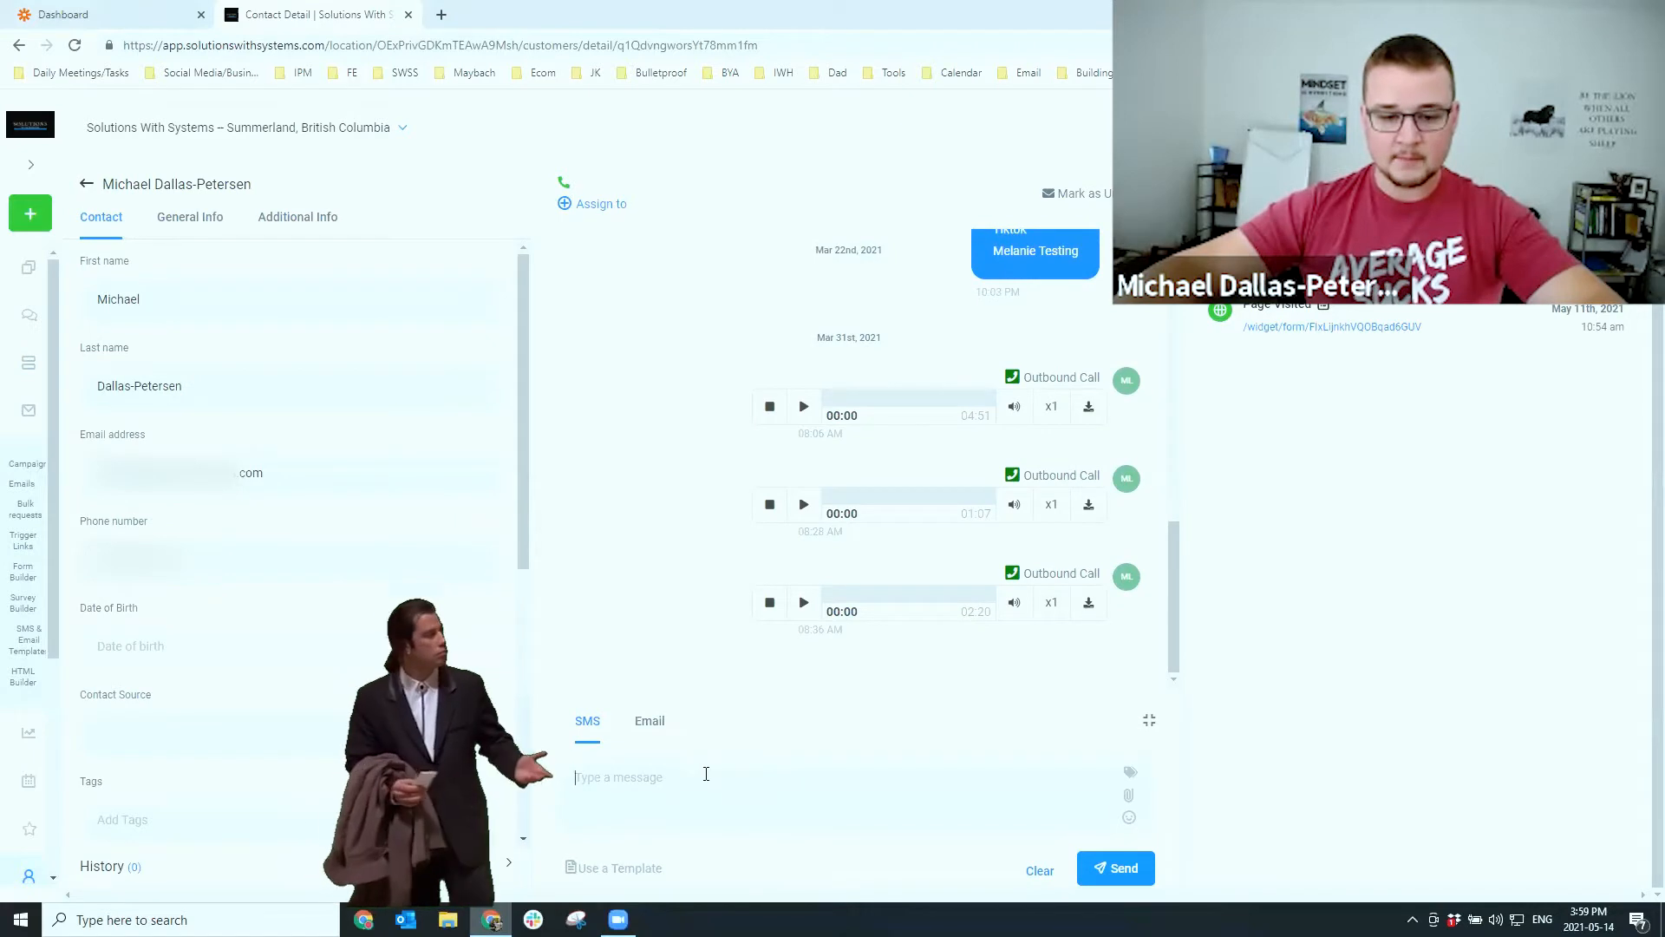
Send the contact the SMS 'Hey how are you, want to buy my course.'
{"action": "type", "text": "Hey"}
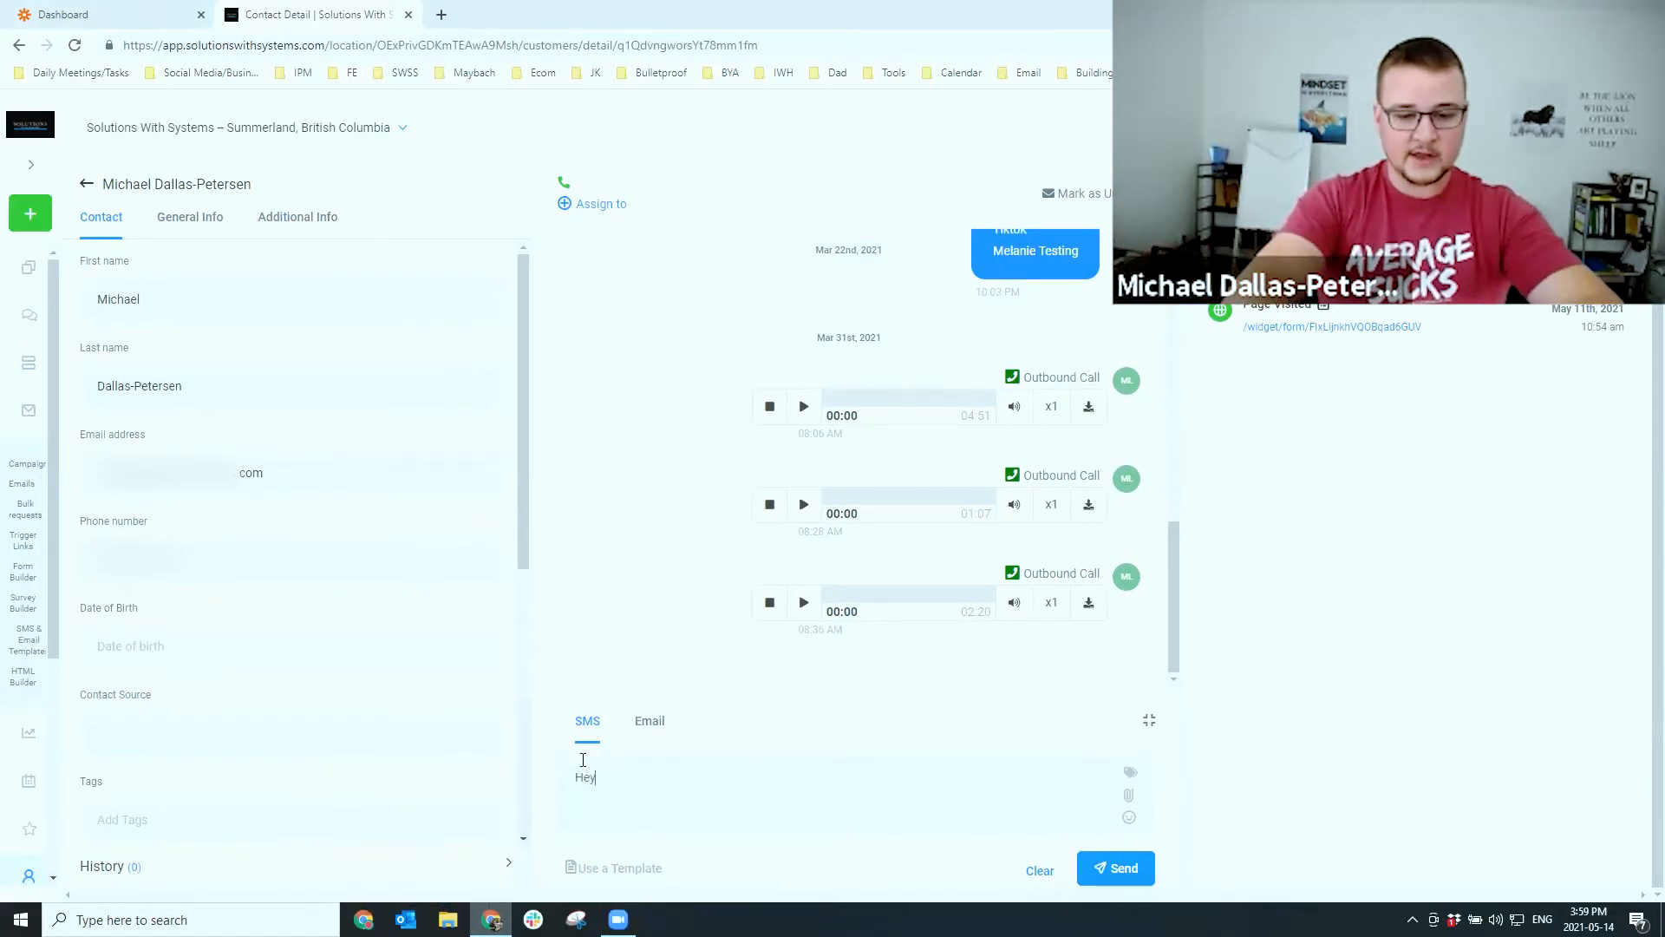
{"action": "type", "text": " how are you, want to buy my course"}
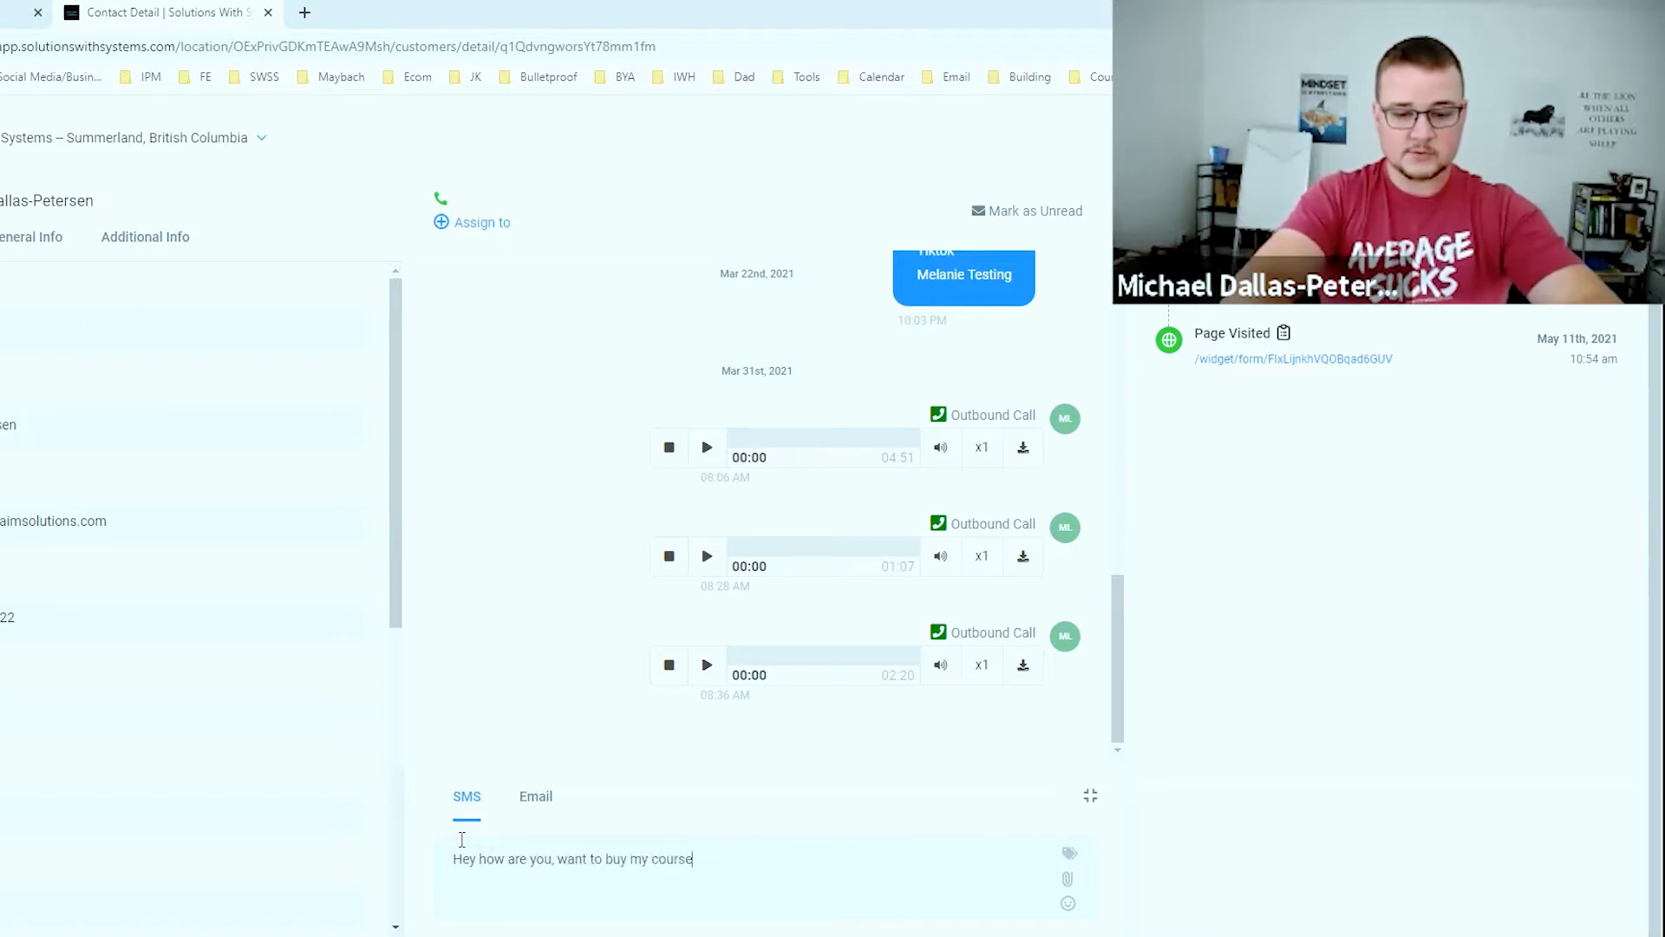
{"action": "type", "text": "."}
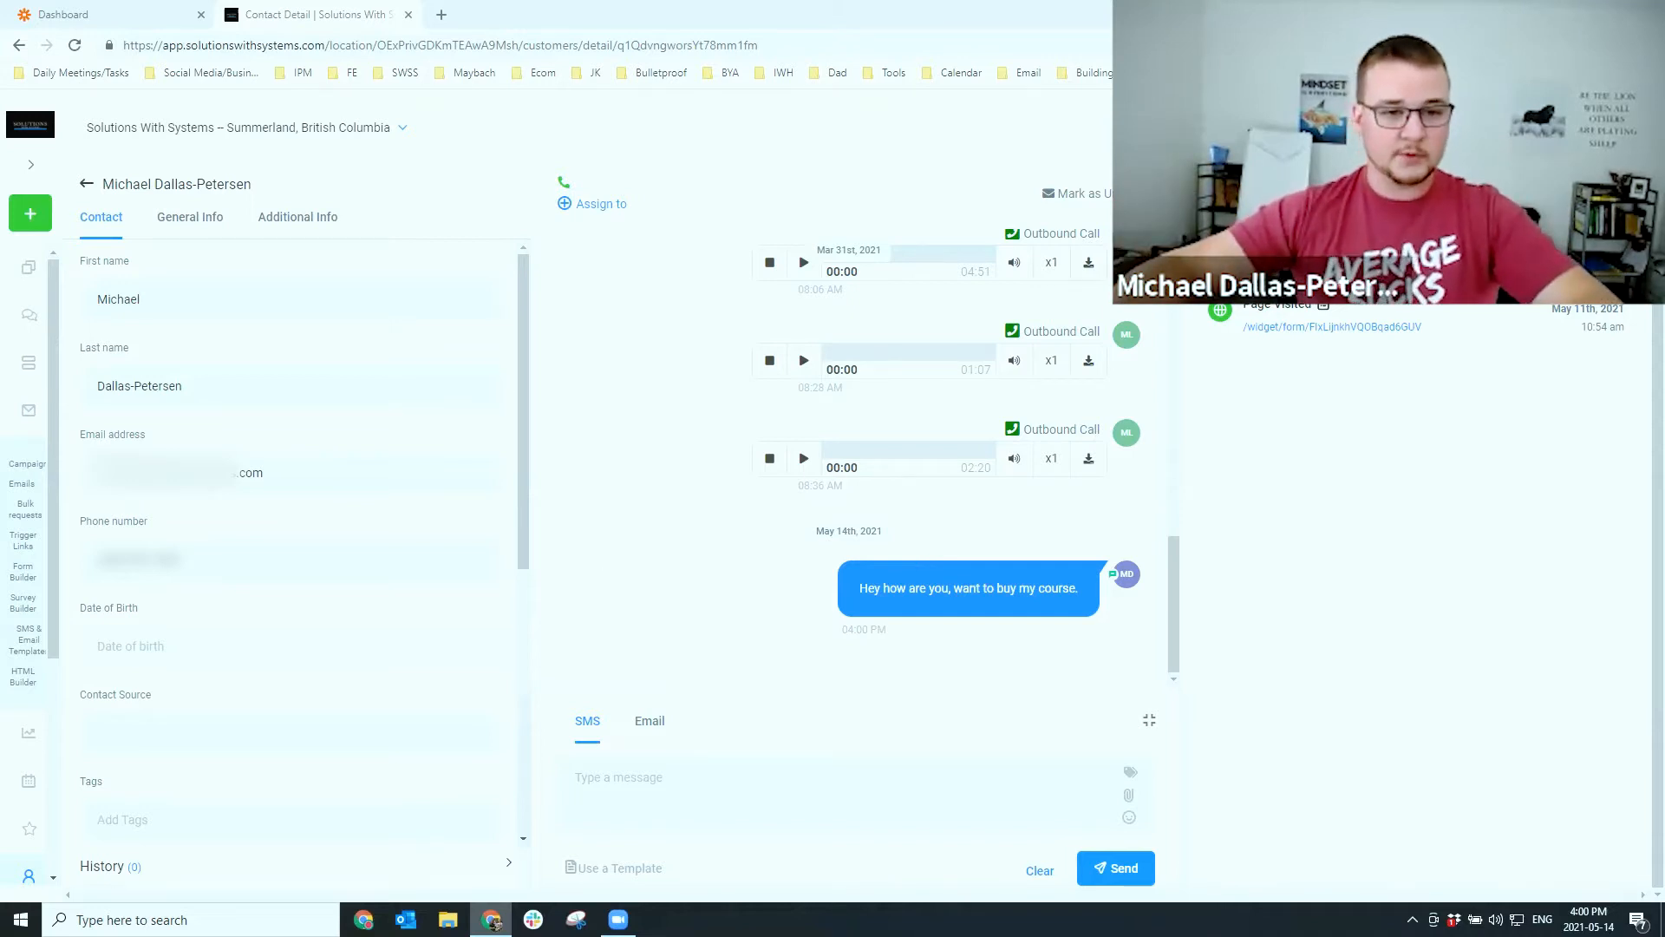
{"action": "scroll", "coordinate": [23, 770], "scroll_direction": "down", "scroll_amount": 4}
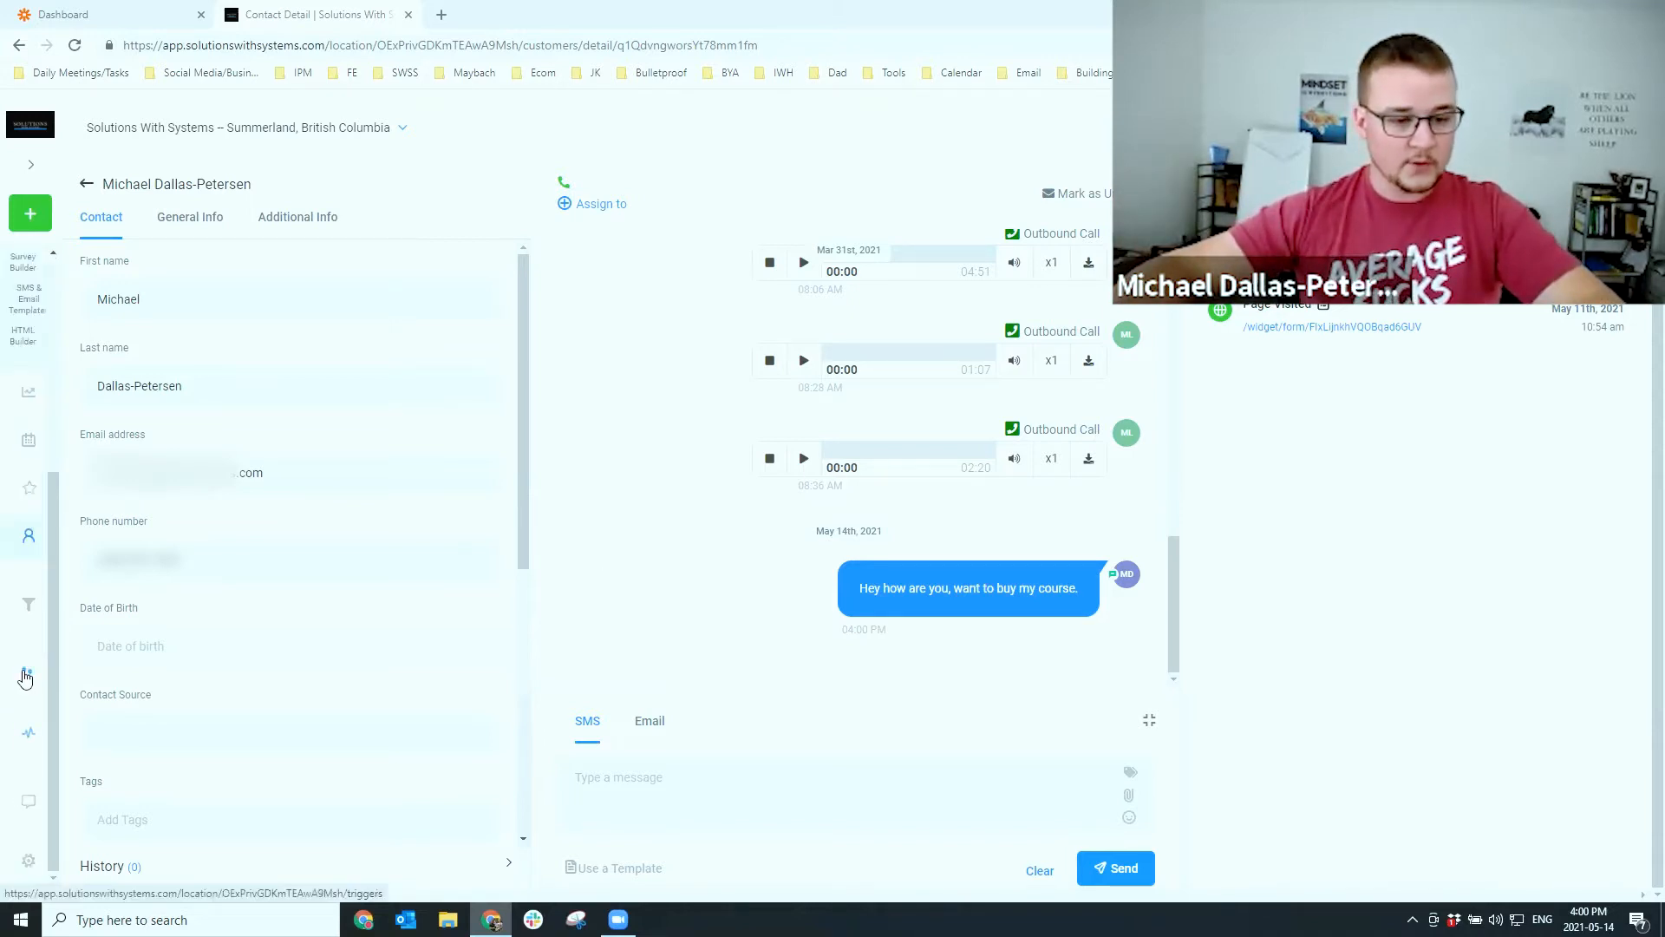
Add a new trigger named 'CRM Responses For' plus a first name, and save it
{"action": "left_click", "coordinate": [26, 677]}
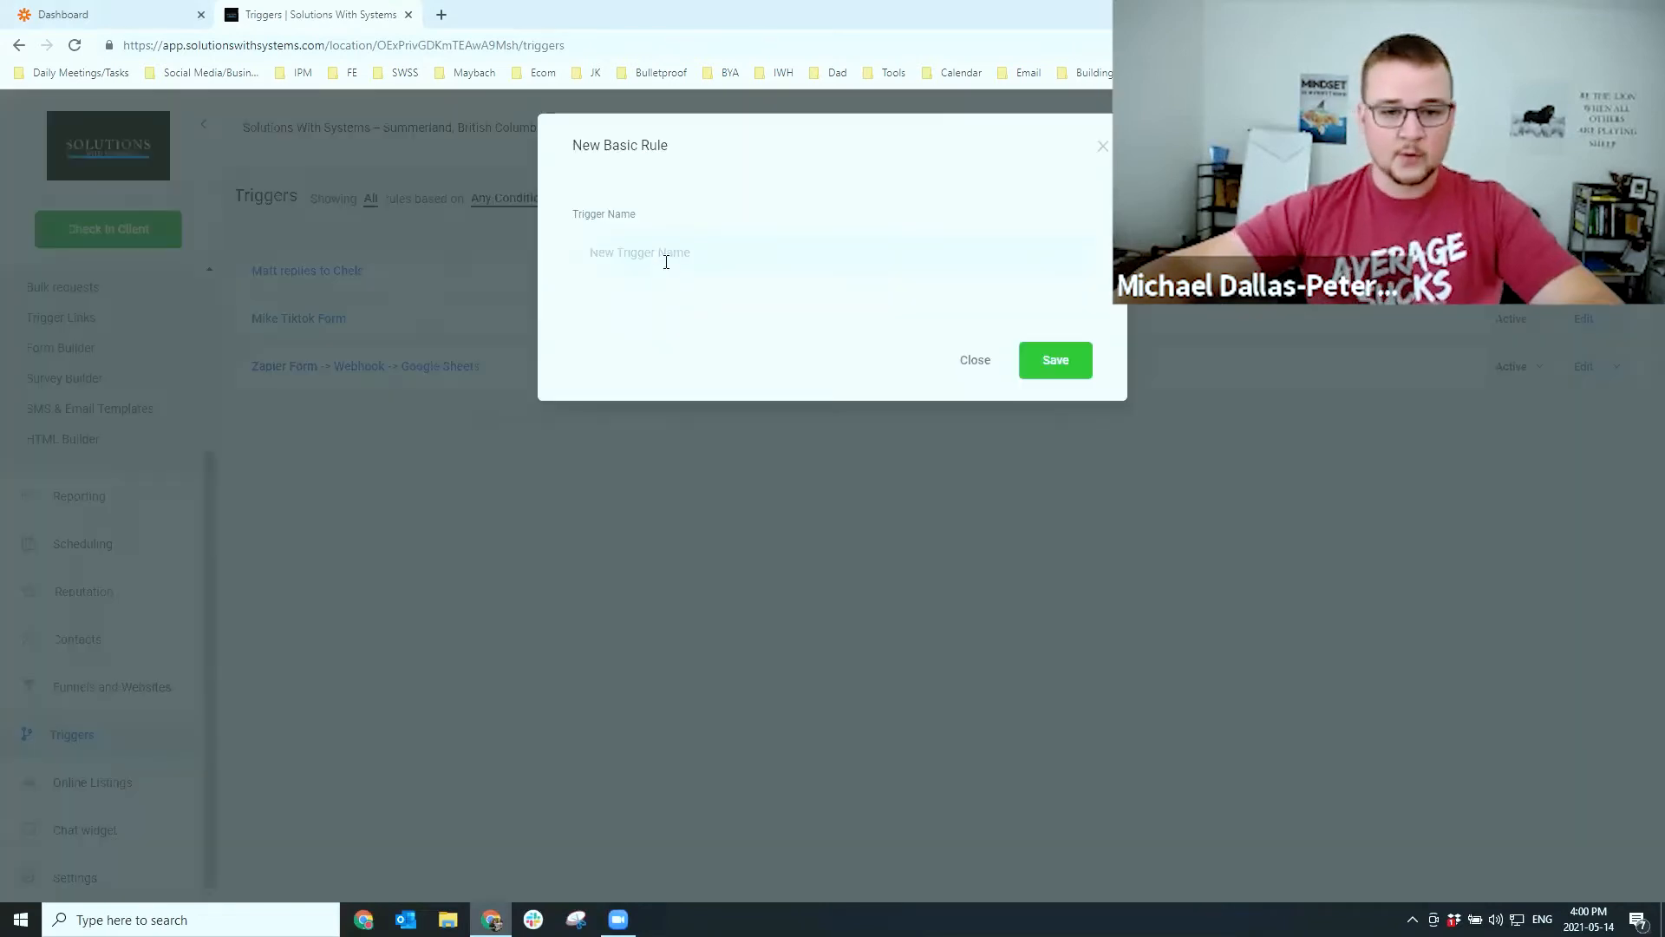
{"action": "left_click", "coordinate": [666, 261]}
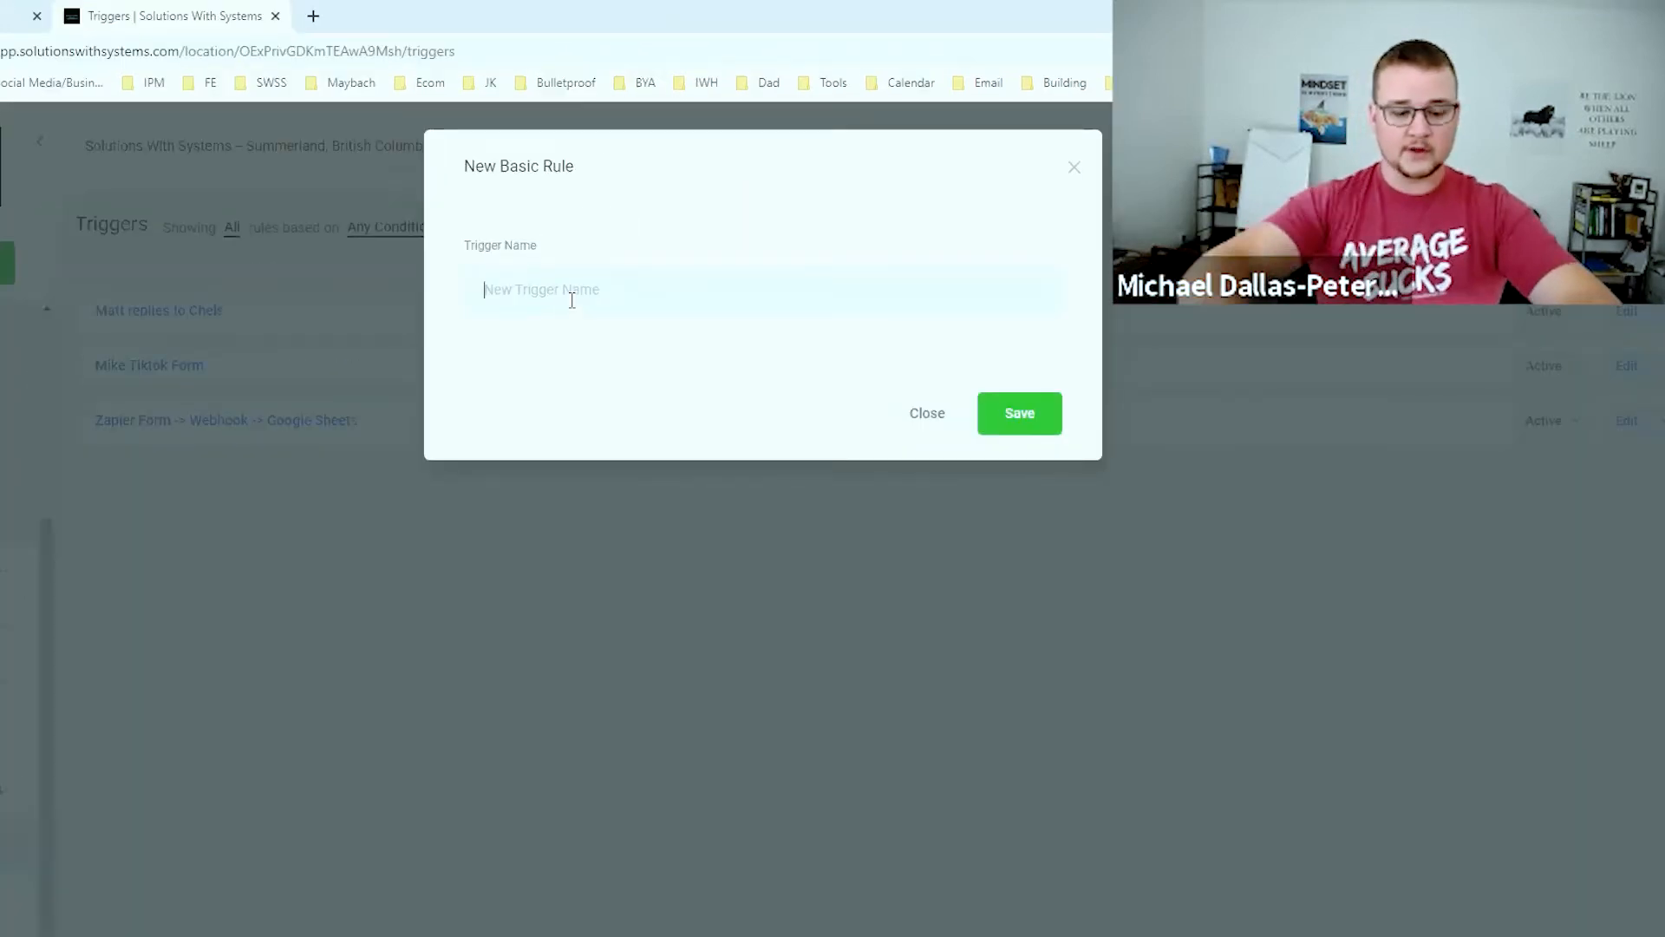
{"action": "type", "text": "CRM Responses For Mi"}
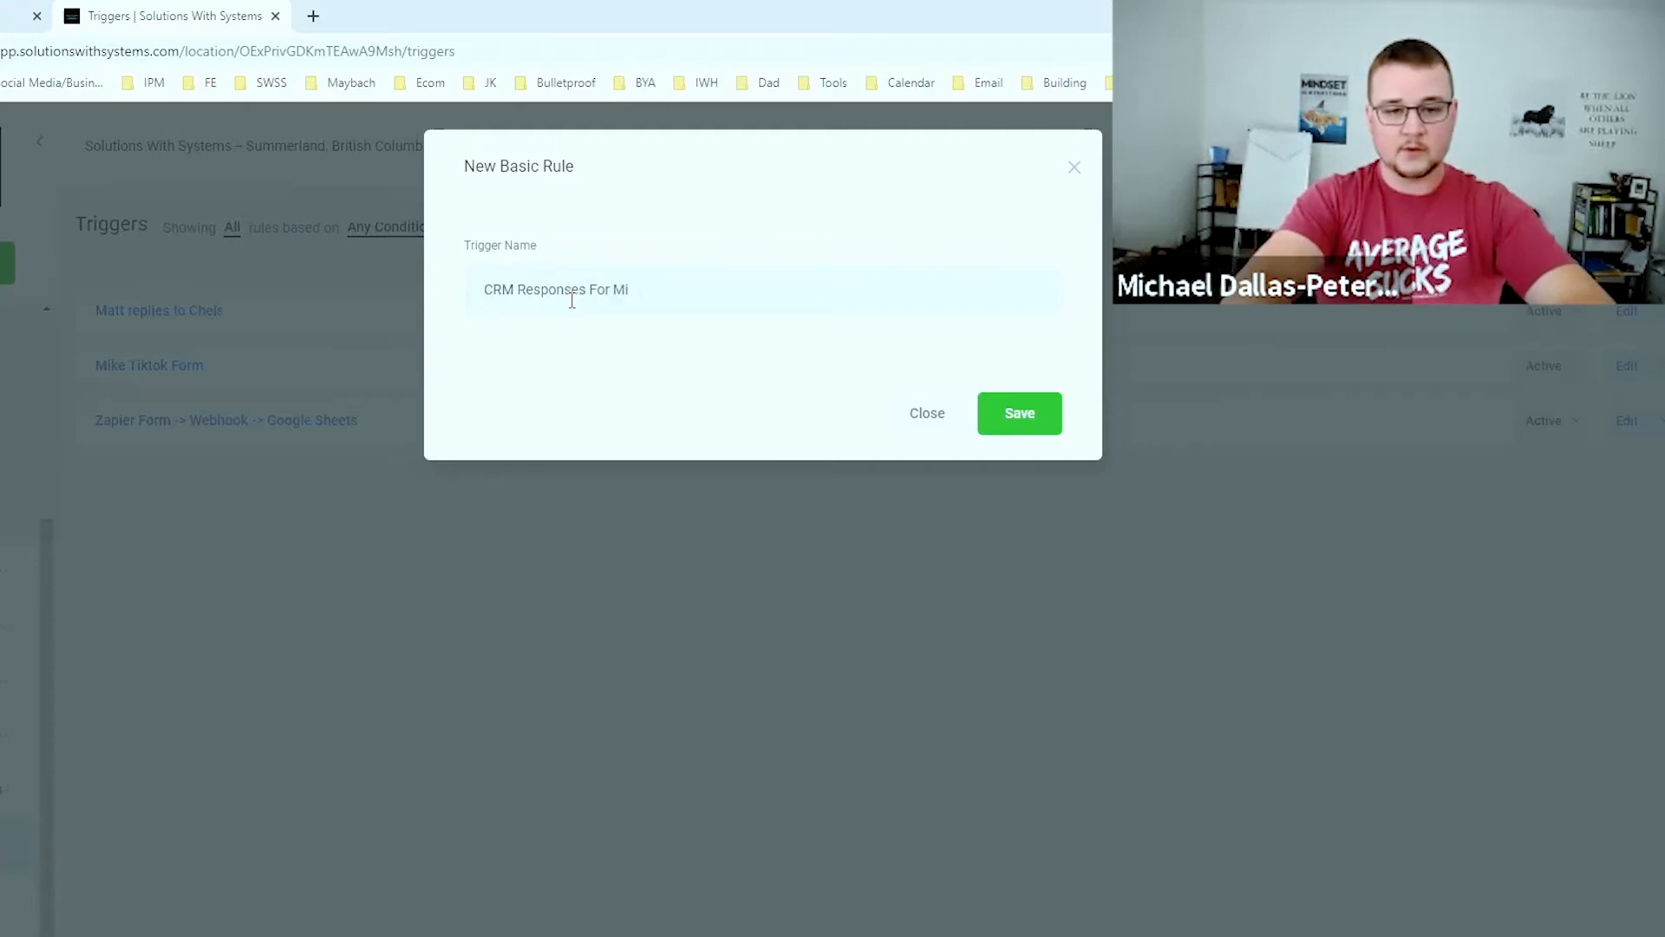
{"action": "type", "text": "chael"}
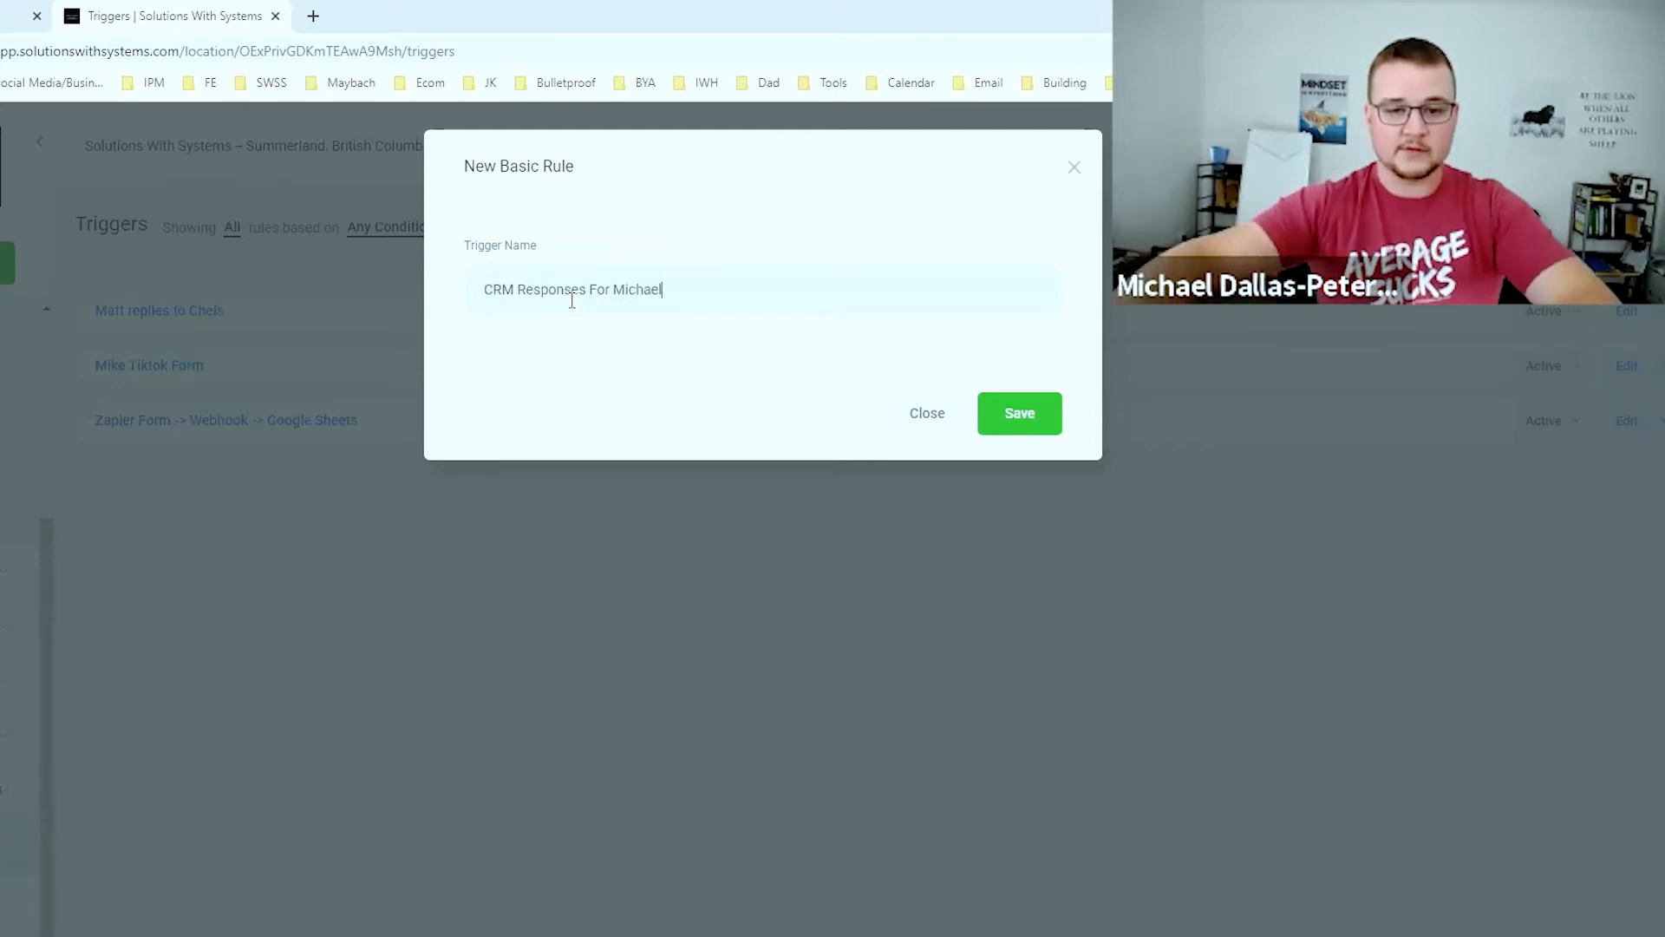
{"action": "left_click", "coordinate": [997, 412]}
Make the rule fire on Customer Replied and run an Execute Web Hook action
{"action": "left_click", "coordinate": [480, 423]}
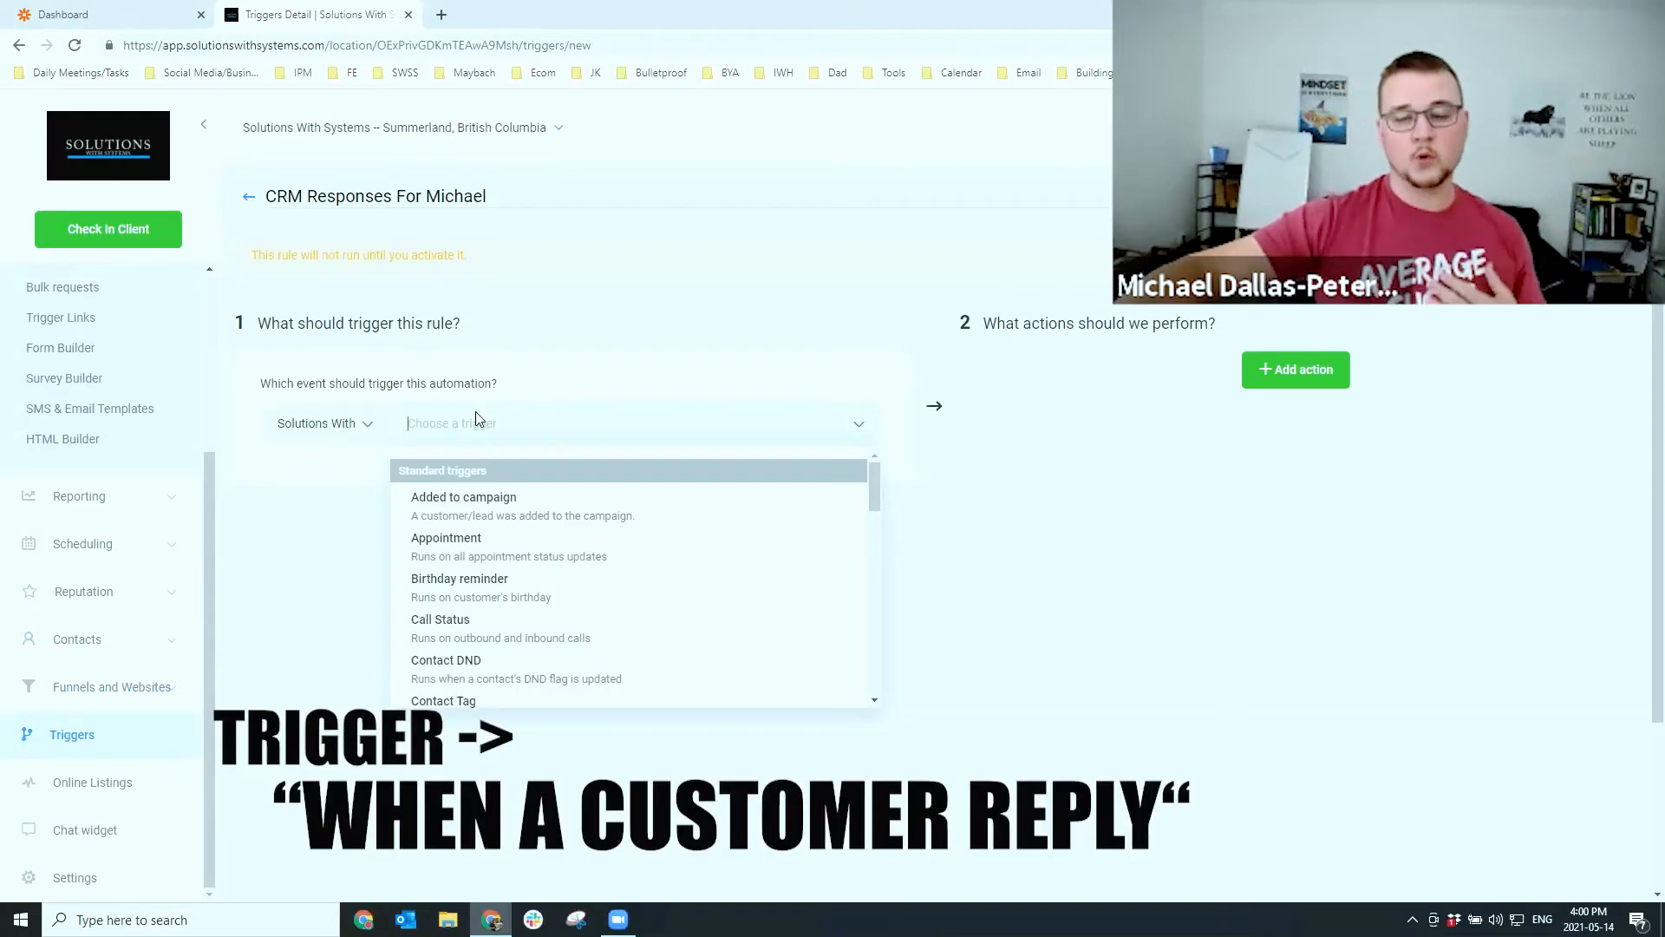
{"action": "scroll", "coordinate": [606, 547], "scroll_direction": "down", "scroll_amount": 3}
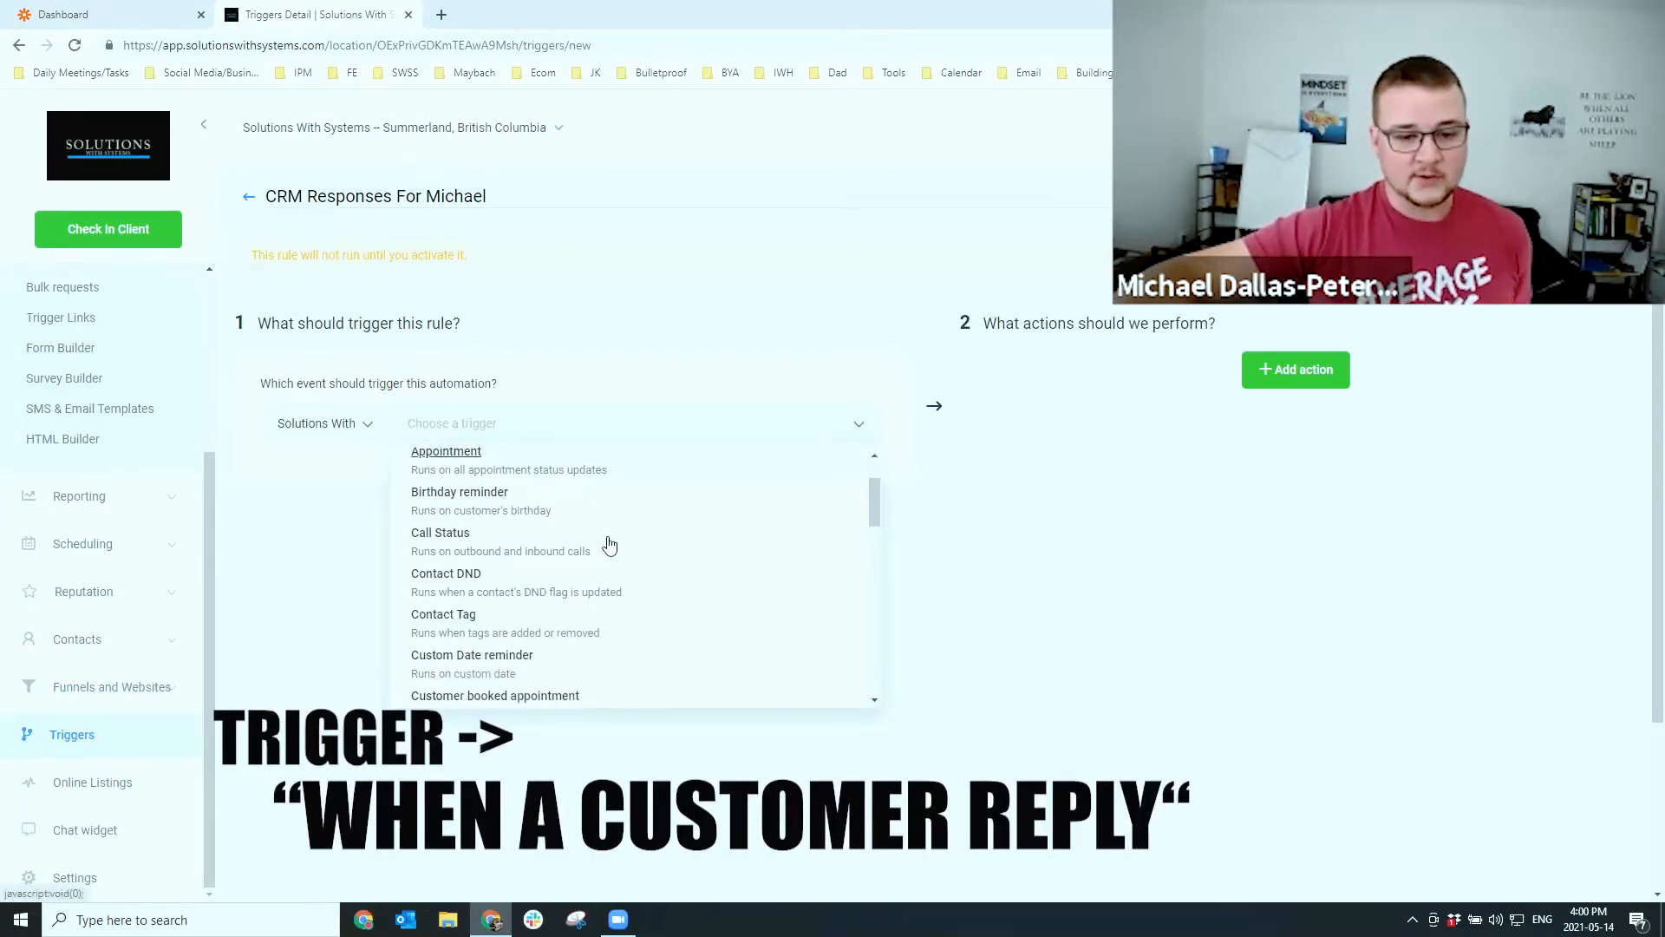
{"action": "scroll", "coordinate": [564, 555], "scroll_direction": "down", "scroll_amount": 1}
{"action": "left_click", "coordinate": [494, 562]}
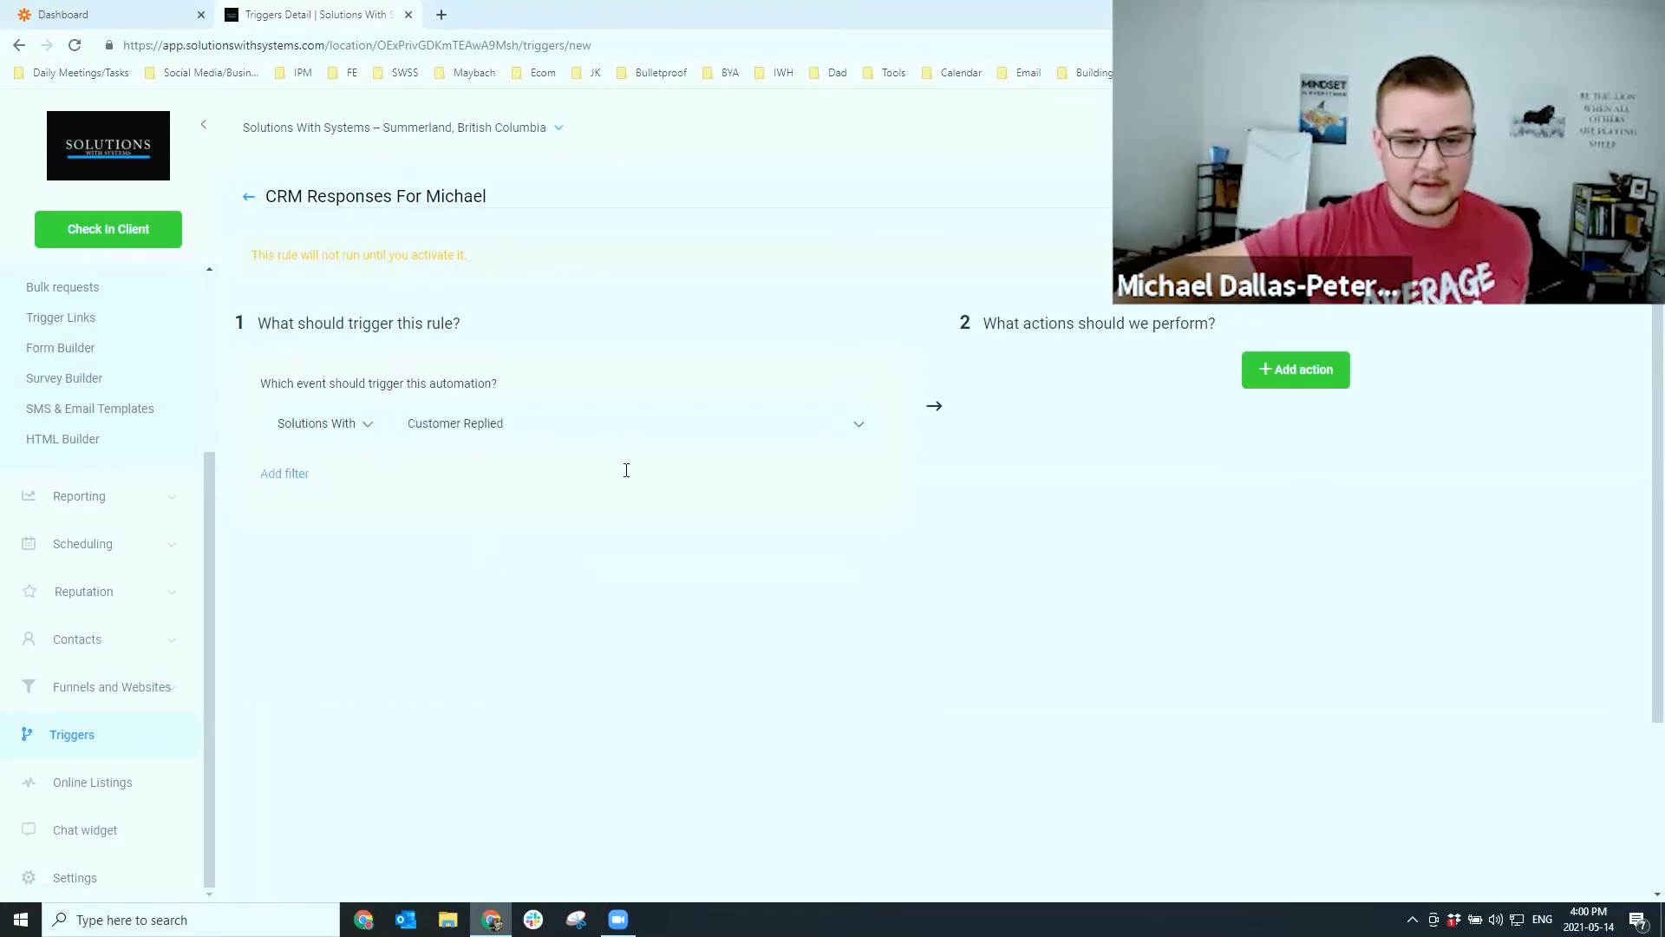
{"action": "left_click", "coordinate": [1259, 368]}
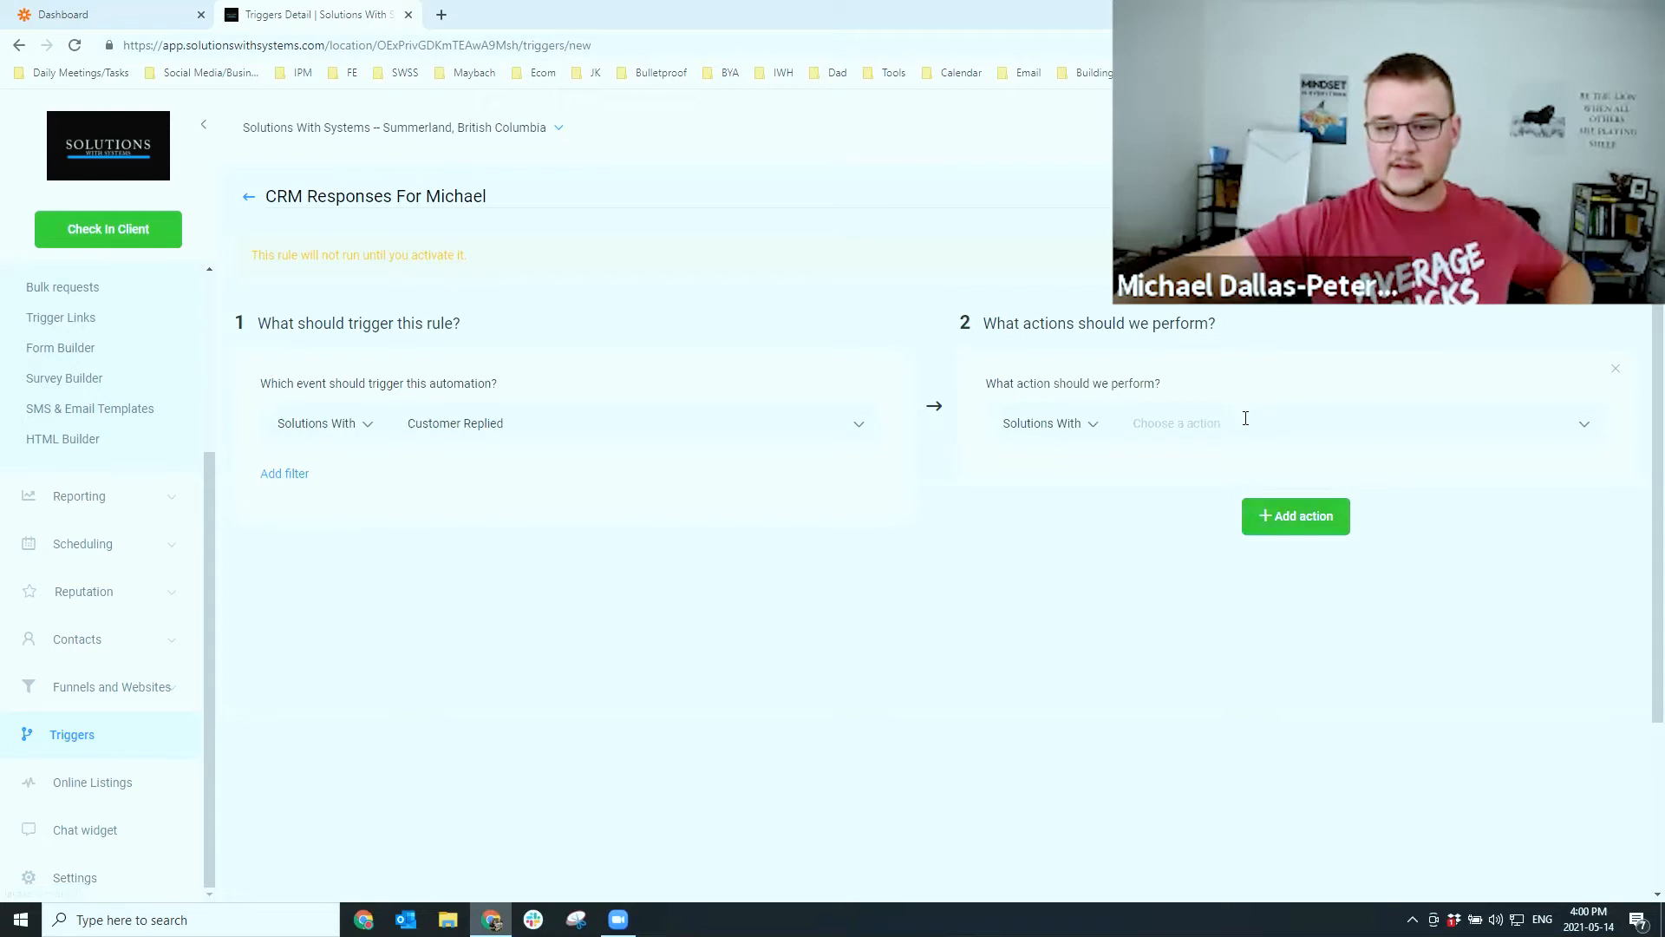
{"action": "left_click", "coordinate": [1249, 423]}
{"action": "scroll", "coordinate": [1259, 546], "scroll_direction": "down", "scroll_amount": 3}
{"action": "left_click", "coordinate": [1219, 542]}
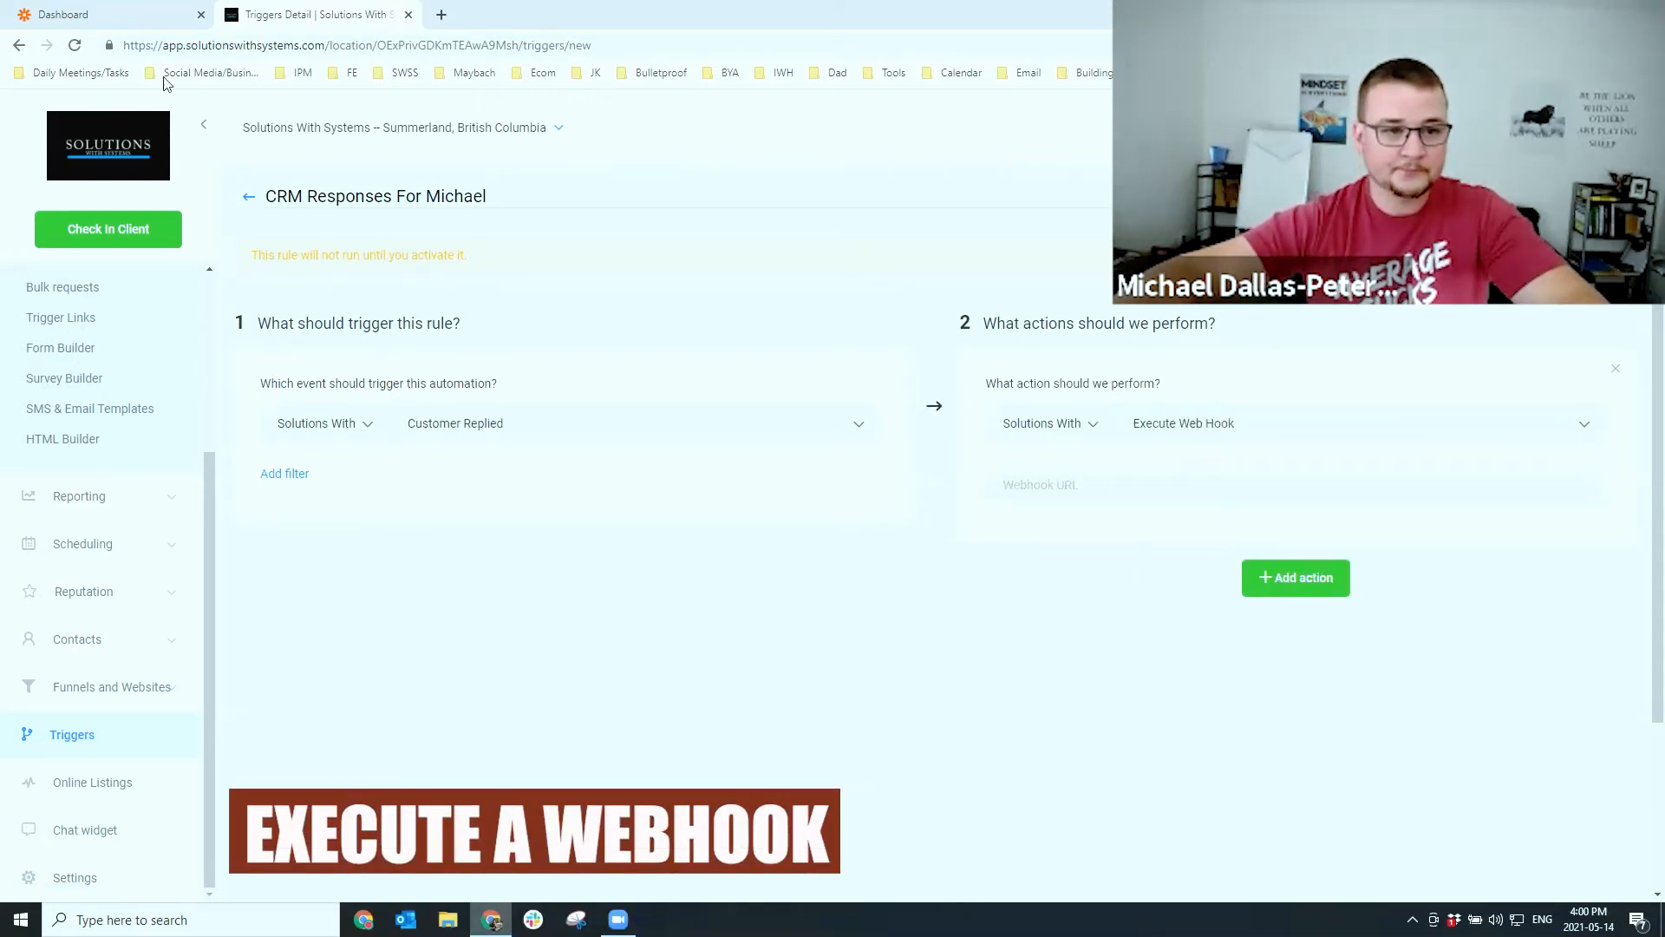
{"action": "left_click", "coordinate": [77, 24]}
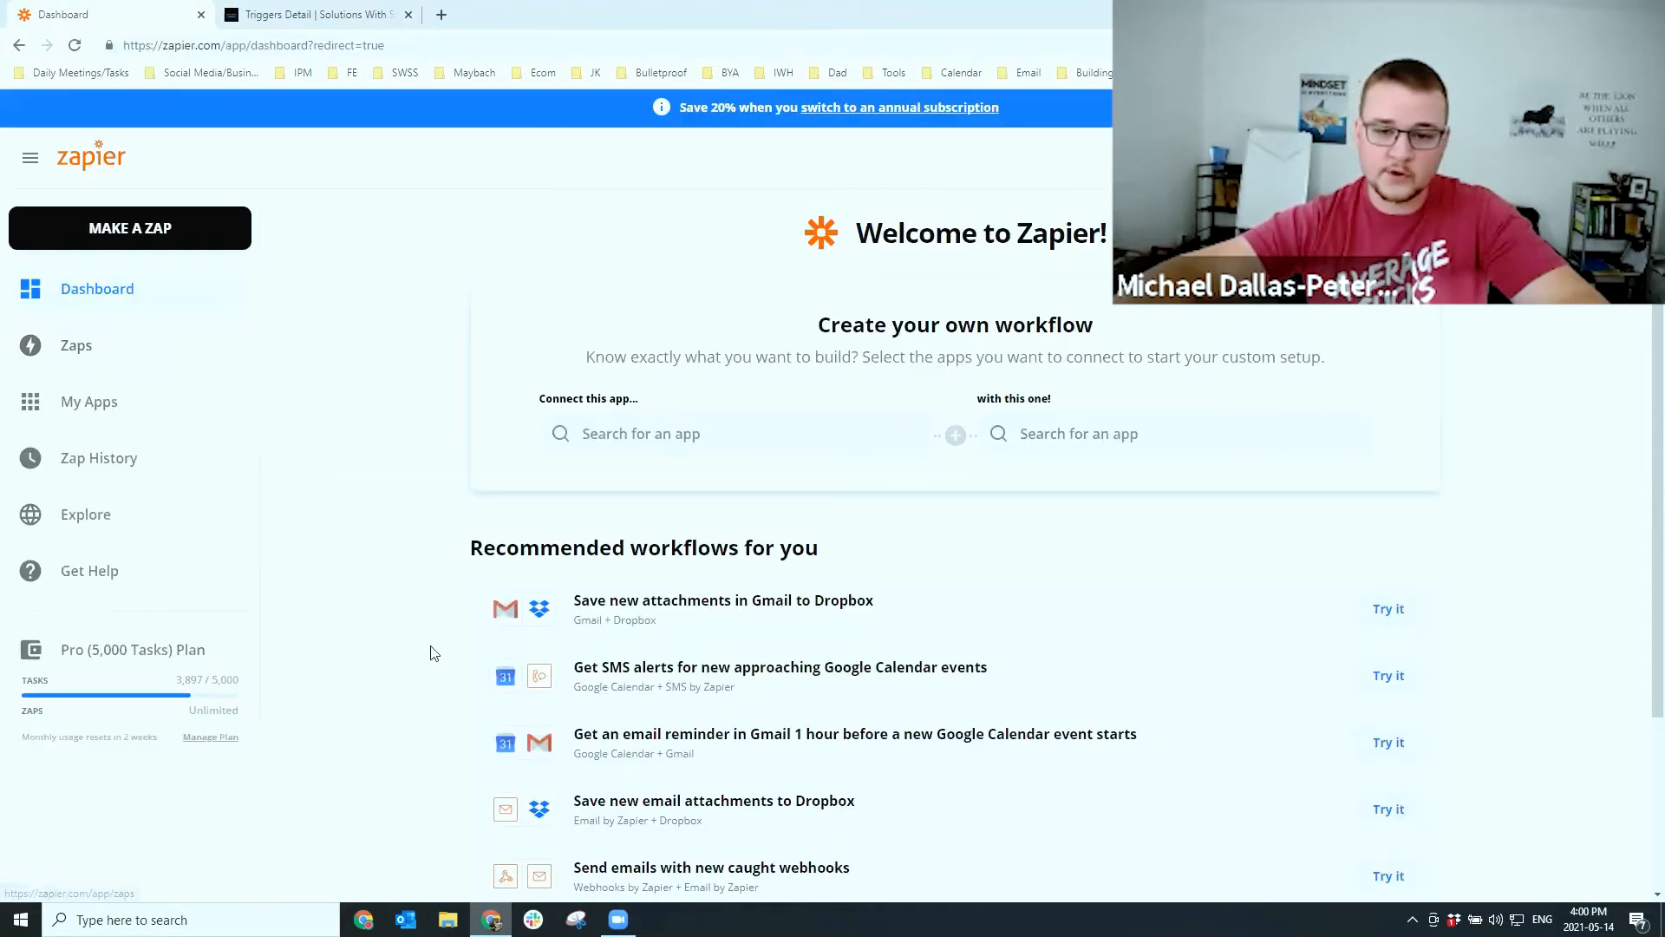
Create a zap with a Webhooks by Zapier Catch Hook trigger and copy its custom URL
{"action": "left_click", "coordinate": [230, 234]}
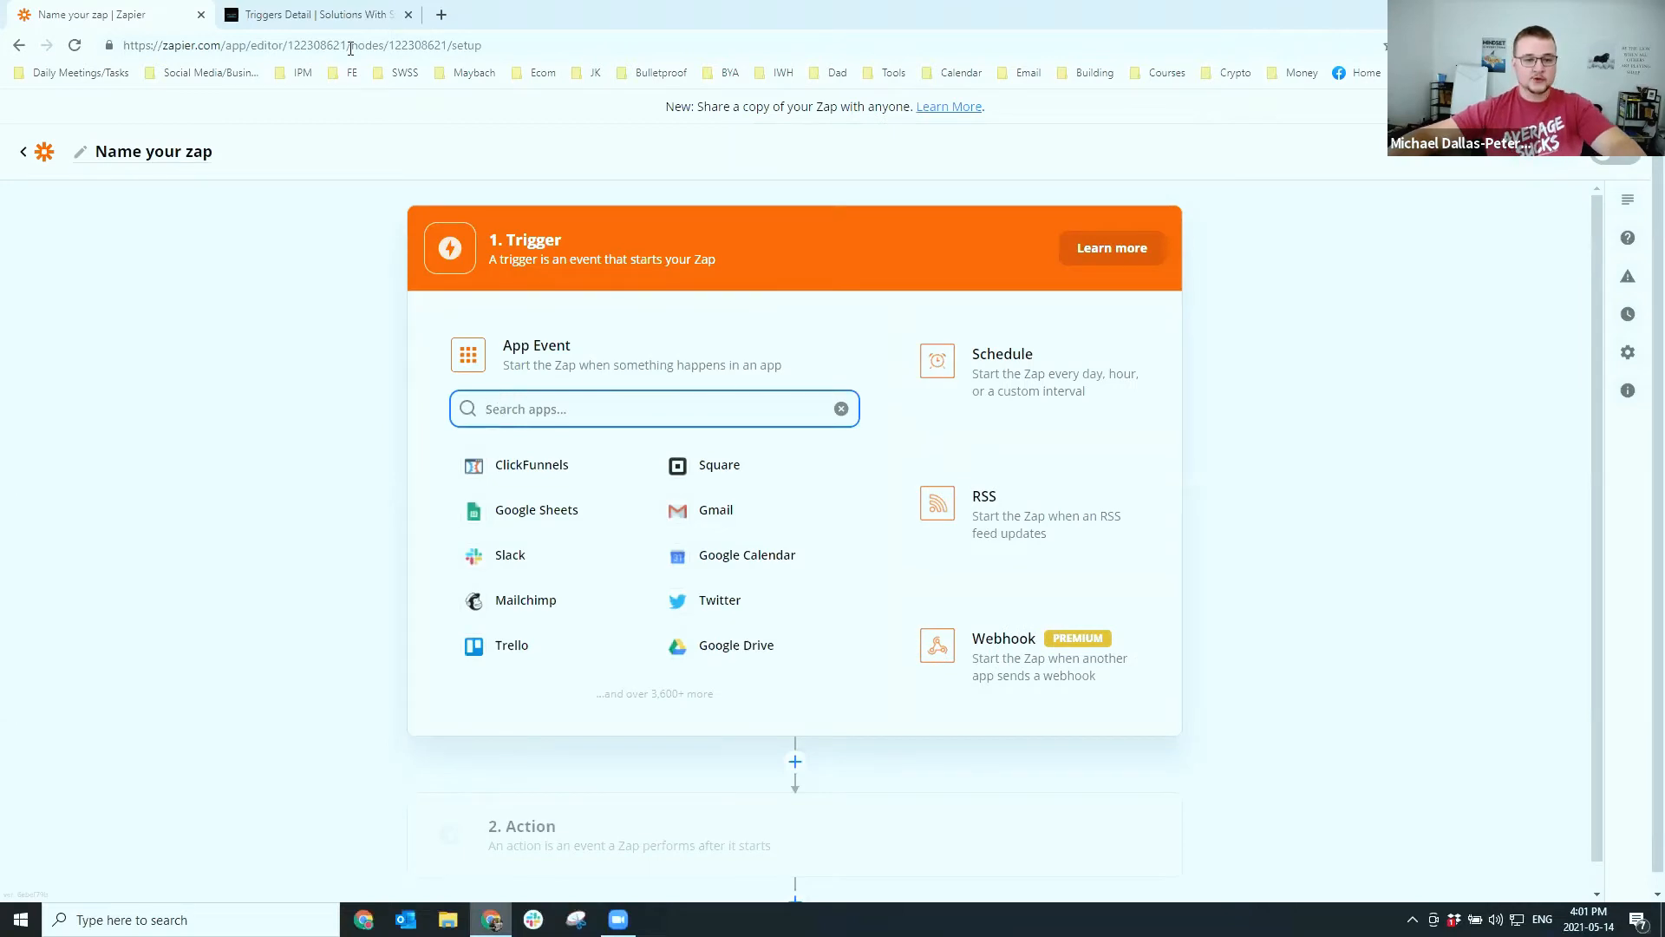
{"action": "left_click", "coordinate": [340, 13]}
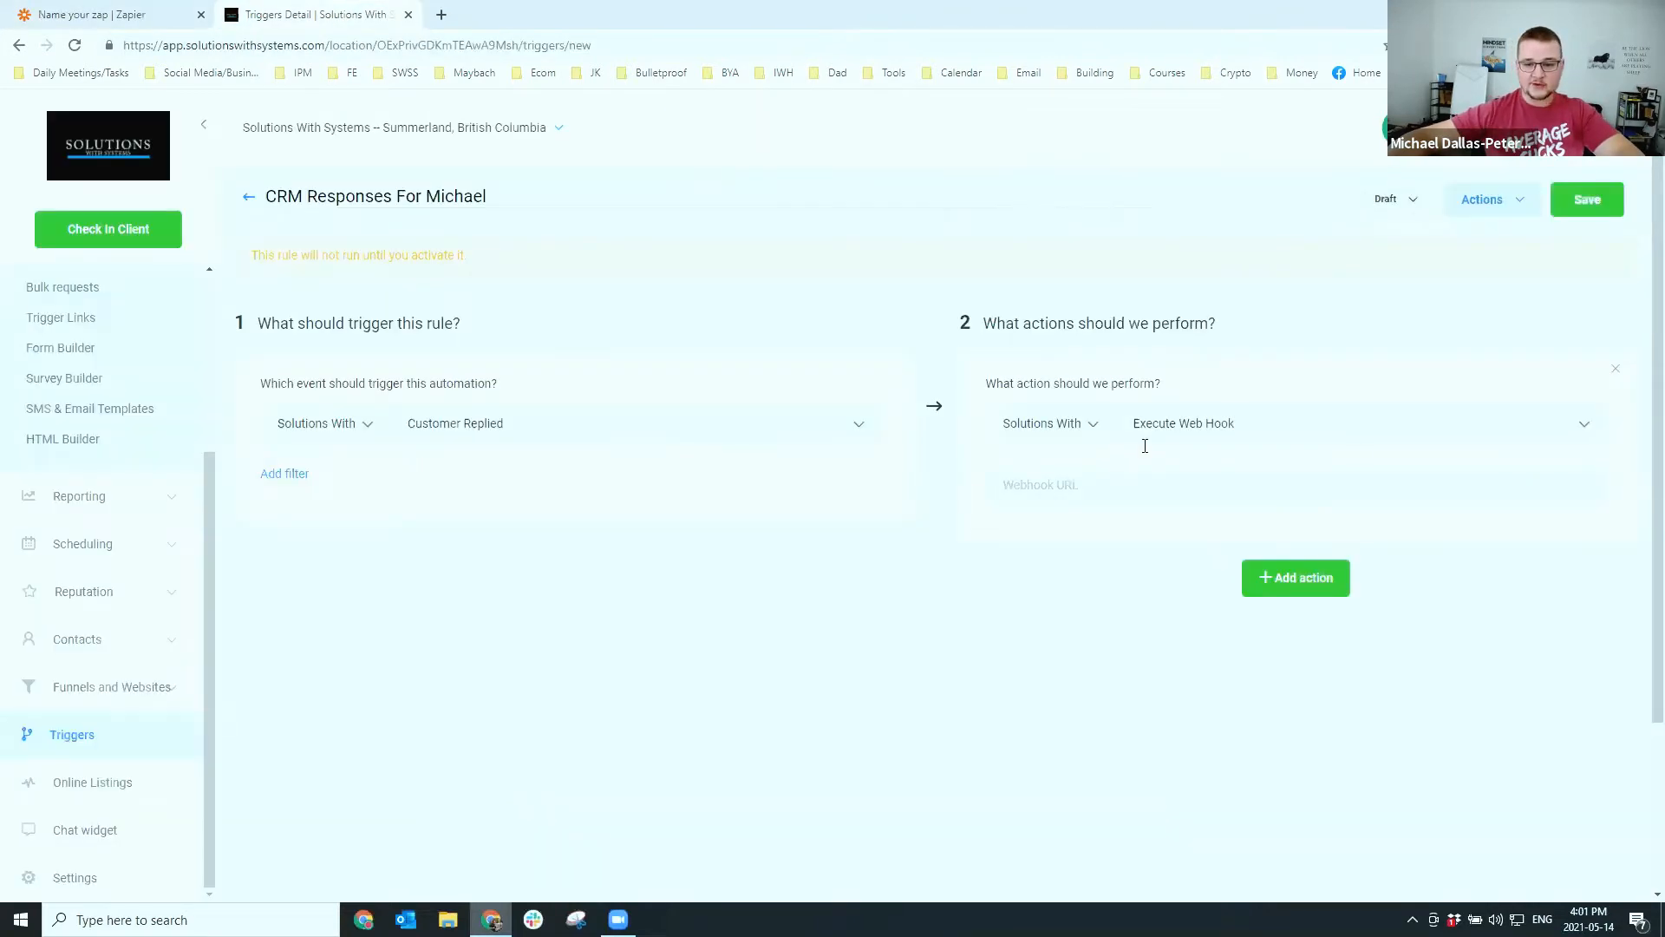
{"action": "left_click", "coordinate": [127, 15]}
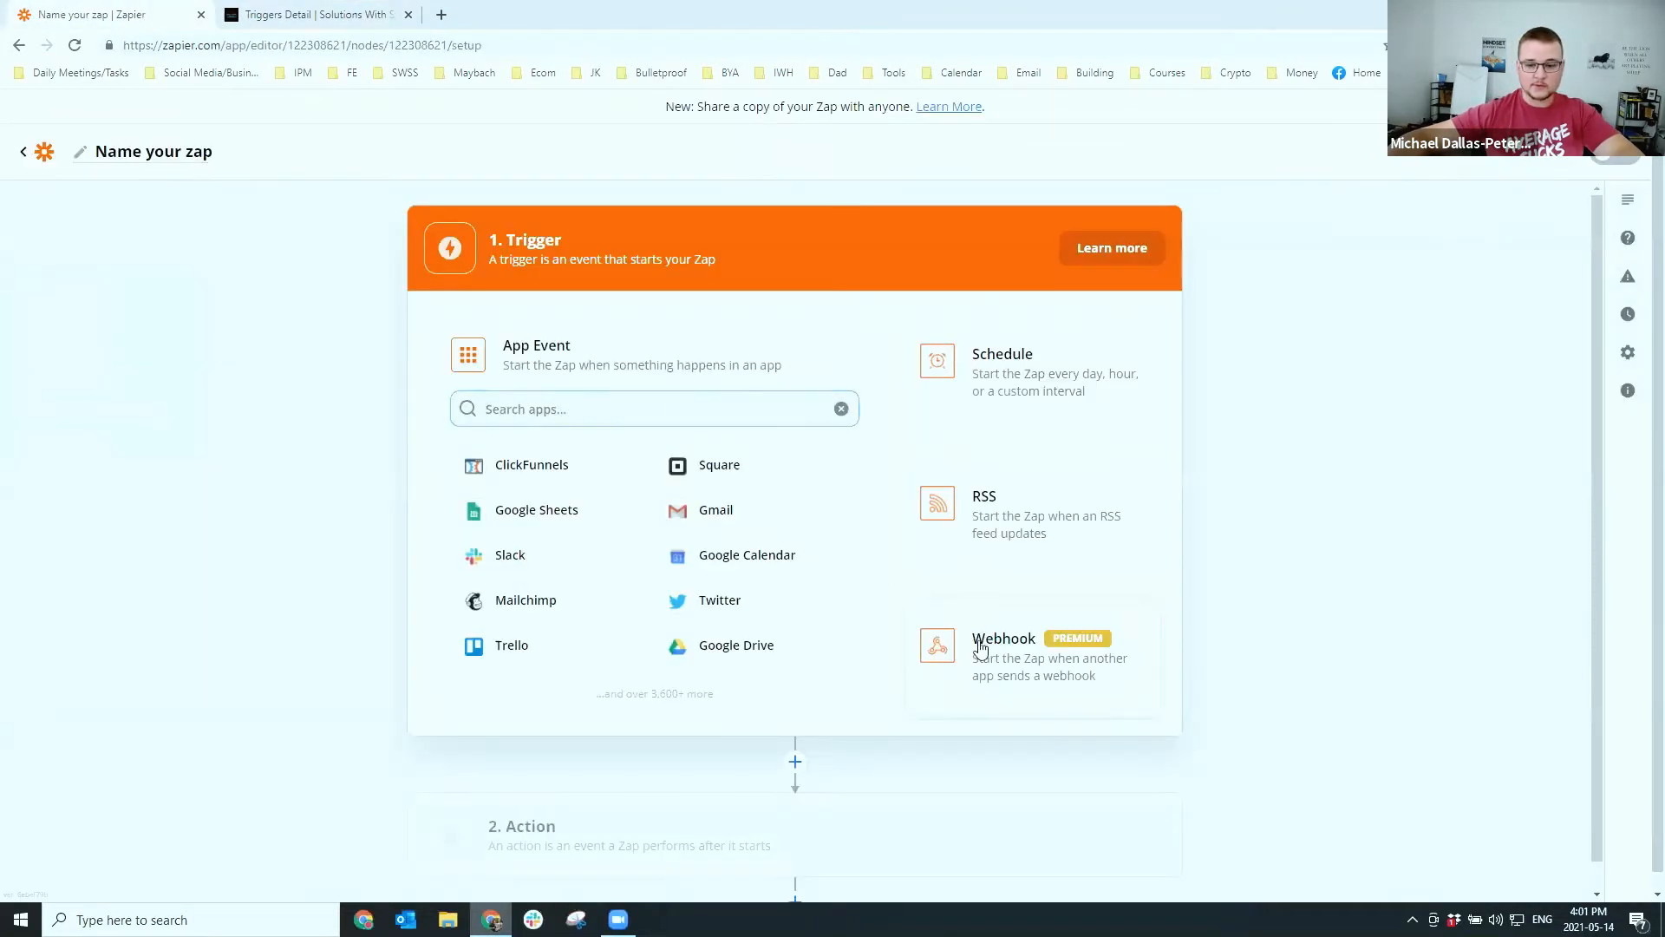
{"action": "left_click", "coordinate": [979, 642]}
{"action": "left_click", "coordinate": [607, 469]}
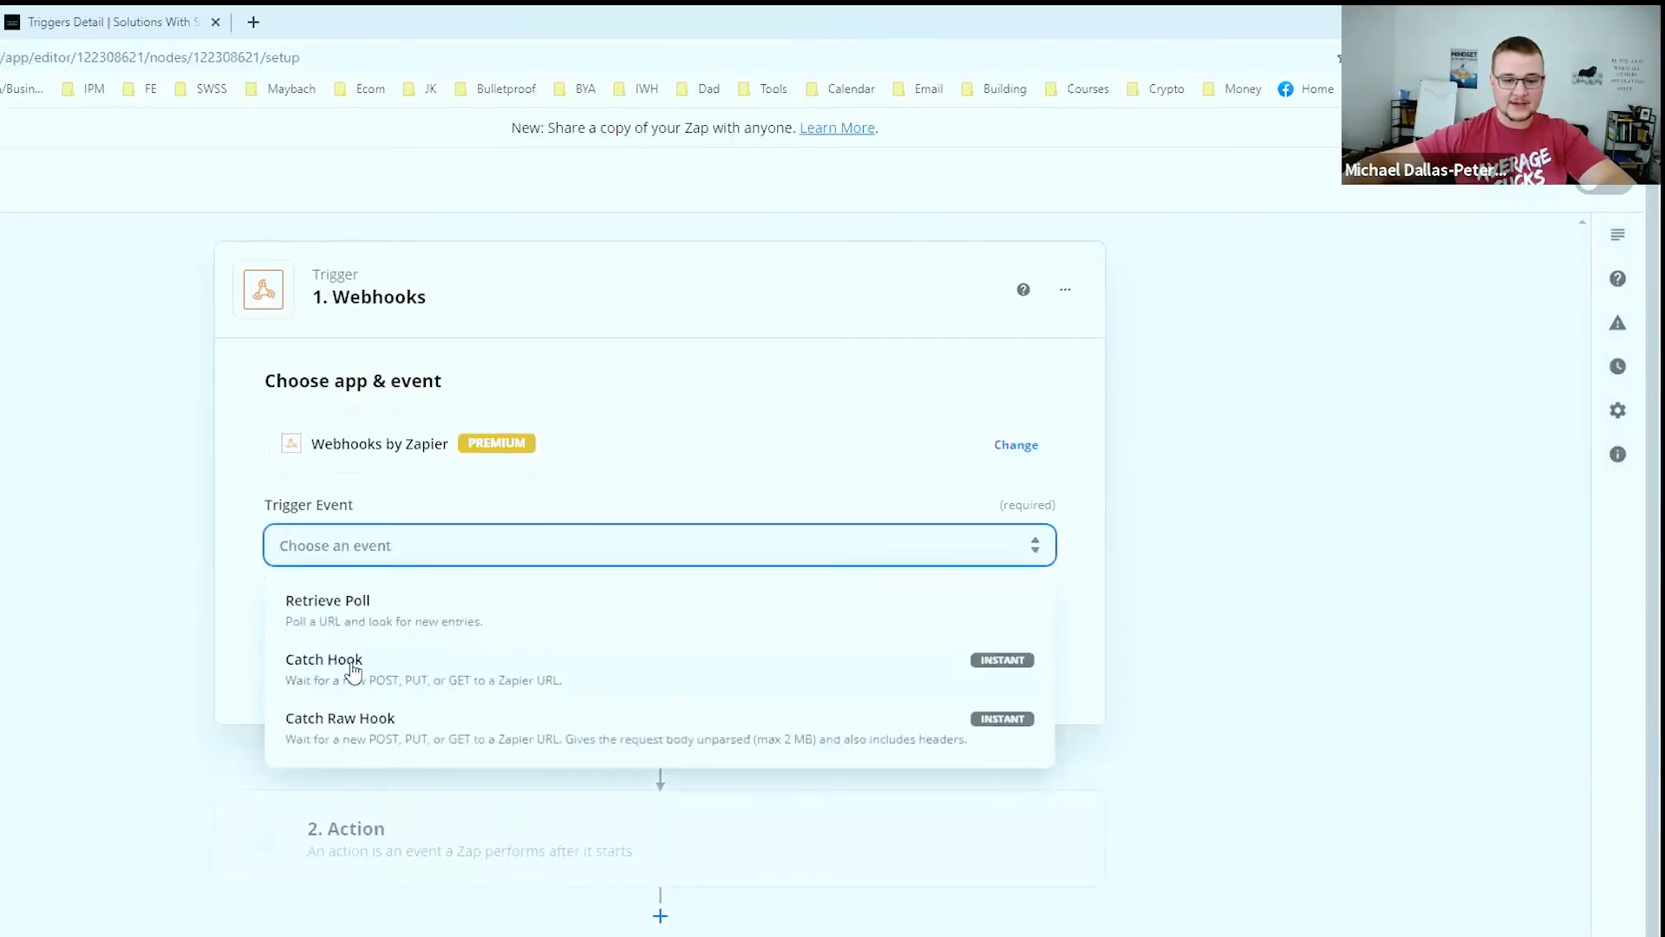
{"action": "left_click", "coordinate": [531, 573]}
{"action": "left_click", "coordinate": [446, 662]}
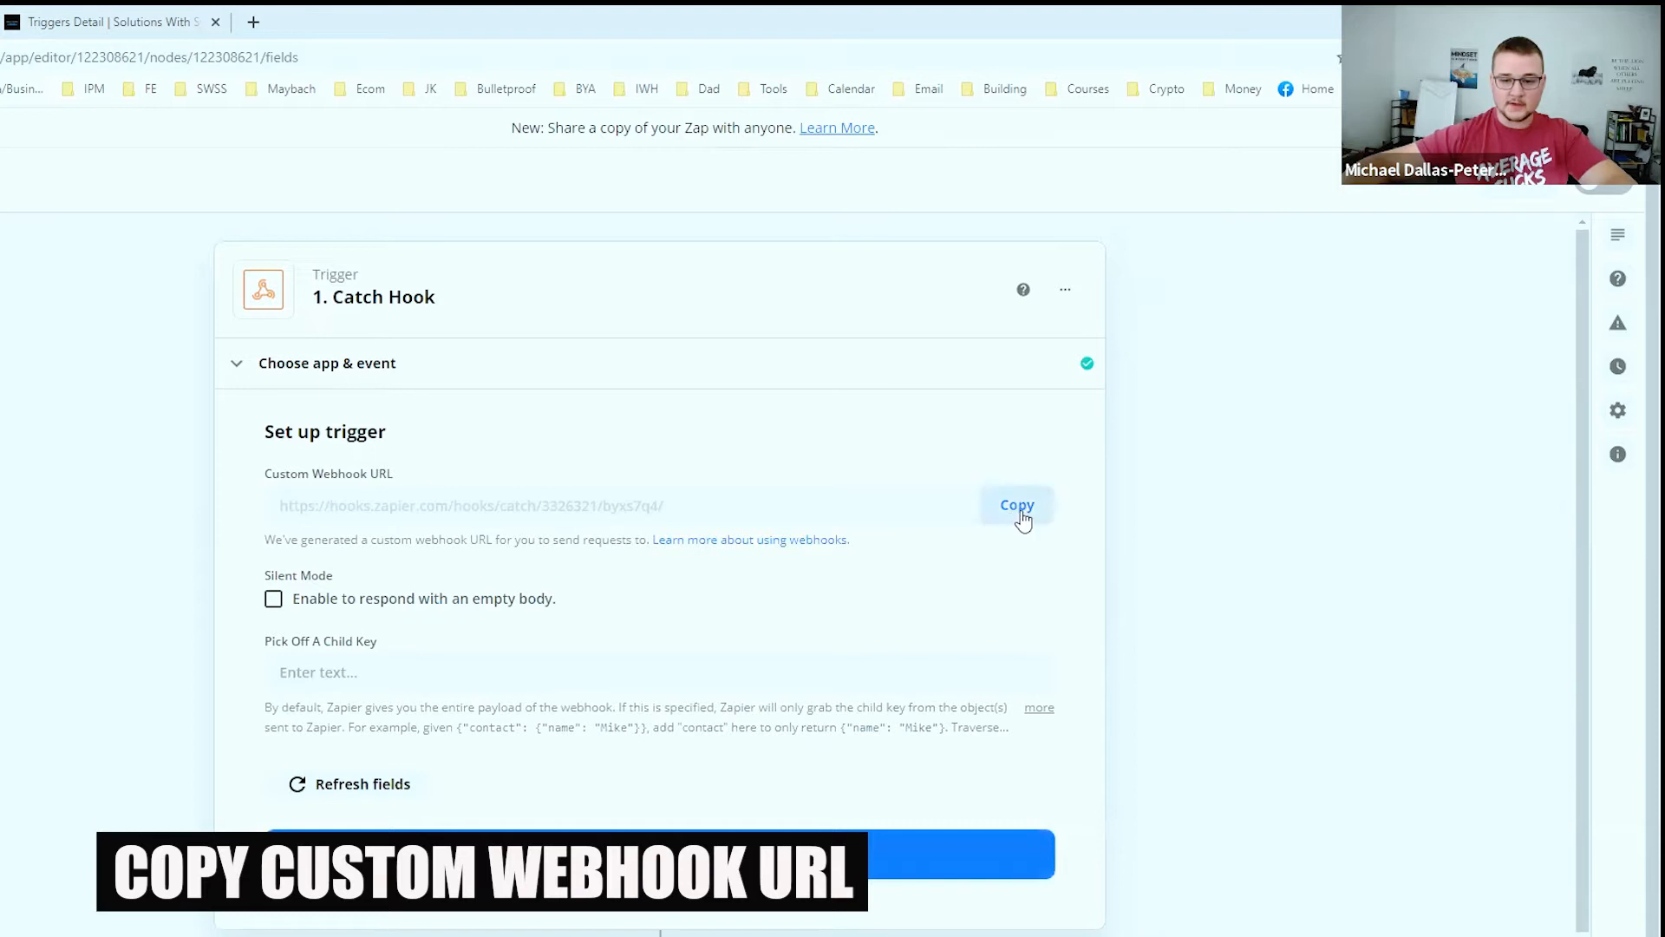
{"action": "left_click", "coordinate": [1019, 508]}
{"action": "left_click", "coordinate": [109, 21]}
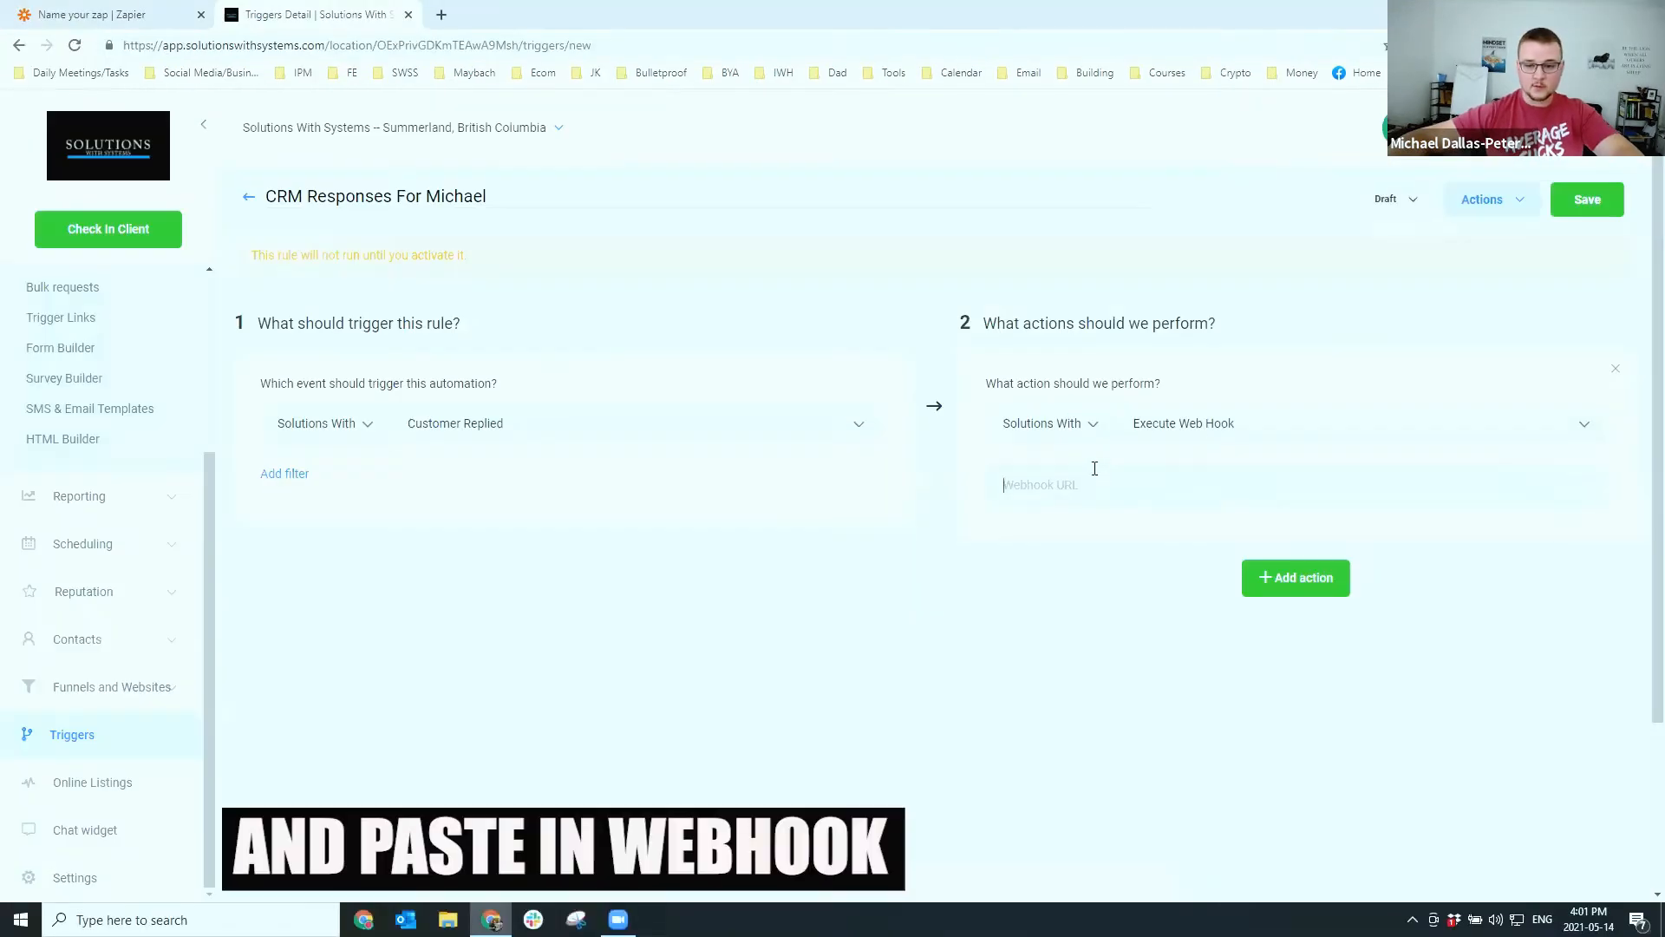
Paste the Zapier catch-hook URL into the web hook action's URL field and save the rule
{"action": "left_click", "coordinate": [1095, 472]}
{"action": "key", "text": "ctrl+v"}
{"action": "left_click", "coordinate": [1584, 199]}
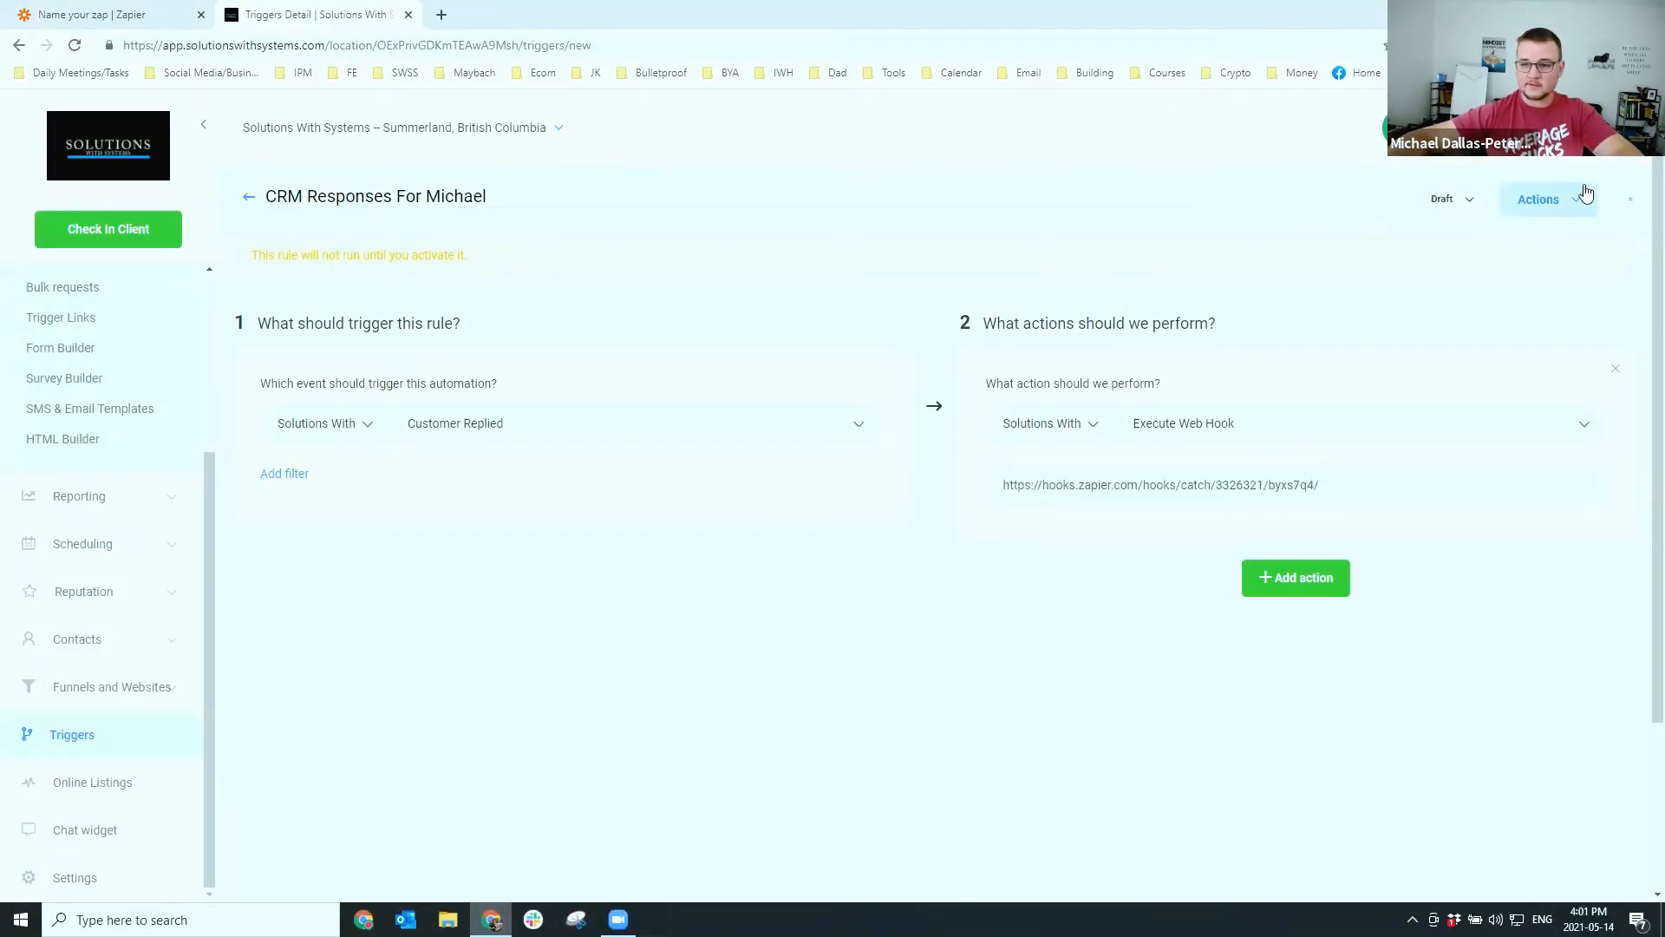
{"action": "left_click", "coordinate": [71, 22]}
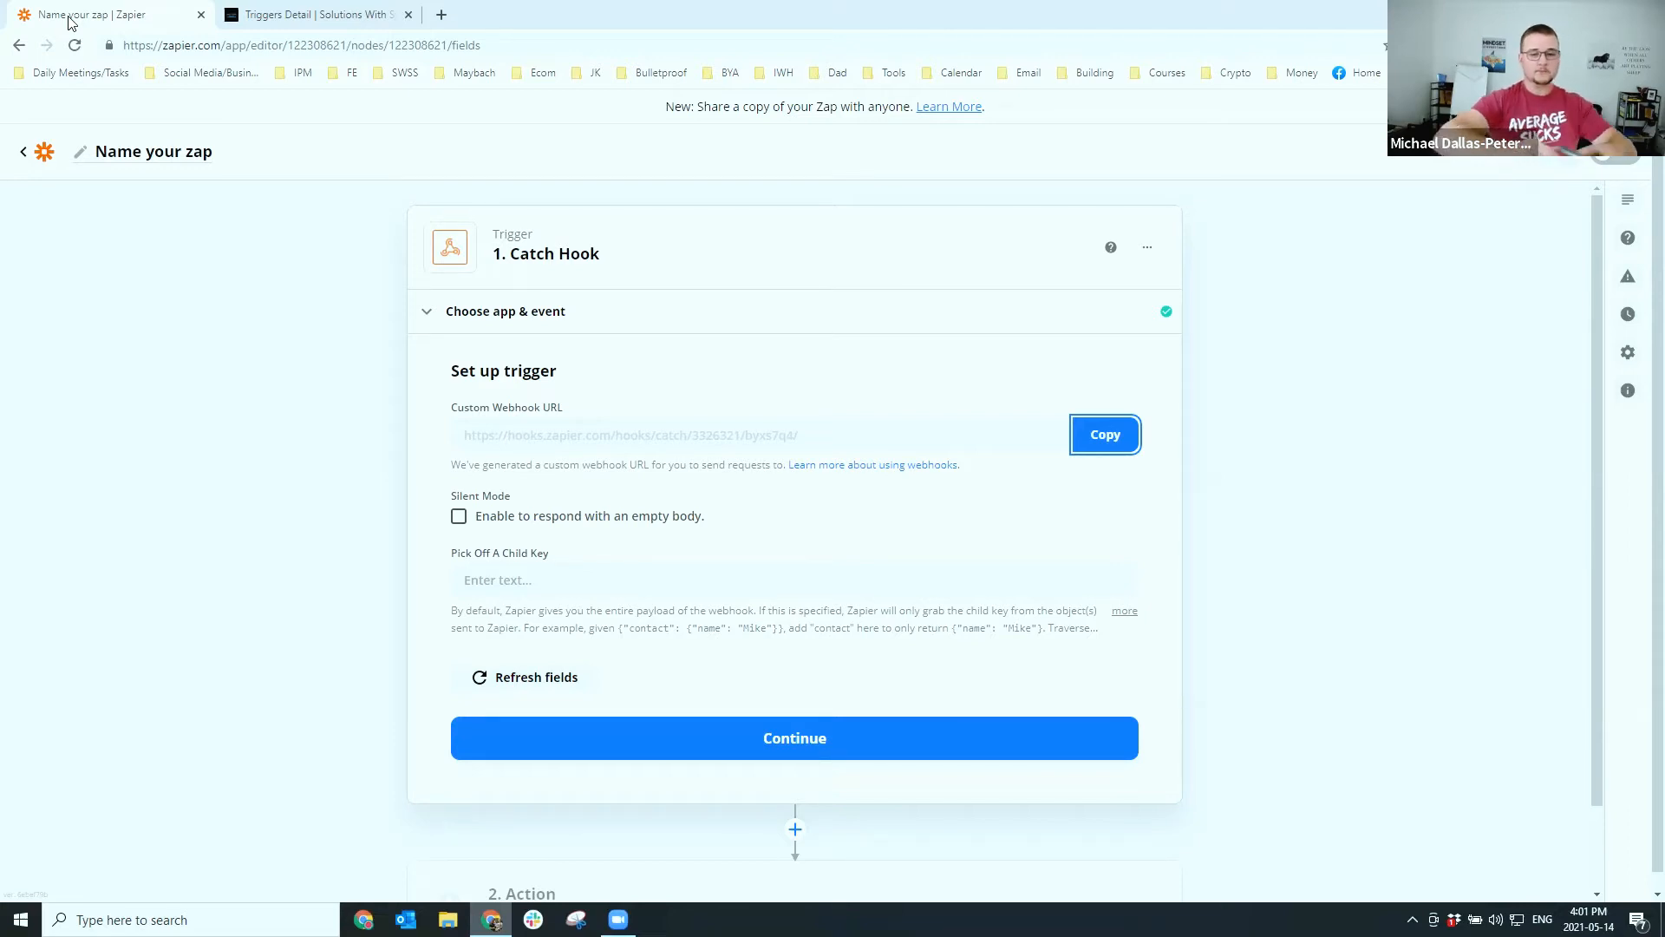
Run the Catch Hook trigger test repeatedly while no request has been found yet
{"action": "left_click", "coordinate": [744, 739]}
{"action": "left_click", "coordinate": [350, 24]}
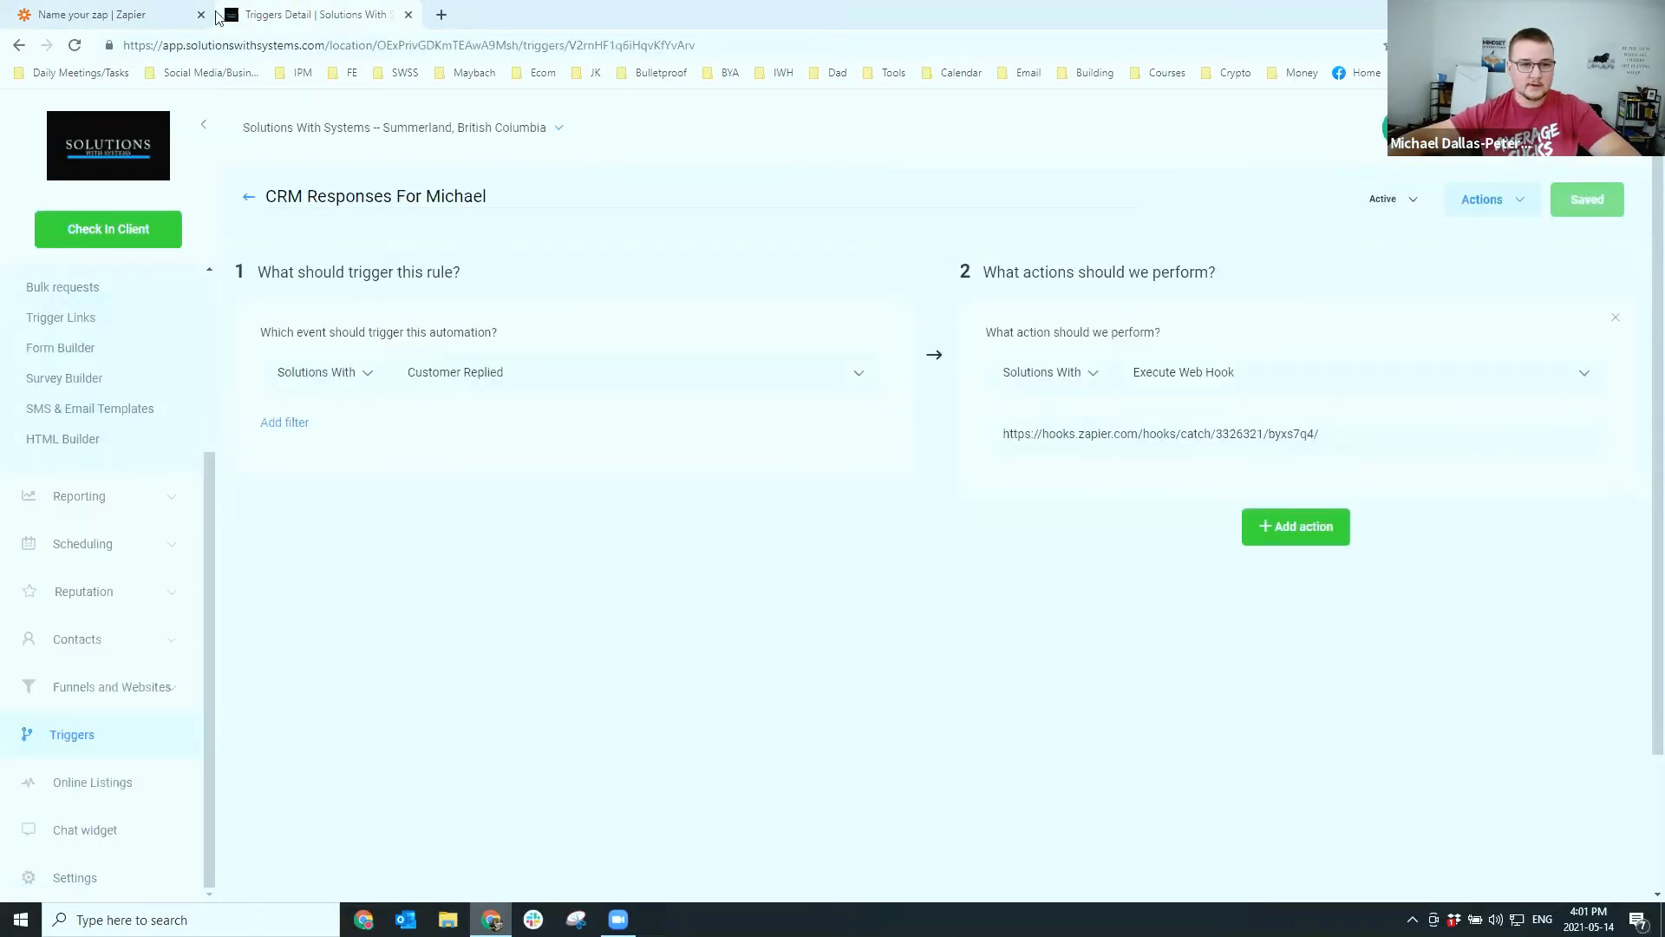
{"action": "left_click", "coordinate": [165, 15]}
{"action": "left_click", "coordinate": [783, 669]}
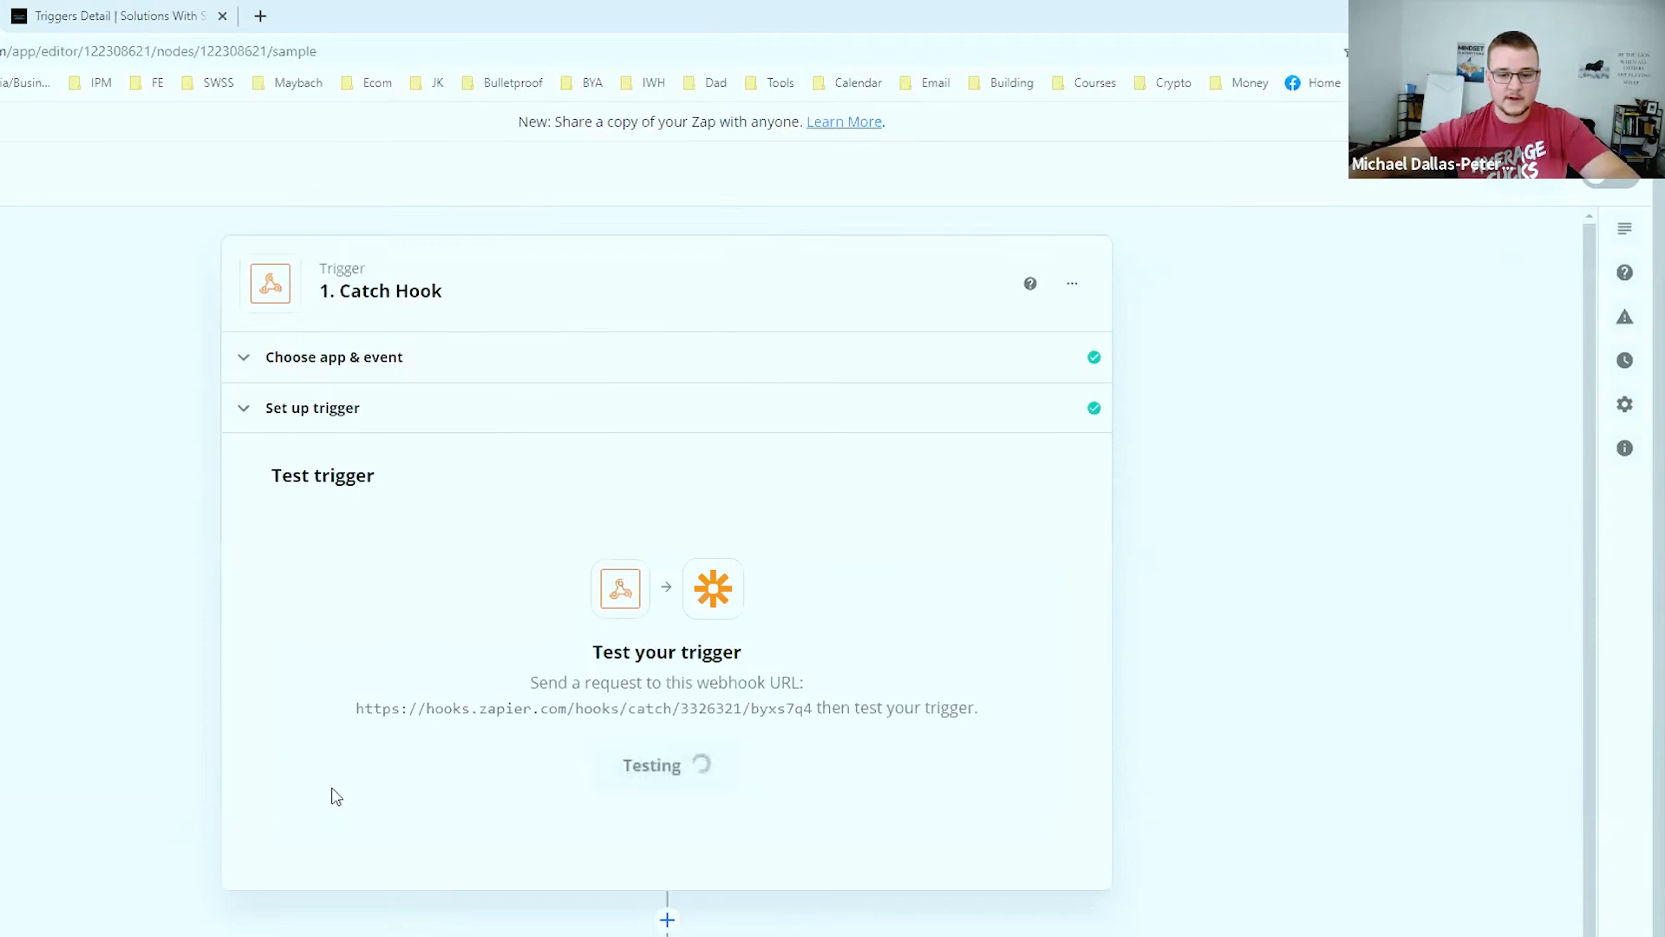
{"action": "left_click", "coordinate": [735, 699]}
{"action": "left_click", "coordinate": [755, 706]}
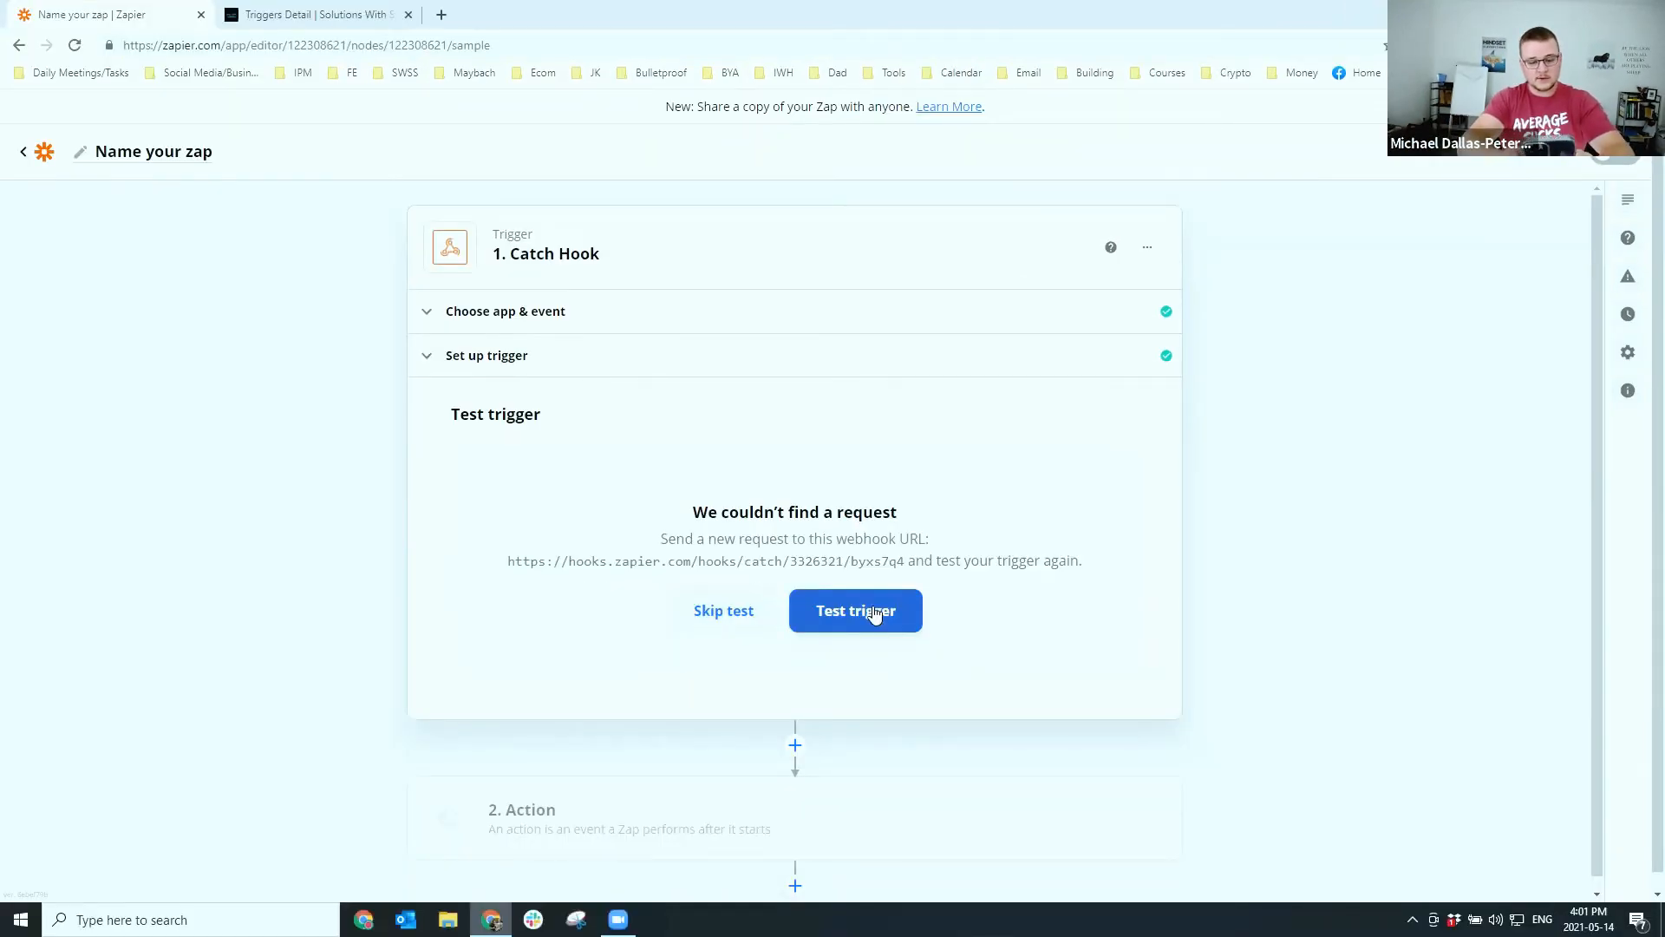
{"action": "left_click", "coordinate": [347, 15]}
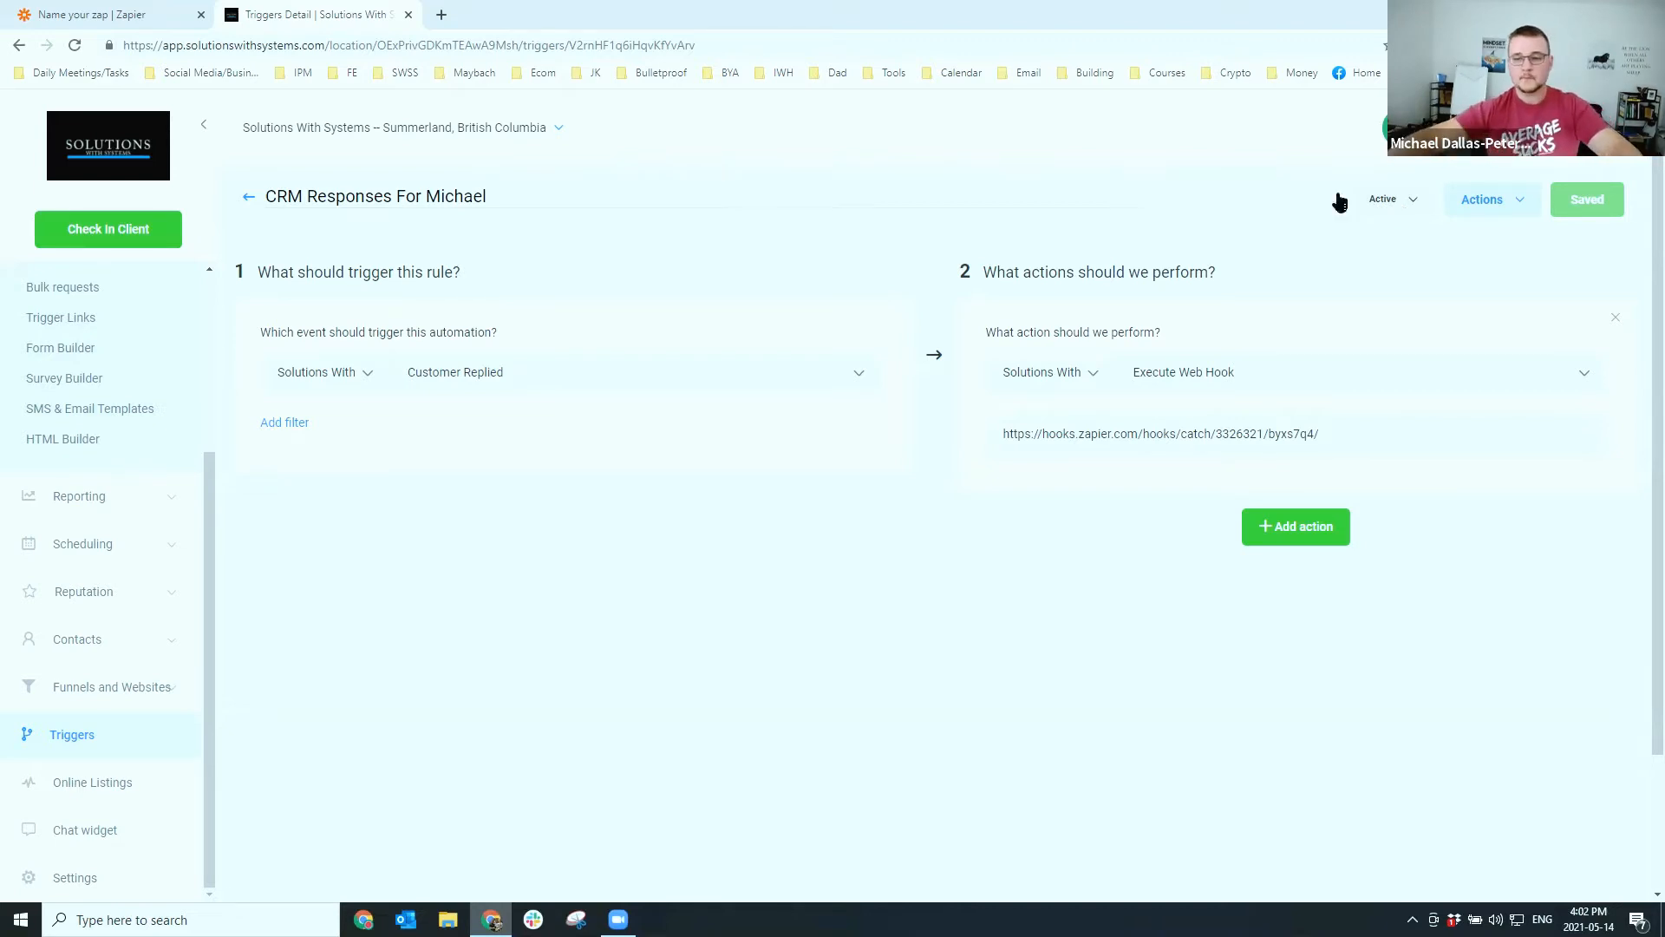
Retest the trigger, check the caught reply 'Yes I want to buy your course', and continue
{"action": "left_click", "coordinate": [121, 14]}
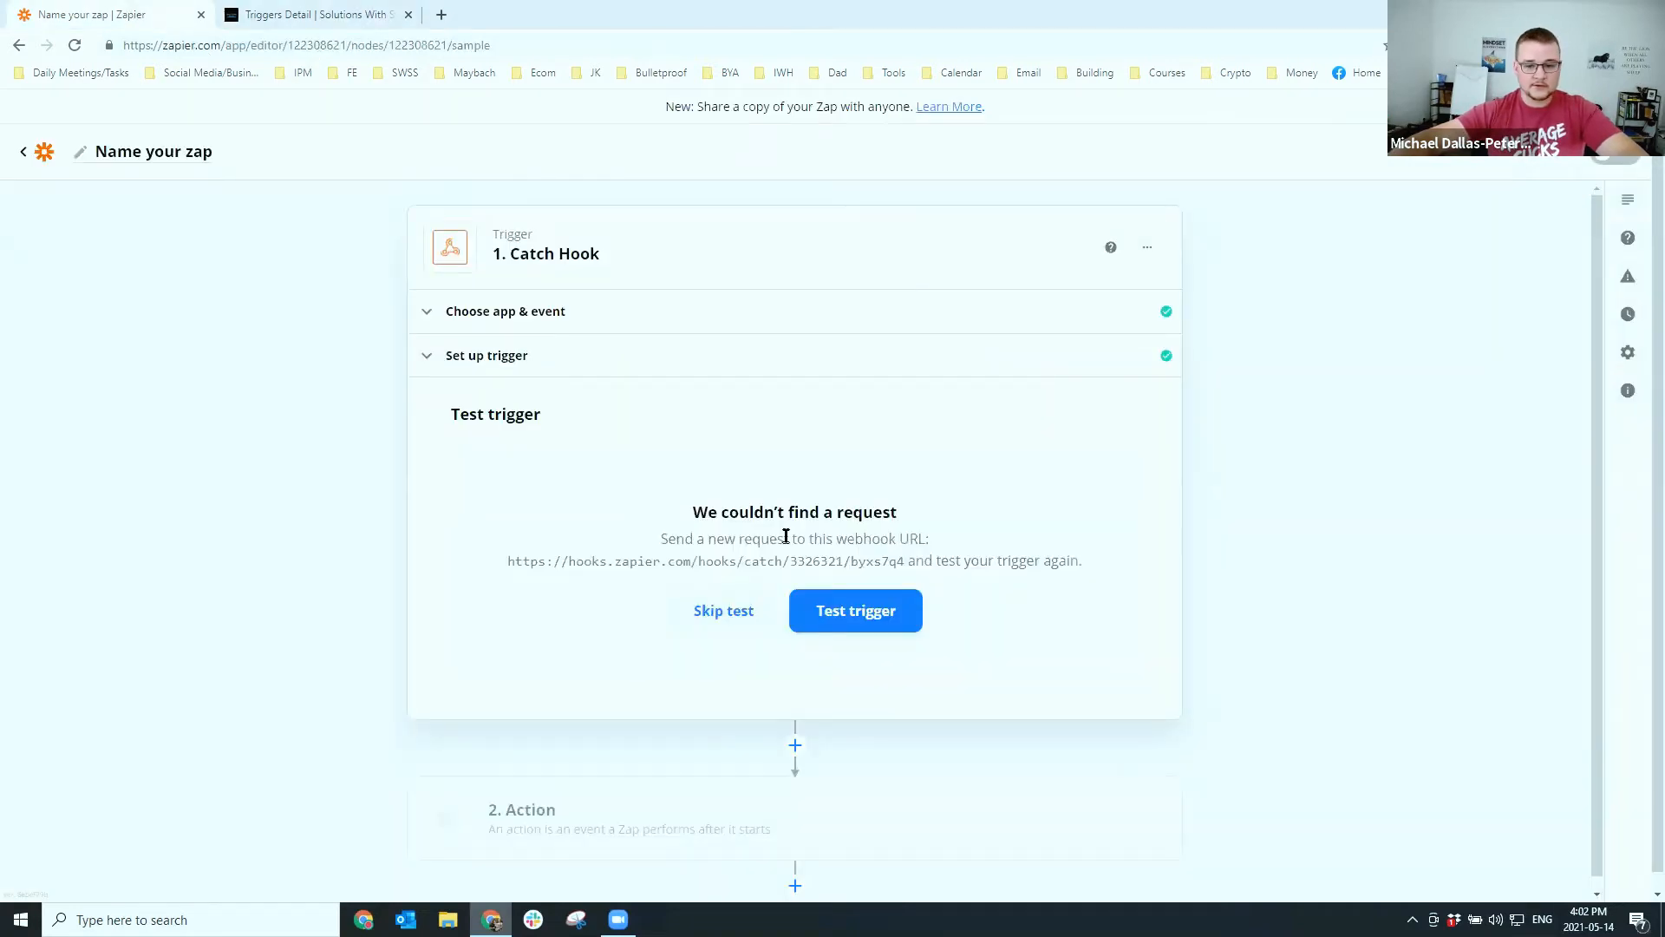
{"action": "left_click", "coordinate": [866, 614]}
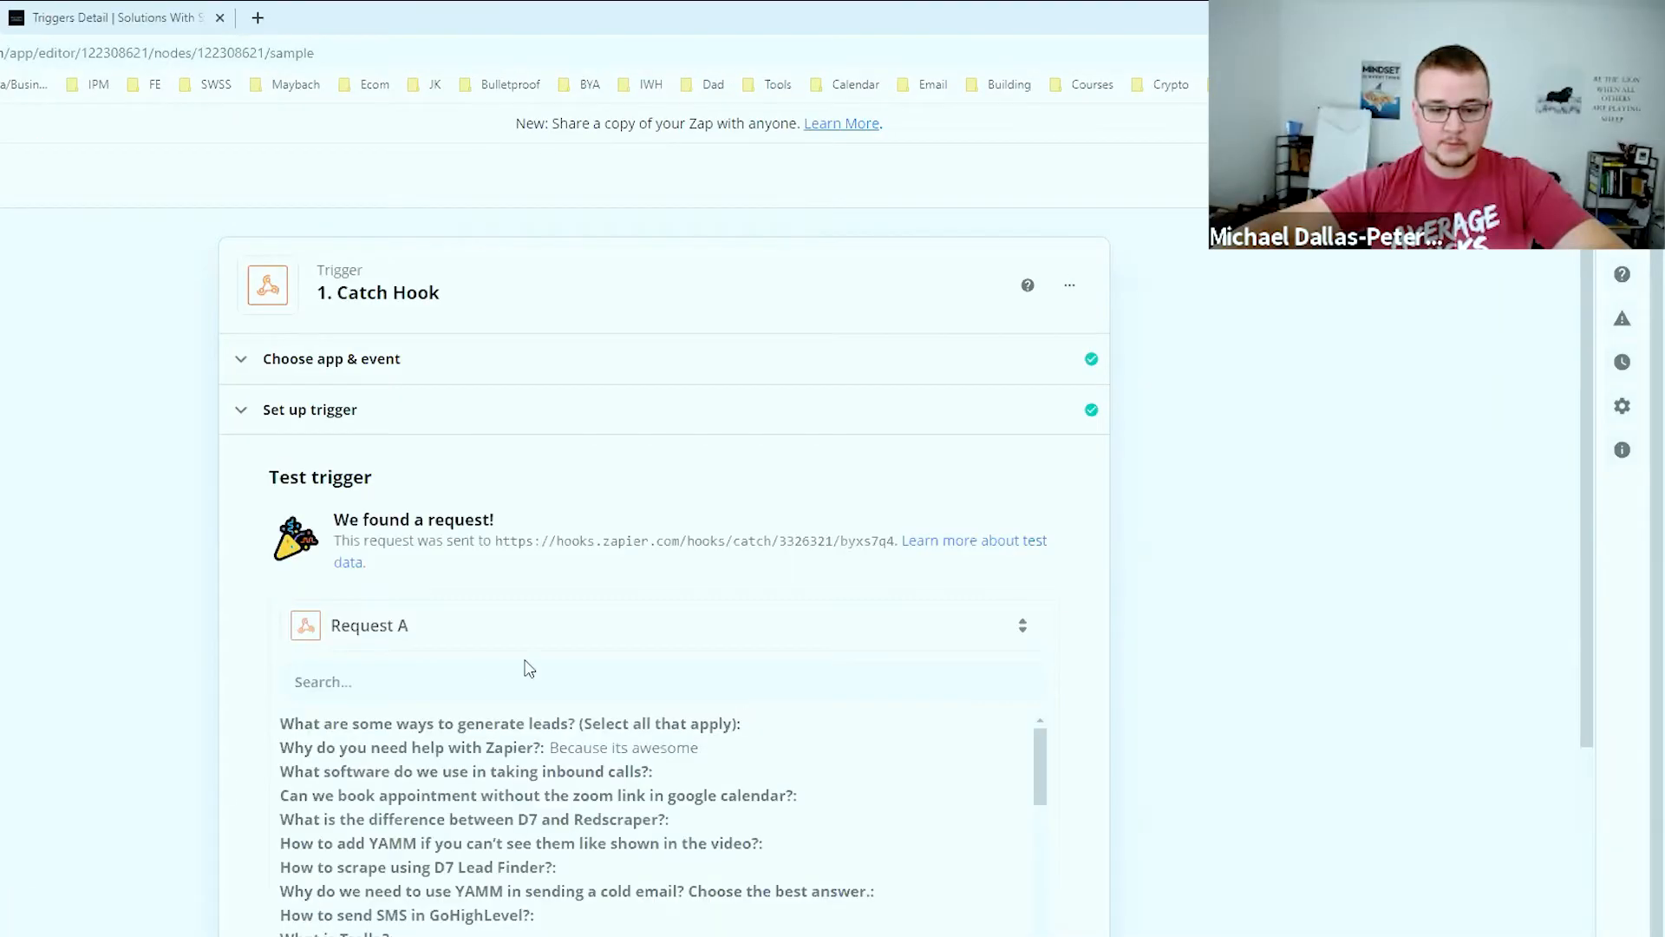
{"action": "scroll", "coordinate": [529, 668], "scroll_direction": "down", "scroll_amount": 10}
{"action": "scroll", "coordinate": [626, 658], "scroll_direction": "down", "scroll_amount": 10}
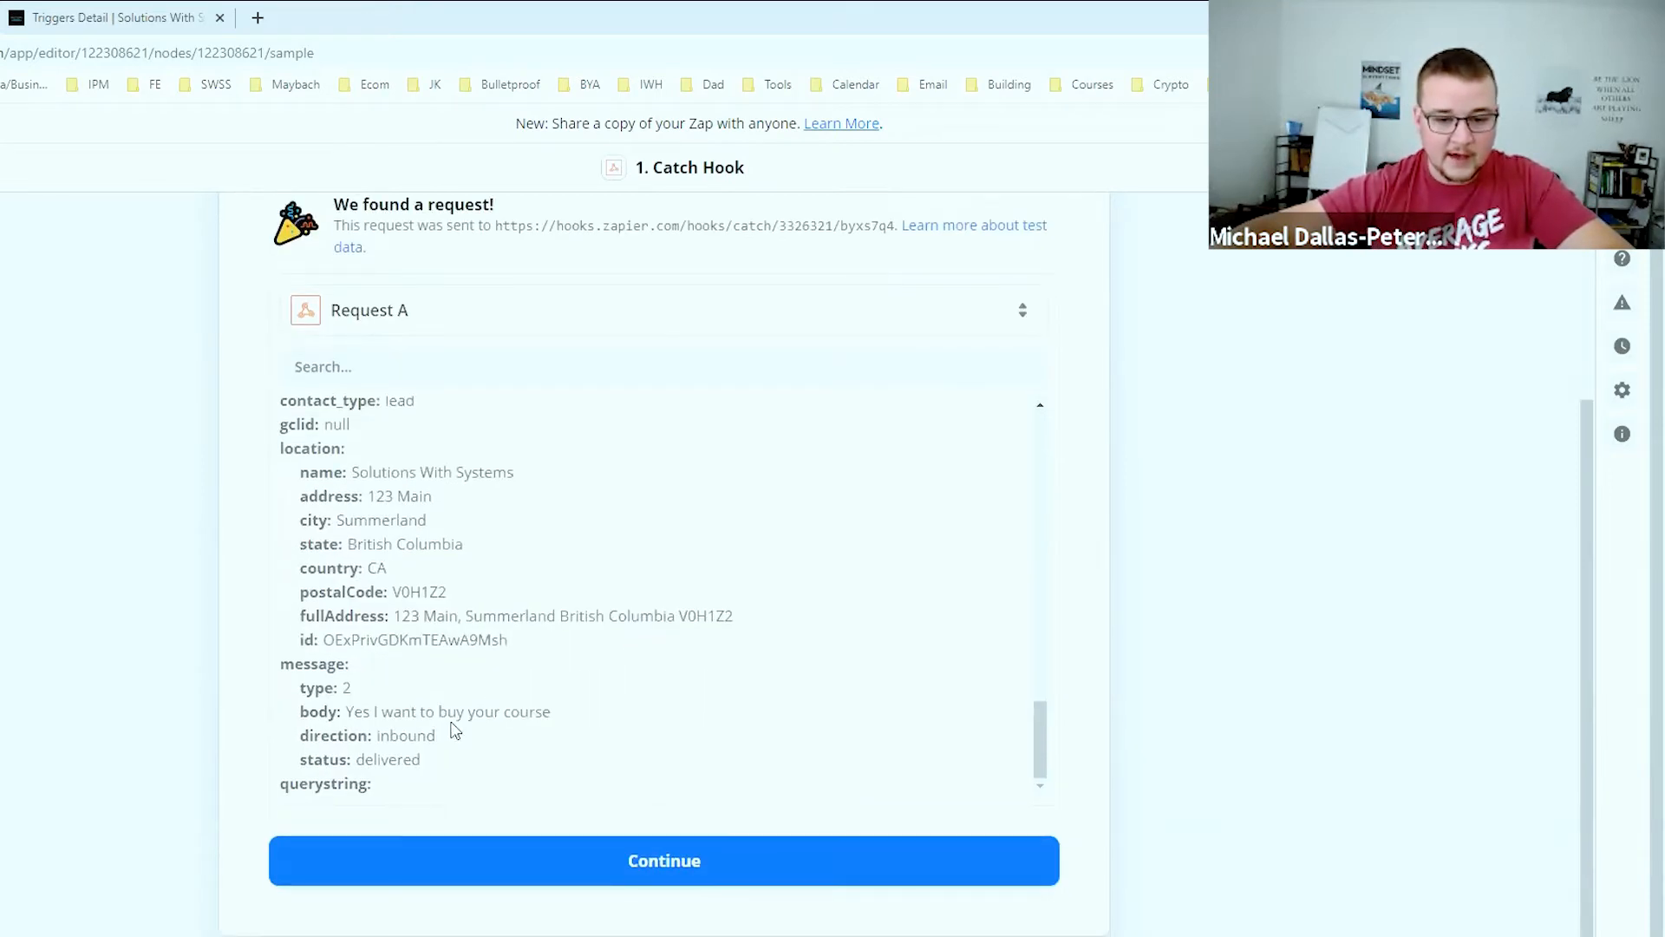
{"action": "left_click_drag", "start_coordinate": [343, 712], "coordinate": [573, 717]}
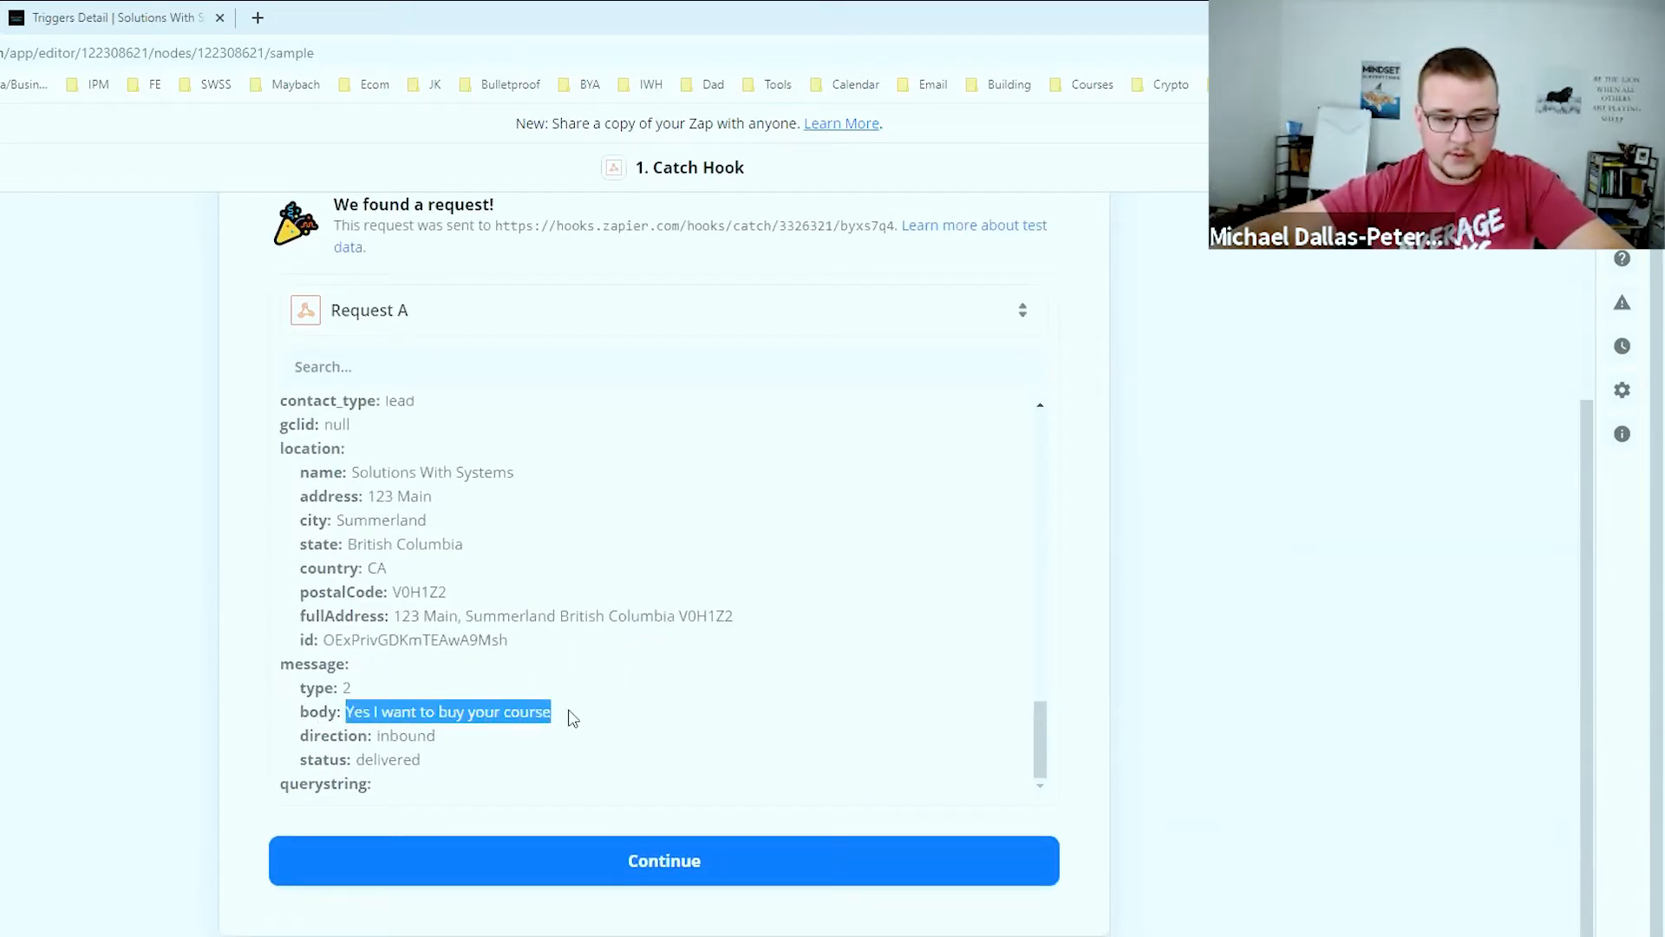
{"action": "left_click", "coordinate": [613, 873]}
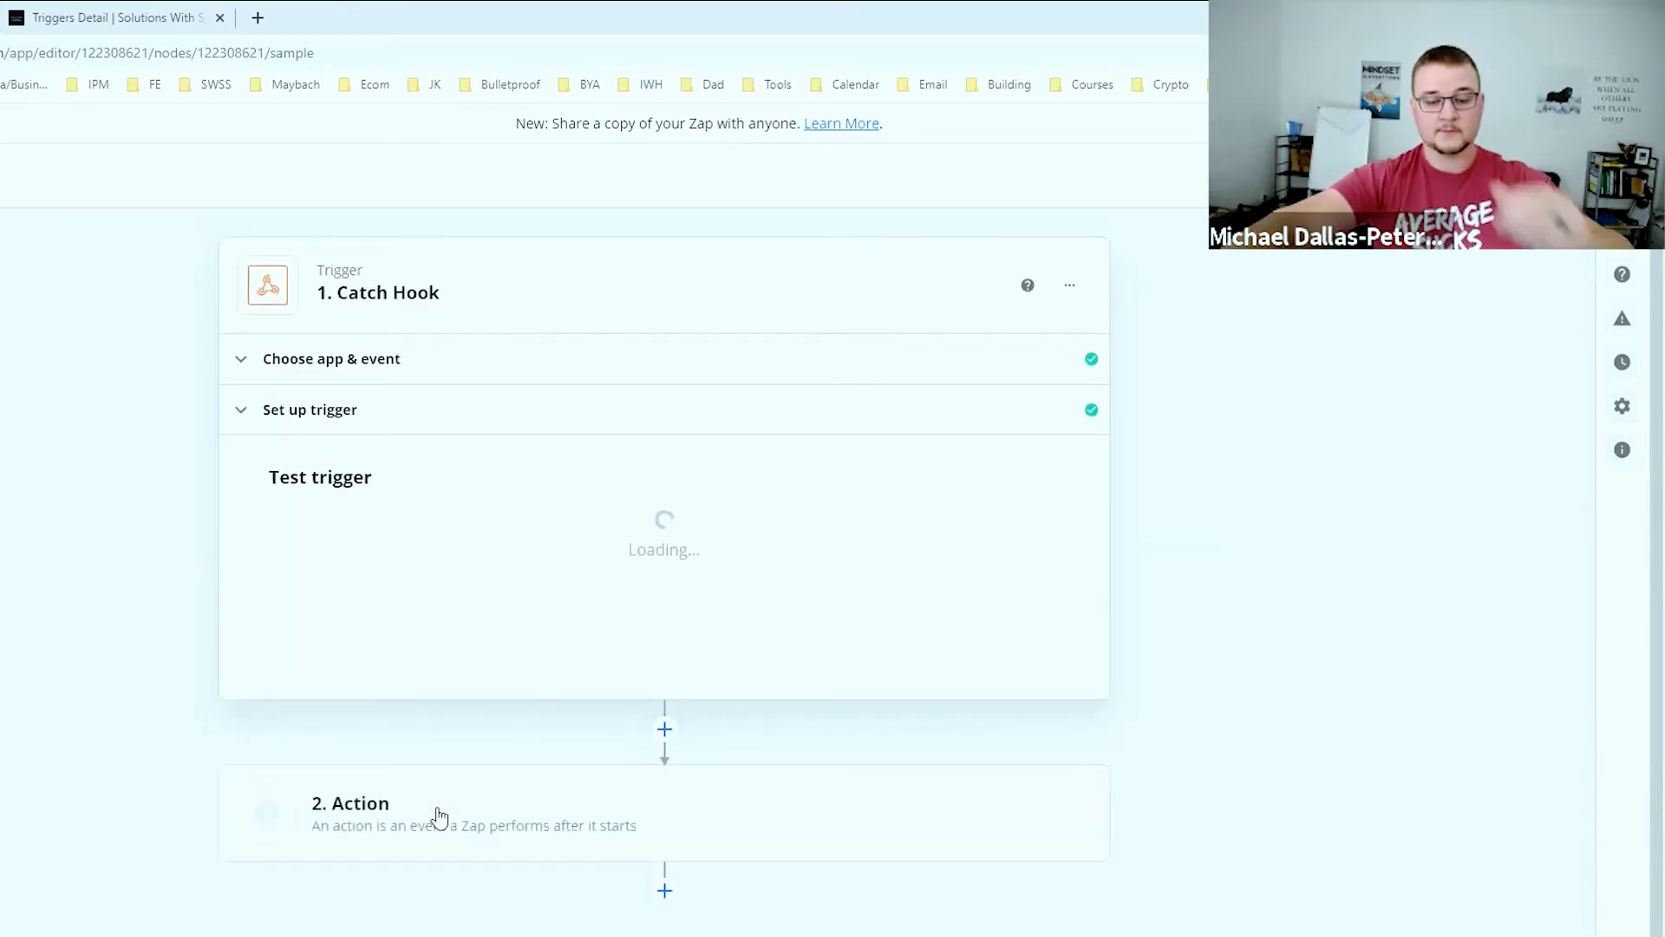
Set step 2 to Slack's Send Channel Message using the Solutions With Systems Slack account
{"action": "left_click", "coordinate": [440, 816]}
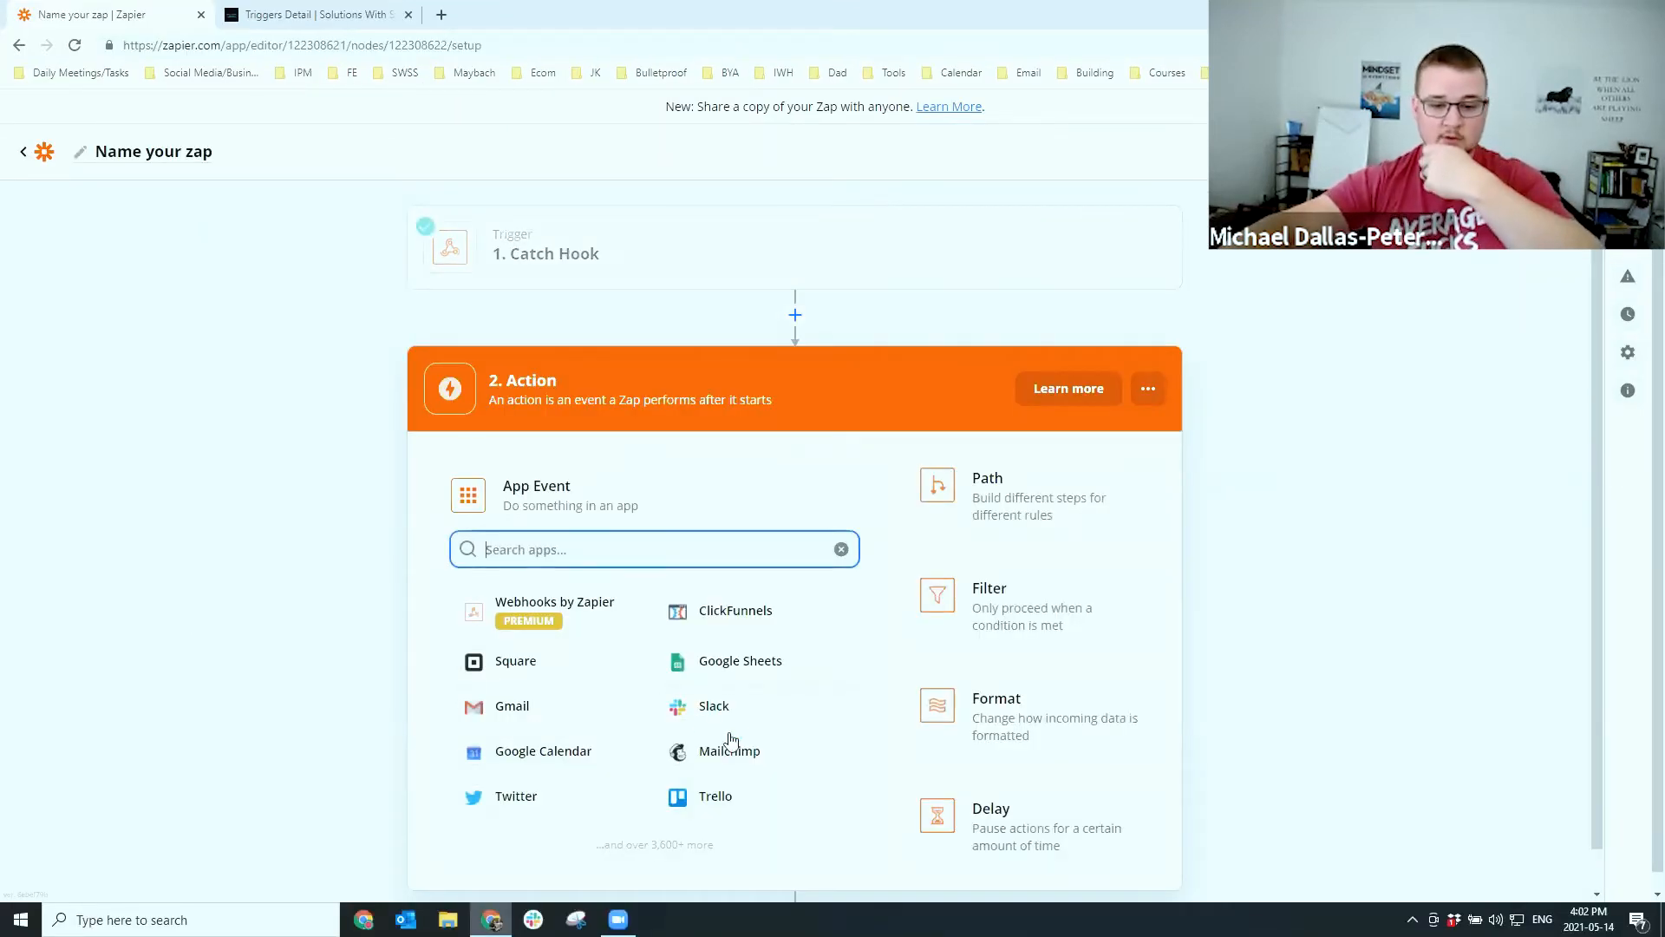
{"action": "left_click", "coordinate": [733, 709]}
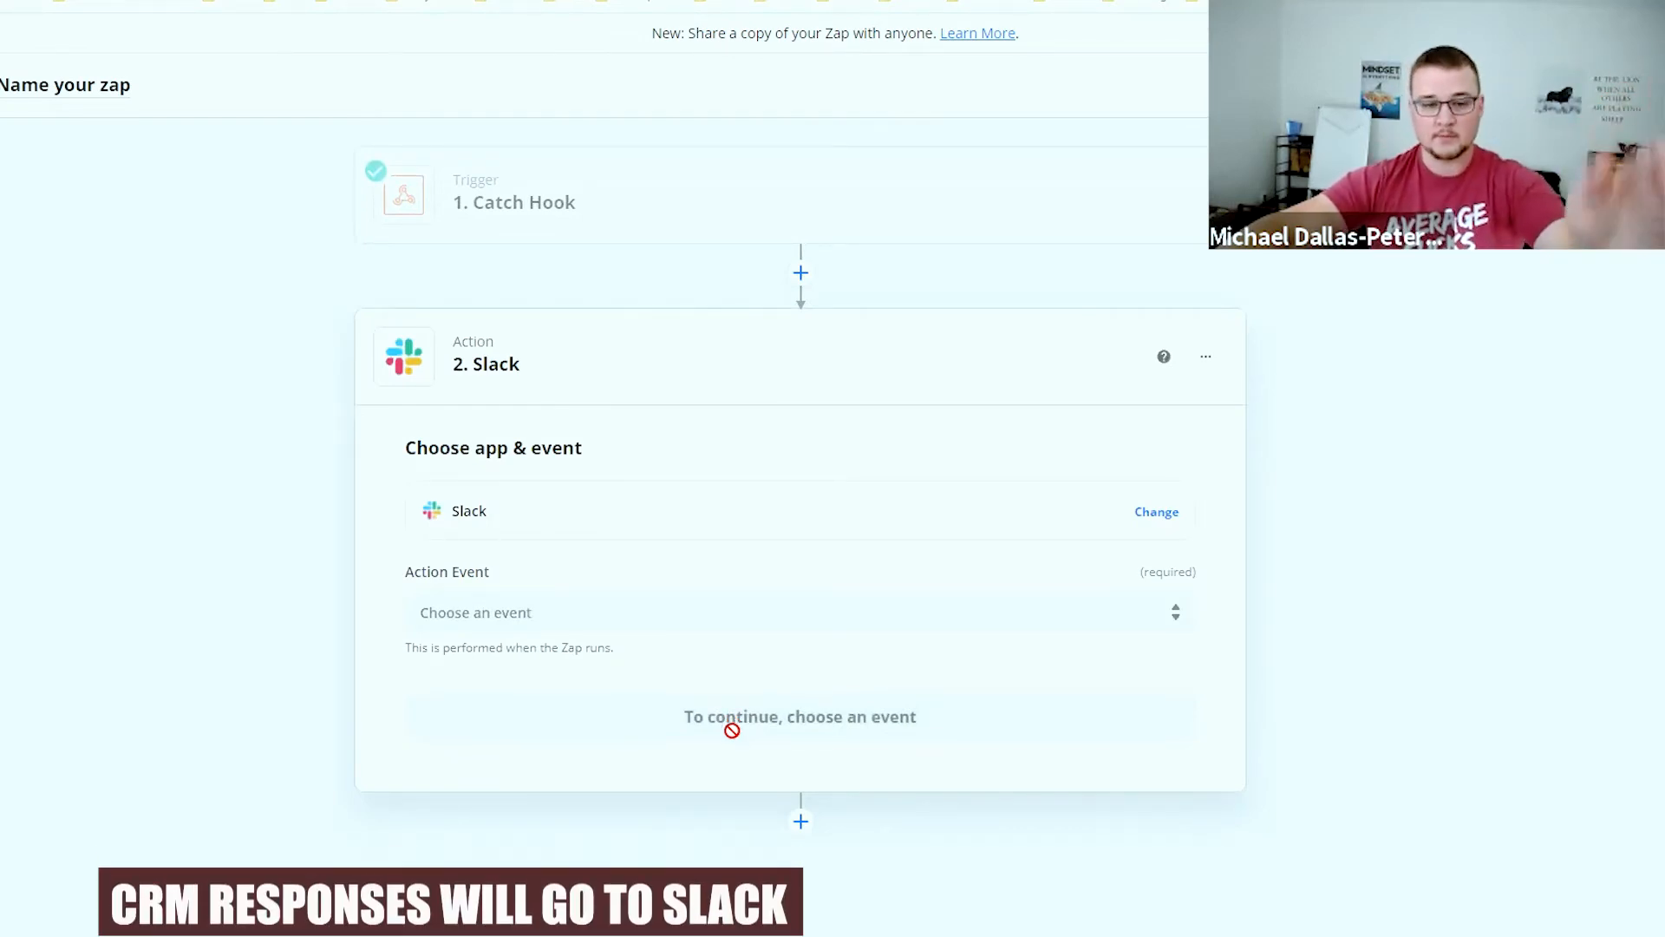
{"action": "left_click", "coordinate": [630, 618]}
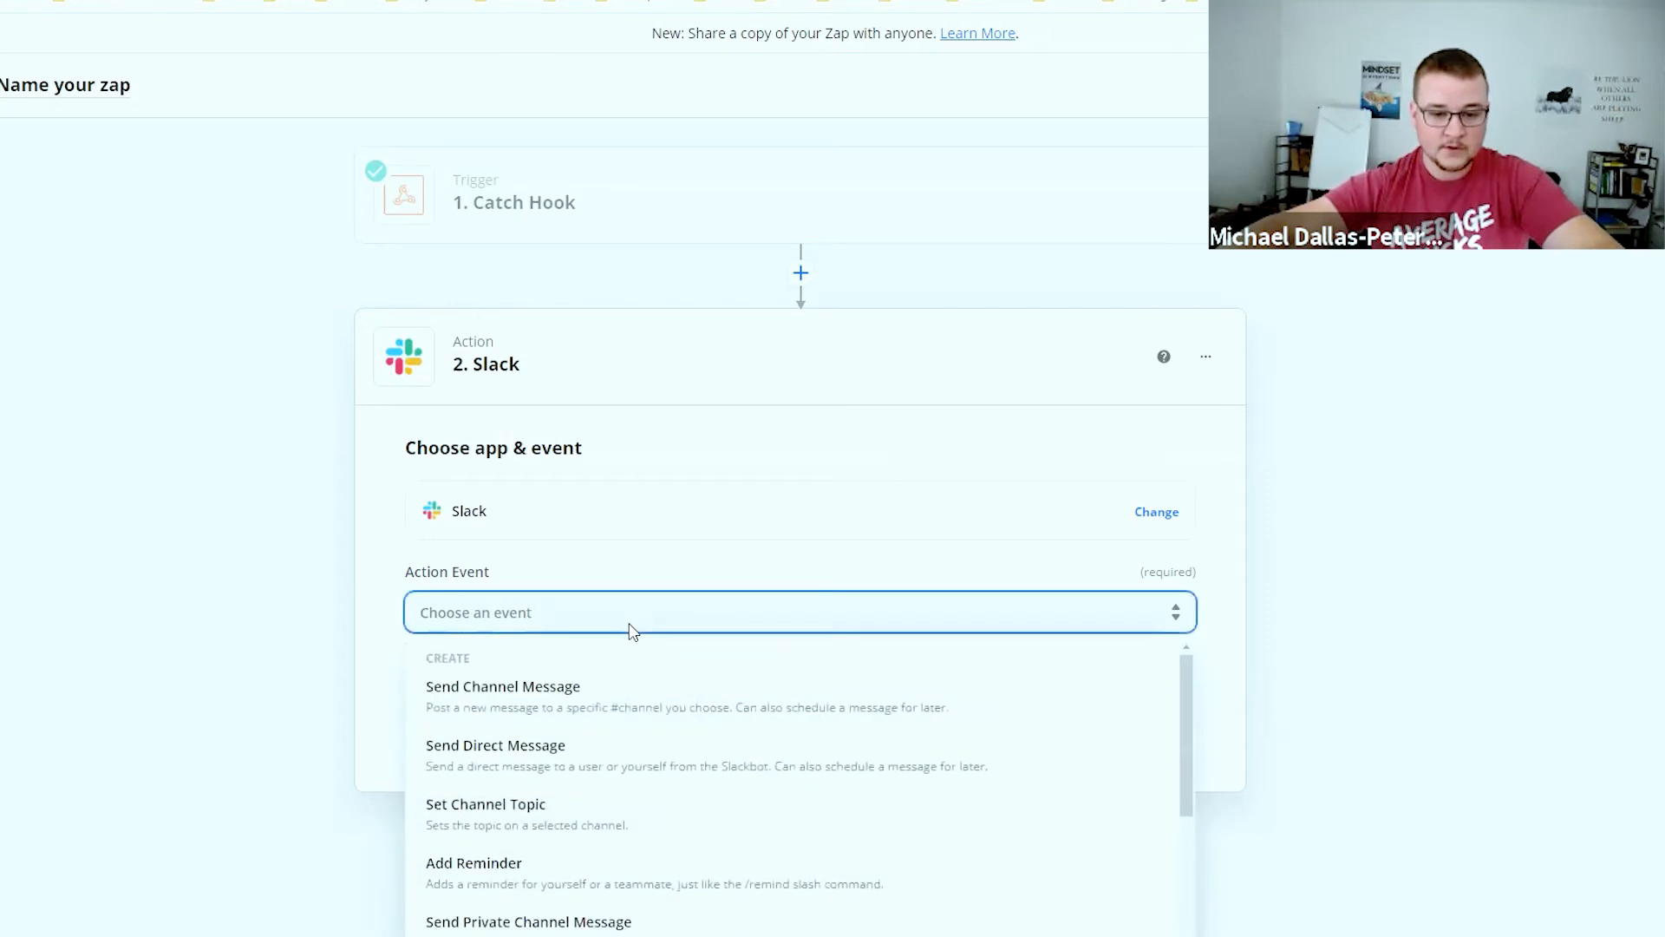
{"action": "left_click", "coordinate": [509, 693]}
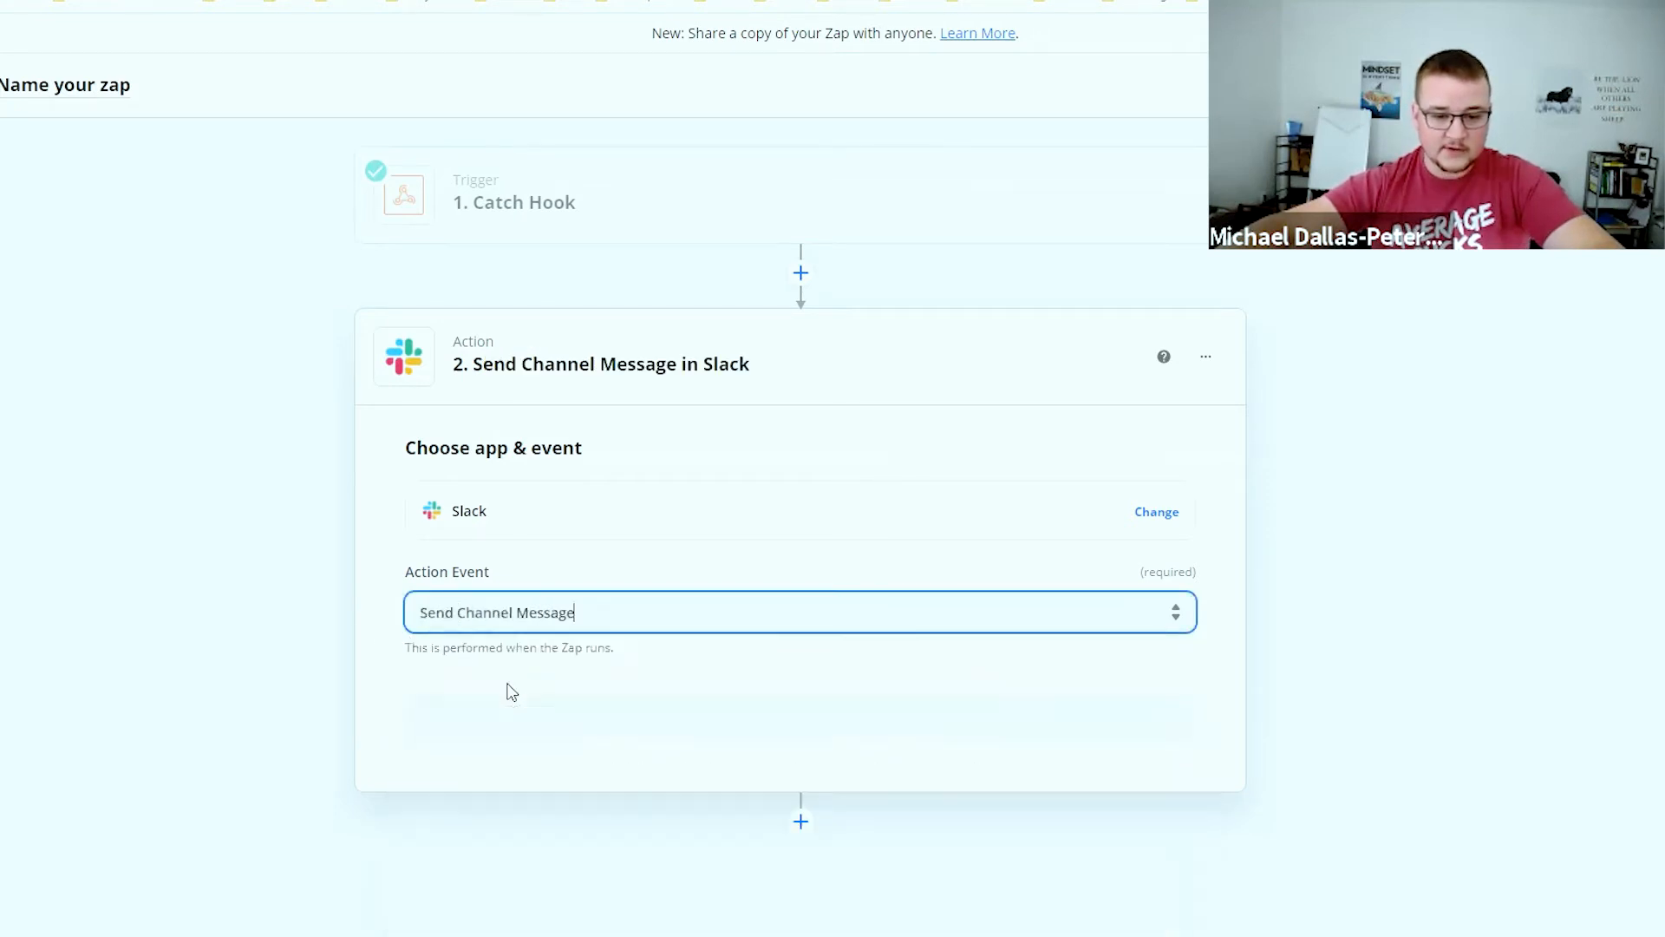
{"action": "left_click", "coordinate": [634, 732]}
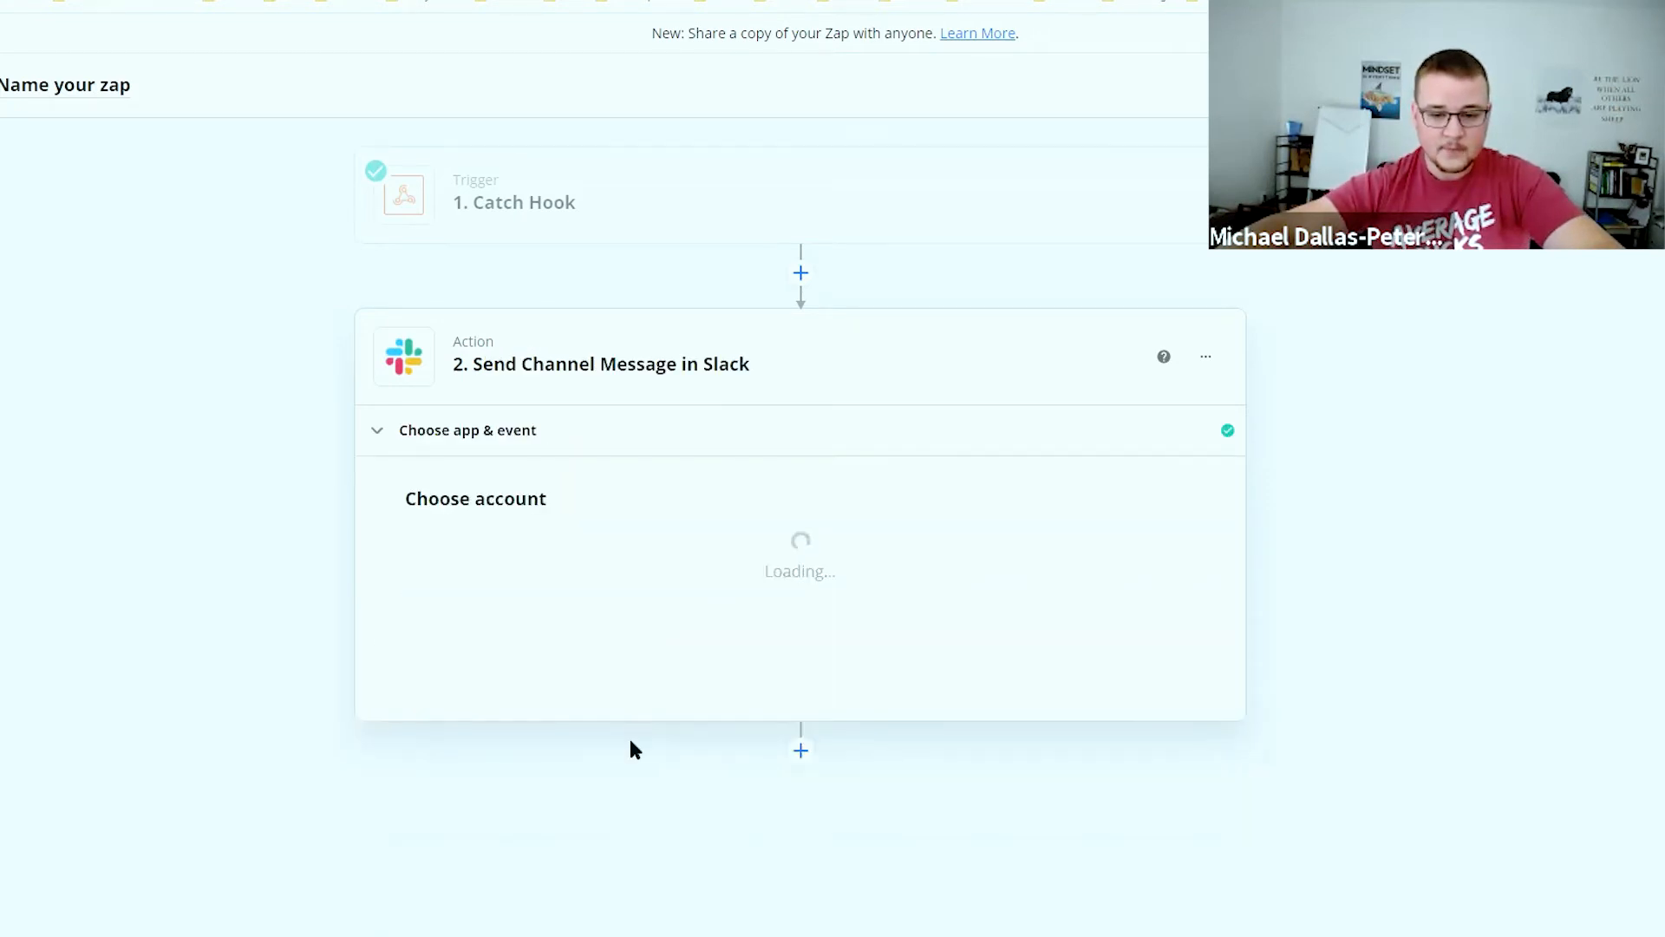
{"action": "left_click", "coordinate": [575, 579]}
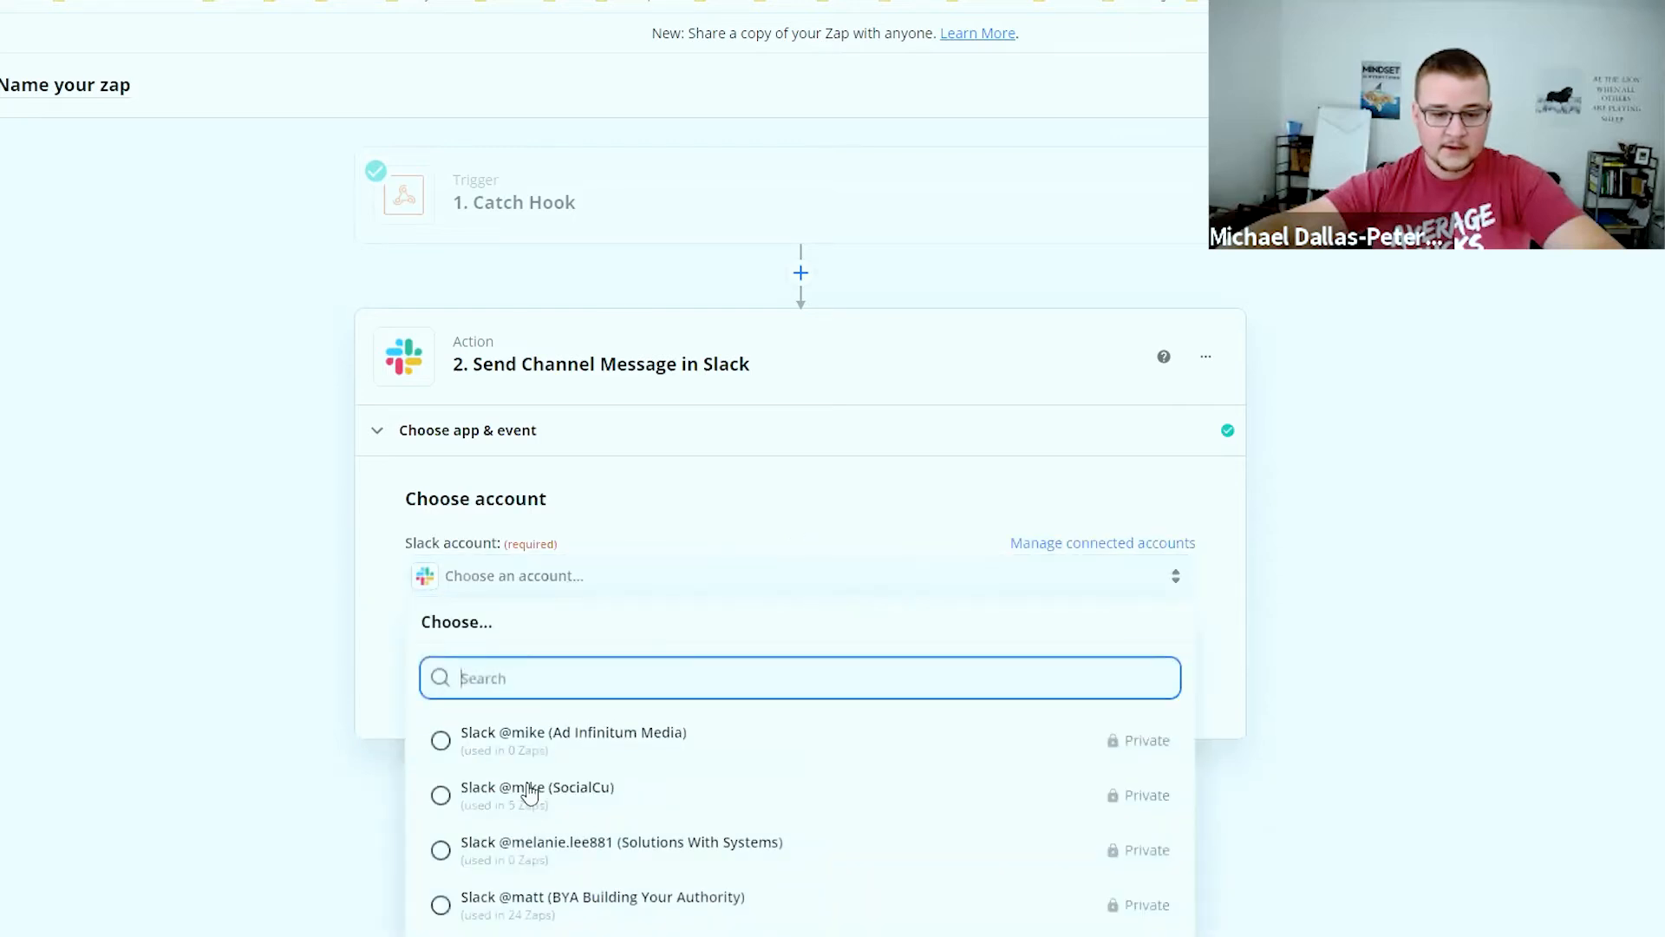
{"action": "left_click", "coordinate": [555, 793]}
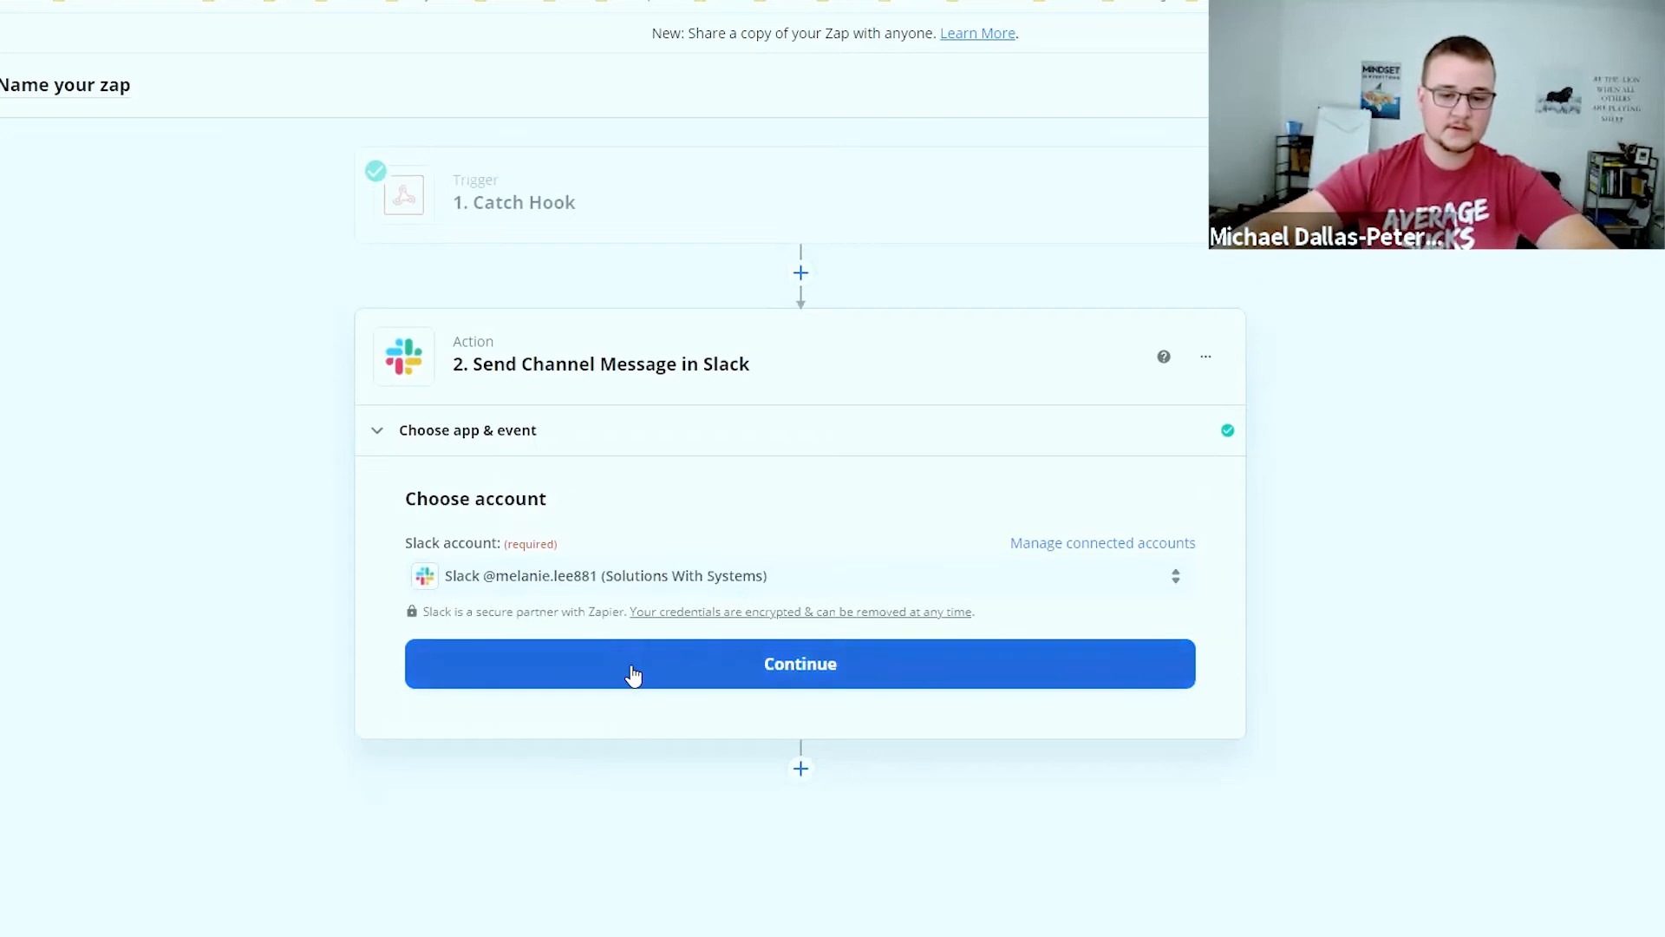
{"action": "left_click", "coordinate": [634, 675]}
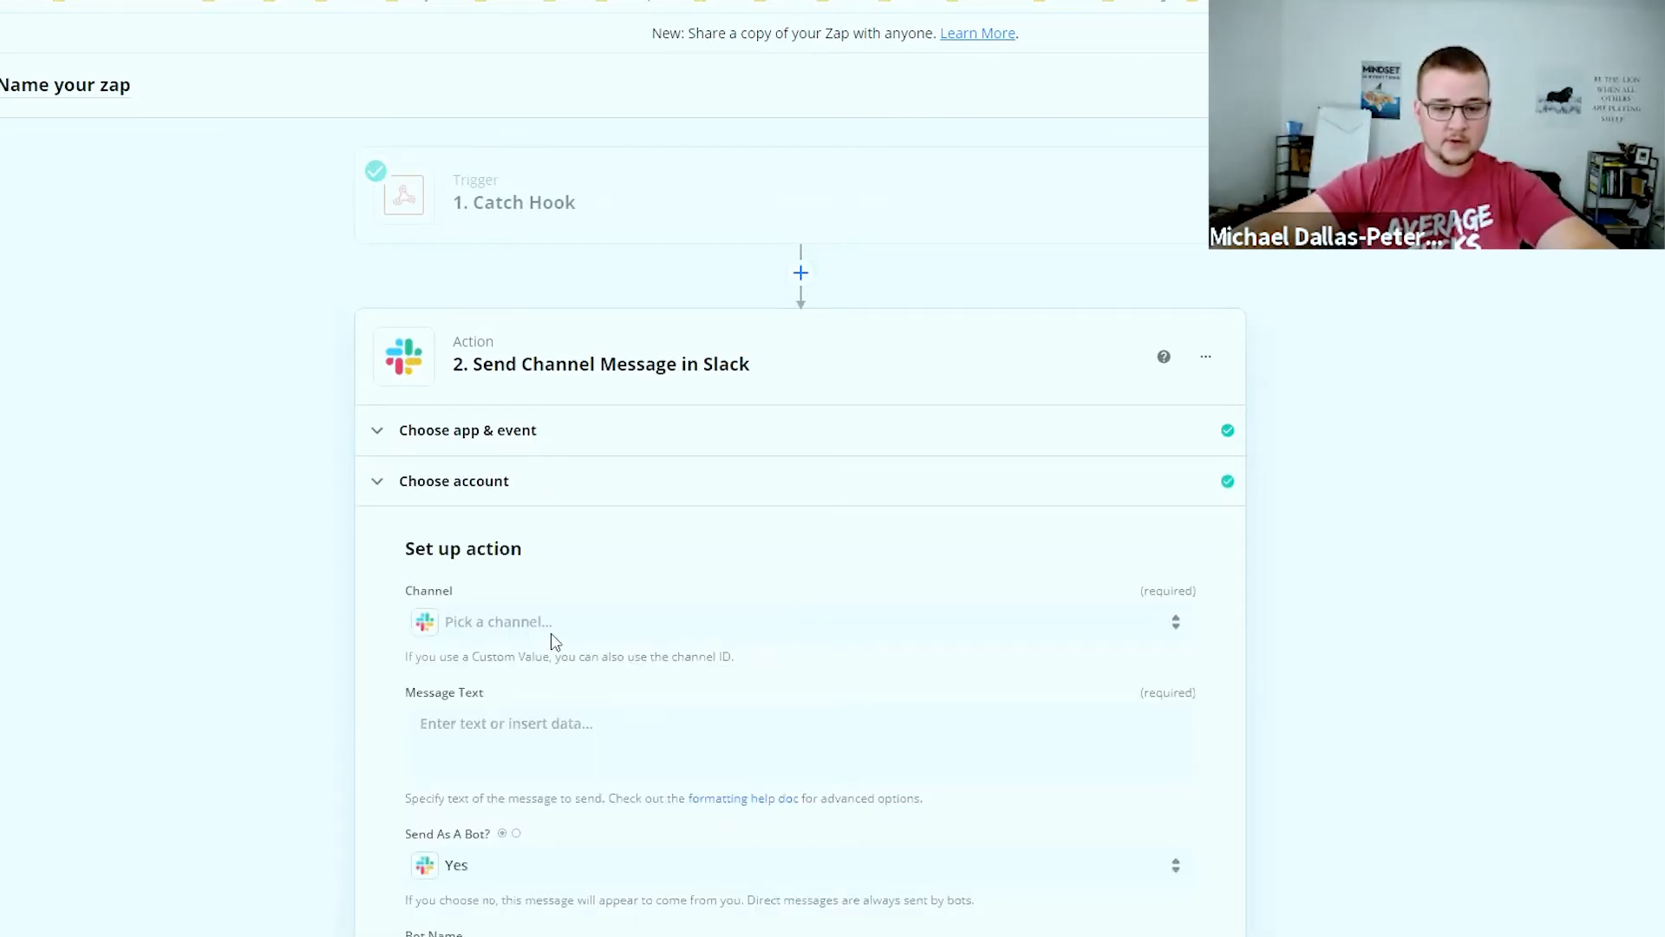
Search Slack channels for 'crm' and select the crm-reponse channel
{"action": "left_click", "coordinate": [543, 629]}
{"action": "type", "text": "crm"}
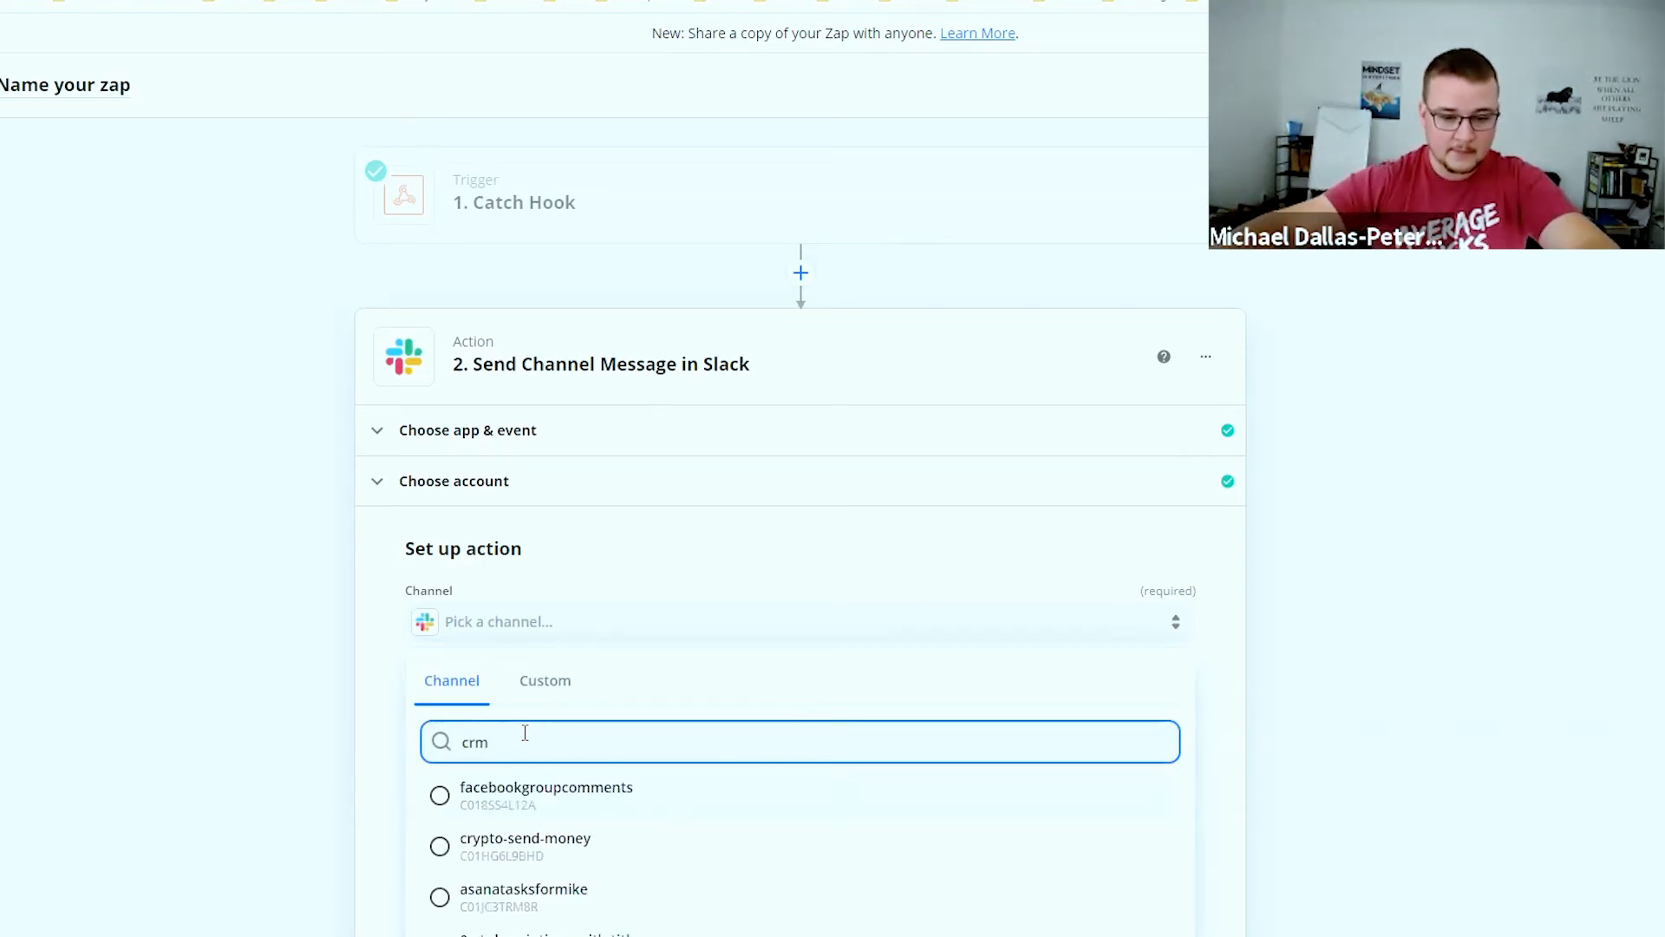
{"action": "scroll", "coordinate": [612, 861], "scroll_direction": "down", "scroll_amount": 2}
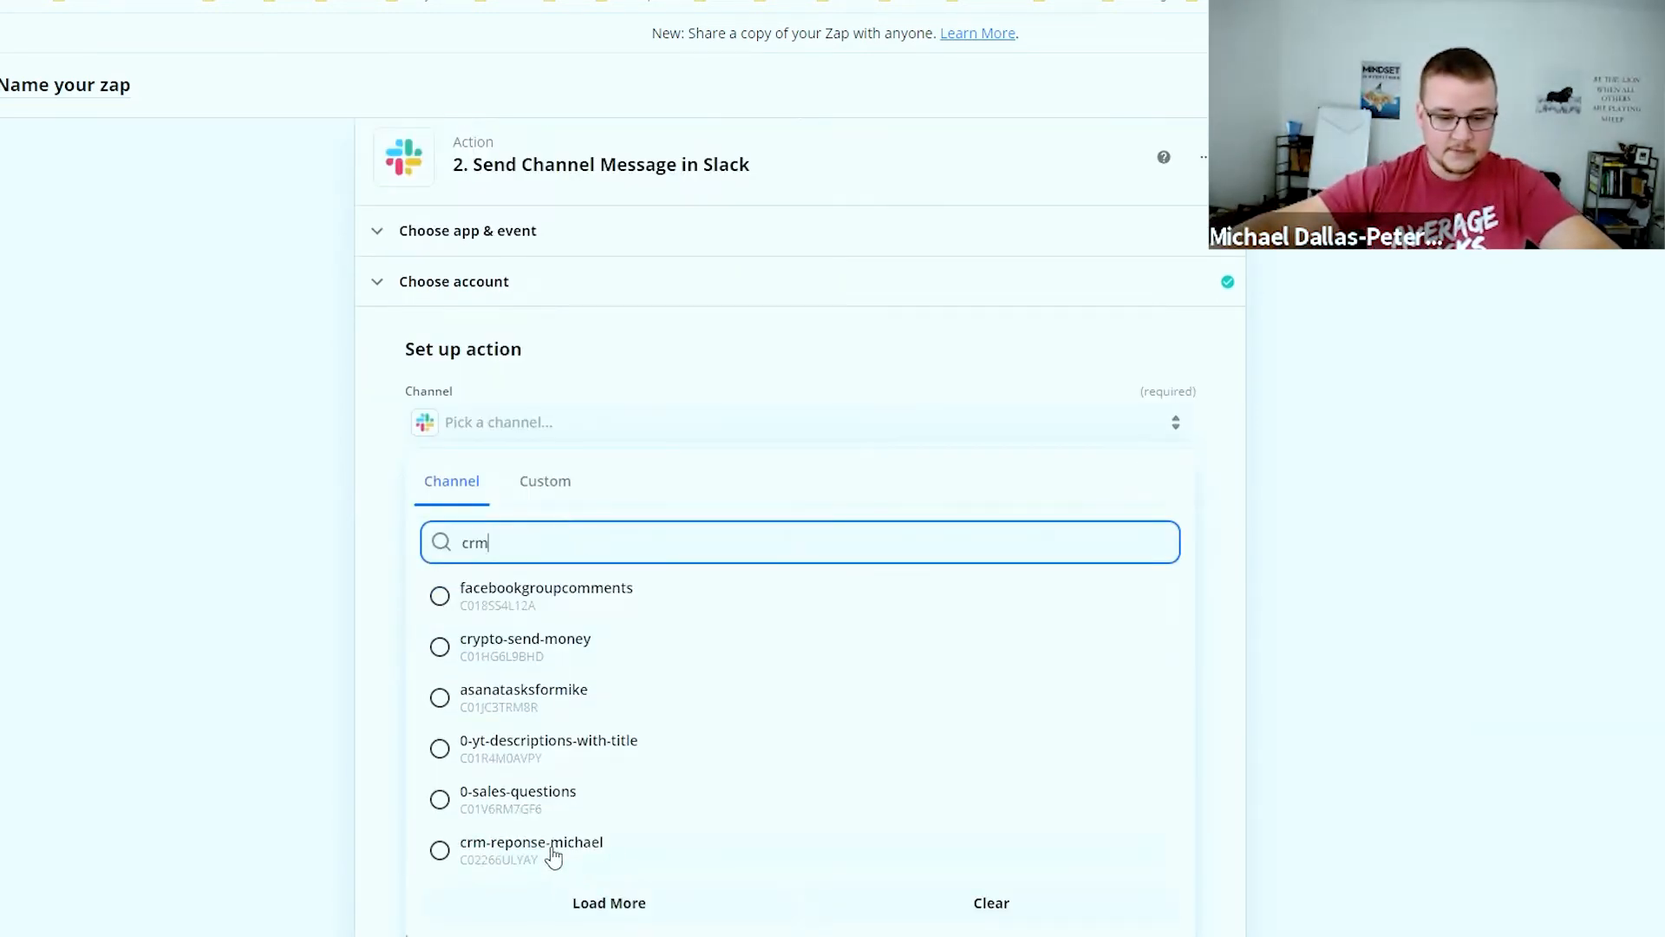
{"action": "left_click", "coordinate": [553, 854]}
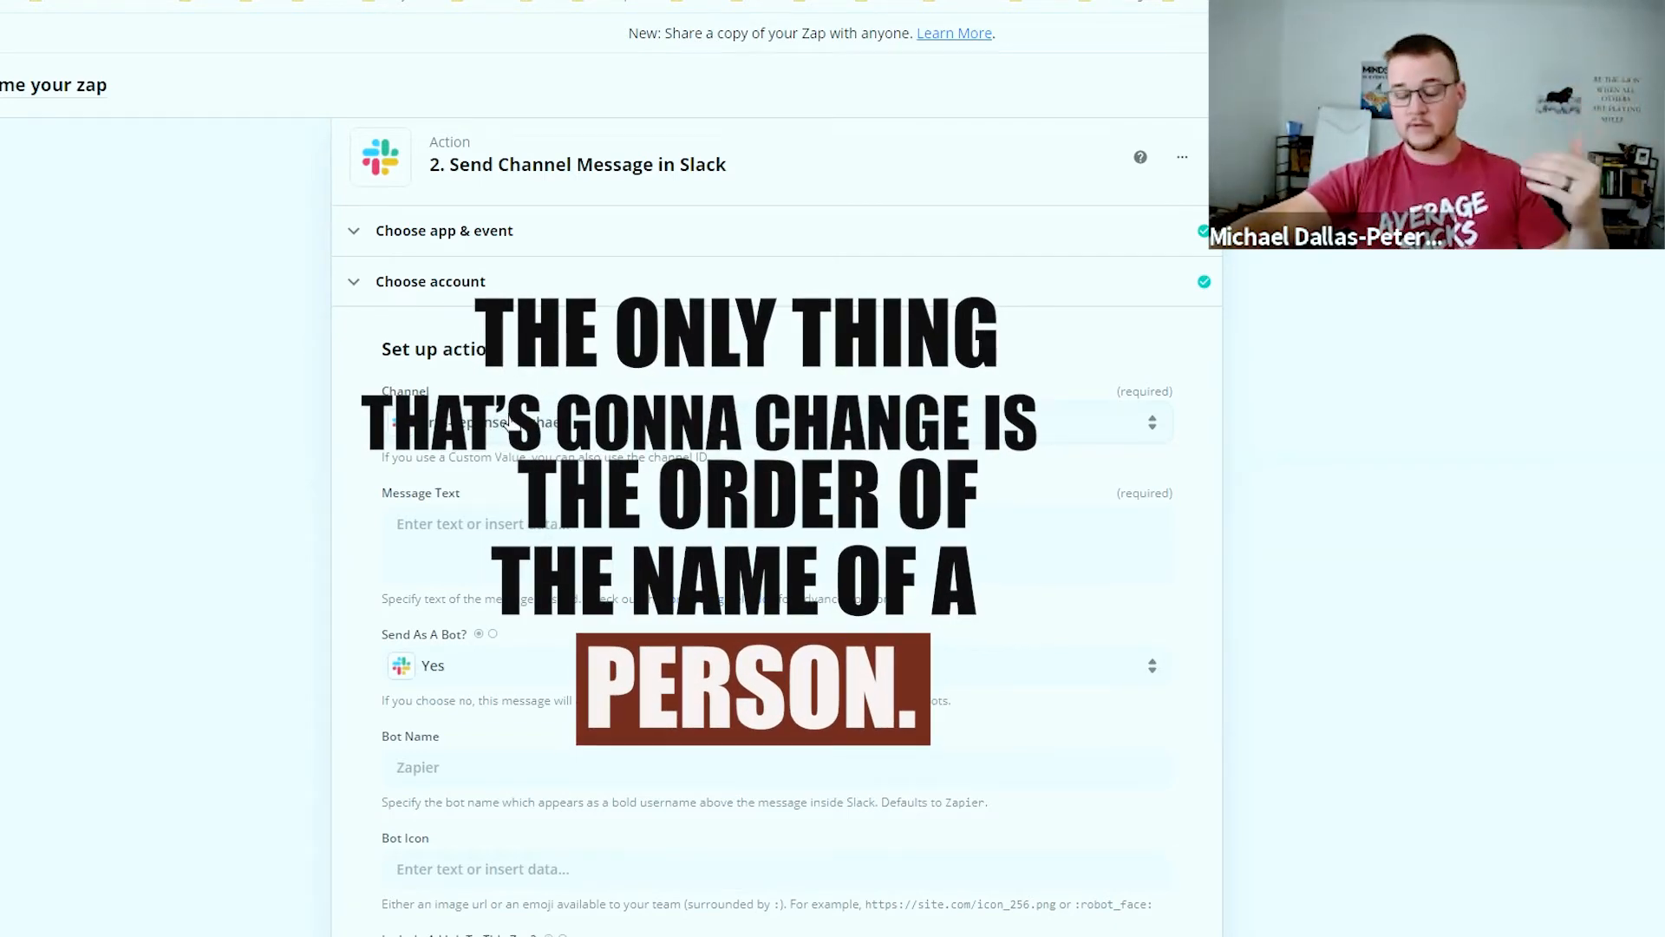
Write 'You have a response in the CRM from' plus the Full Name field, then 'They said:'
{"action": "left_click", "coordinate": [499, 510]}
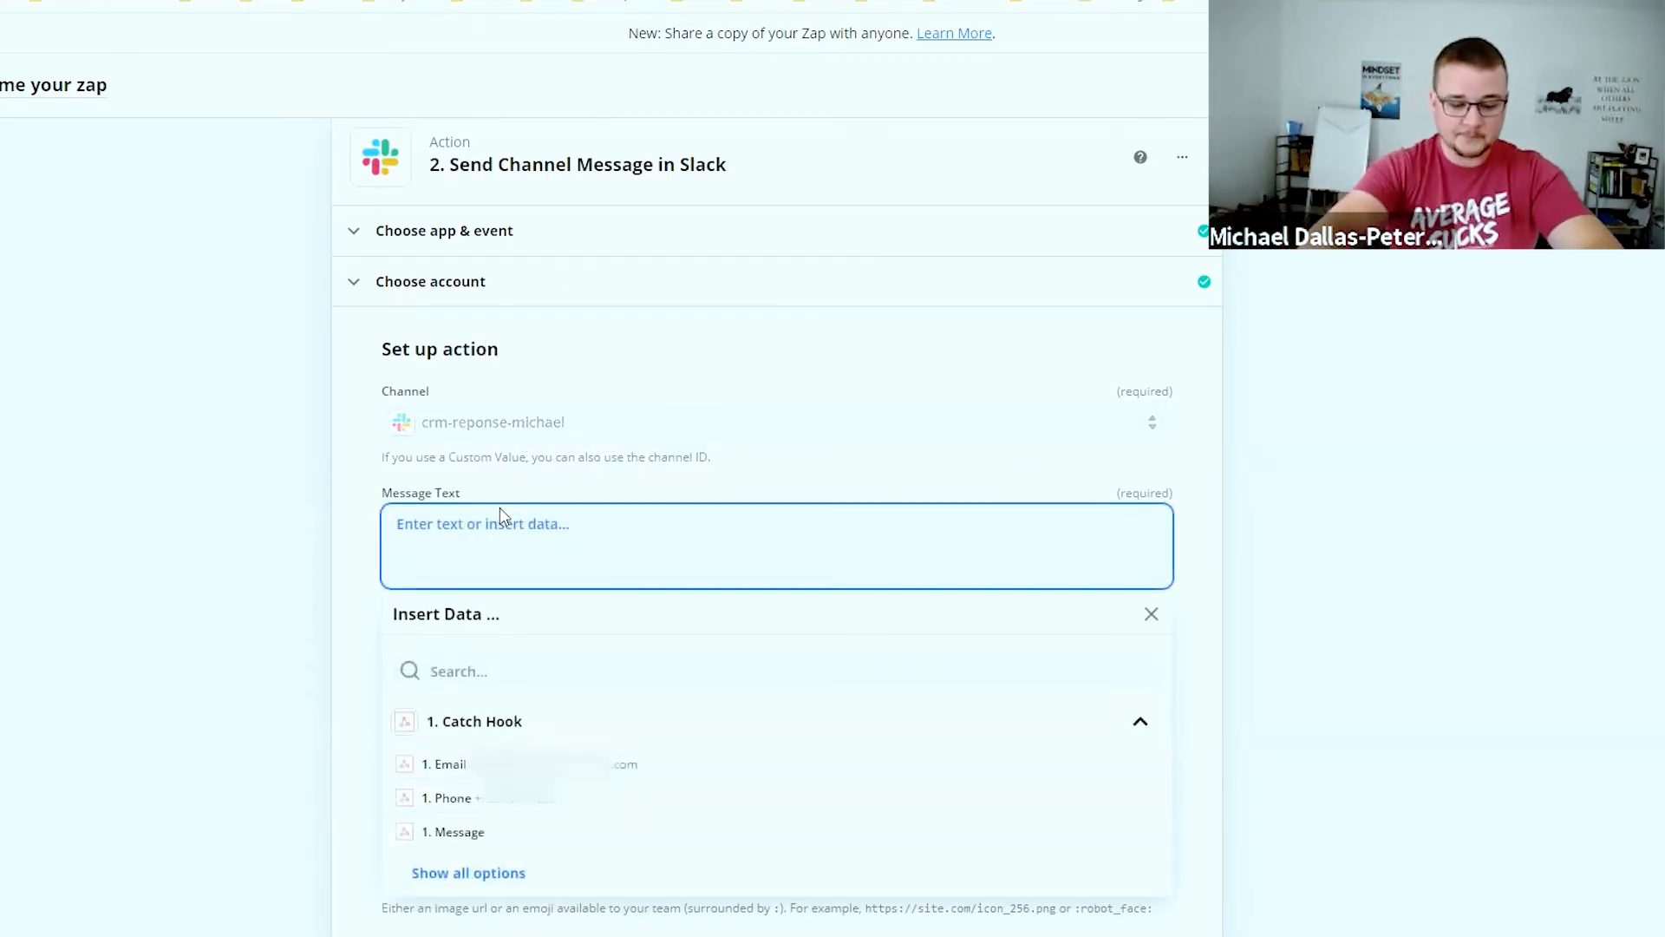
{"action": "type", "text": "You have a repo"}
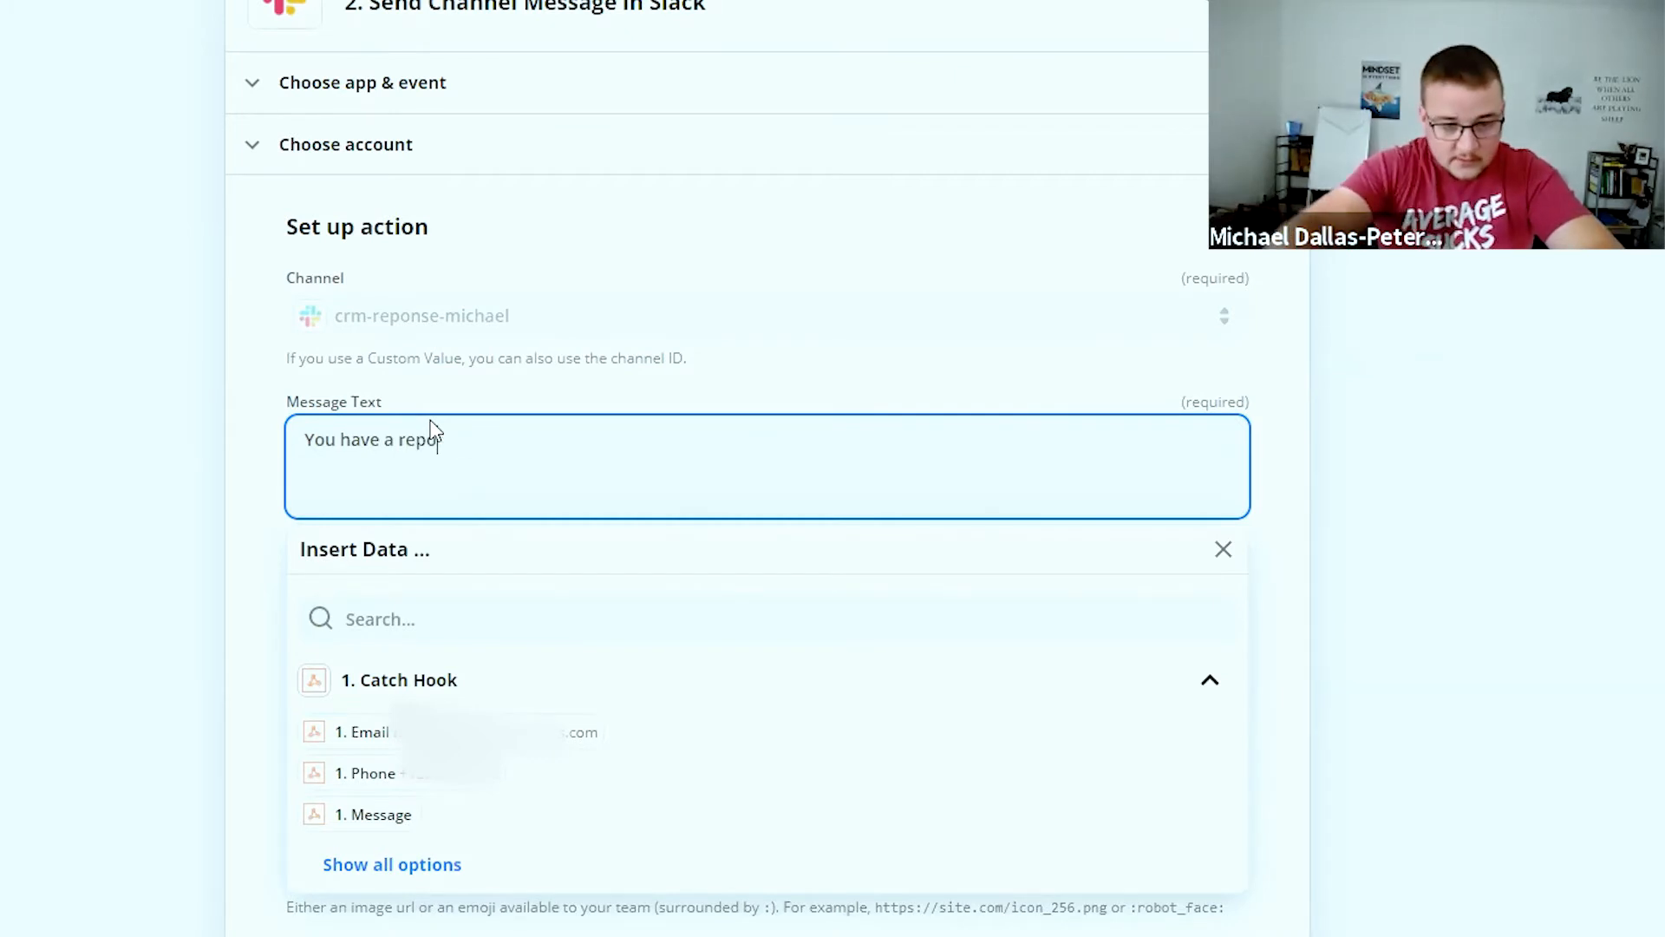
{"action": "type", "text": "sne sp"}
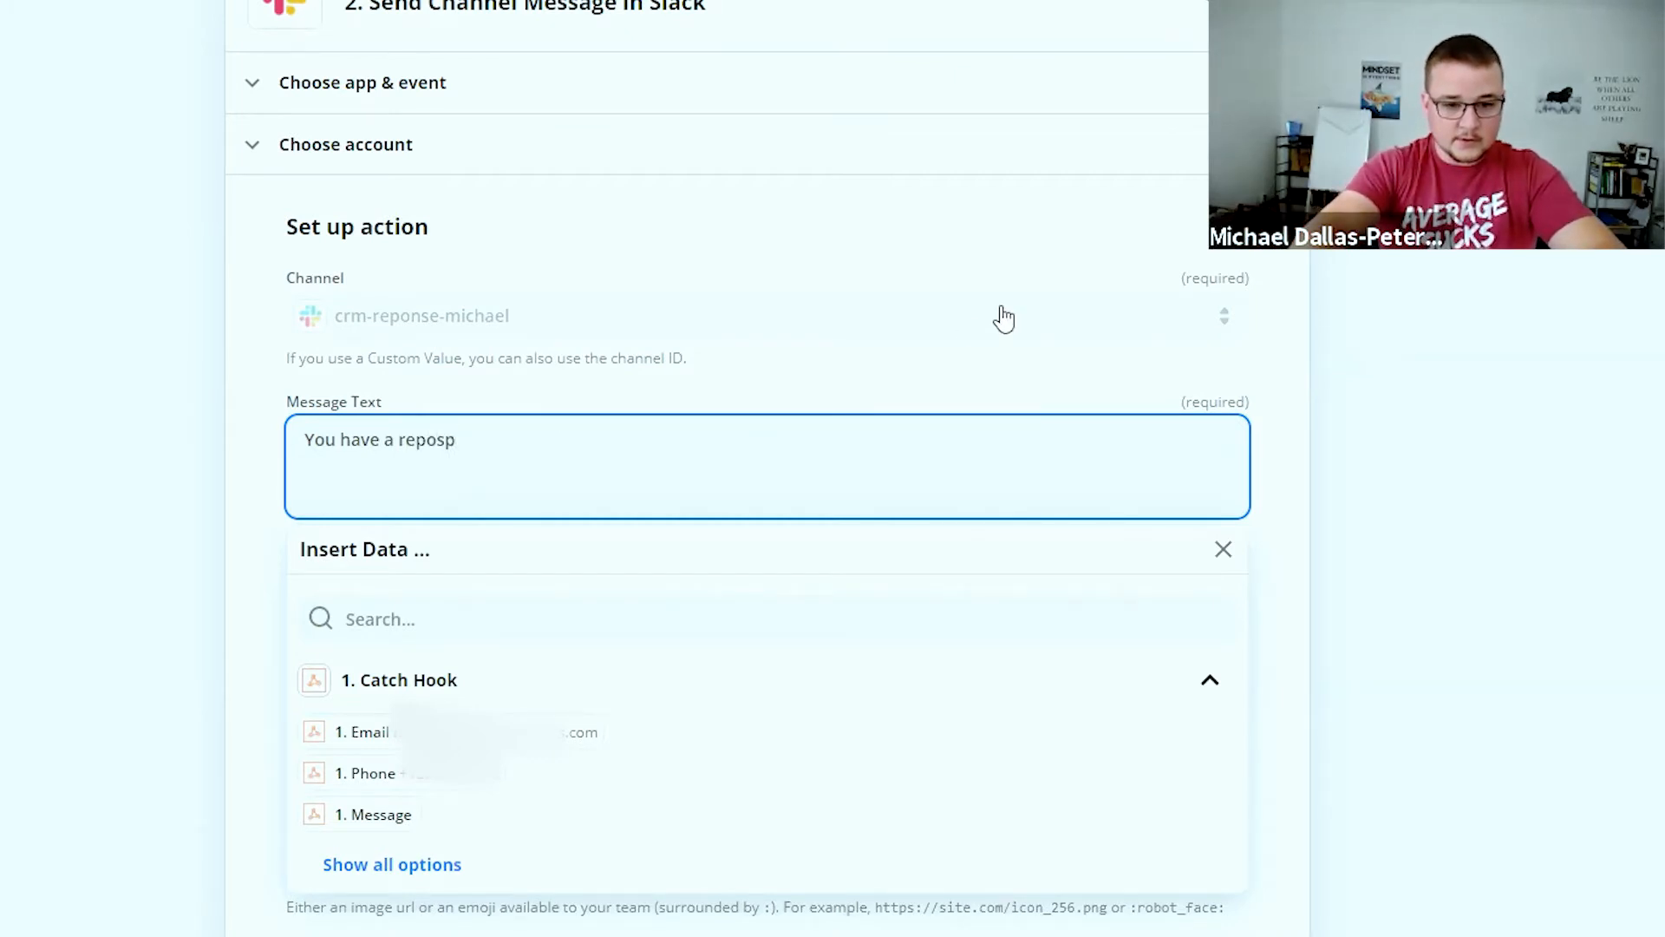
{"action": "key", "text": "BackSpace"}
{"action": "key", "text": "BackSpace"}
{"action": "type", "text": "spons"}
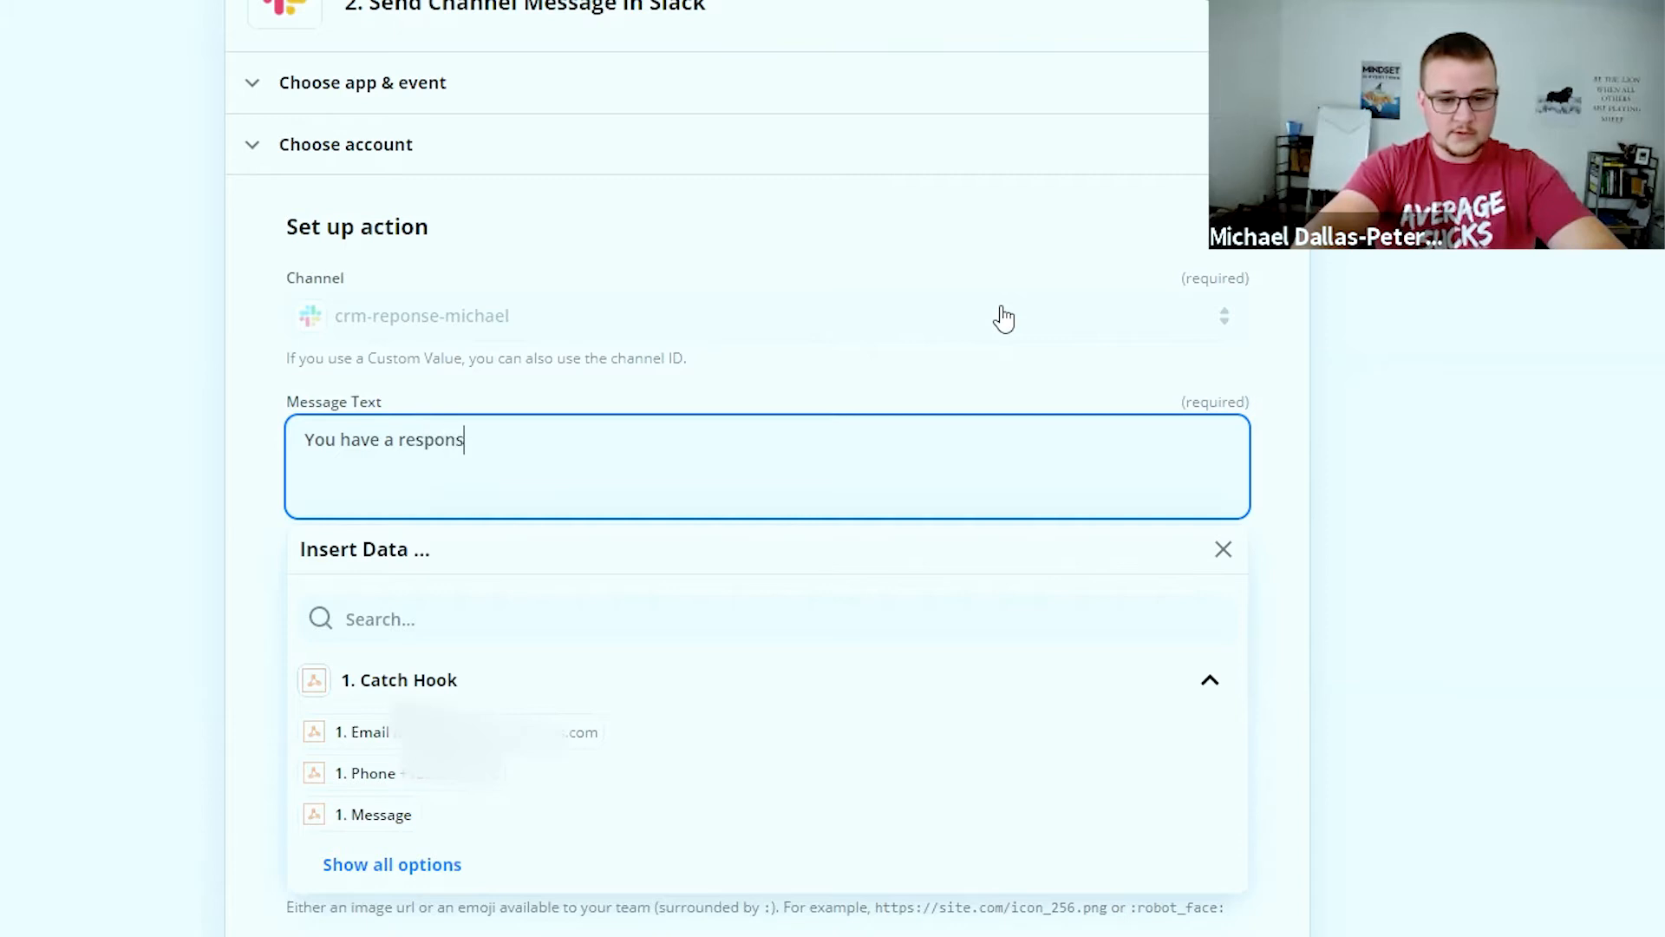
{"action": "type", "text": "e in the CRM from"}
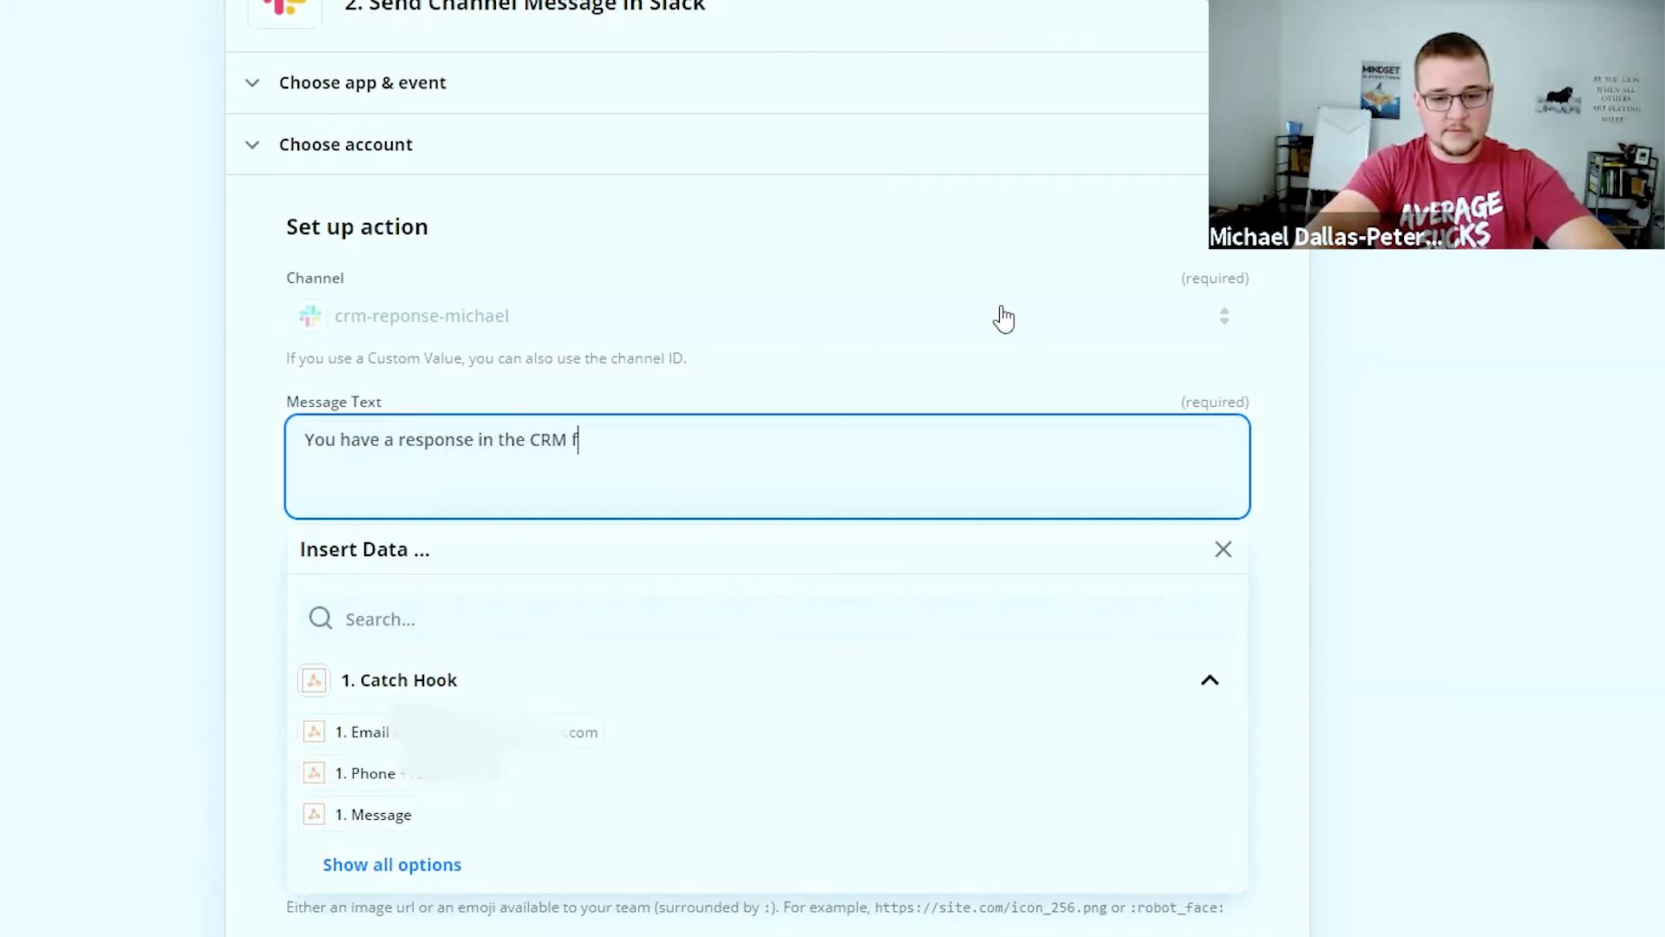
{"action": "left_click", "coordinate": [373, 864]}
{"action": "scroll", "coordinate": [483, 831], "scroll_direction": "down", "scroll_amount": 2}
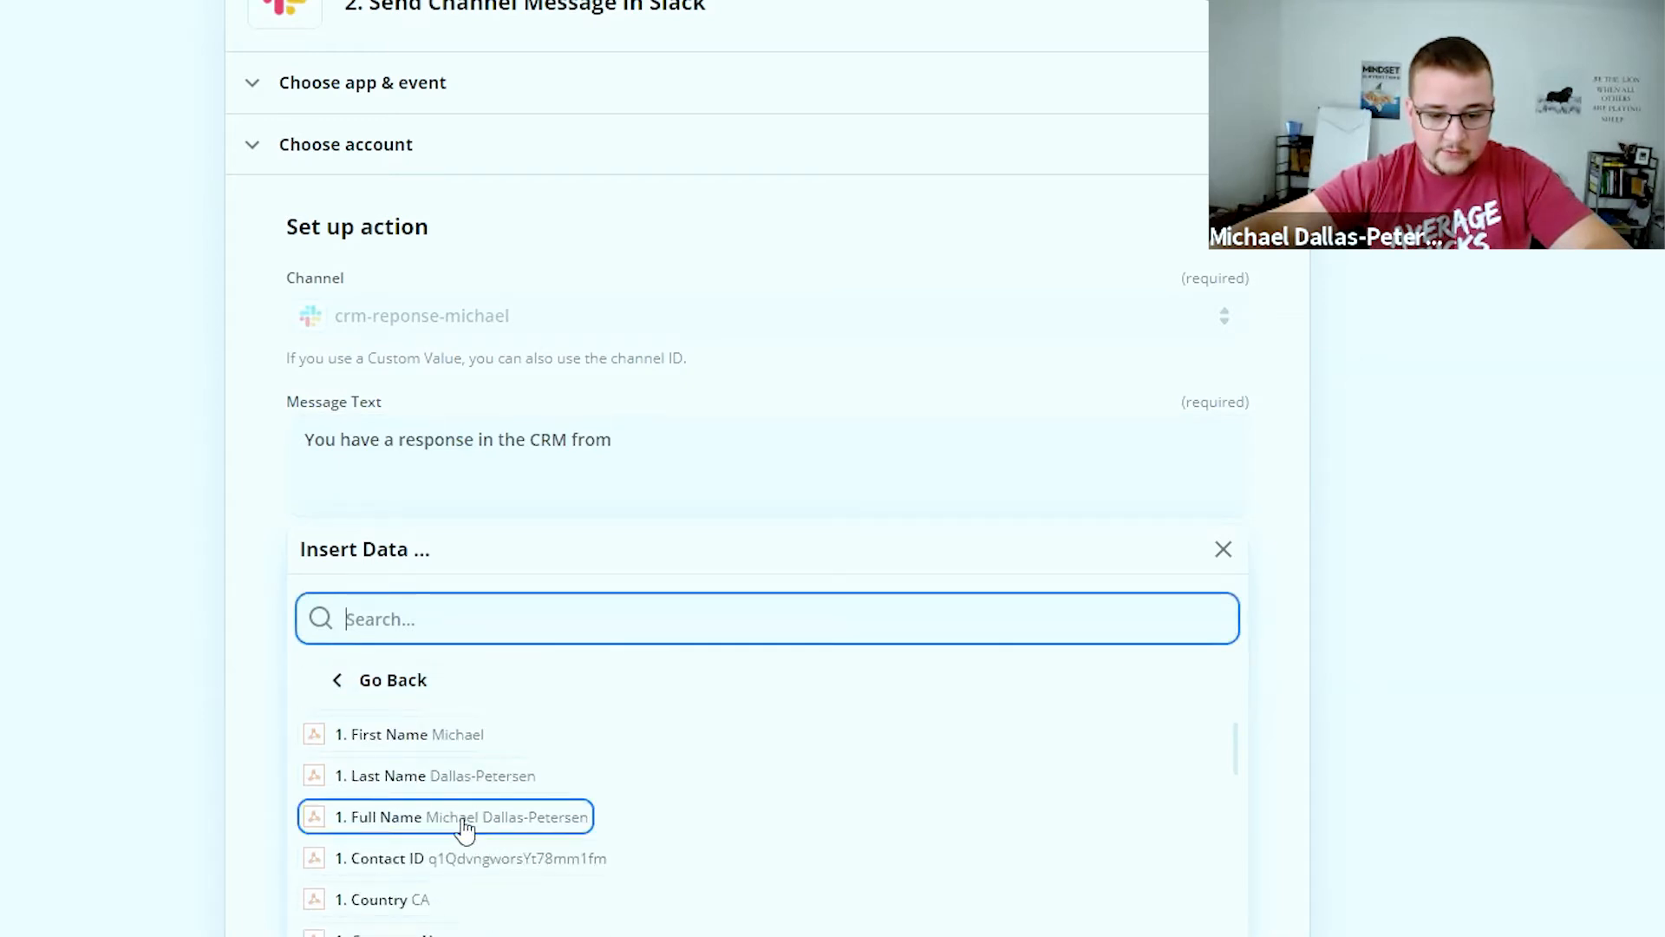
{"action": "left_click", "coordinate": [484, 824]}
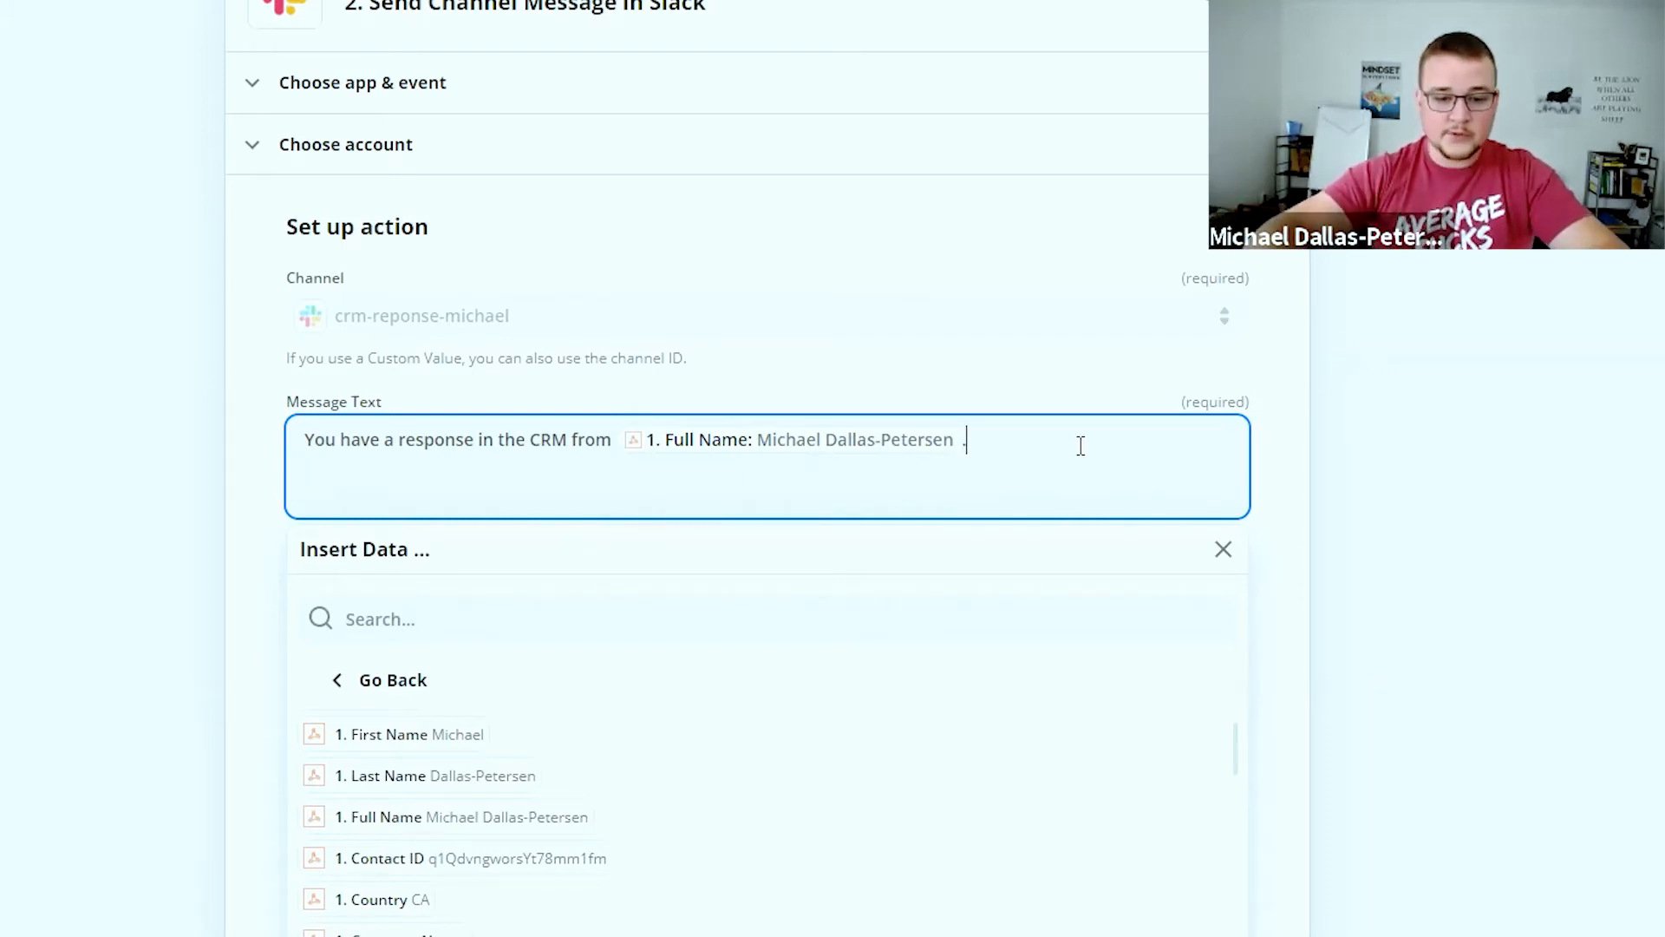
{"action": "key", "text": "Return"}
{"action": "type", "text": "They"}
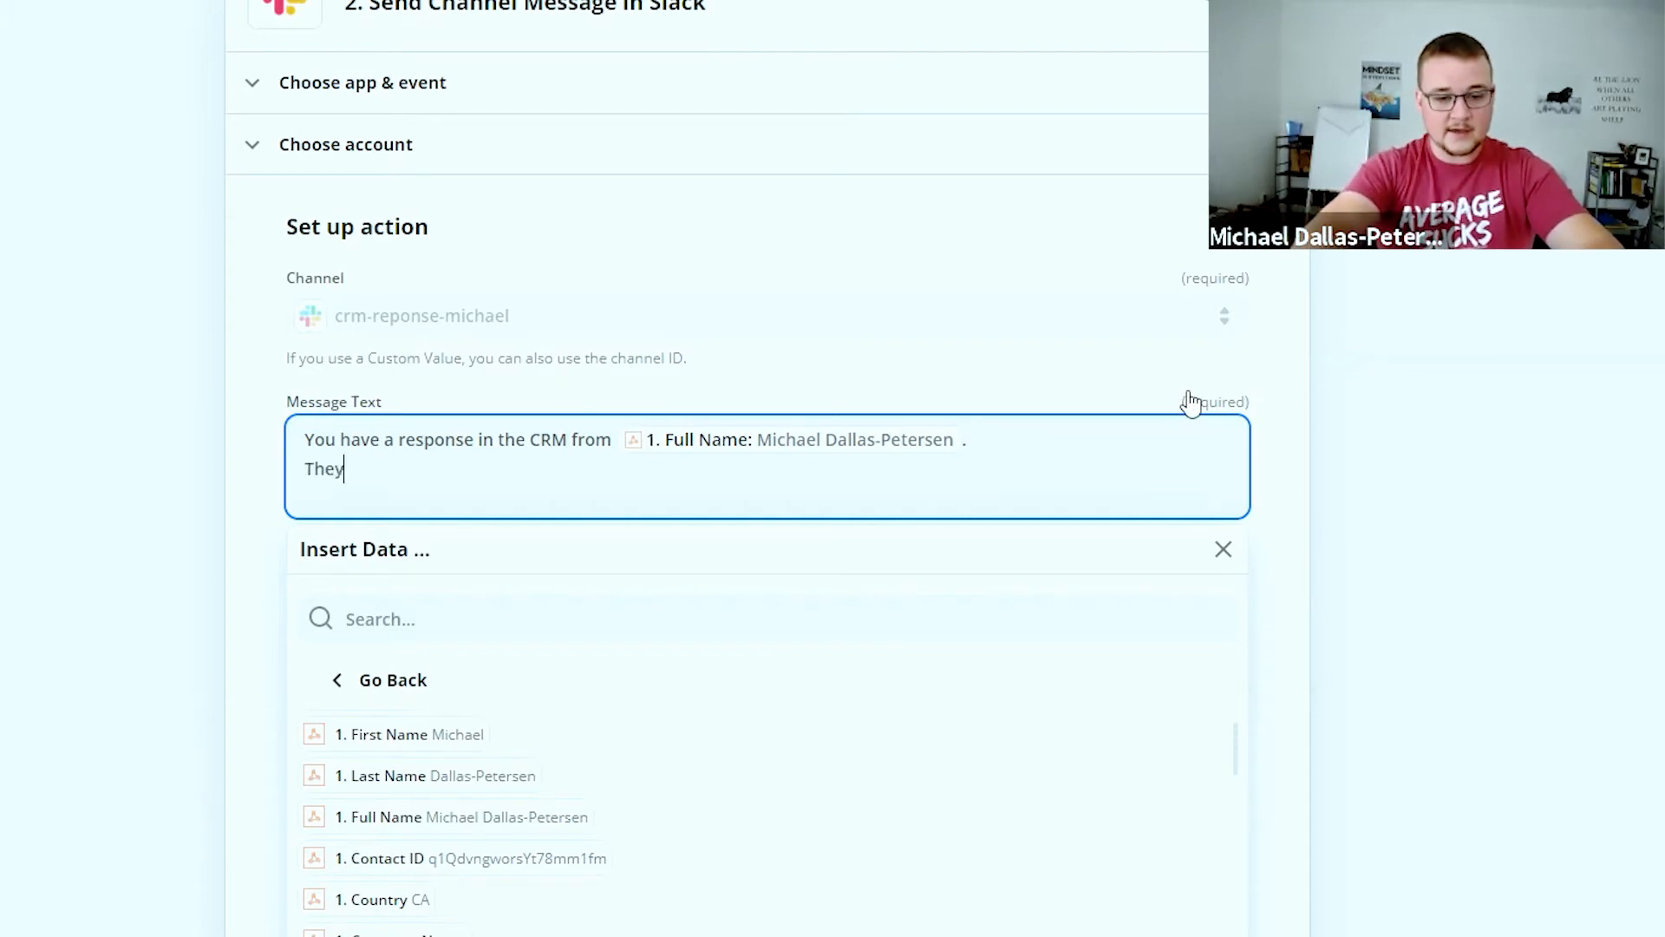
{"action": "type", "text": " said"}
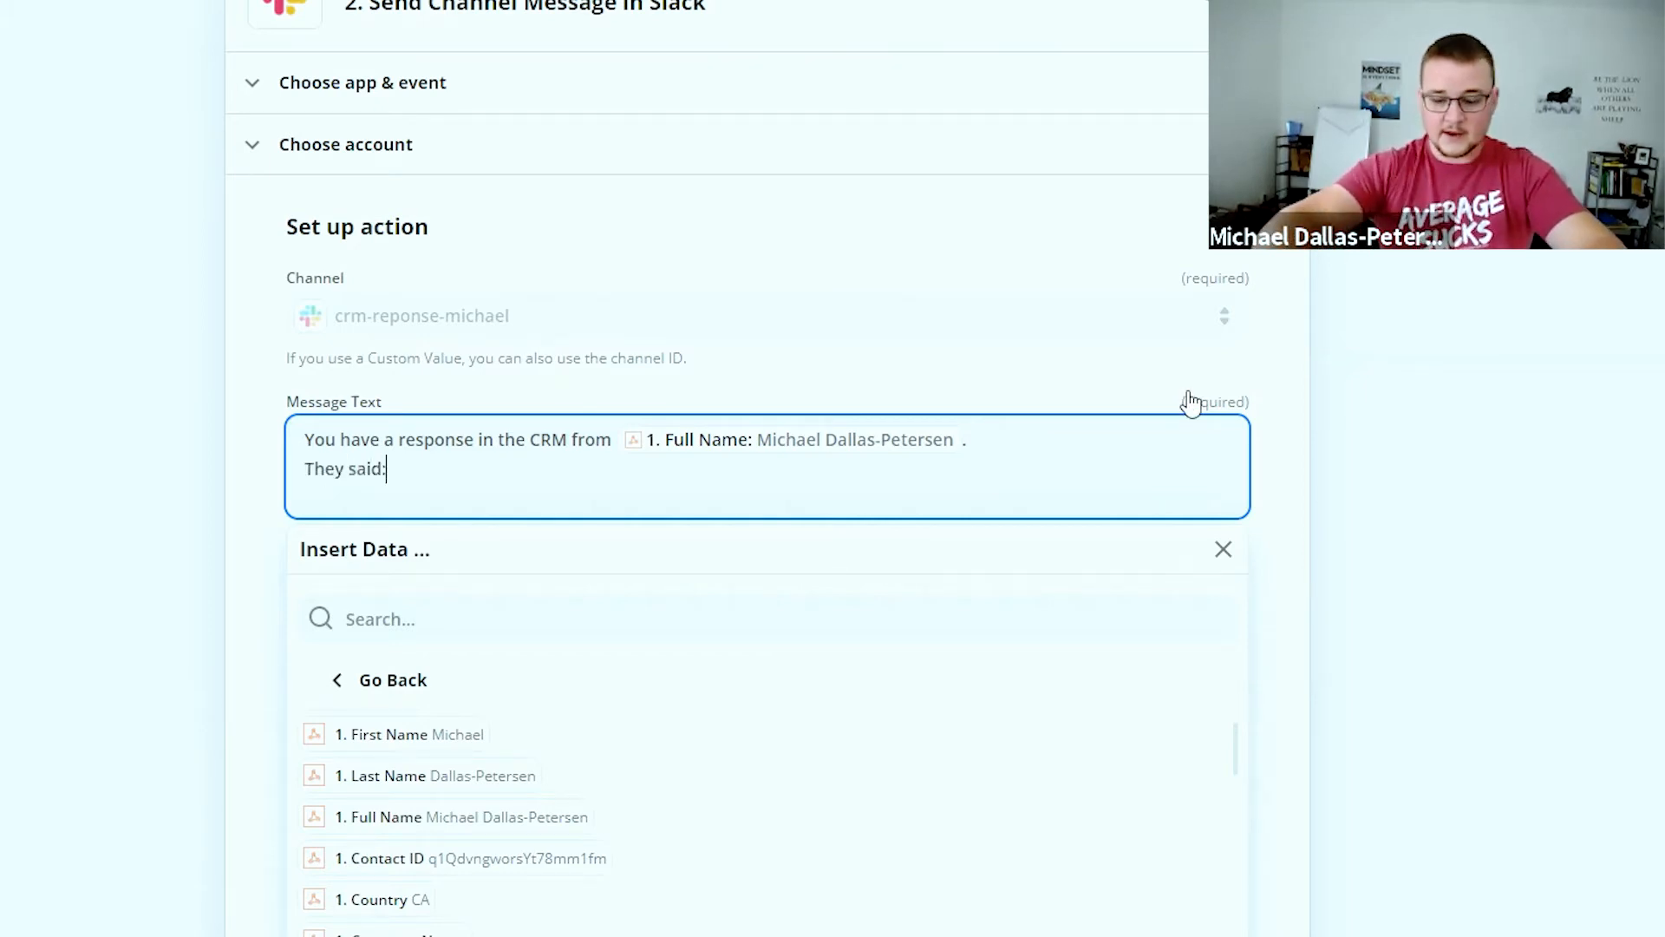
{"action": "type", "text": ":"}
{"action": "key", "text": "Return"}
Insert the caught Message Body field on the third line of the message
{"action": "left_click", "coordinate": [565, 635]}
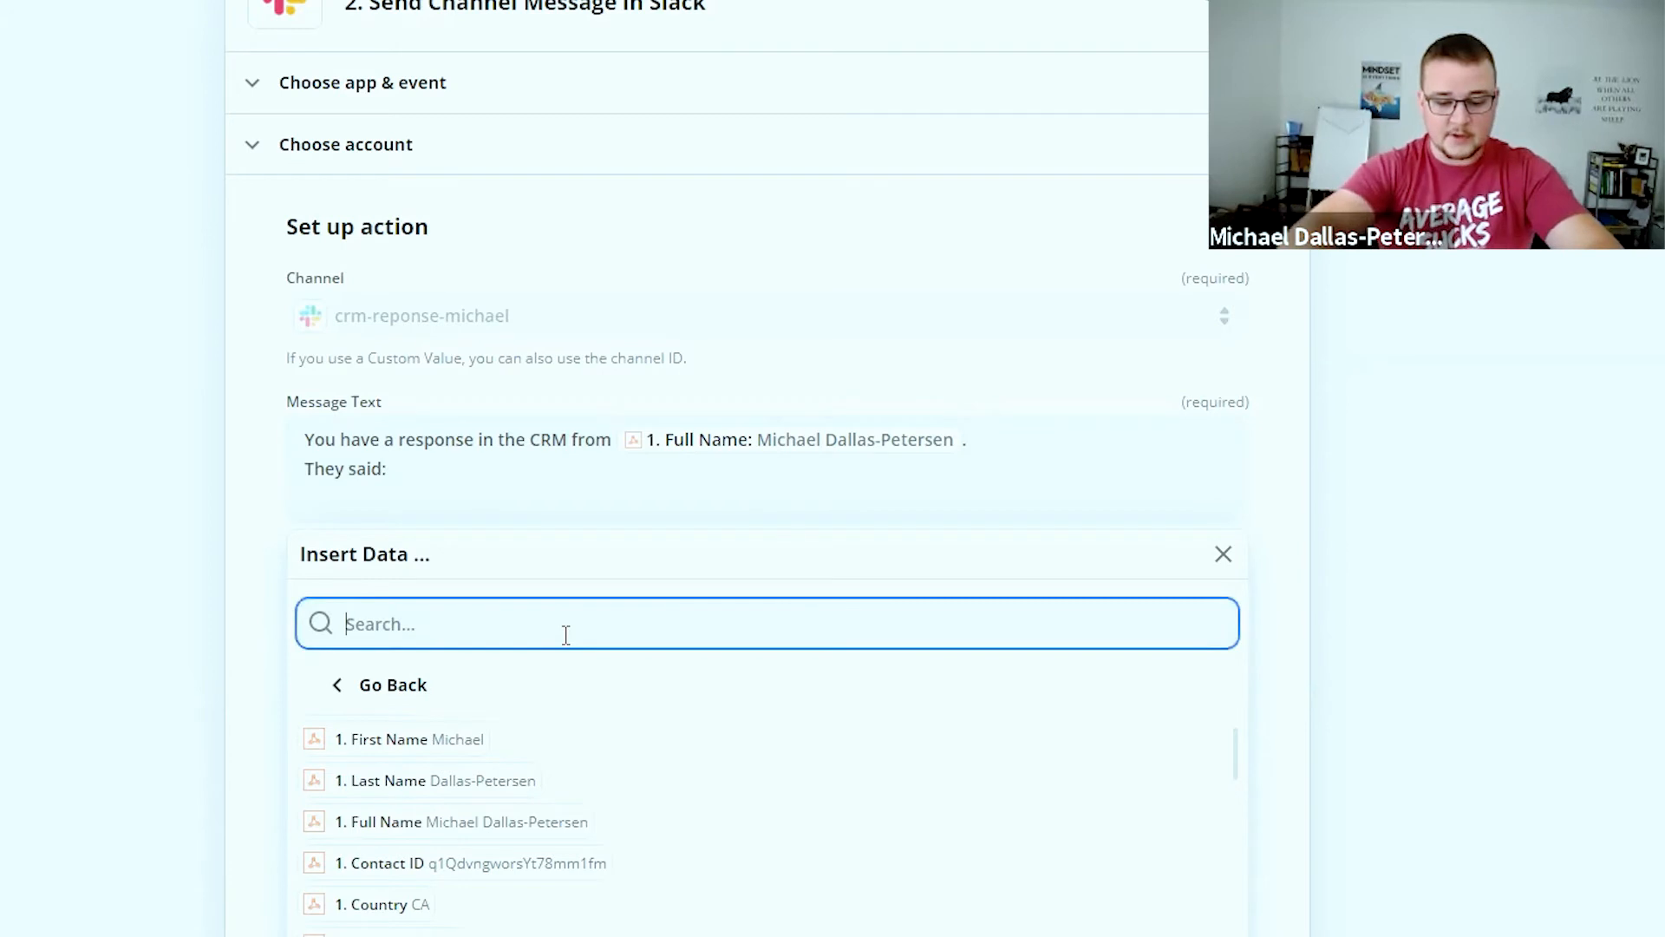
{"action": "type", "text": "message"}
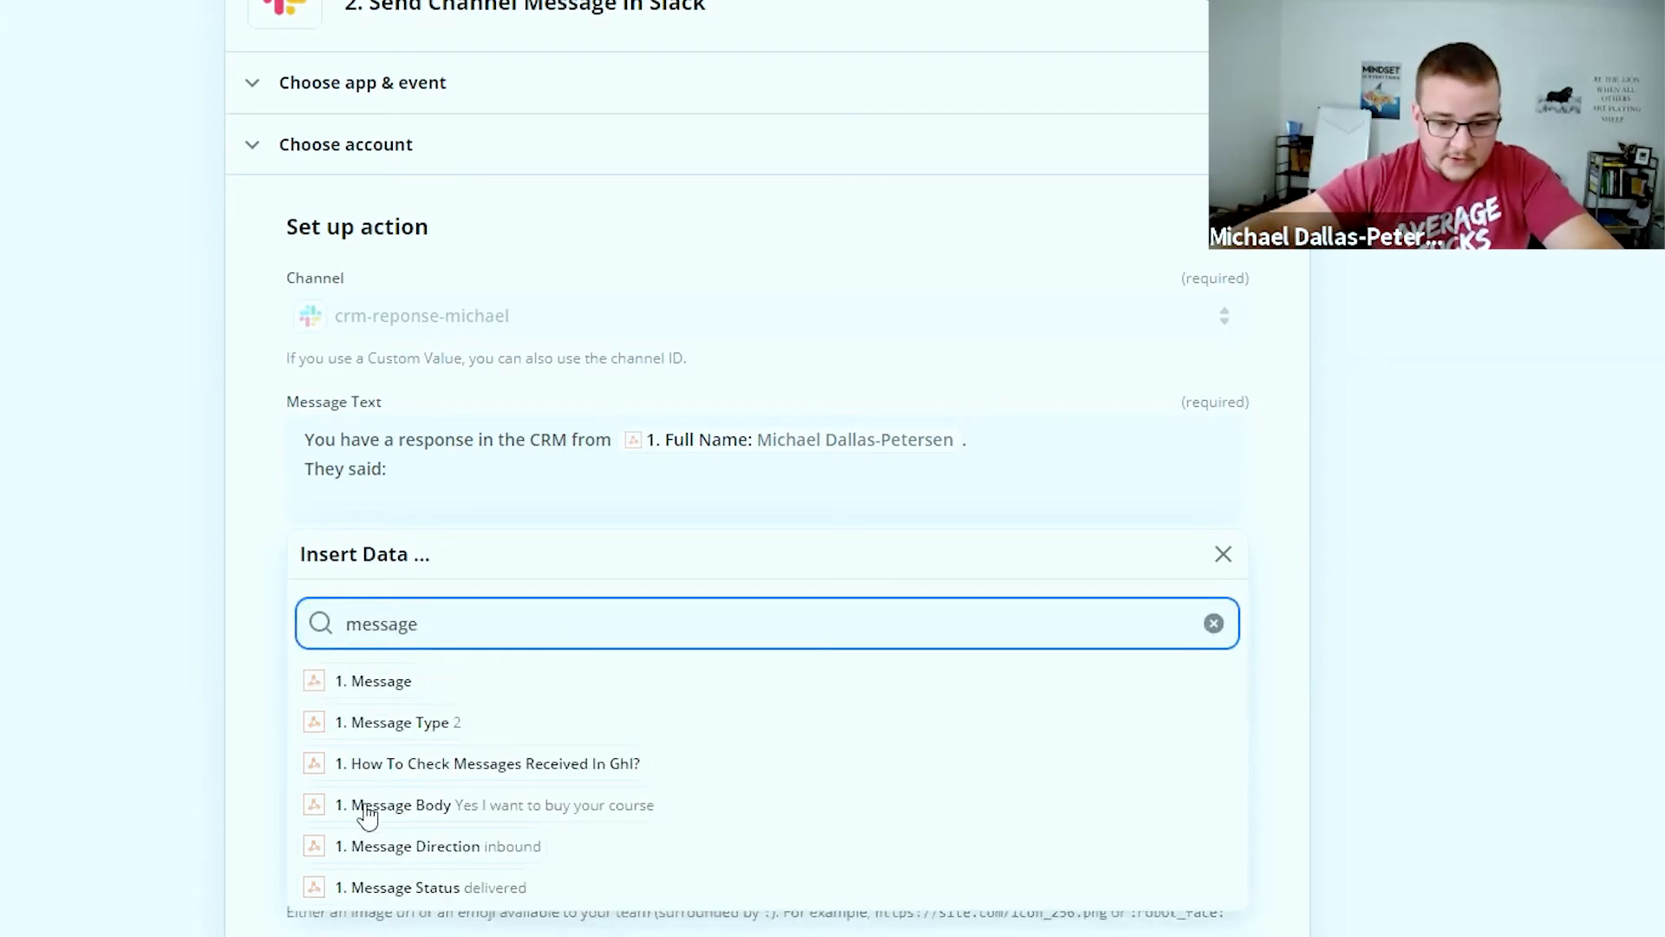
{"action": "left_click", "coordinate": [371, 806]}
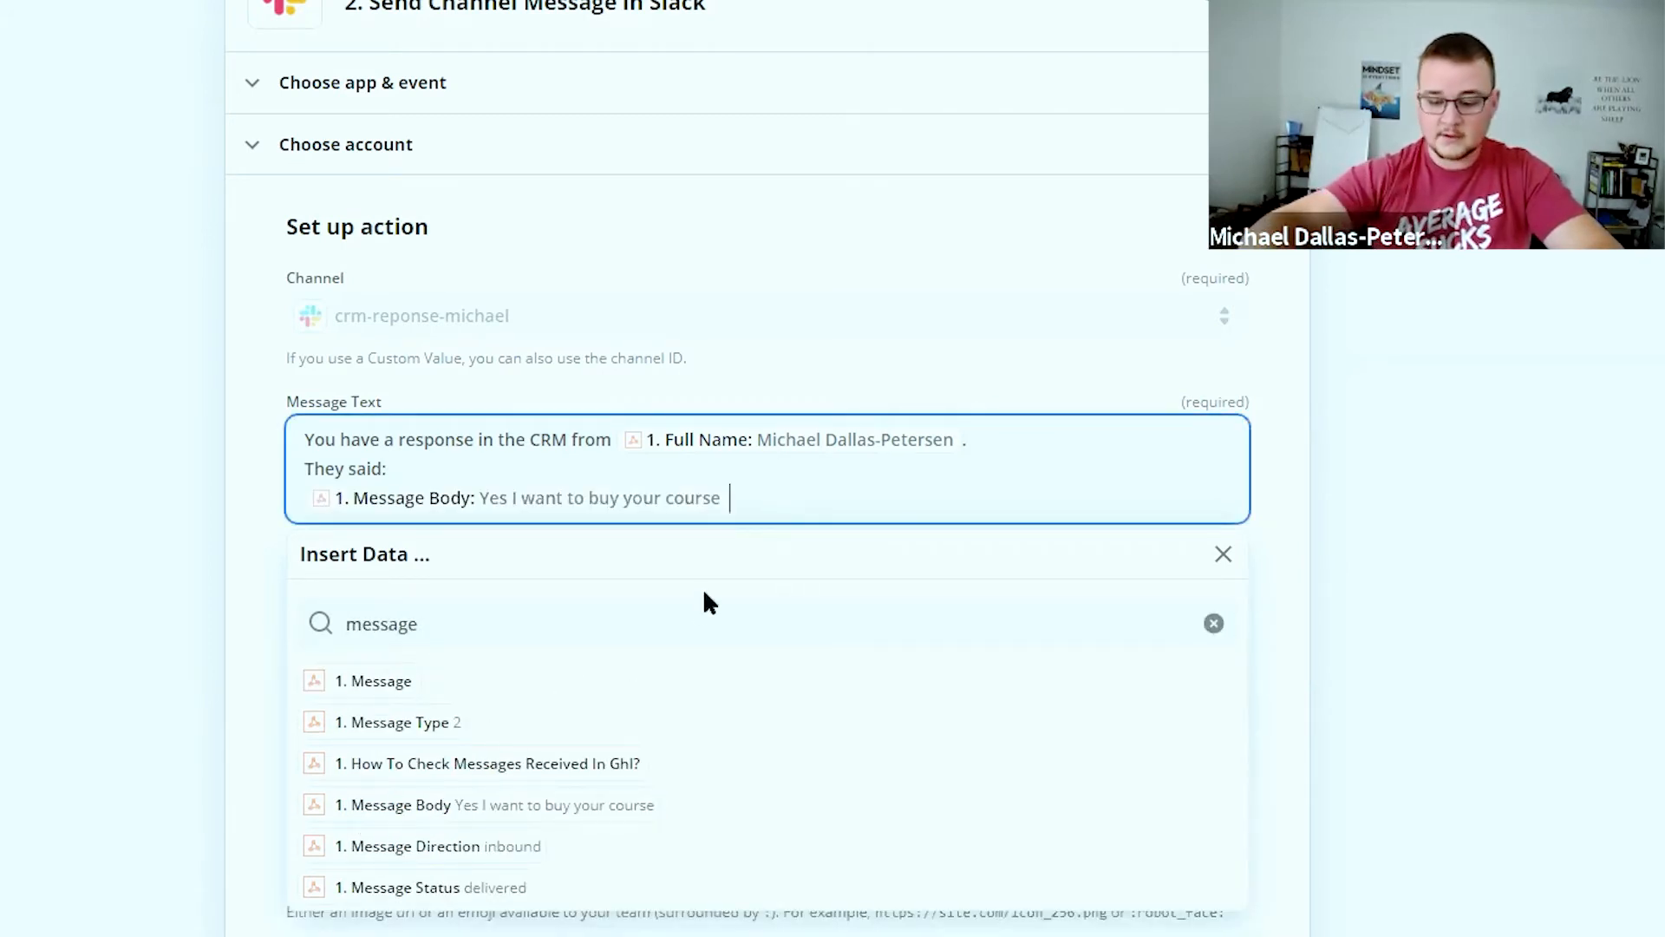
{"action": "key", "text": "Return"}
Add a line asking the team to follow up with this lead and checkmark-emoji this post
{"action": "type", "text": "Please click here "}
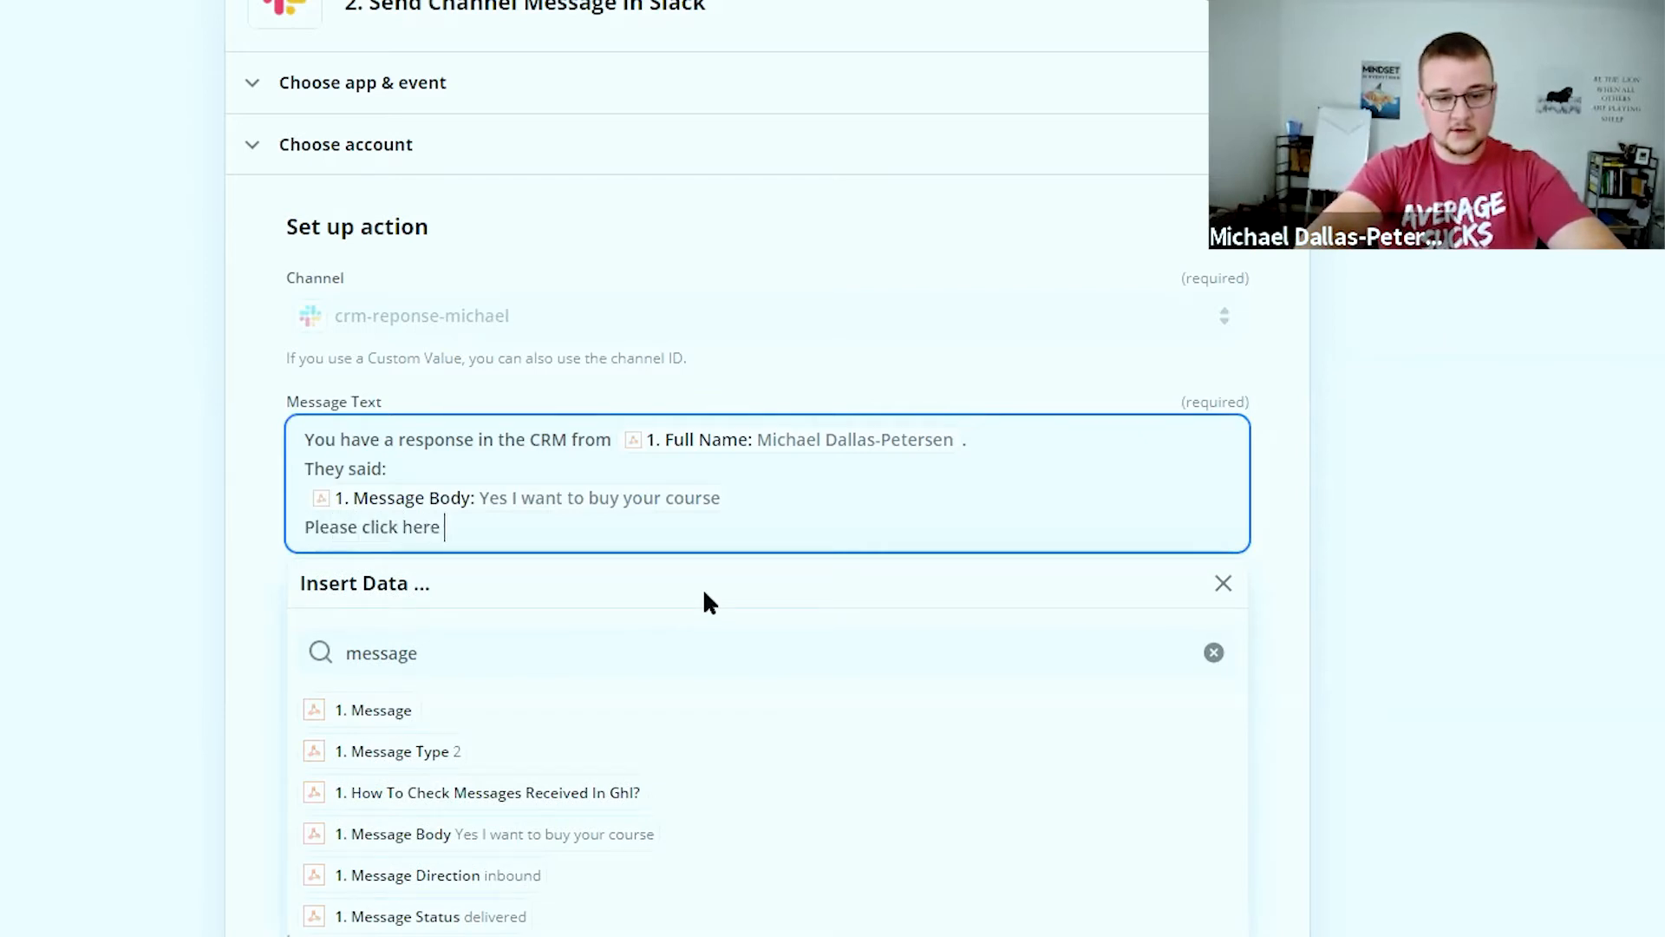
{"action": "type", "text": "to follow yp"}
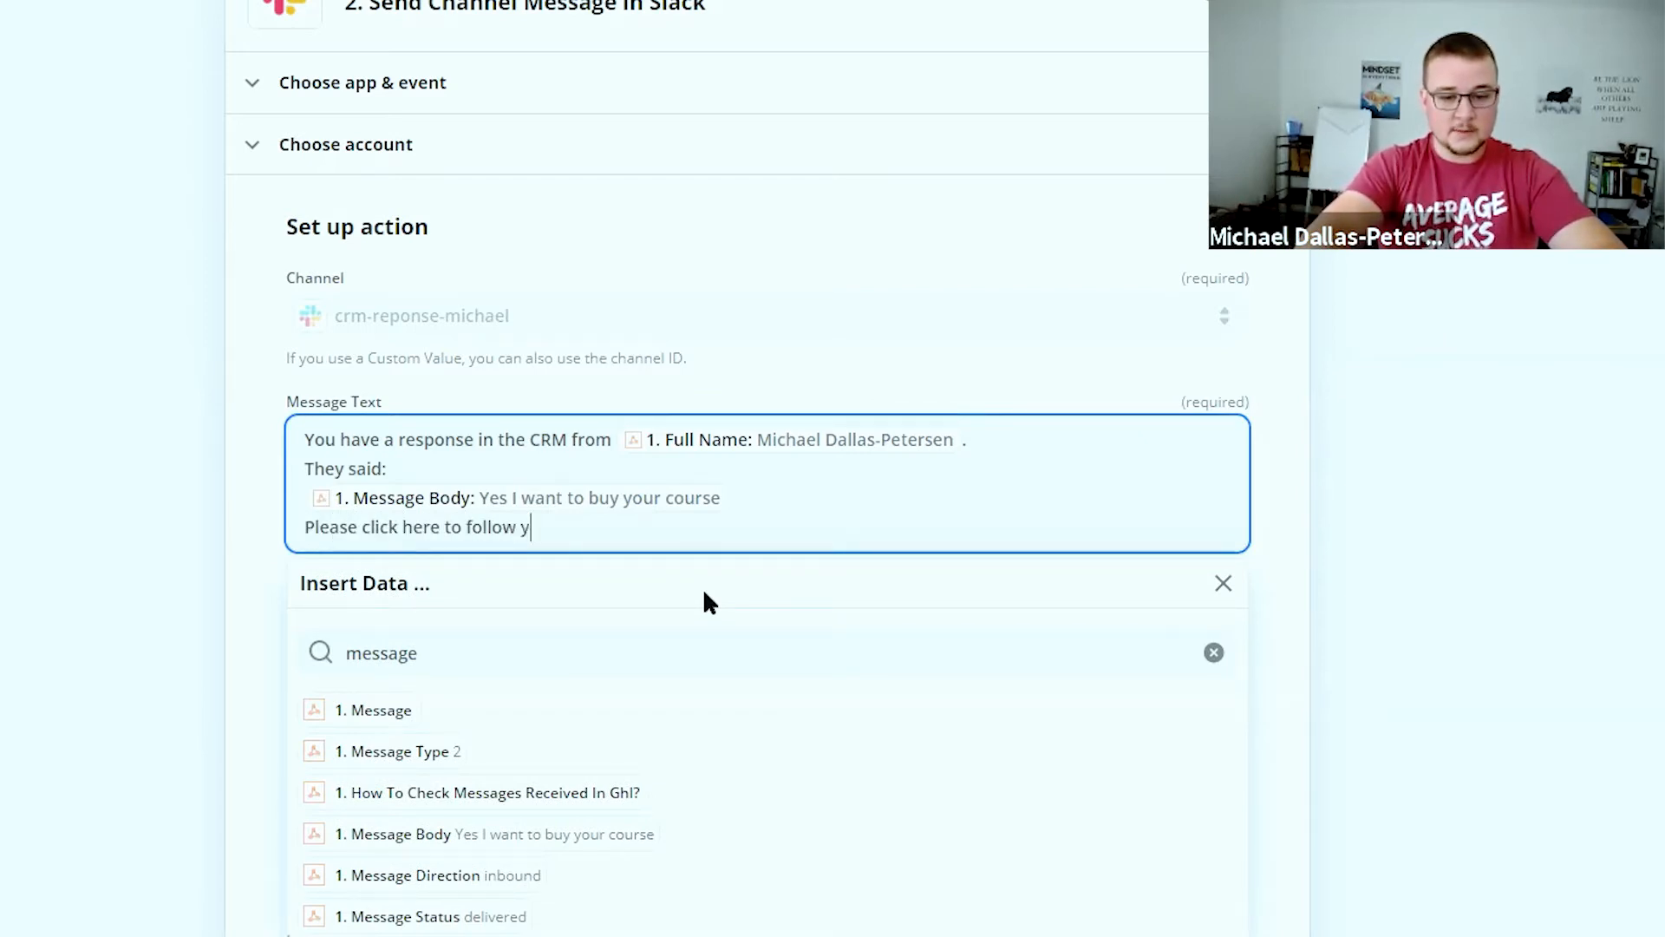
{"action": "key", "text": "BackSpace"}
{"action": "key", "text": "BackSpace"}
{"action": "key", "text": "BackSpace"}
{"action": "type", "text": "u"}
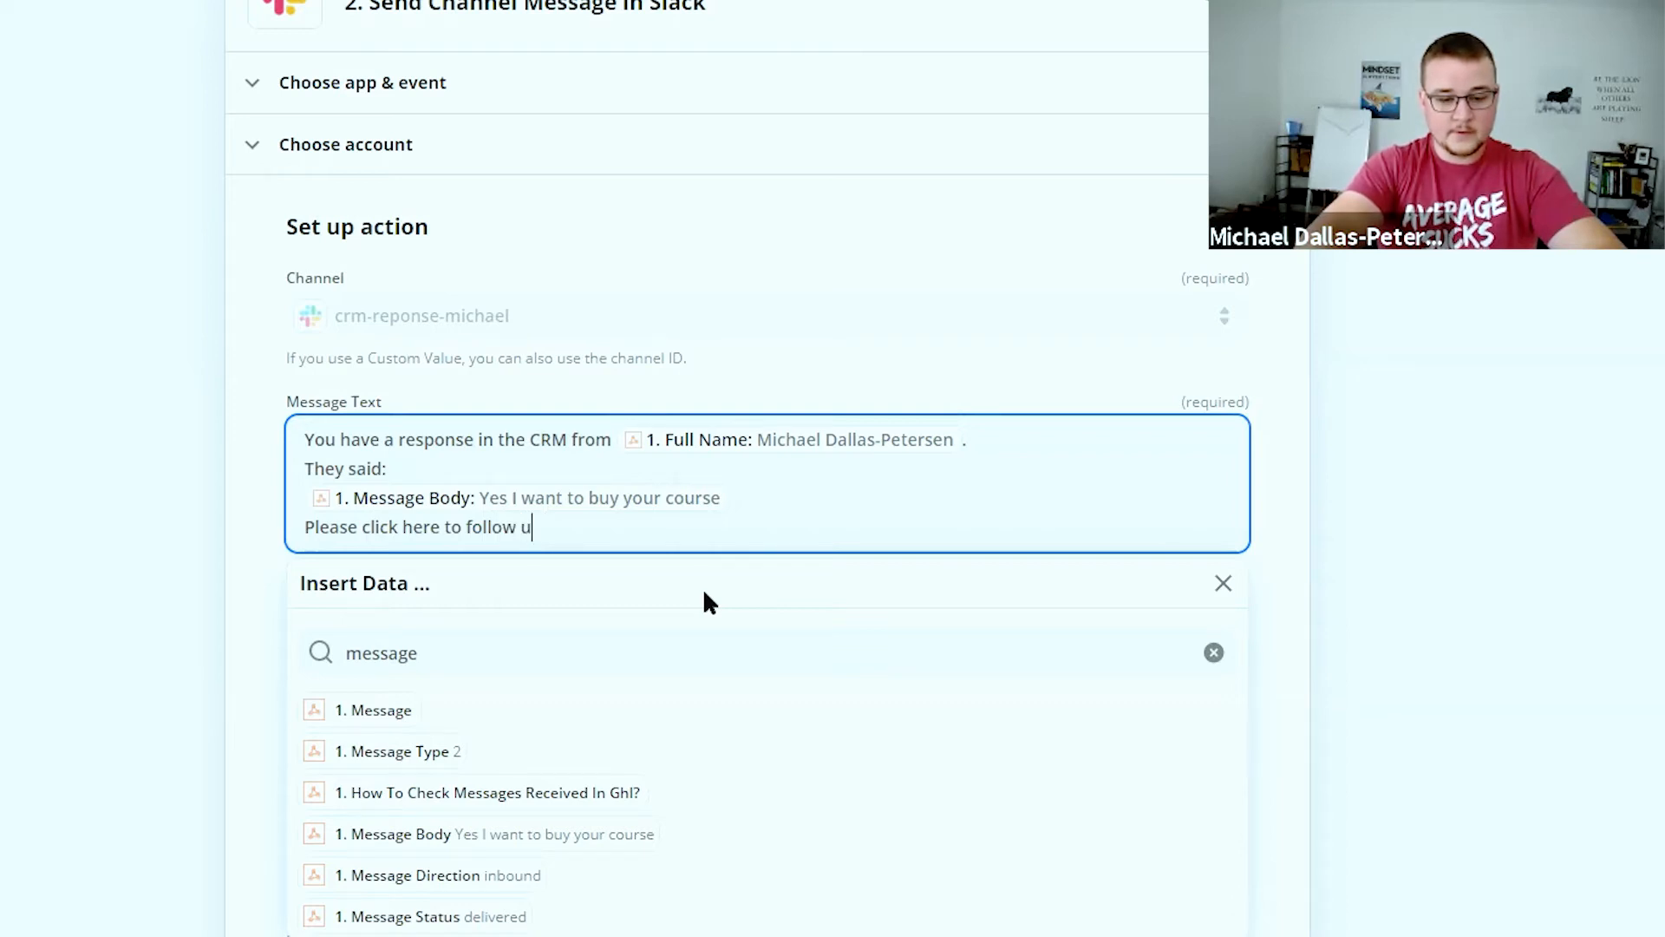
{"action": "type", "text": "p with this le"}
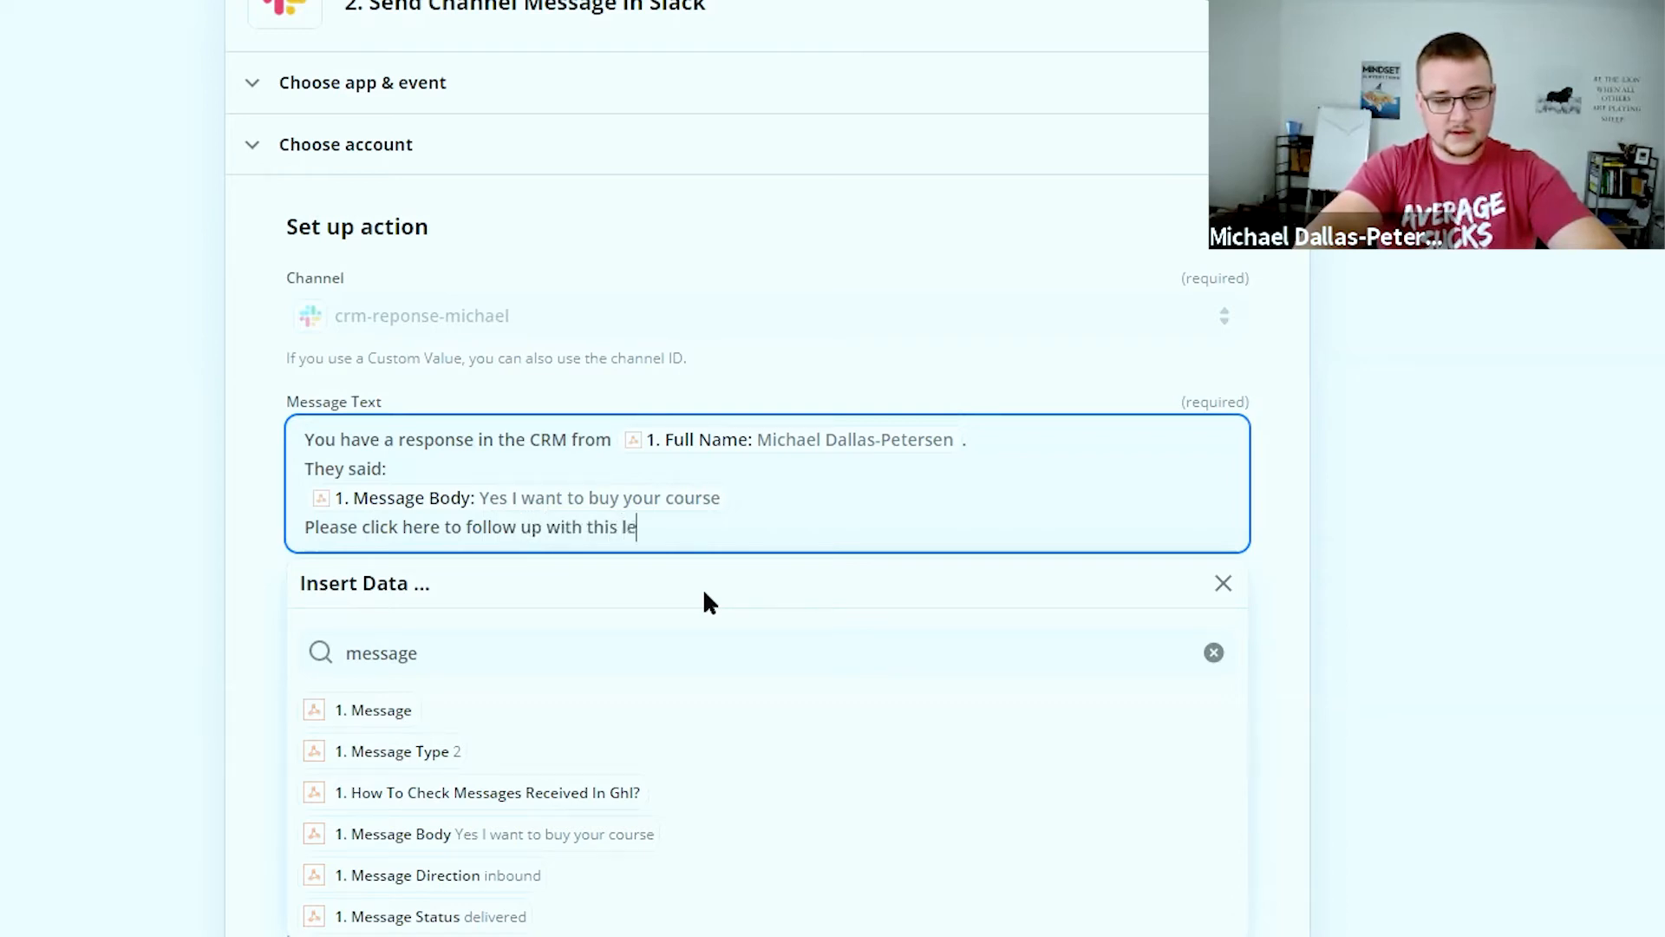
{"action": "type", "text": "ad,"}
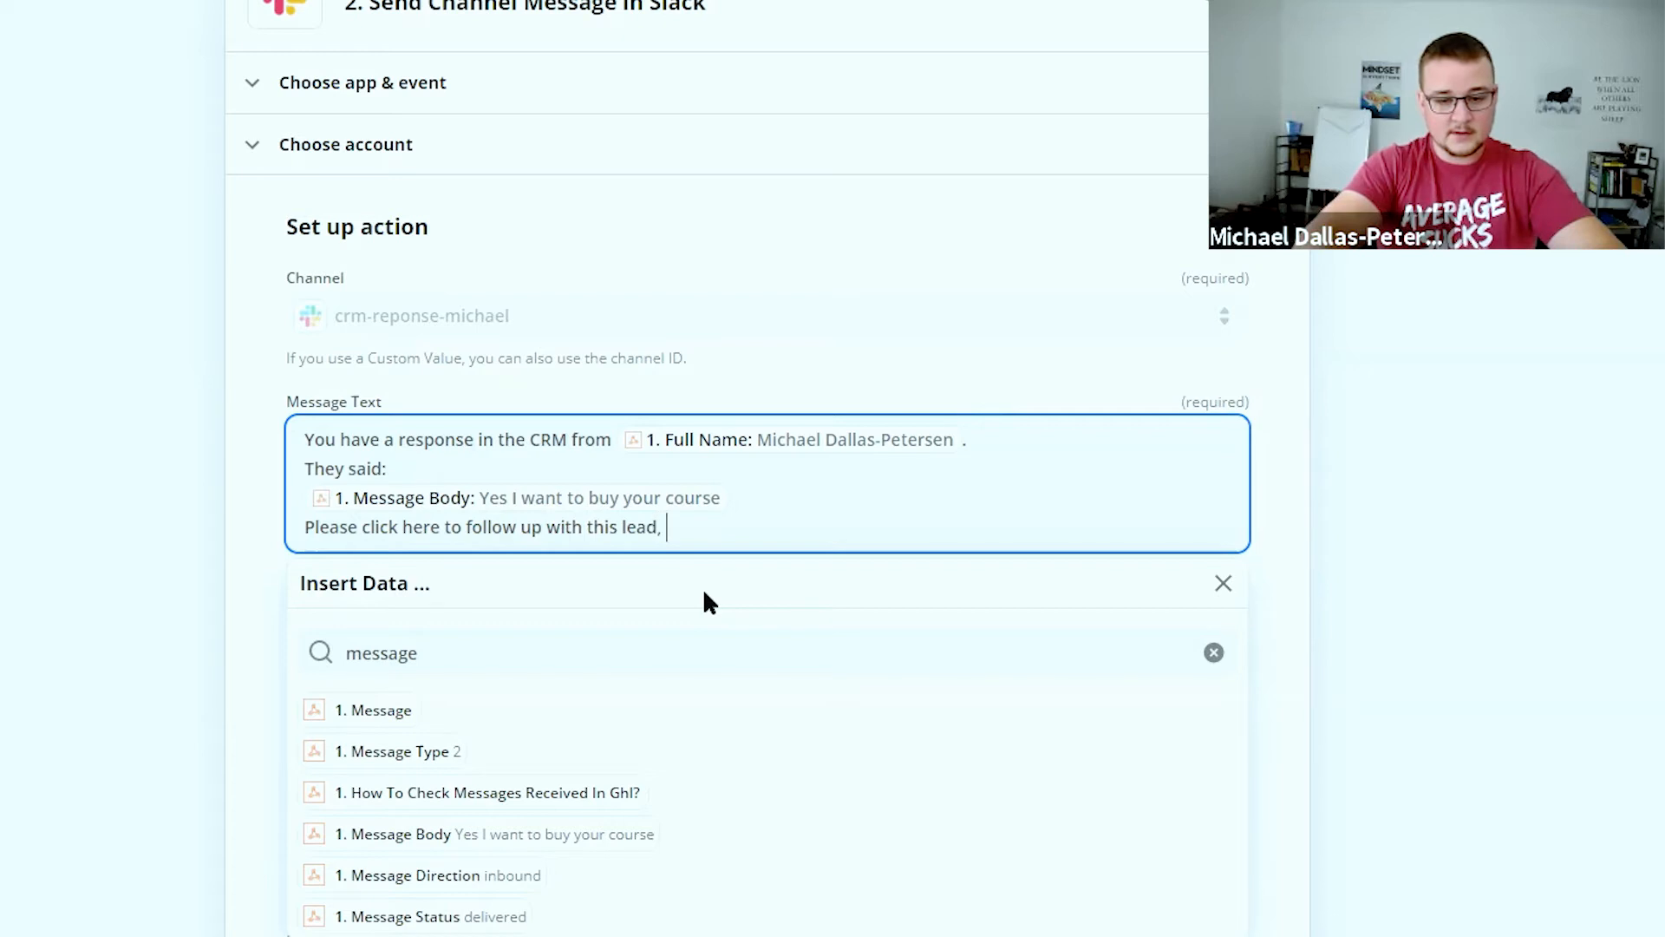
{"action": "key", "text": "BackSpace"}
{"action": "type", "text": "and make sure you use the check"}
{"action": "key", "text": "BackSpace"}
{"action": "type", "text": "jm"}
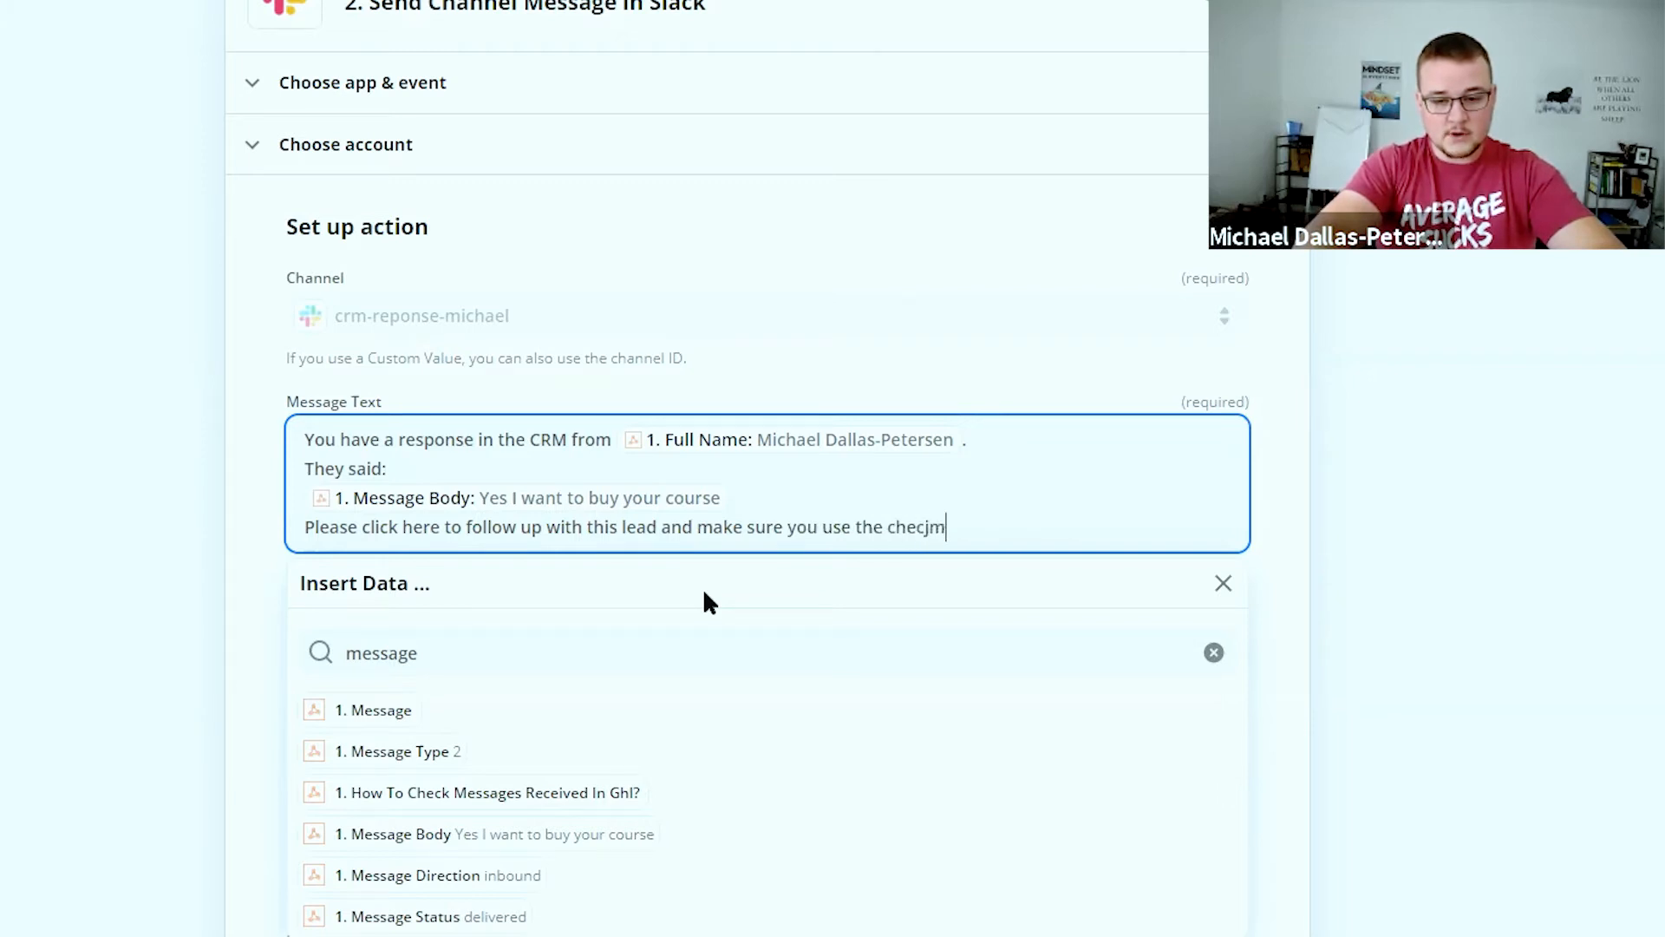
{"action": "key", "text": "BackSpace"}
{"action": "type", "text": "kmar"}
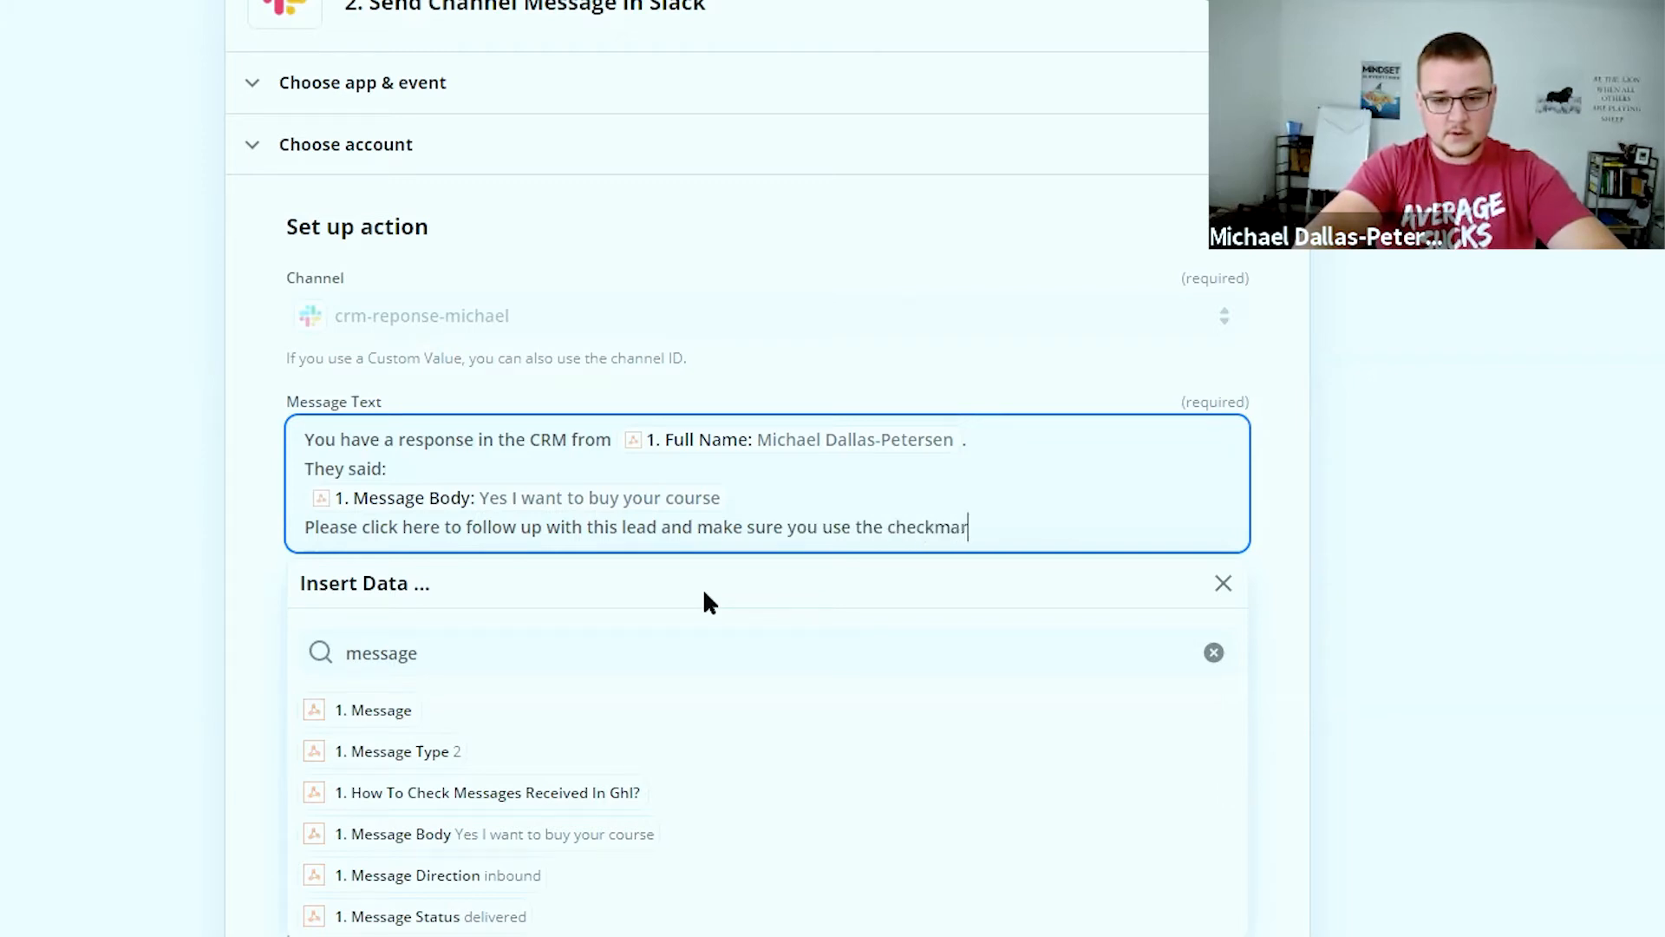
{"action": "type", "text": "k emoji when"}
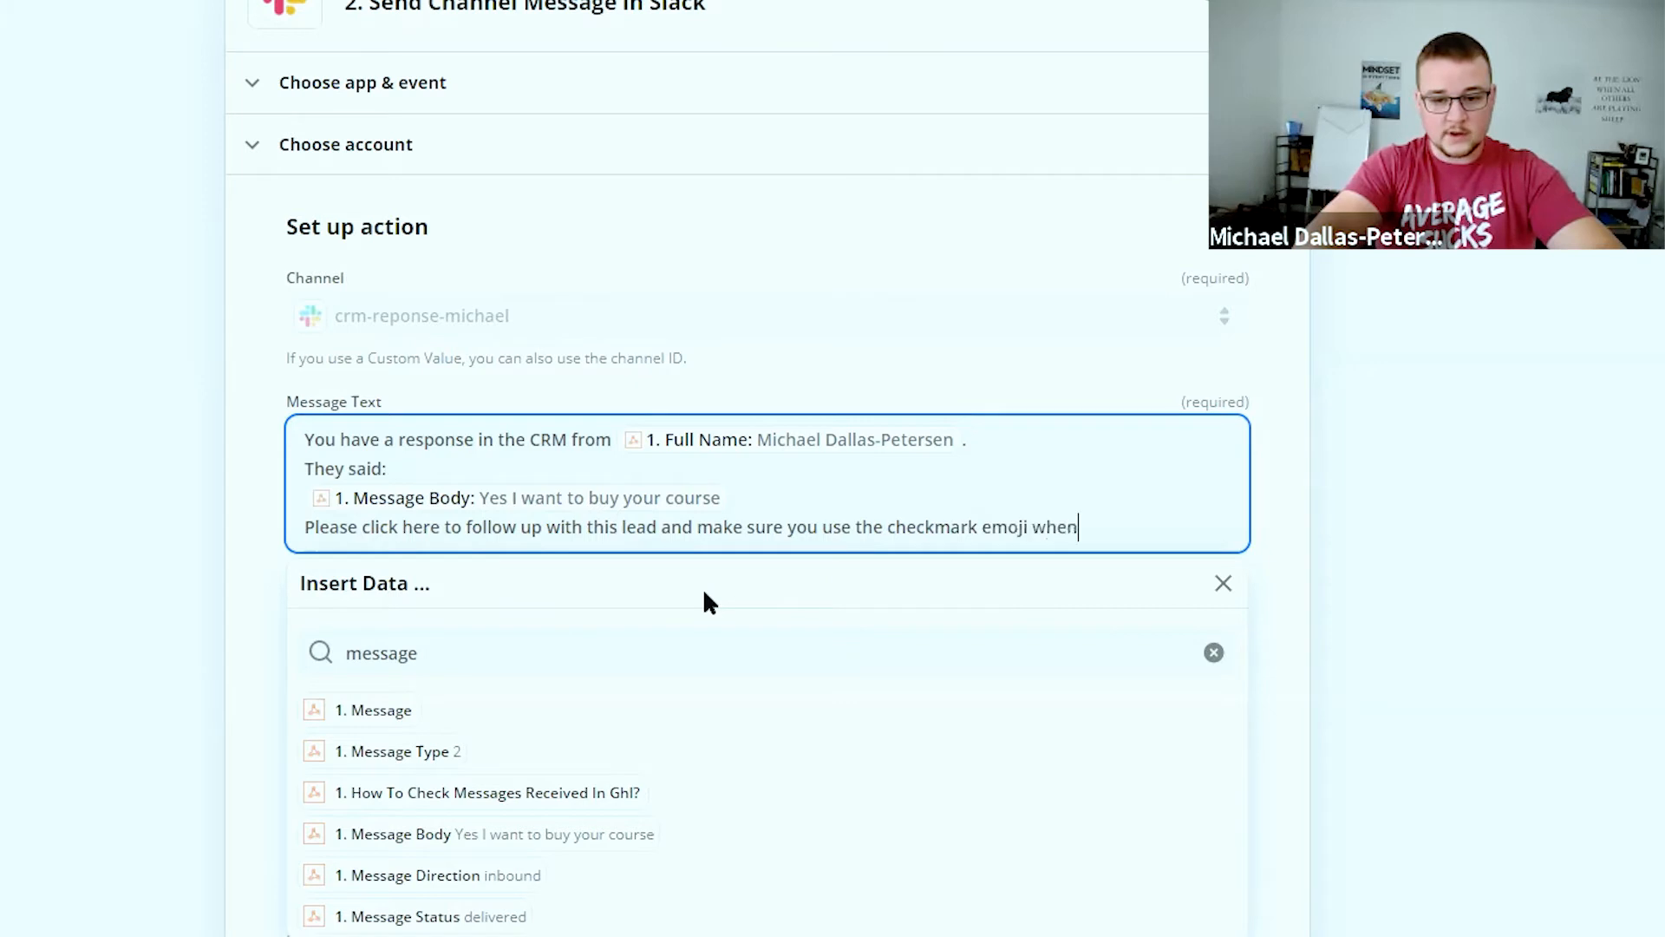
{"action": "key", "text": "BackSpace"}
{"action": "key", "text": "BackSpace"}
{"action": "key", "text": "BackSpace"}
{"action": "key", "text": "BackSpace"}
{"action": "type", "text": "on this post."}
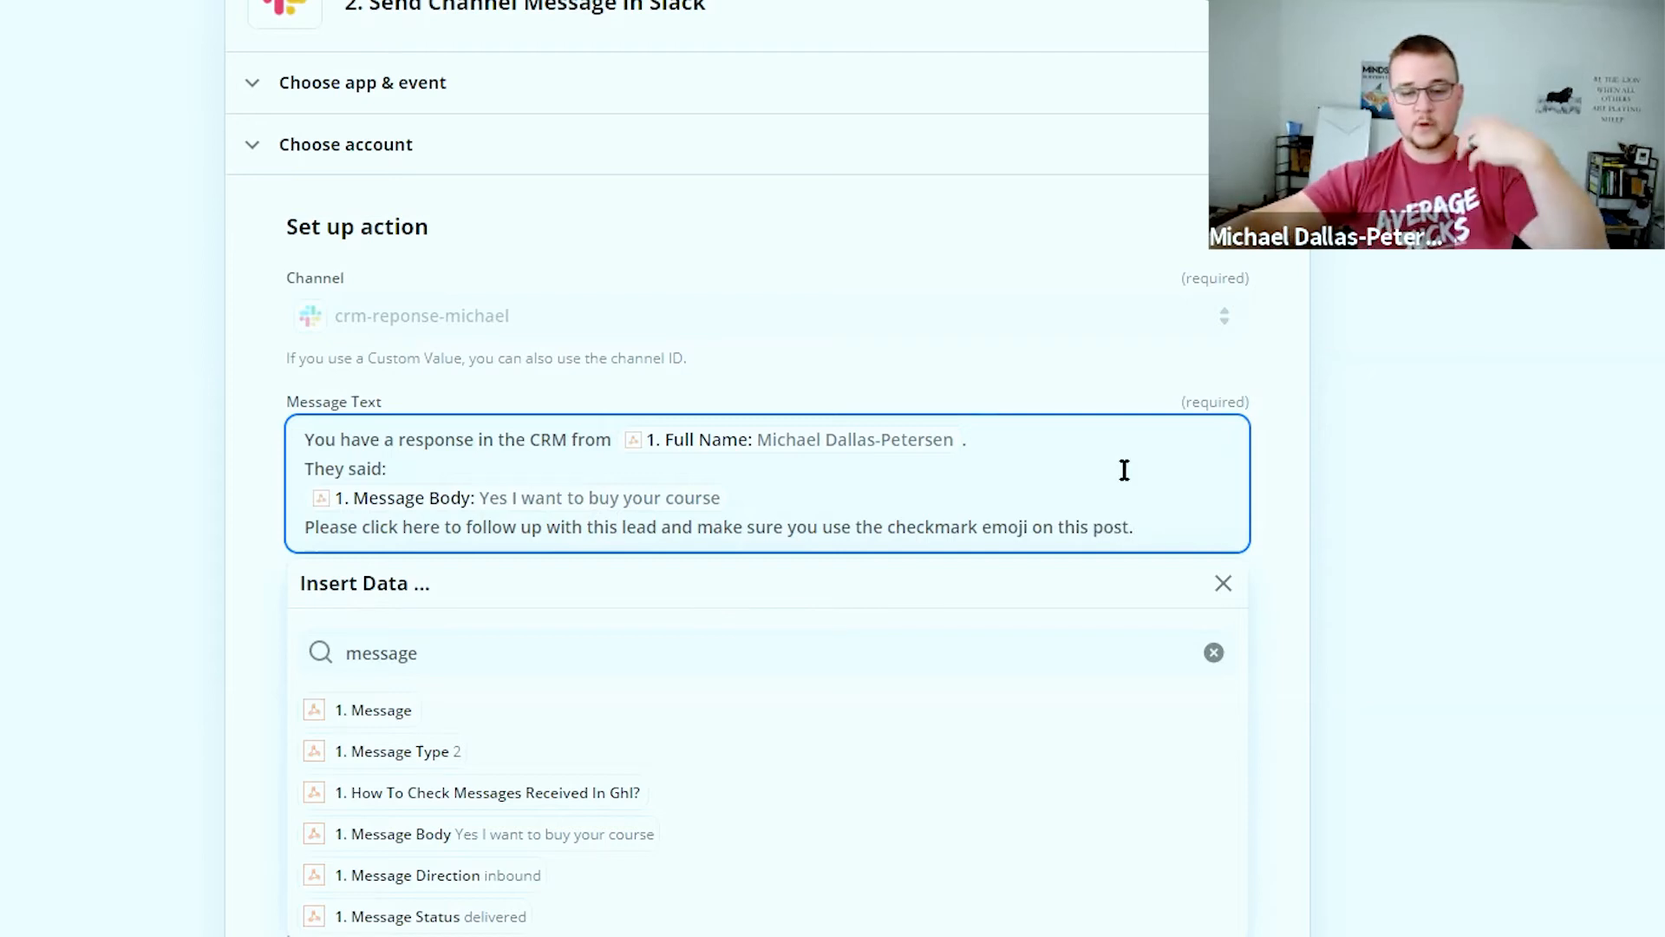
{"action": "left_click", "coordinate": [1293, 458]}
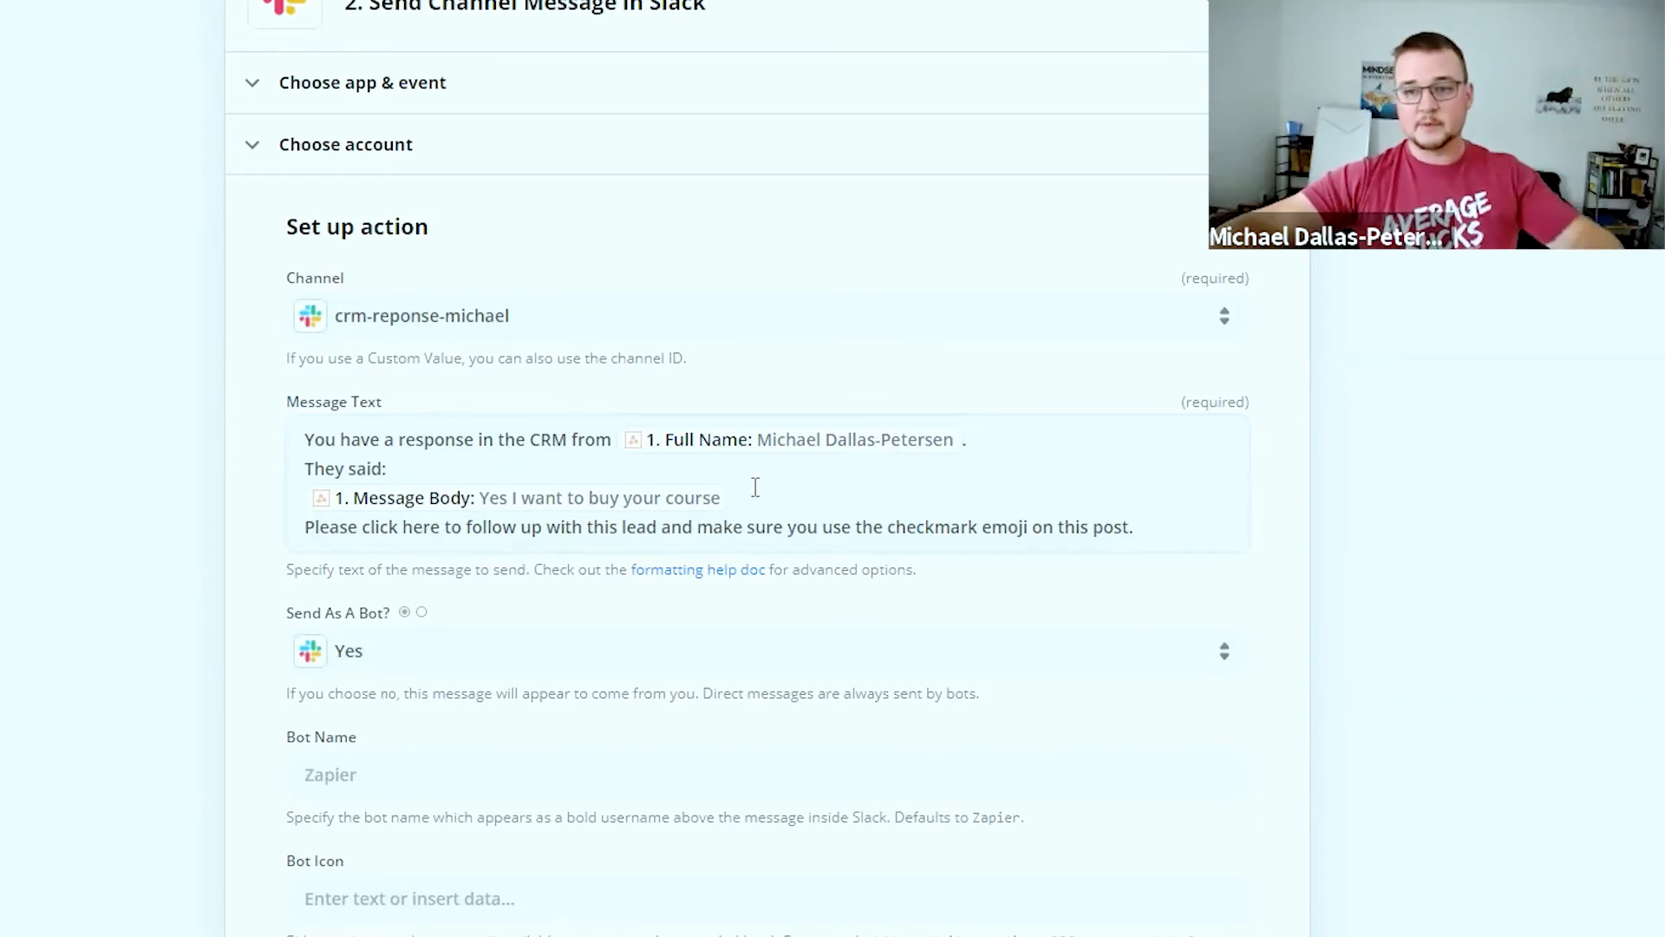
{"action": "left_click", "coordinate": [1135, 526]}
{"action": "key", "text": "Return"}
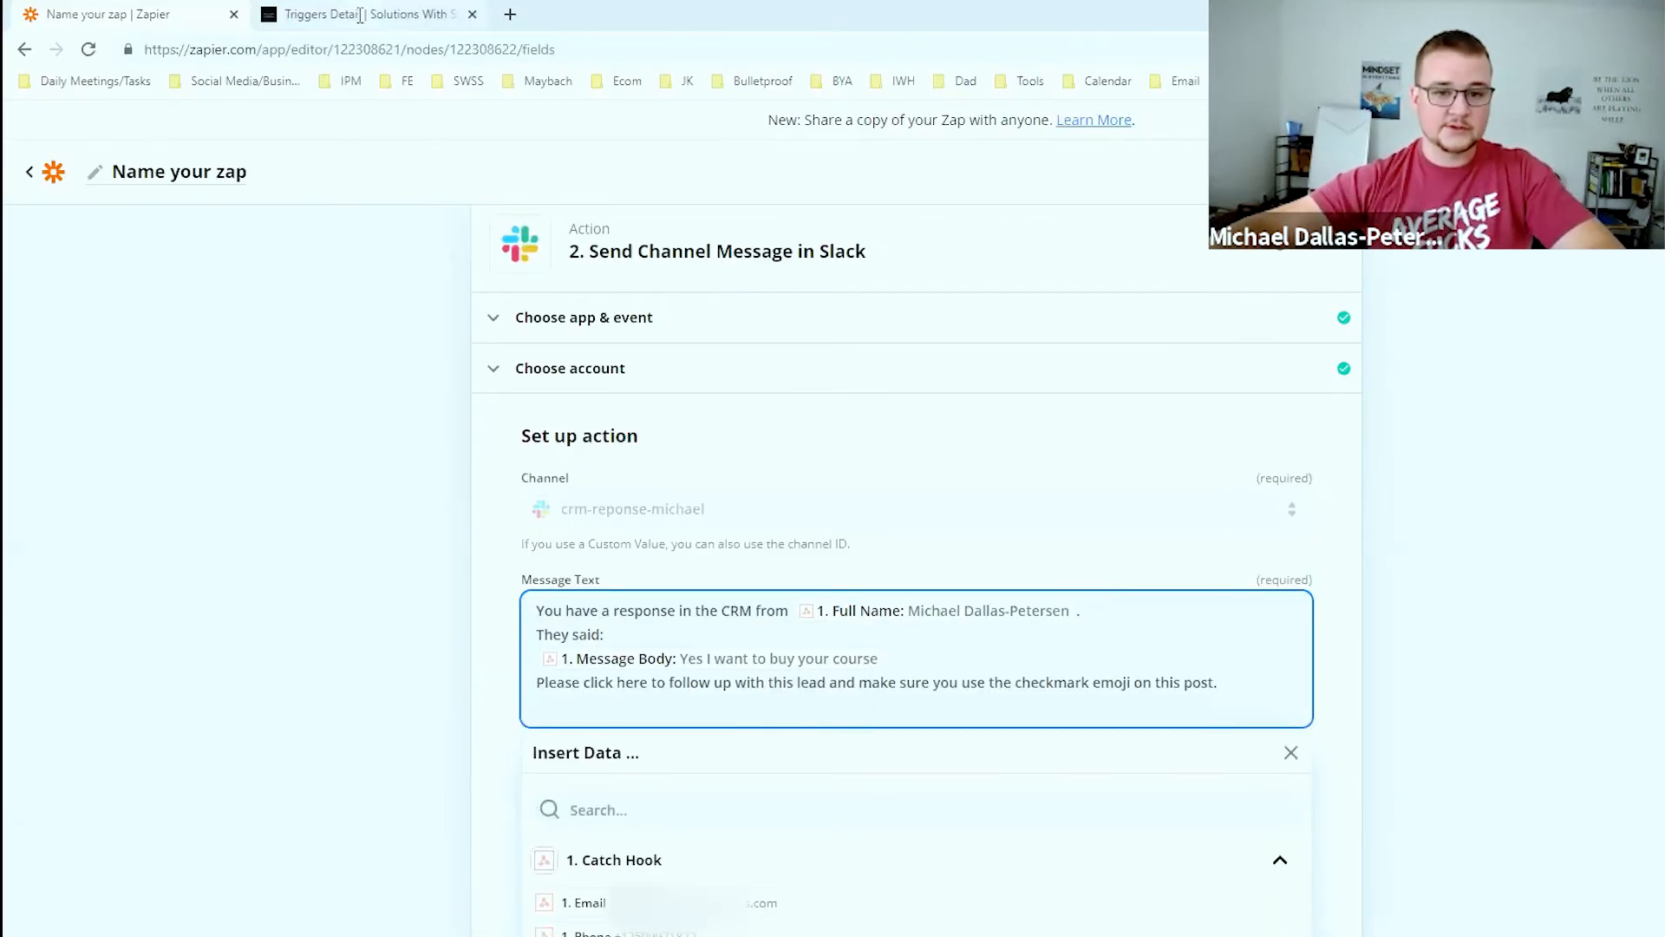
Copy the test contact's detail-page URL from the CRM Opportunities pipeline, then return to Zapier
{"action": "left_click", "coordinate": [356, 13]}
{"action": "left_click", "coordinate": [545, 52]}
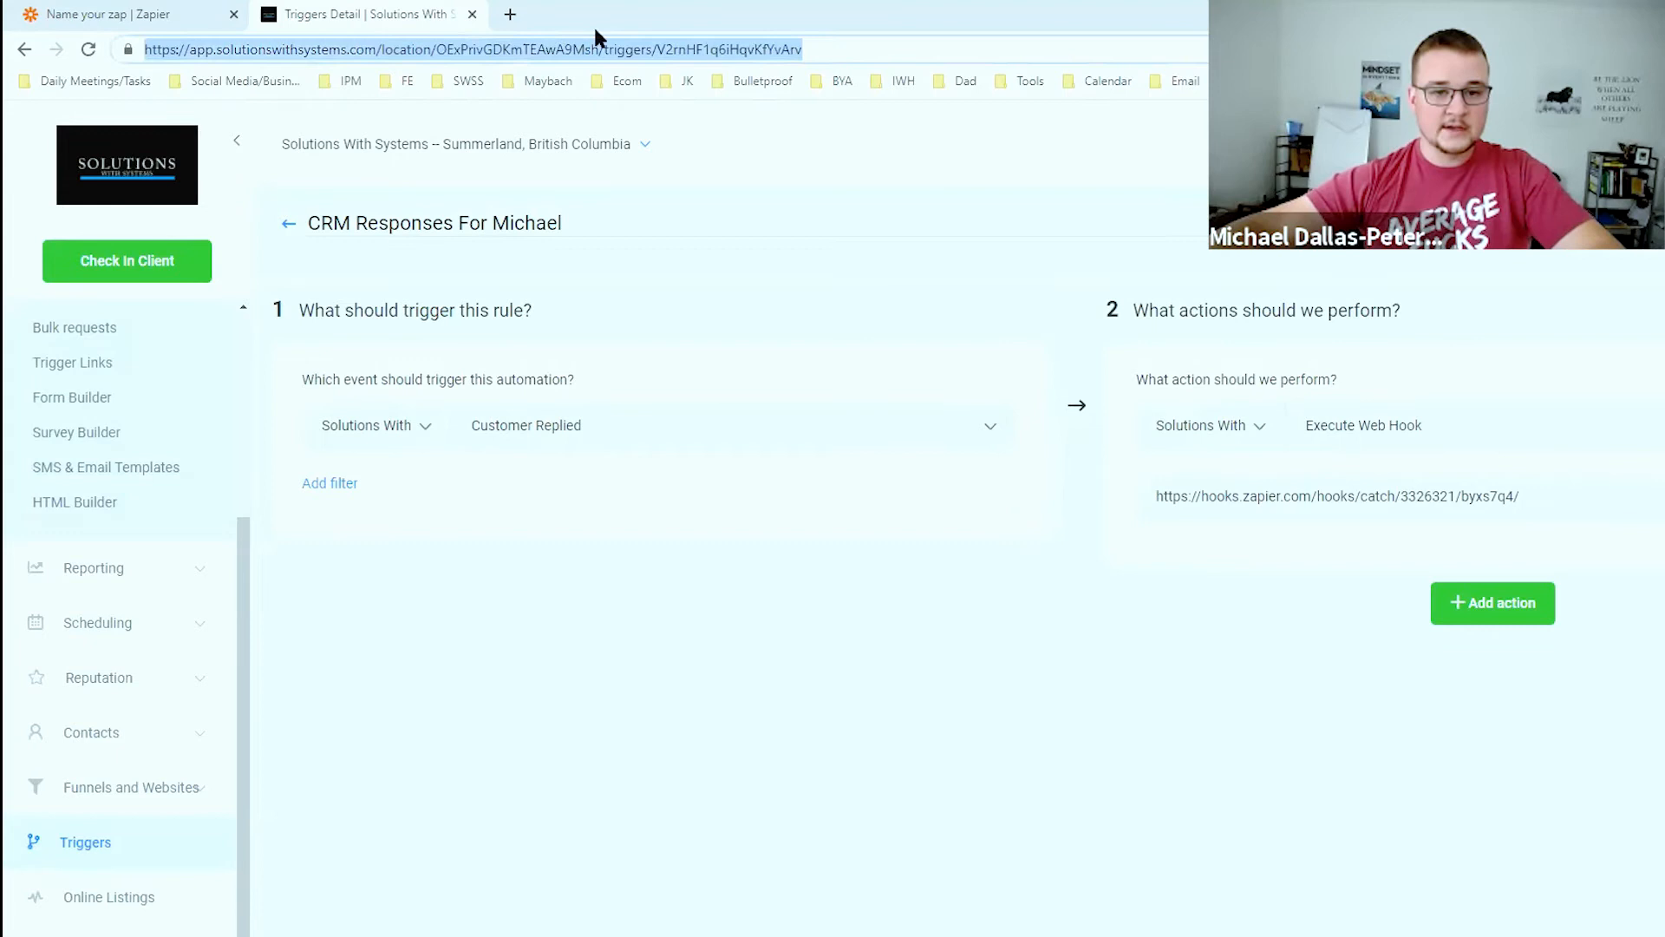
{"action": "scroll", "coordinate": [148, 497], "scroll_direction": "up", "scroll_amount": 3}
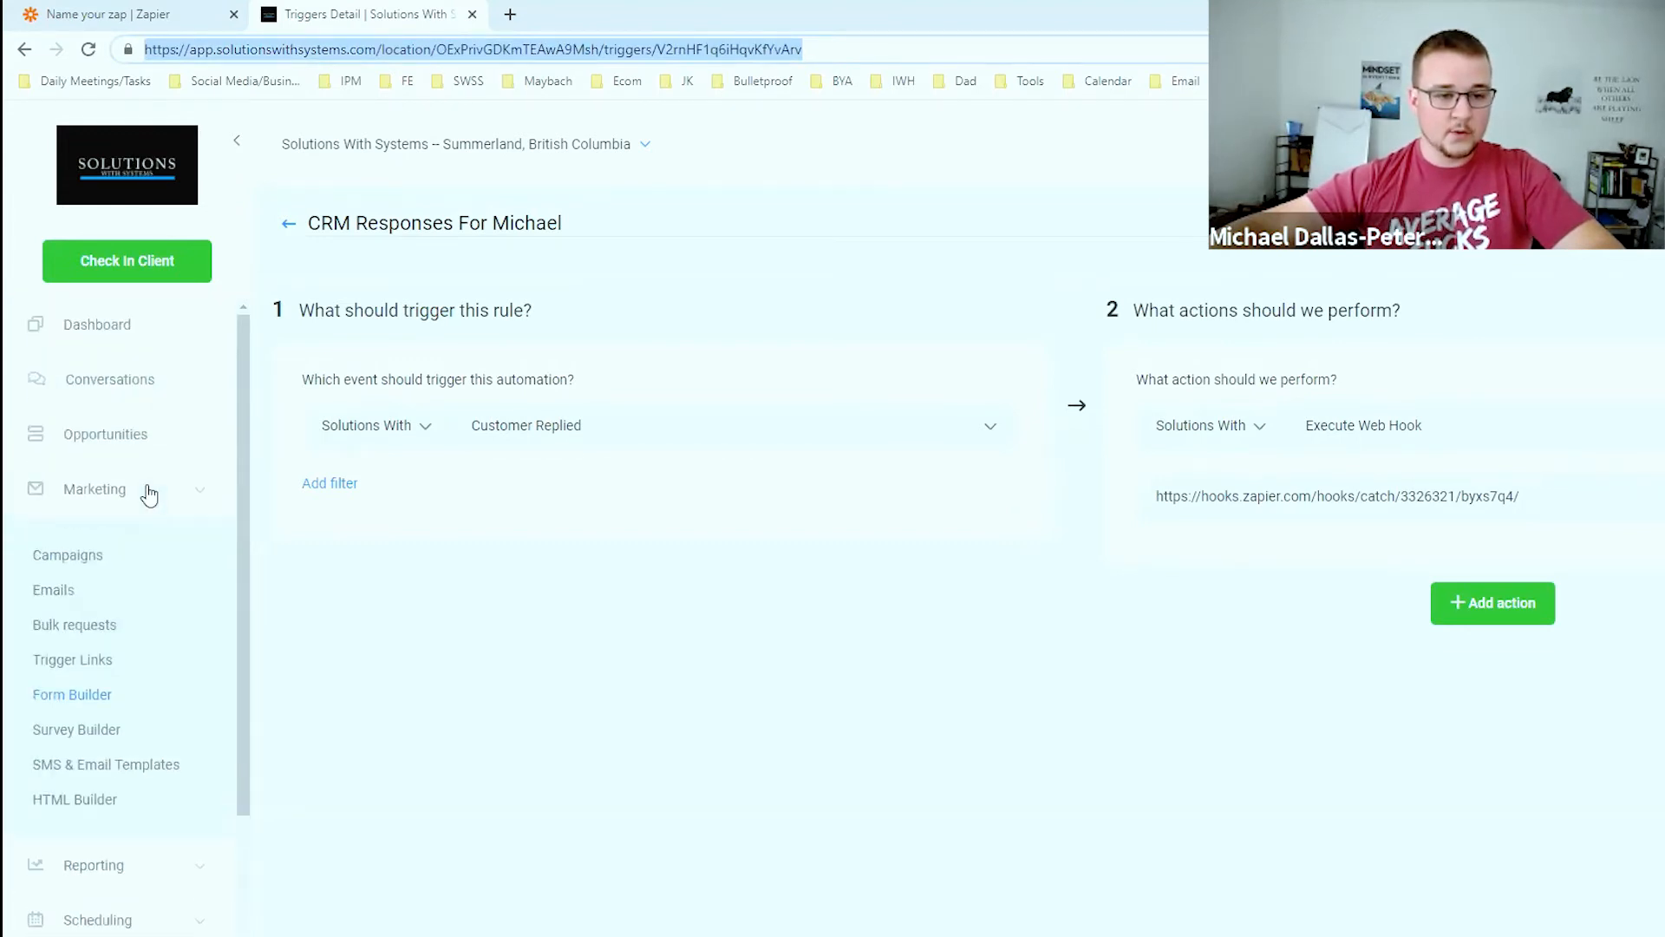
{"action": "left_click", "coordinate": [117, 449]}
{"action": "left_click", "coordinate": [361, 346]}
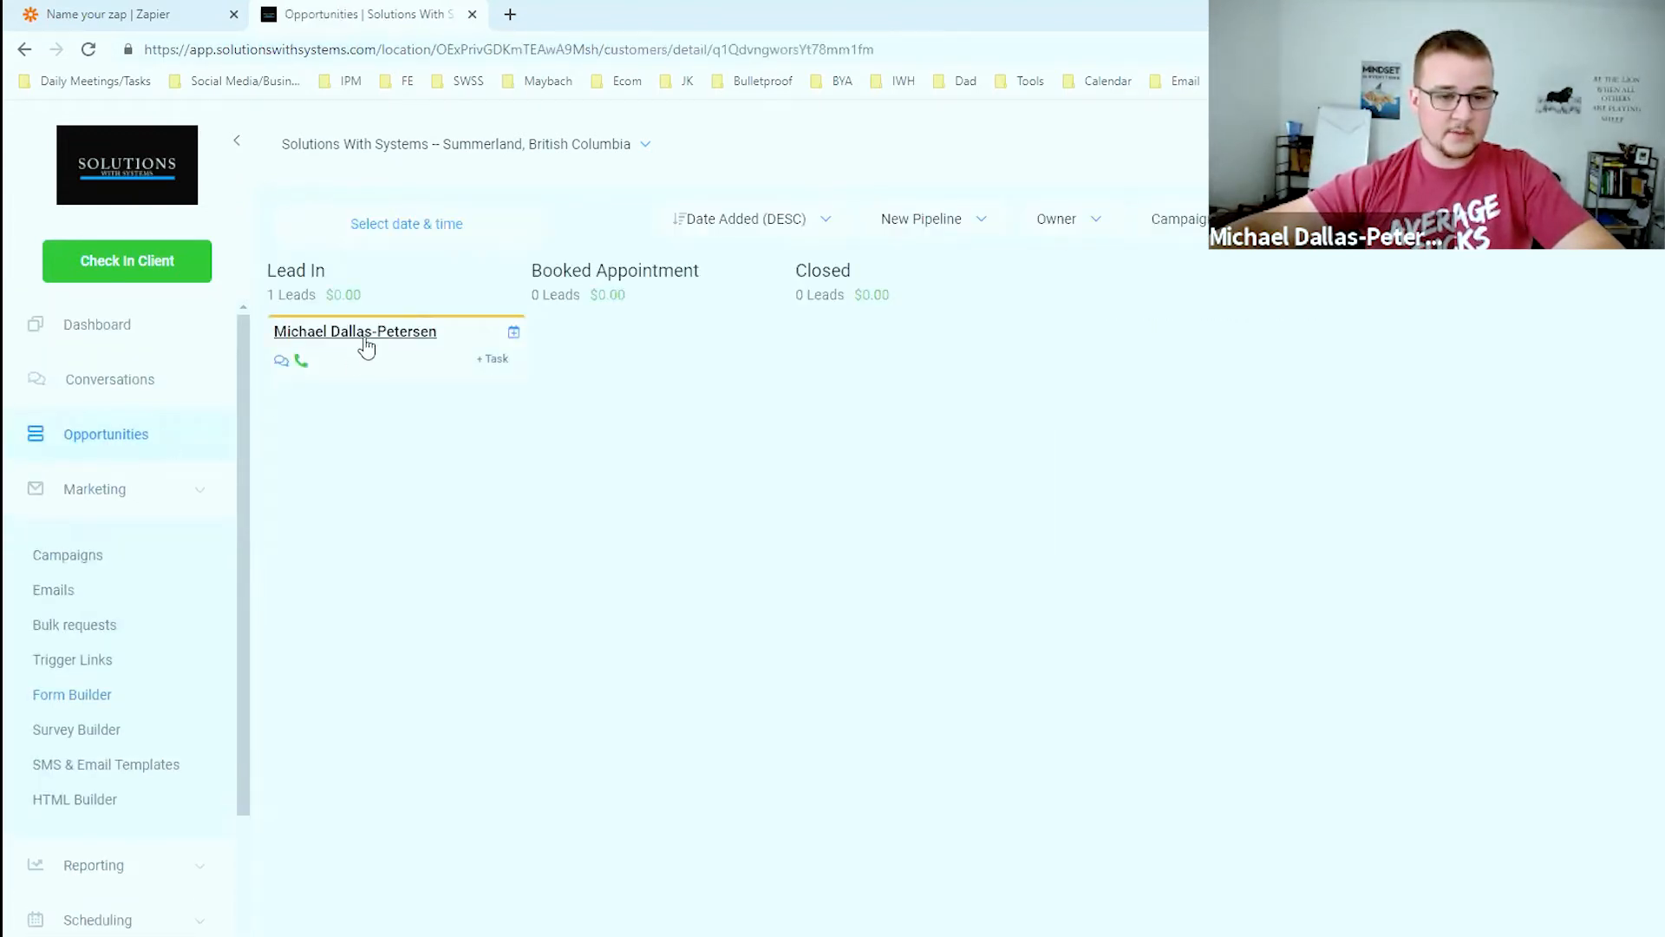
{"action": "left_click", "coordinate": [649, 52]}
{"action": "key", "text": "ctrl+c"}
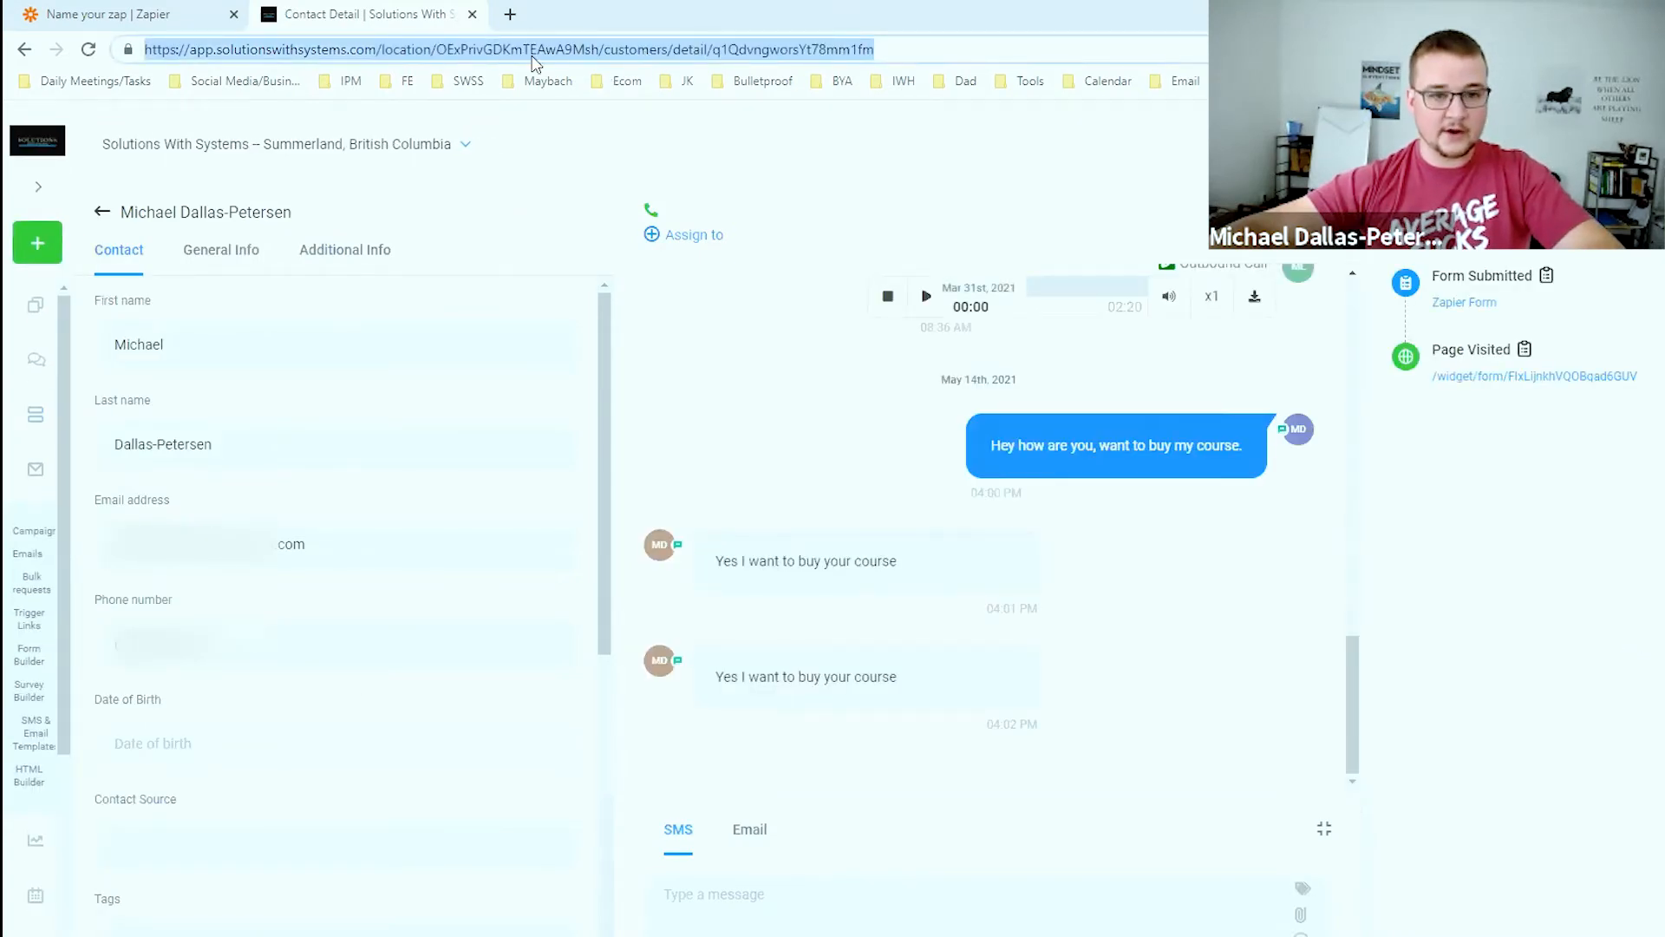
{"action": "left_click", "coordinate": [169, 18]}
Paste the contact's CRM link into the Slack Message Text, replacing its ID with the Contact ID field
{"action": "key", "text": "ctrl+v"}
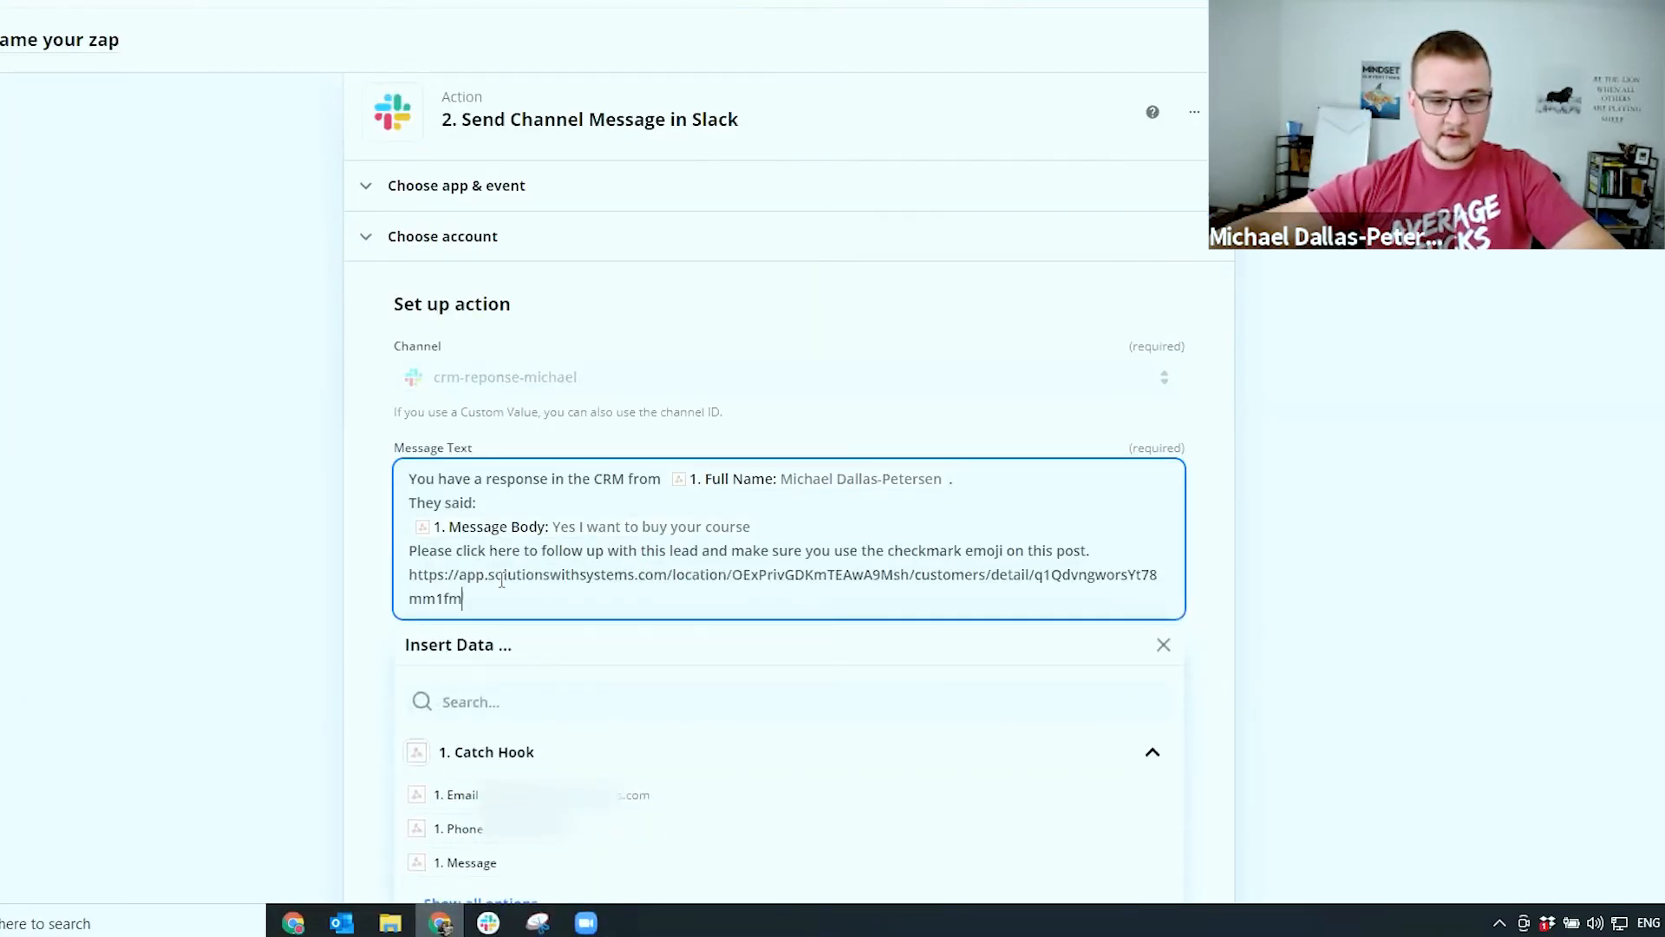
{"action": "scroll", "coordinate": [503, 590], "scroll_direction": "down", "scroll_amount": 3}
{"action": "left_click", "coordinate": [509, 399]}
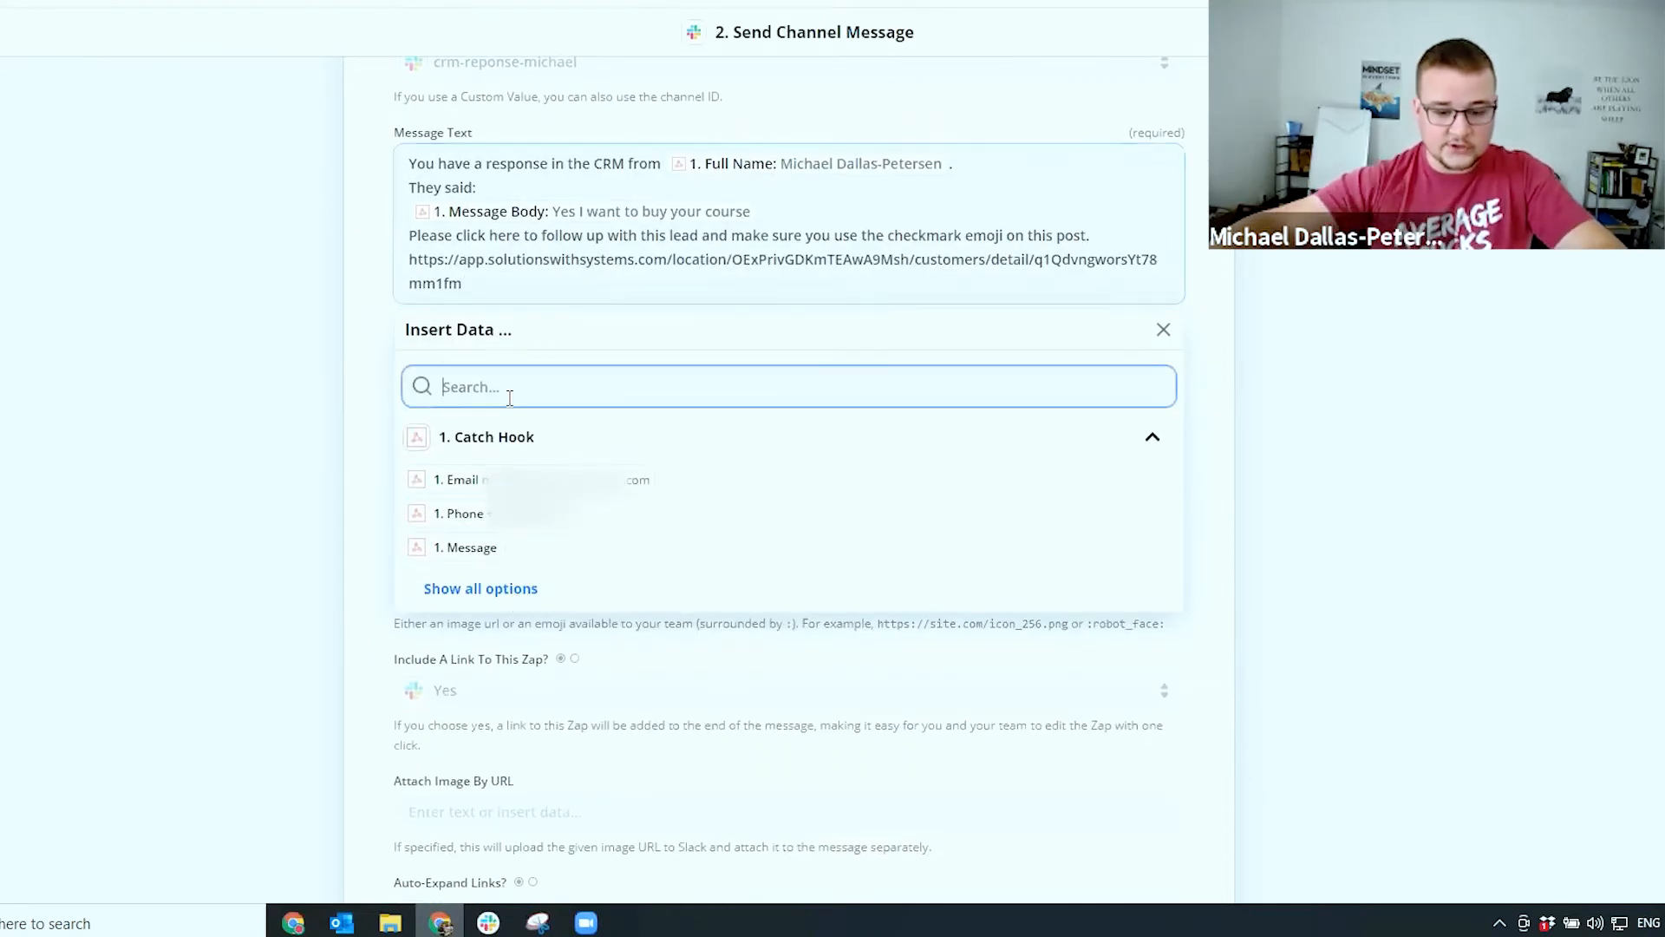
{"action": "type", "text": "id"}
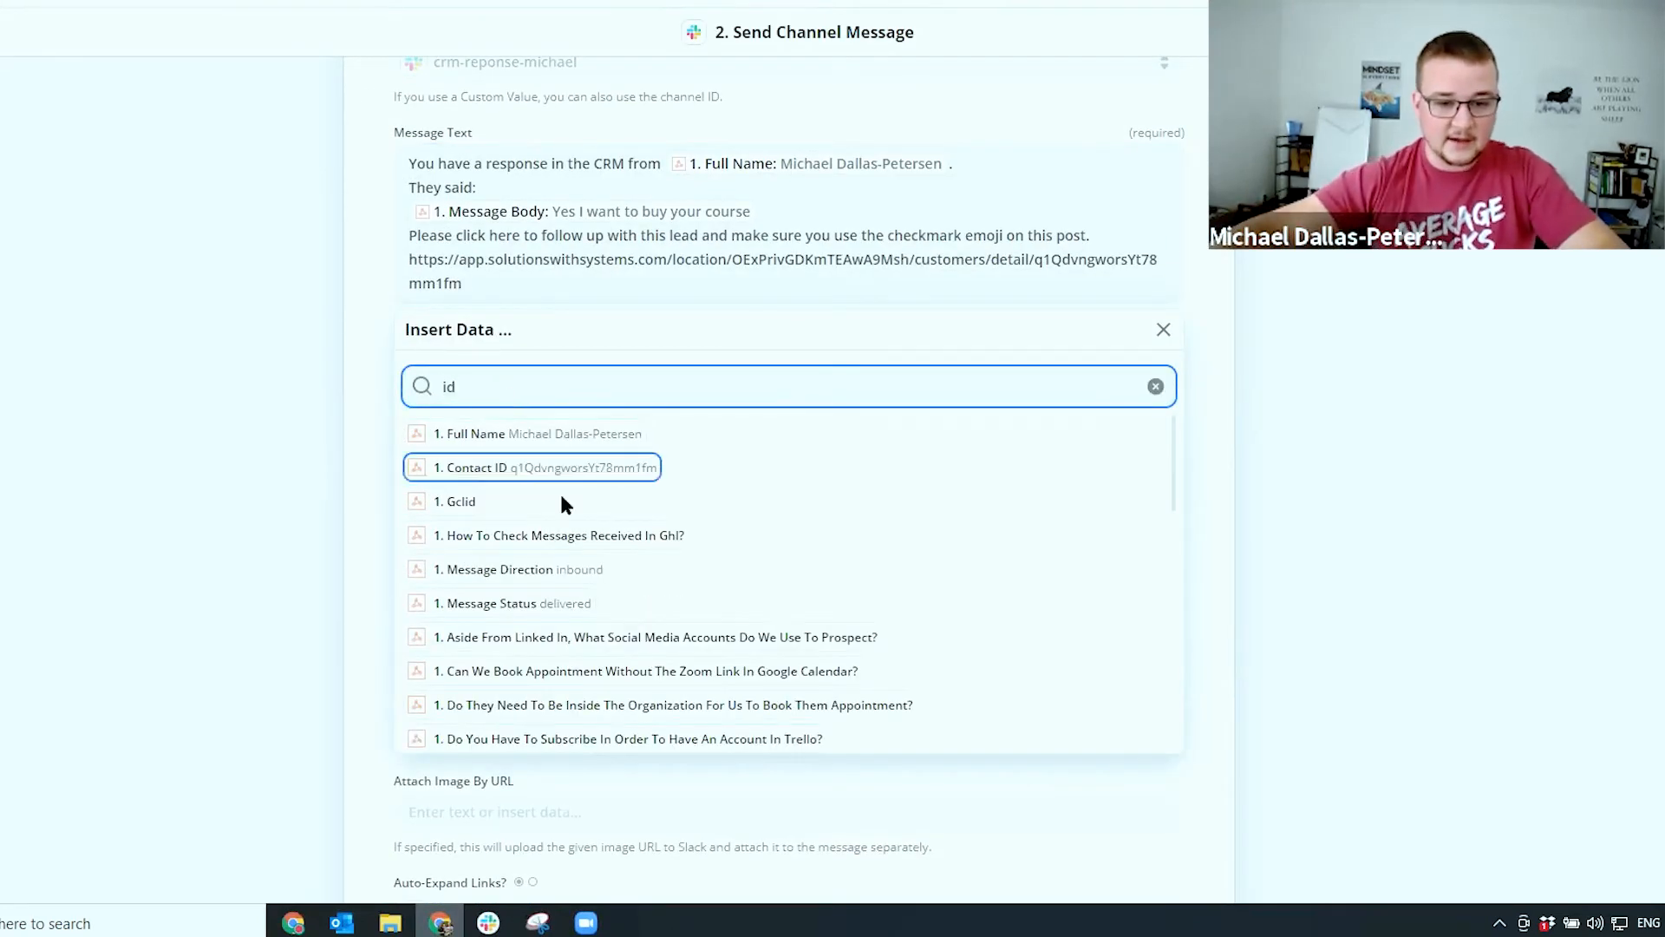
{"action": "left_click", "coordinate": [1038, 265]}
{"action": "double_click", "coordinate": [1061, 275]}
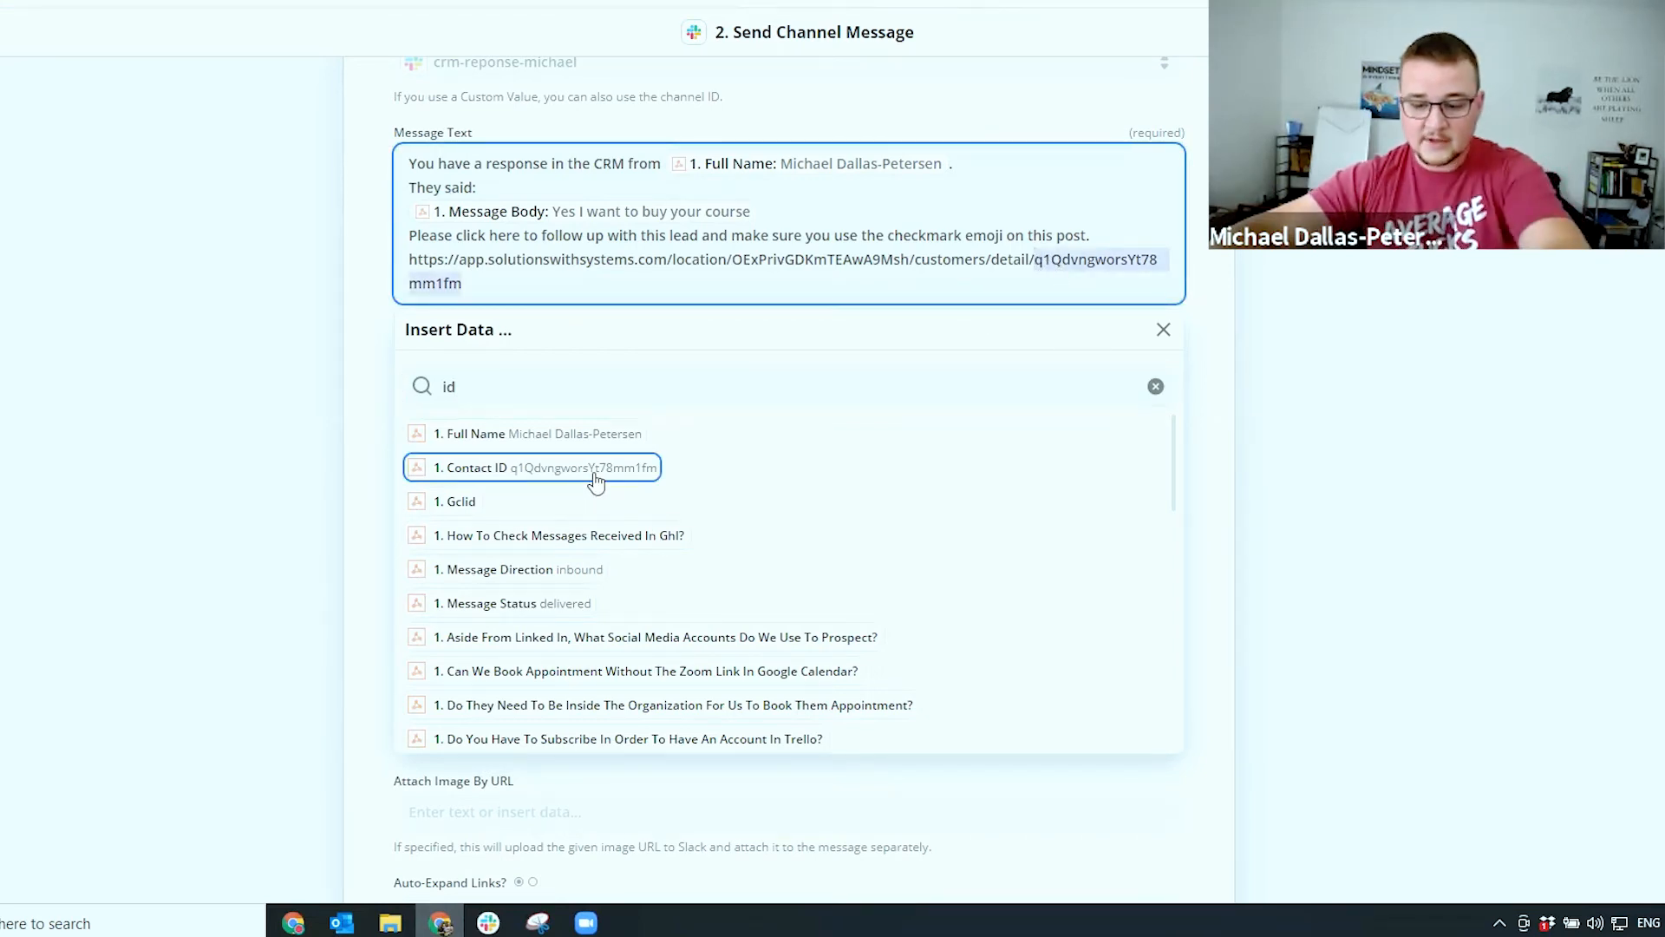
{"action": "left_click", "coordinate": [548, 461]}
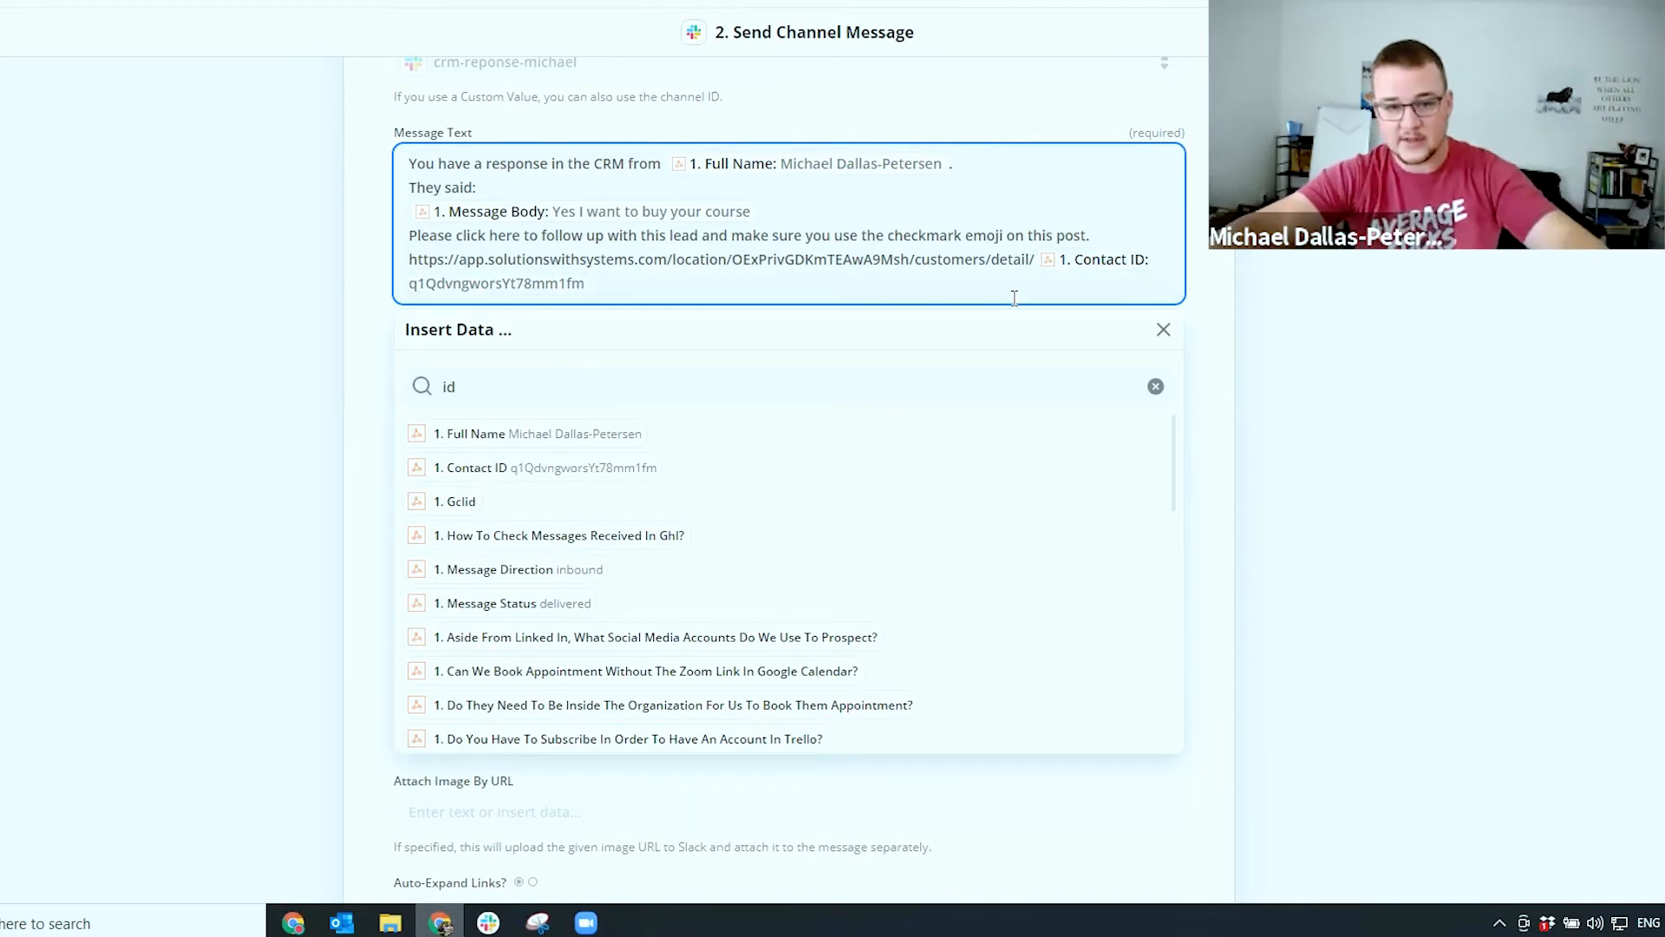
{"action": "left_click", "coordinate": [174, 435]}
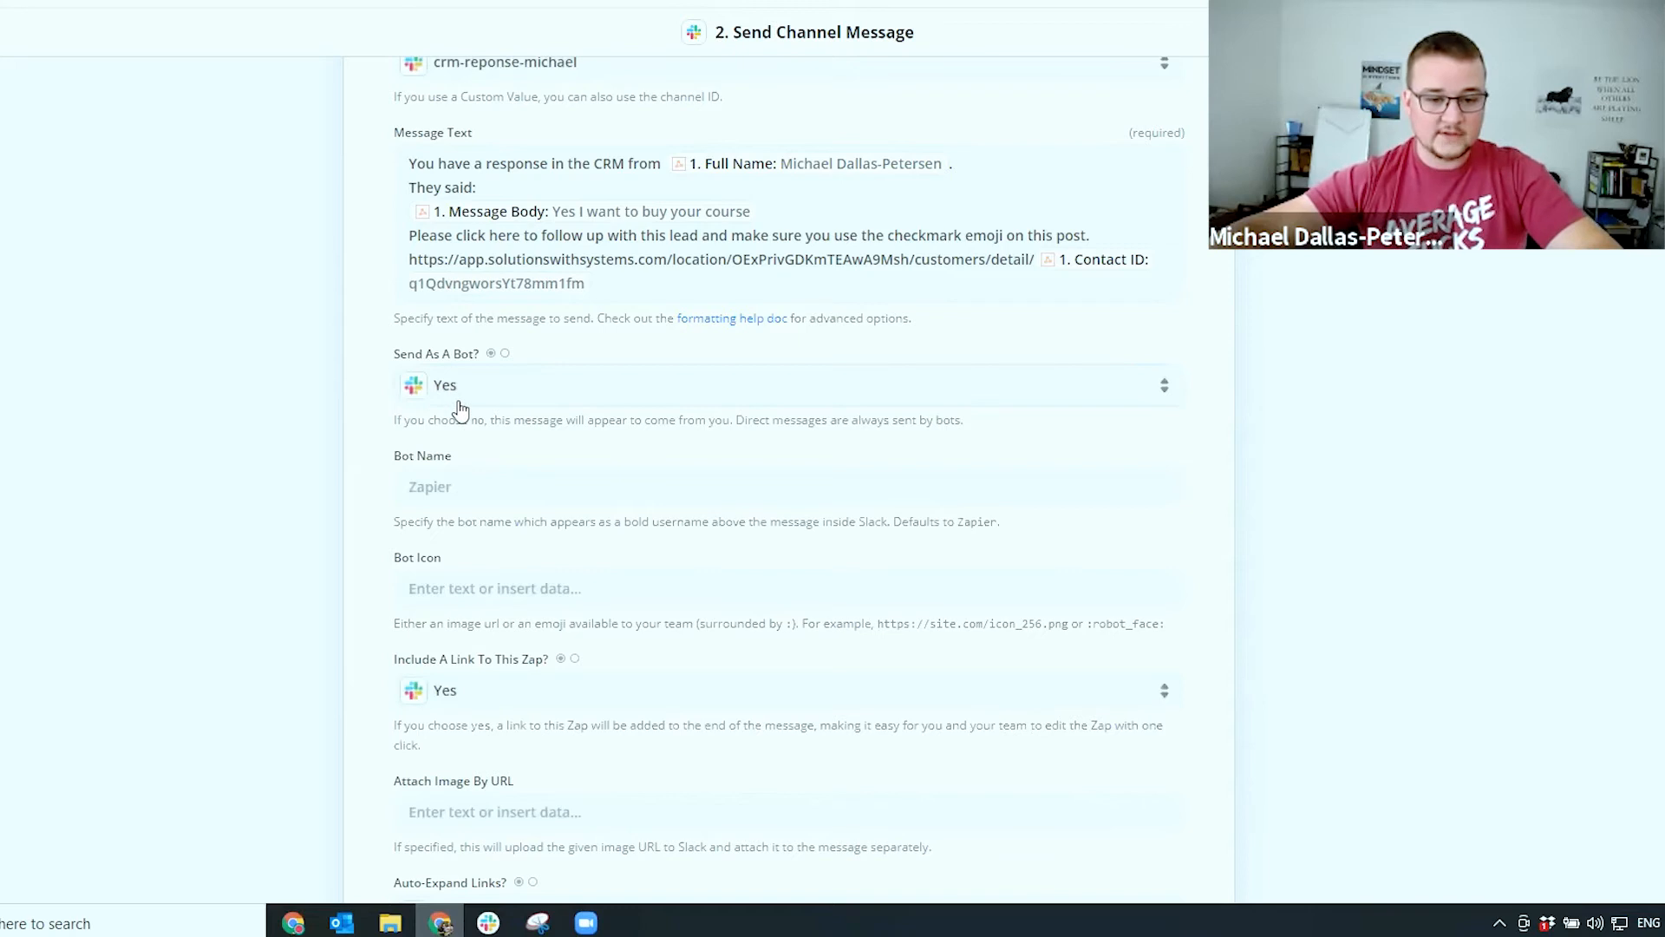
Name the Slack bot 'CRM Reponse'
{"action": "left_click", "coordinate": [473, 490]}
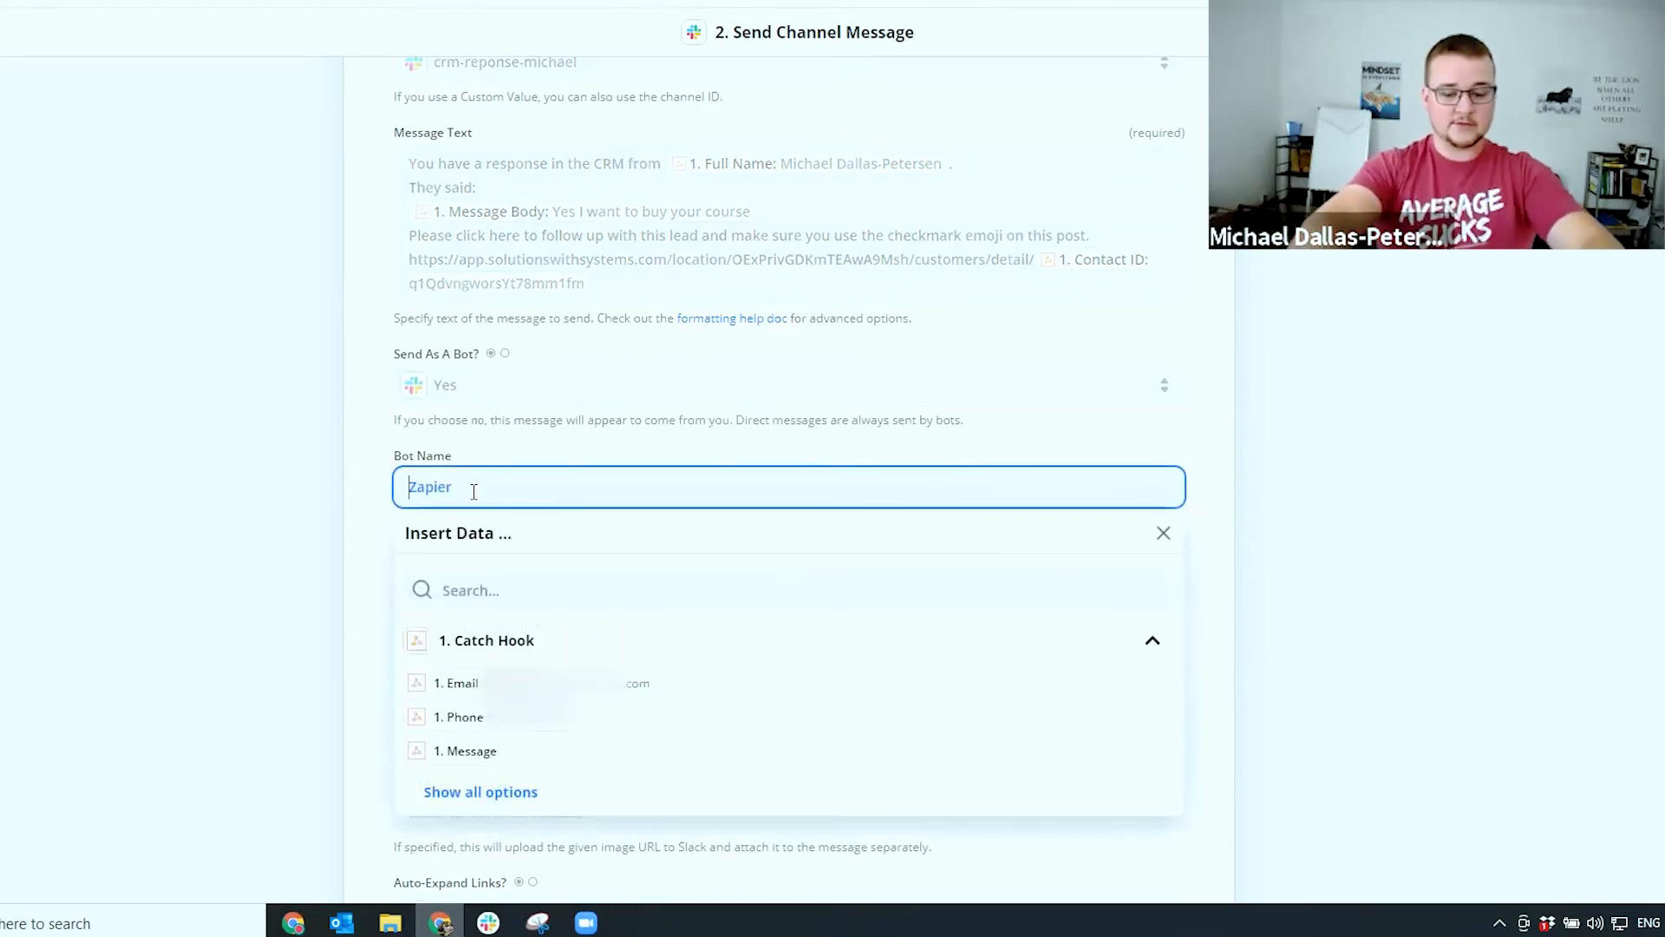
{"action": "type", "text": "CERM"}
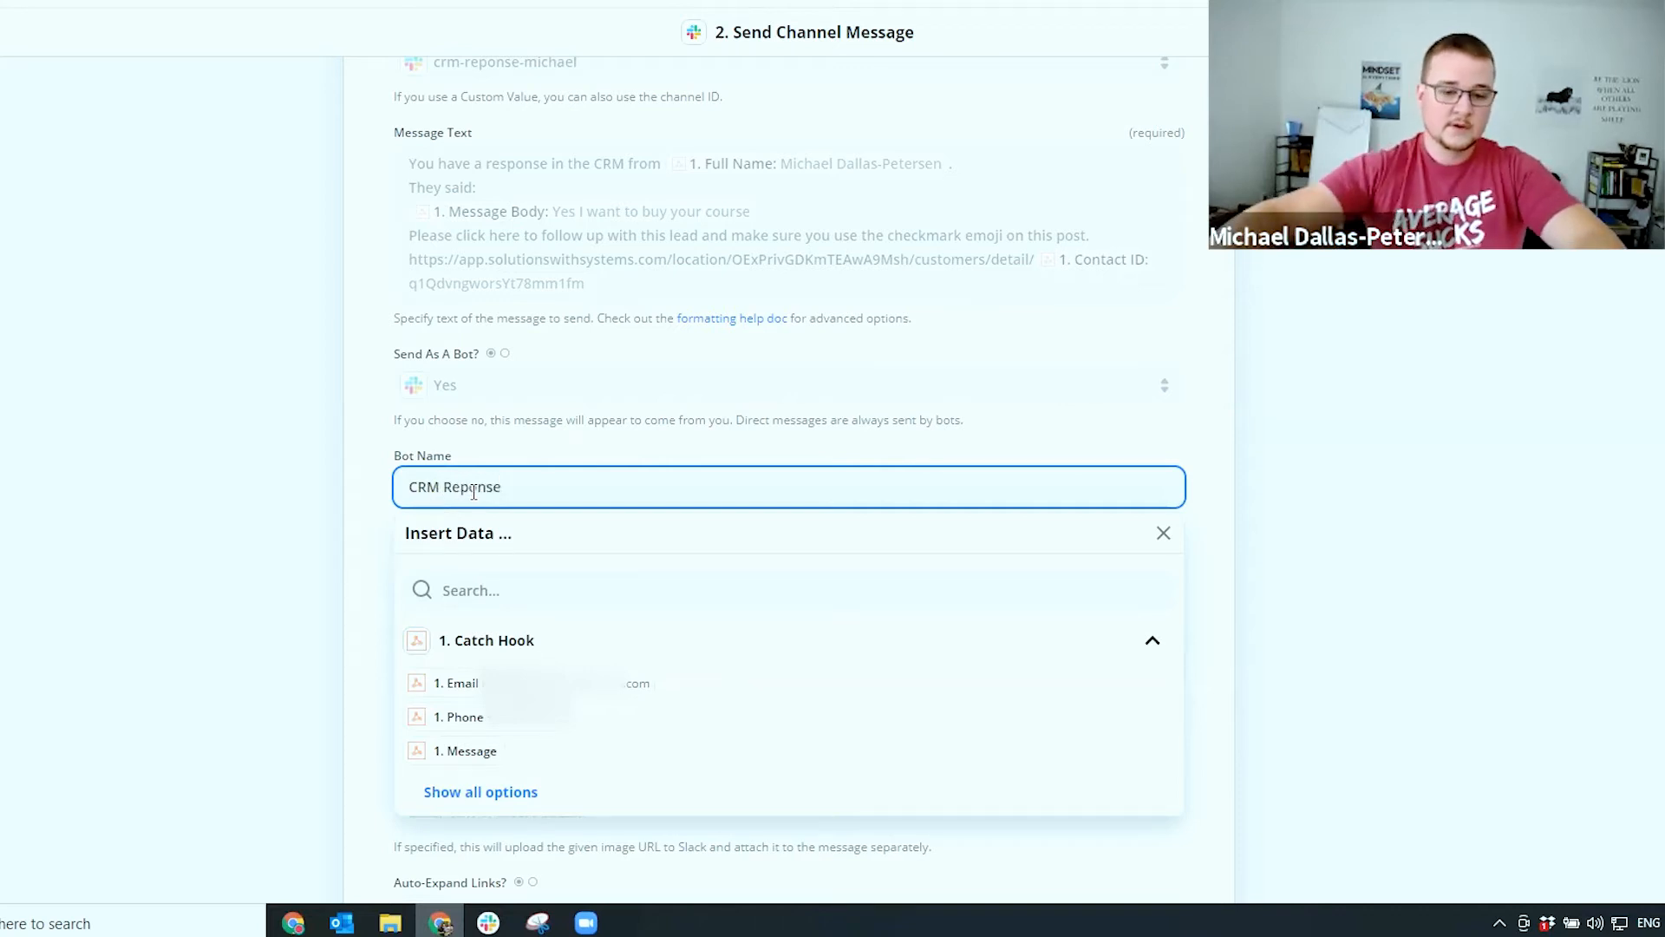
{"action": "left_click", "coordinate": [126, 607]}
Set Broadcast To Channel to Yes and continue past the Slack action setup
{"action": "scroll", "coordinate": [295, 599], "scroll_direction": "down", "scroll_amount": 5}
{"action": "scroll", "coordinate": [303, 601], "scroll_direction": "down", "scroll_amount": 6}
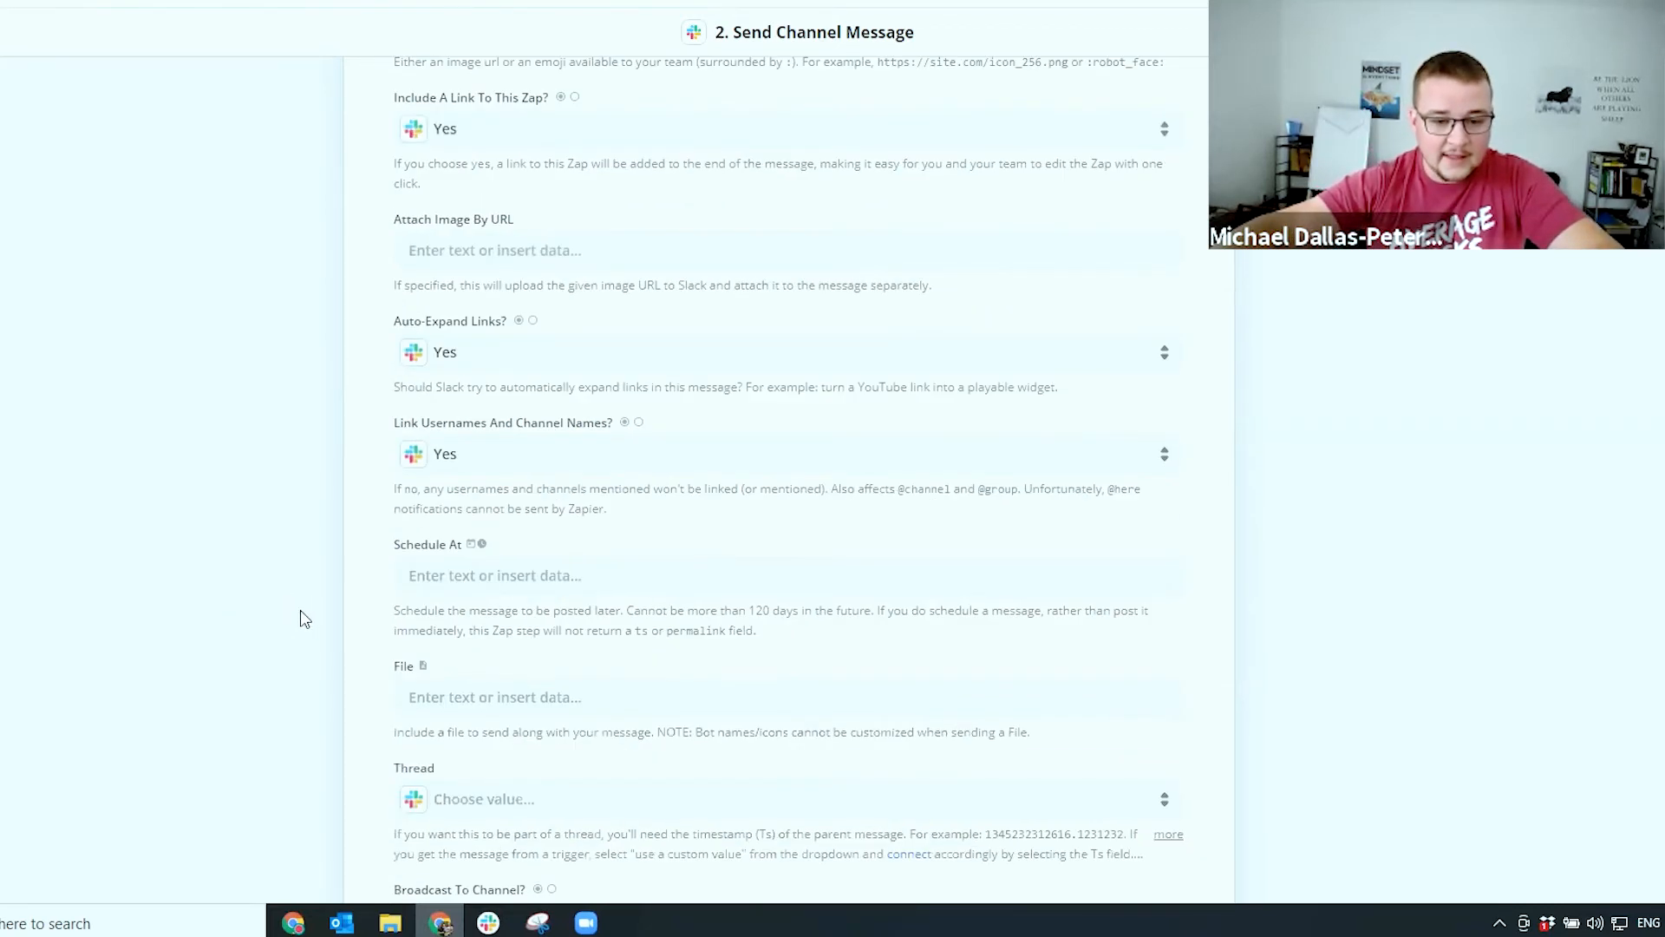
{"action": "left_click", "coordinate": [447, 607]}
{"action": "left_click", "coordinate": [467, 779]}
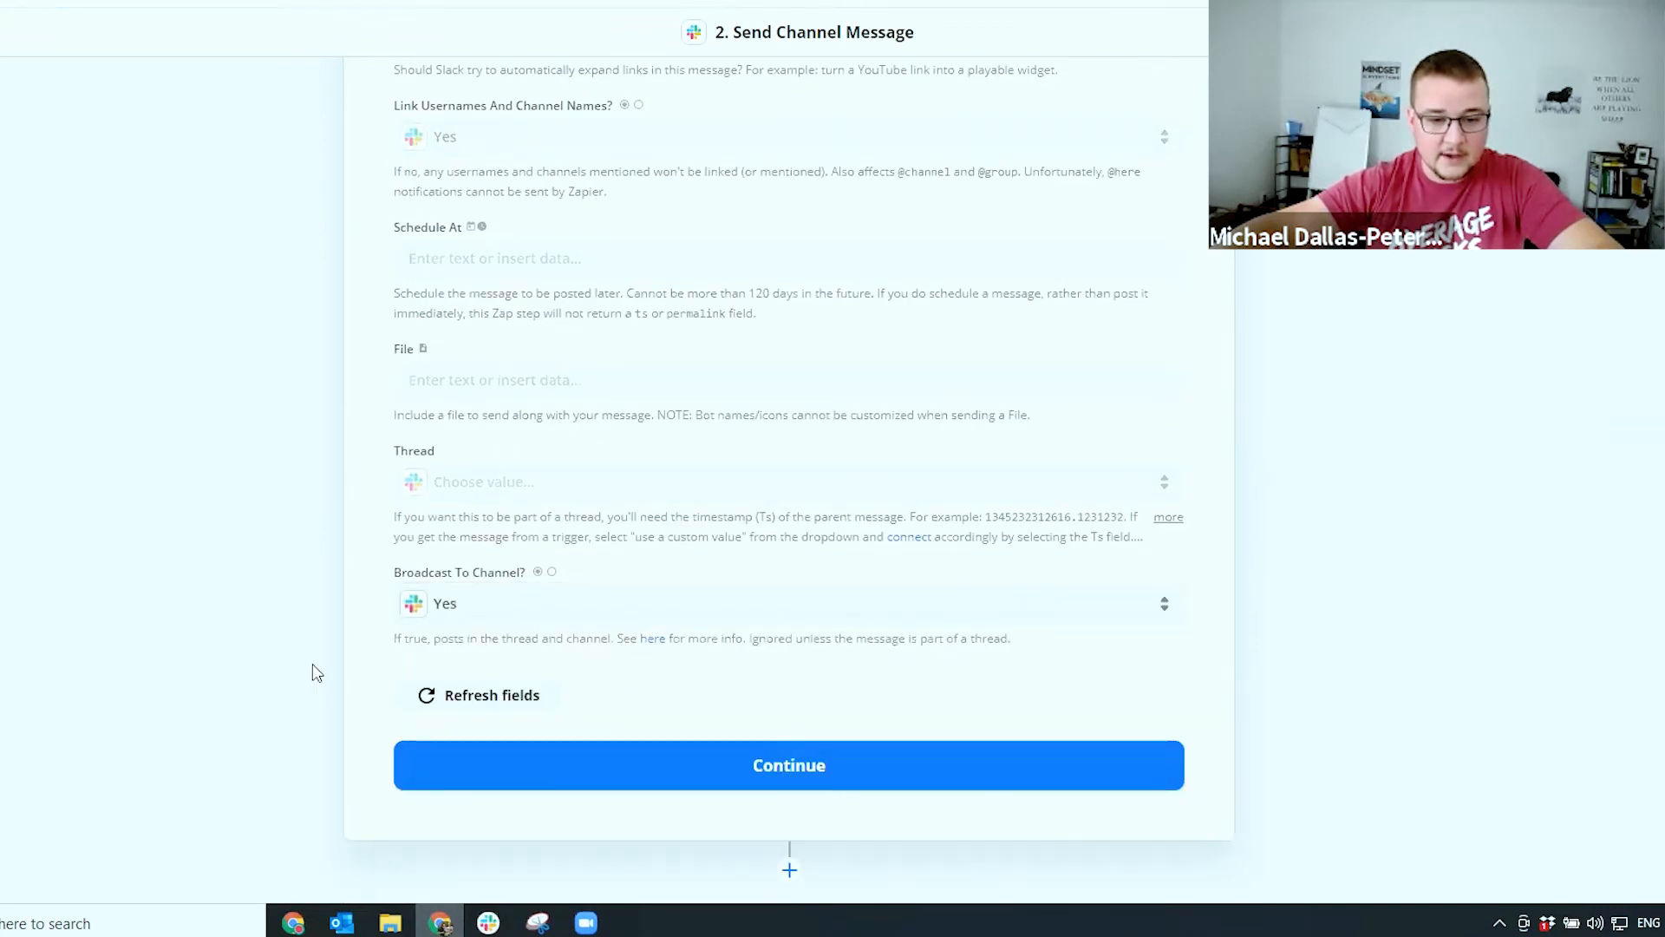
{"action": "scroll", "coordinate": [288, 652], "scroll_direction": "up", "scroll_amount": 4}
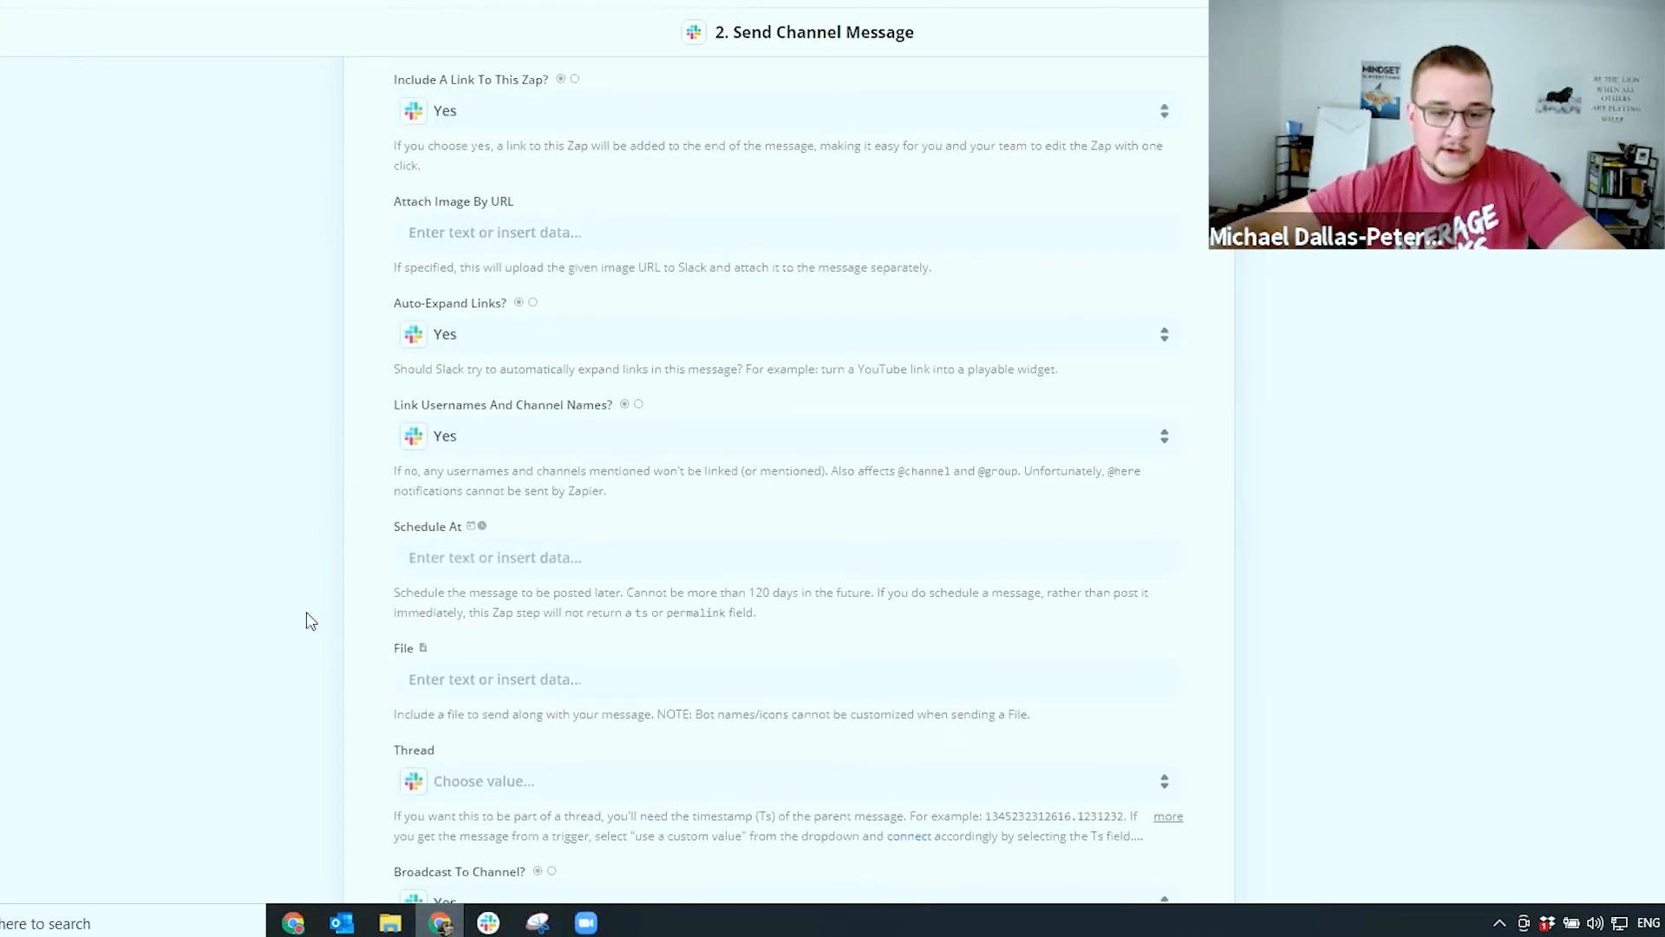
{"action": "scroll", "coordinate": [317, 598], "scroll_direction": "up", "scroll_amount": 2}
{"action": "scroll", "coordinate": [425, 308], "scroll_direction": "up", "scroll_amount": 1}
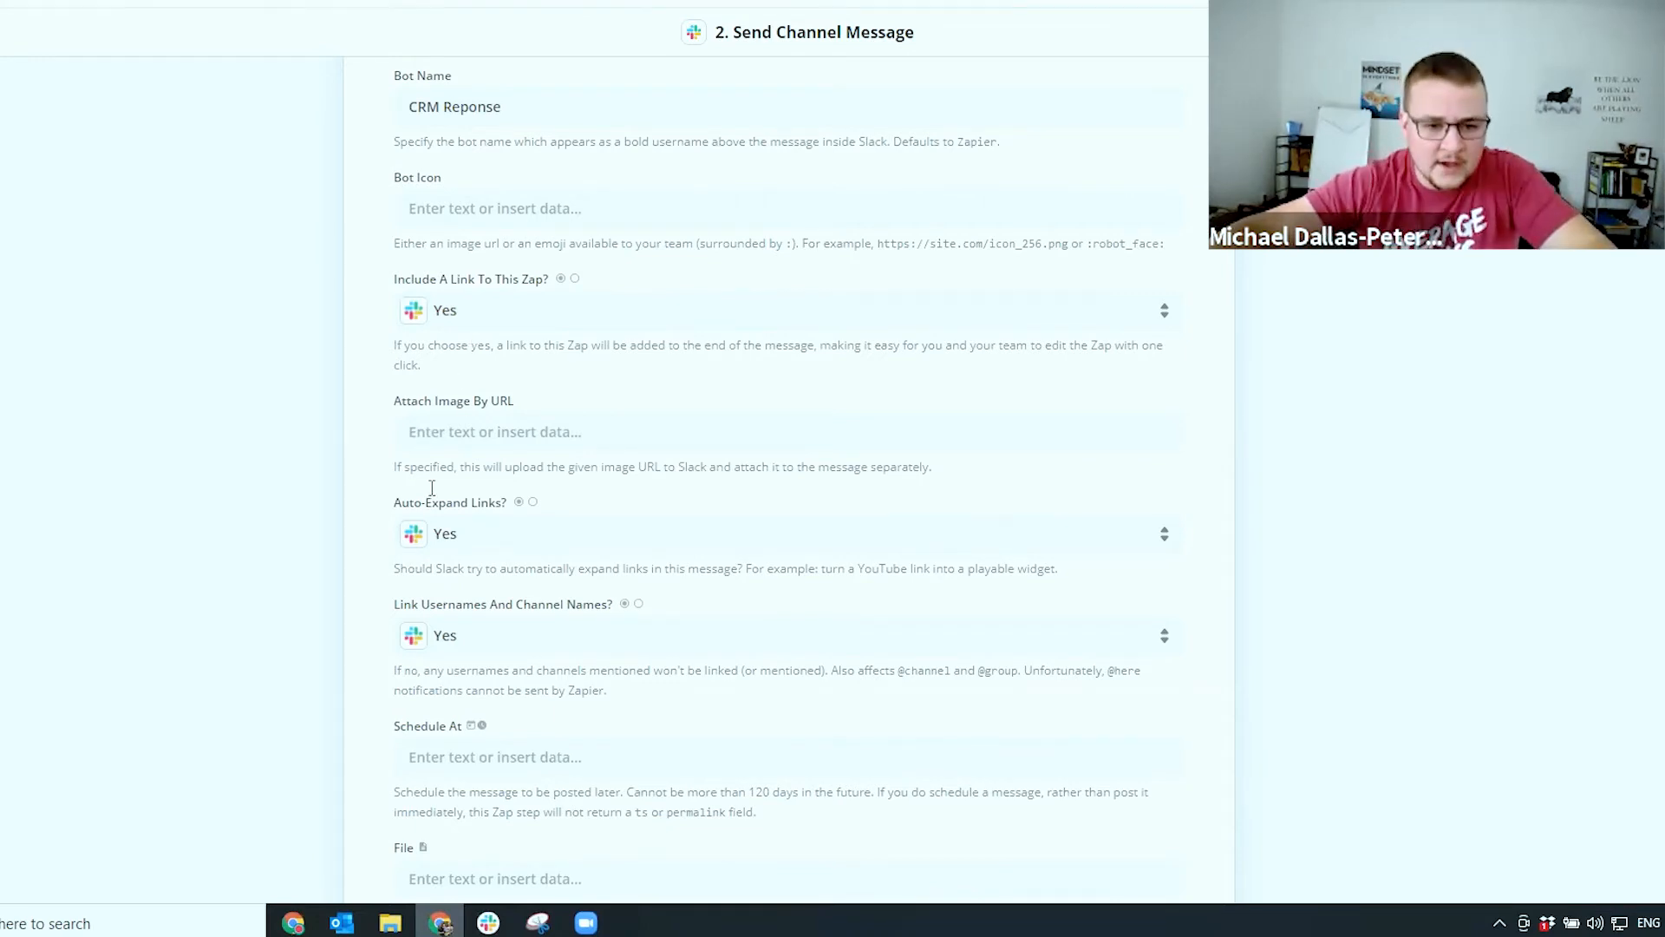
{"action": "scroll", "coordinate": [427, 483], "scroll_direction": "down", "scroll_amount": 6}
{"action": "left_click", "coordinate": [675, 767]}
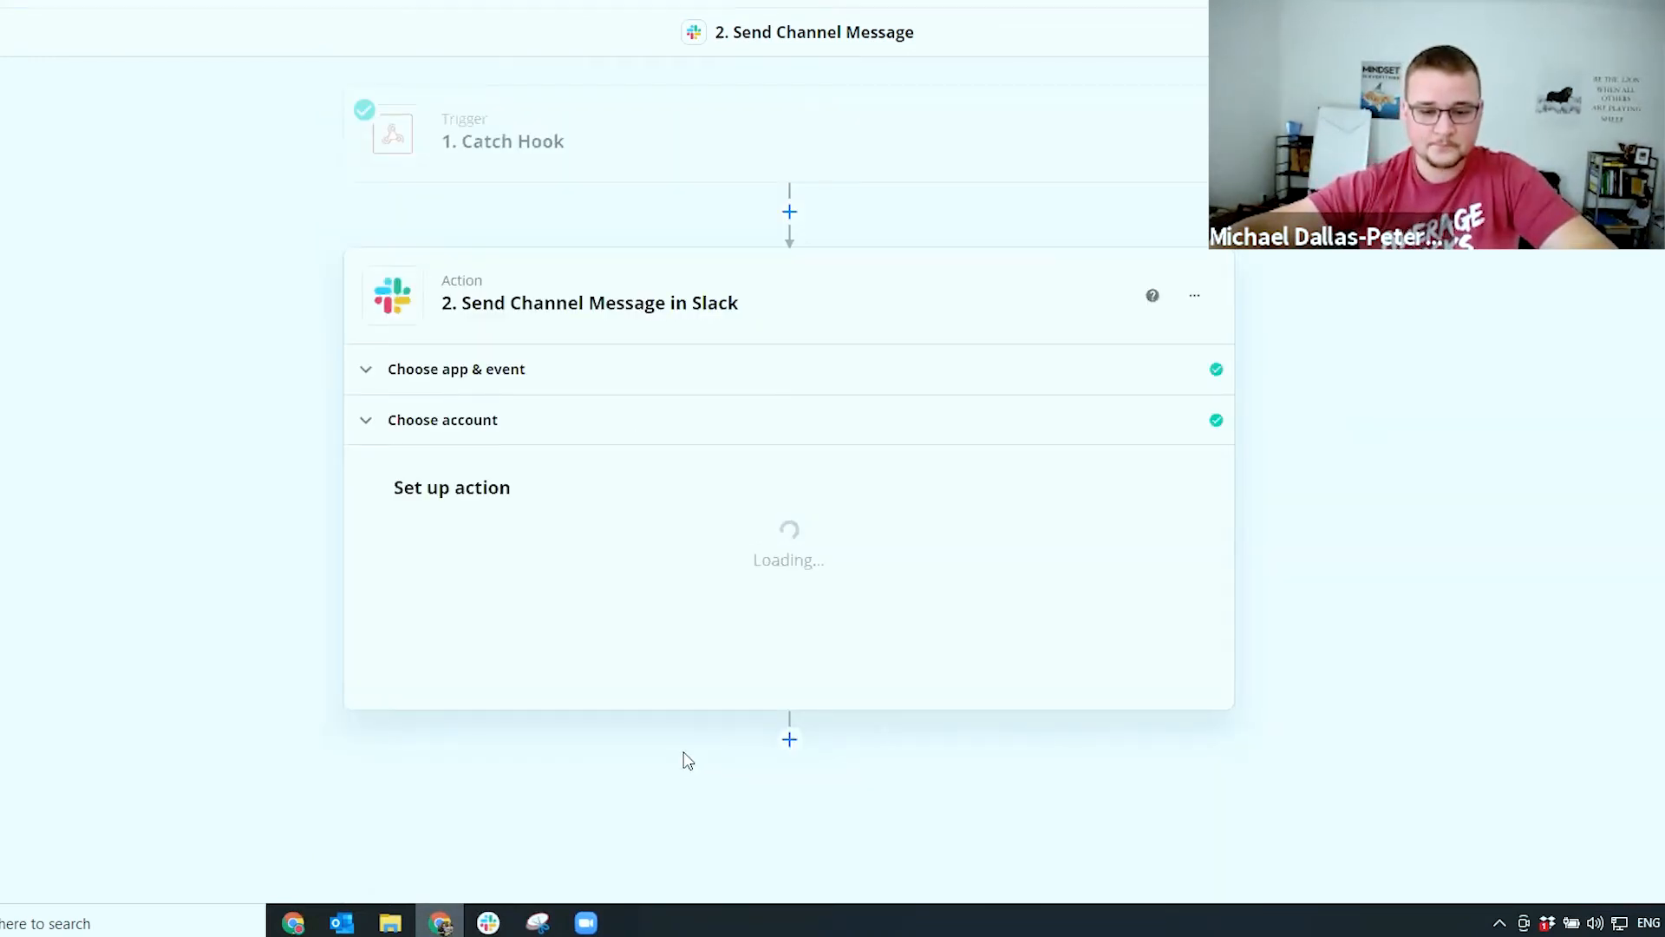
Send a successful test message to Slack as 'CRM Reponse', then bring the Slack window on screen
{"action": "scroll", "coordinate": [658, 699], "scroll_direction": "down", "scroll_amount": 7}
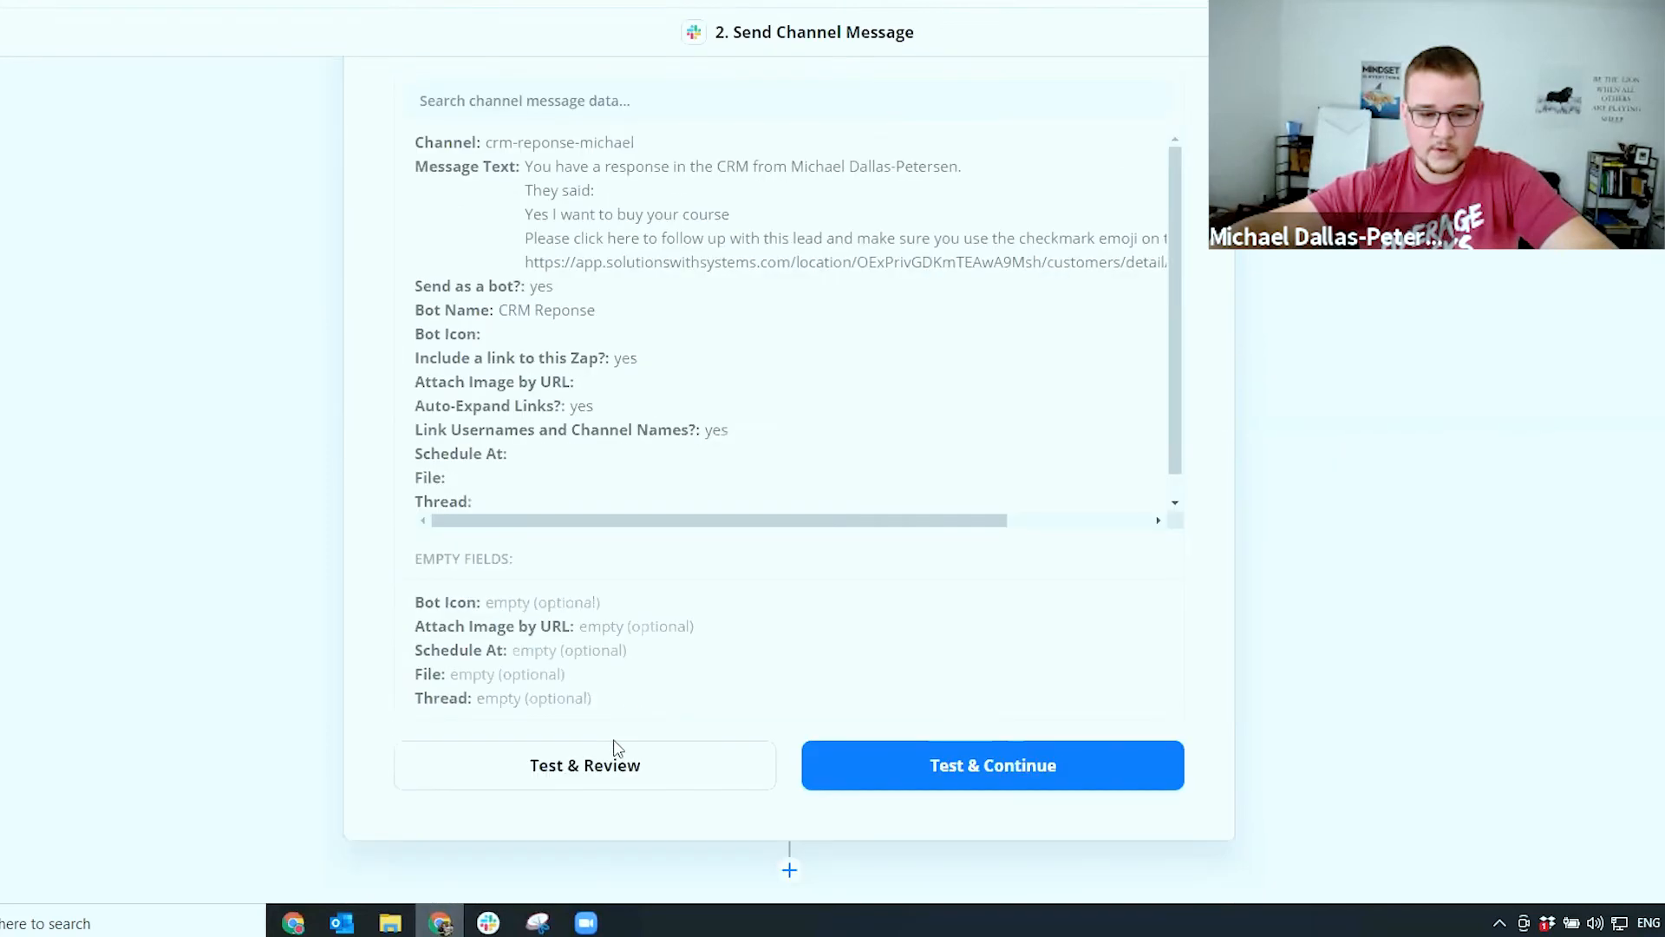
{"action": "left_click", "coordinate": [572, 774]}
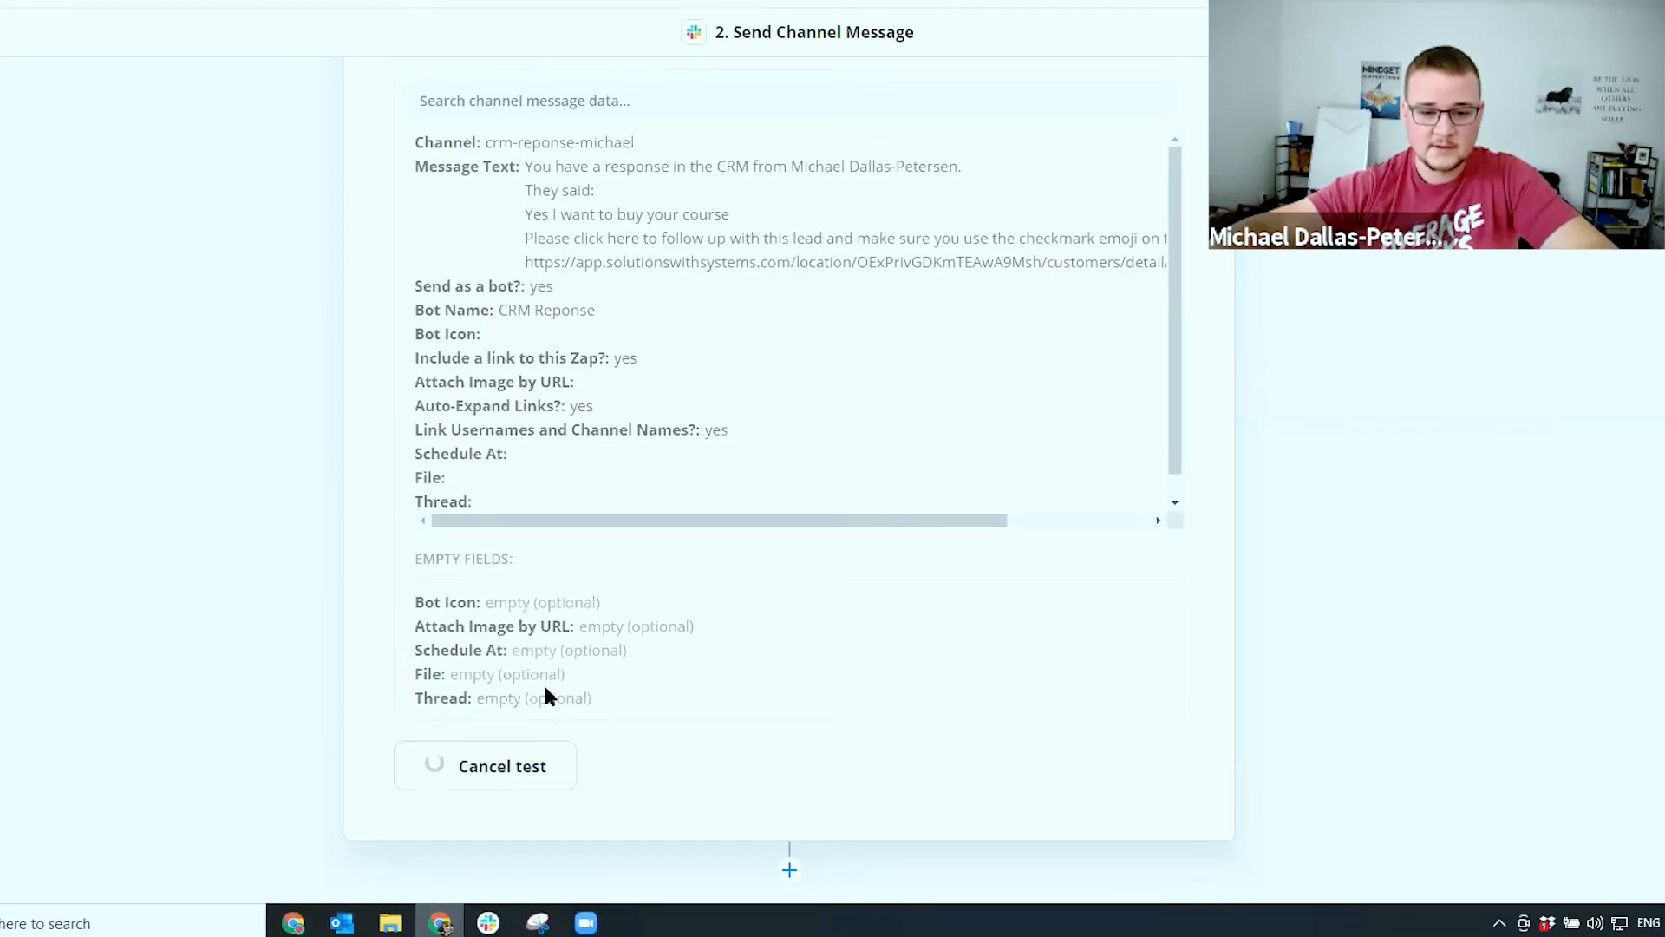
{"action": "scroll", "coordinate": [594, 528], "scroll_direction": "up", "scroll_amount": 2}
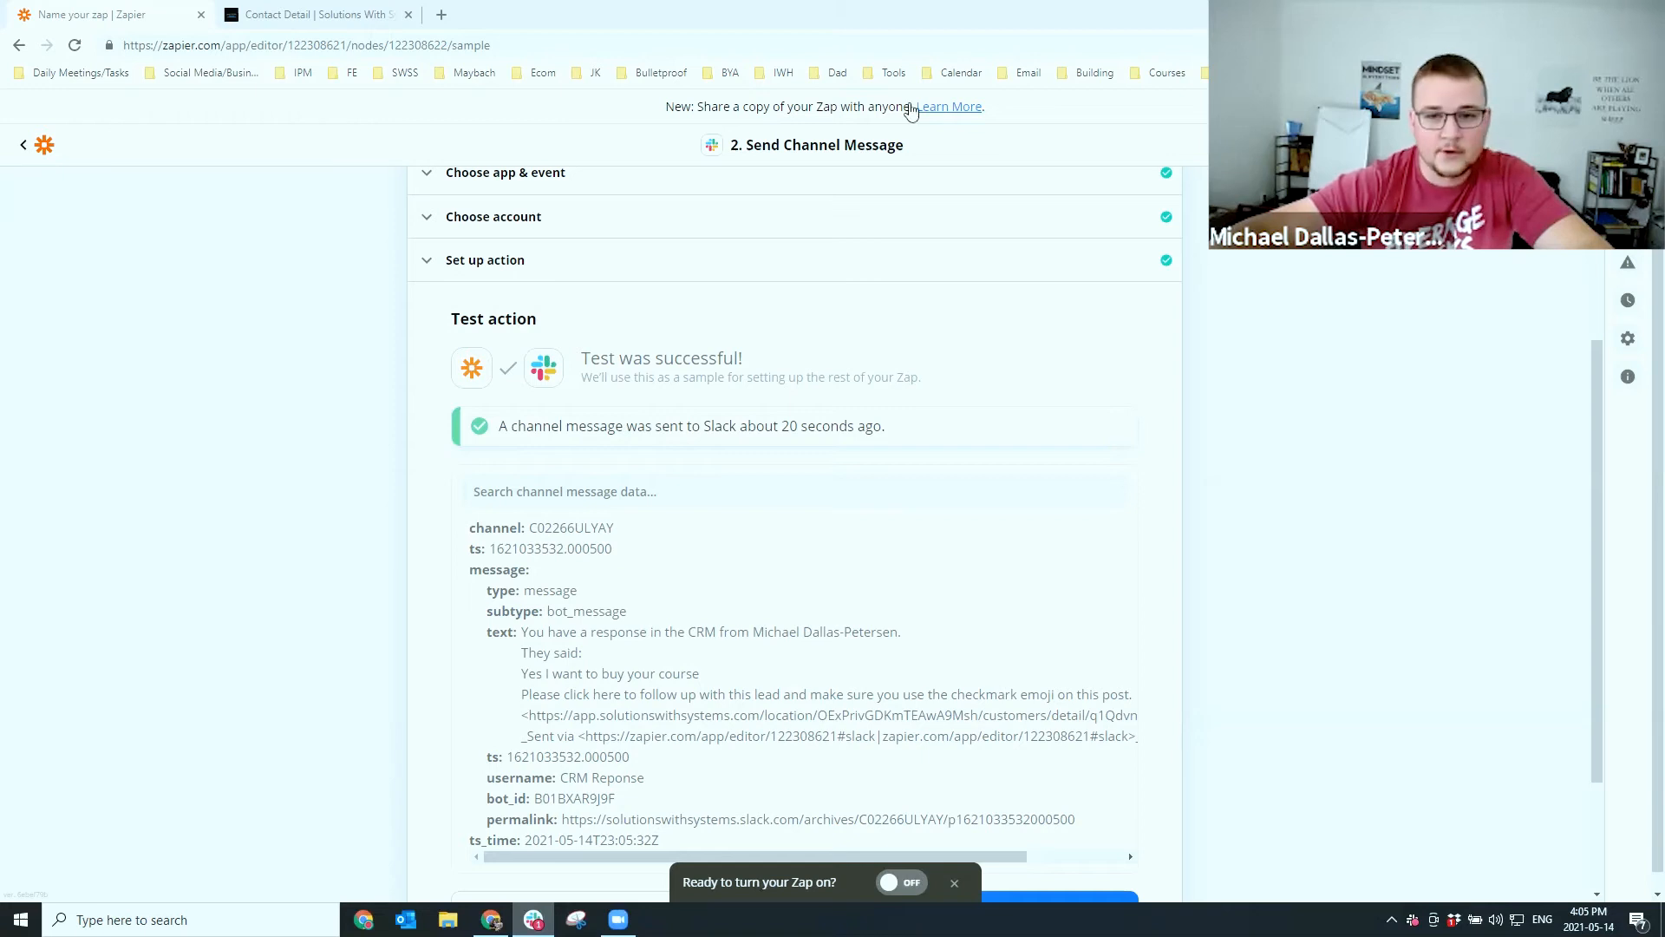
{"action": "left_click_drag", "start_coordinate": [911, 112], "coordinate": [1074, 109]}
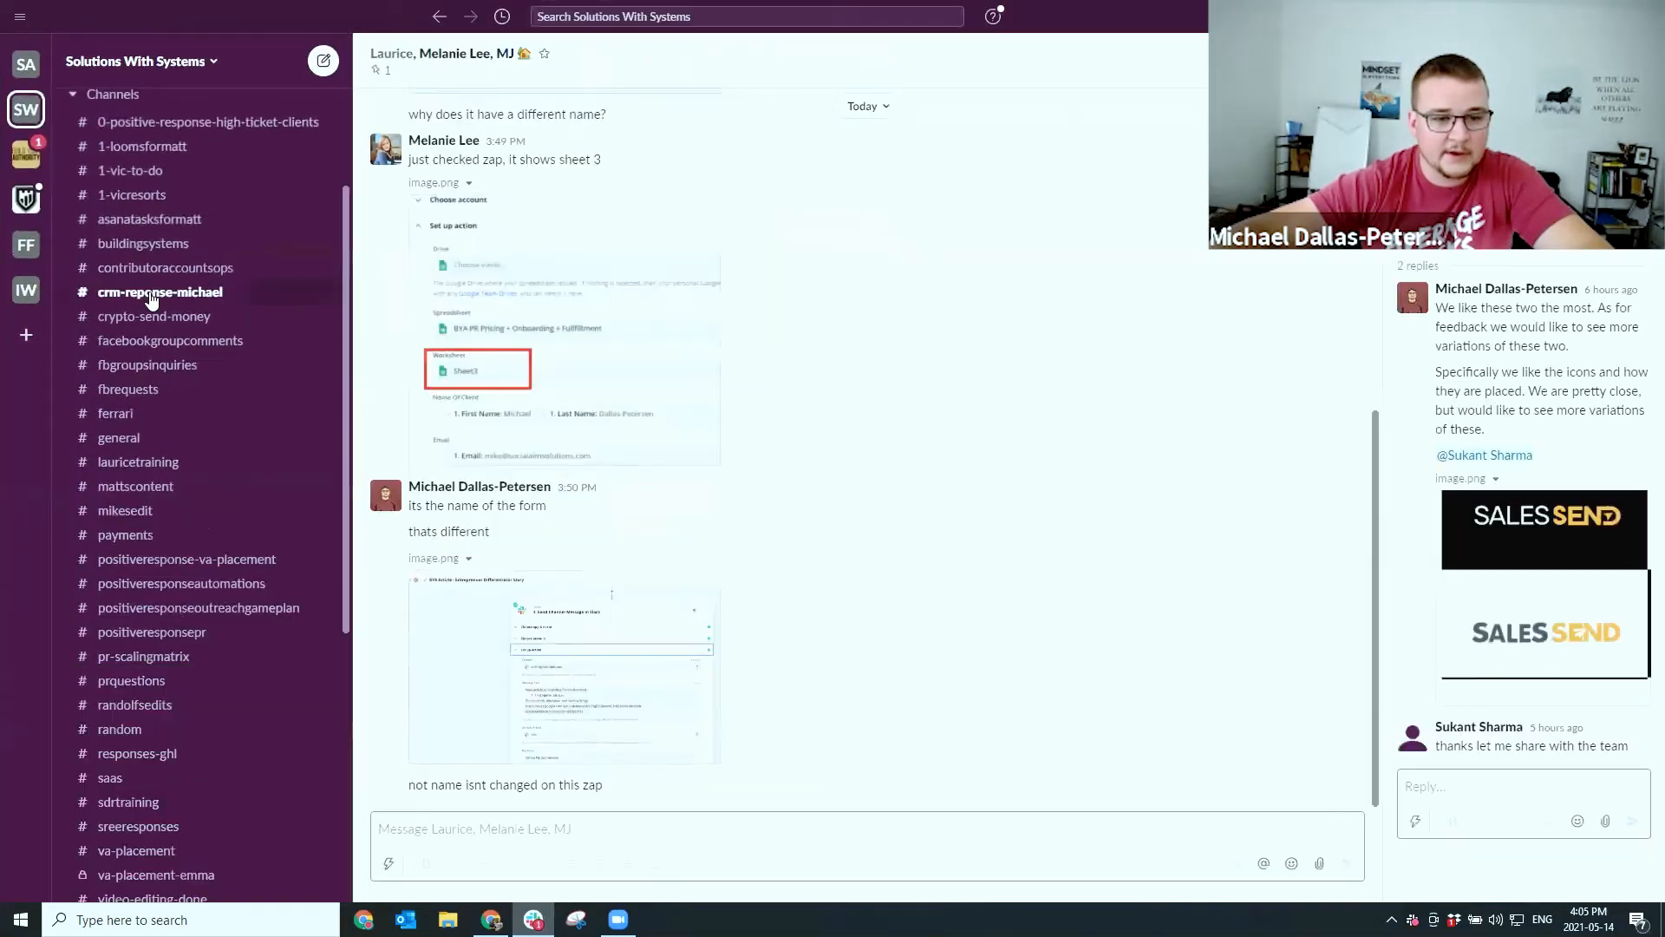
In the crm-reponse channel, follow the bot post's link to confirm it opens the contact's CRM record
{"action": "left_click", "coordinate": [149, 296]}
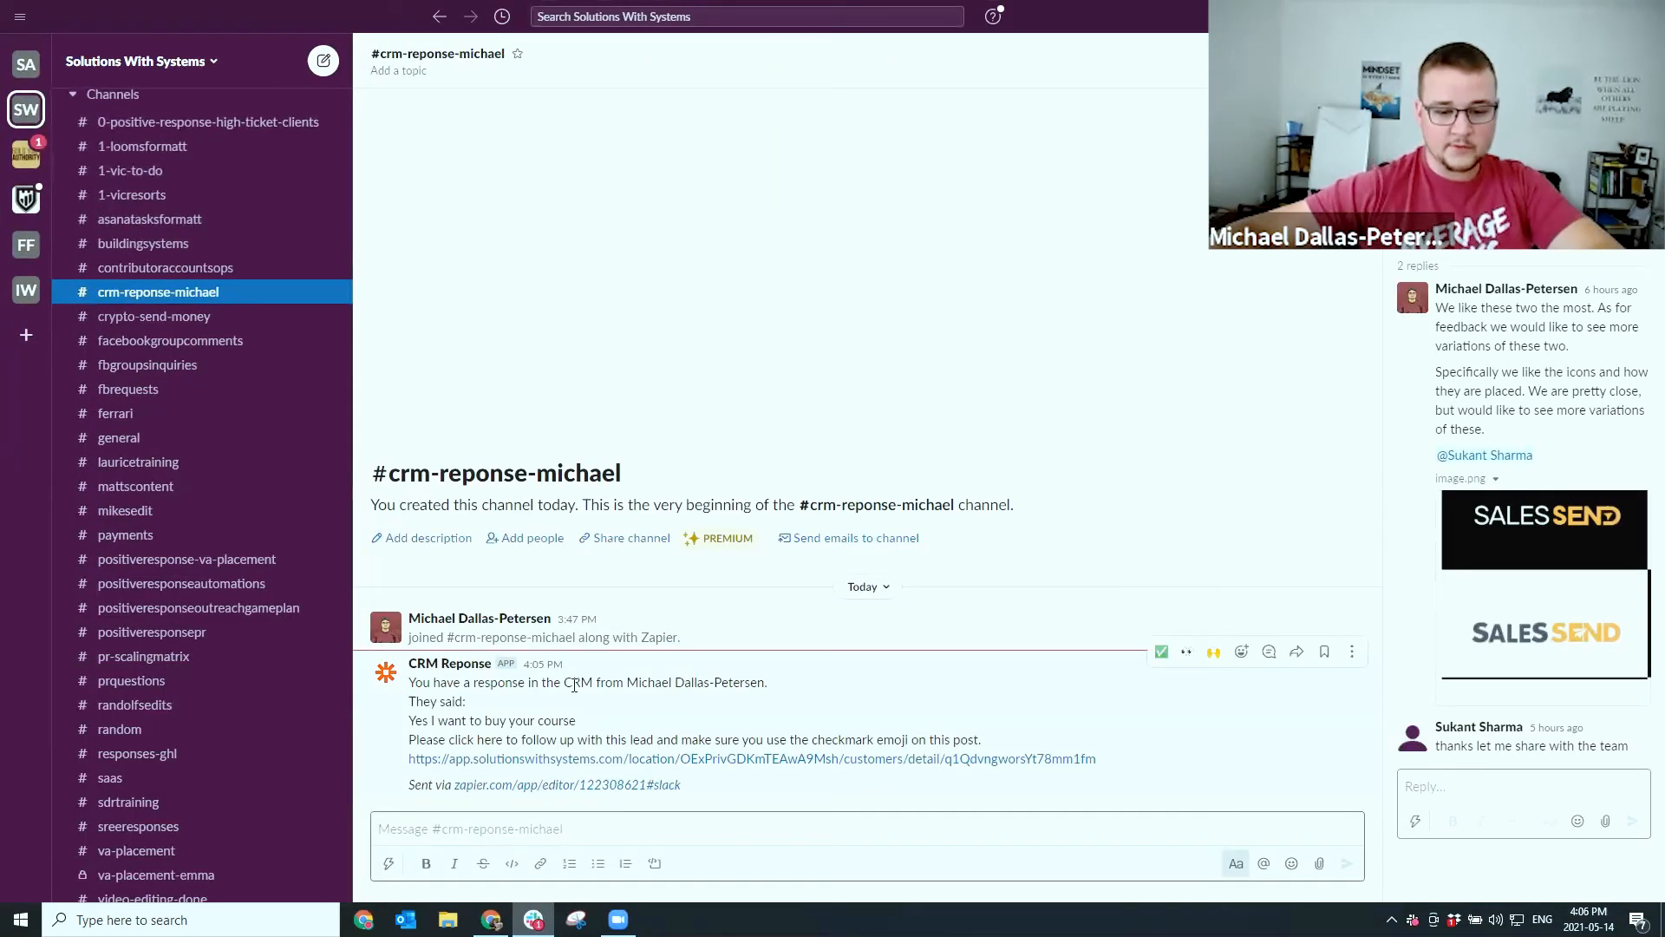
{"action": "left_click_drag", "start_coordinate": [415, 721], "coordinate": [598, 731]}
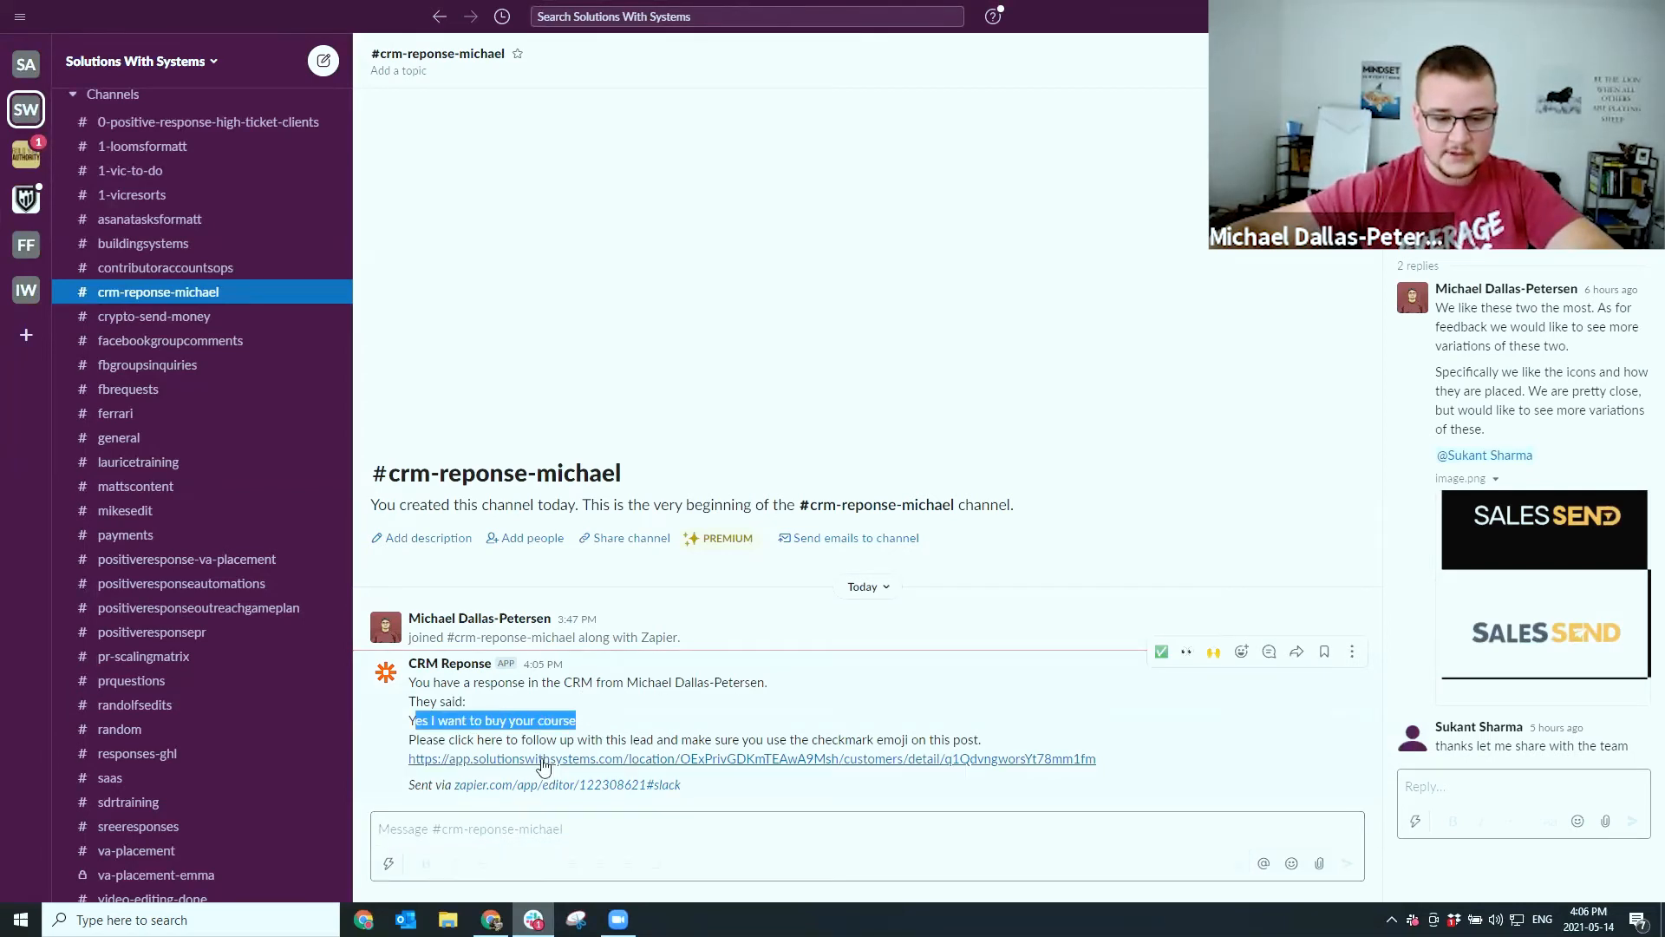
{"action": "left_click", "coordinate": [771, 759]}
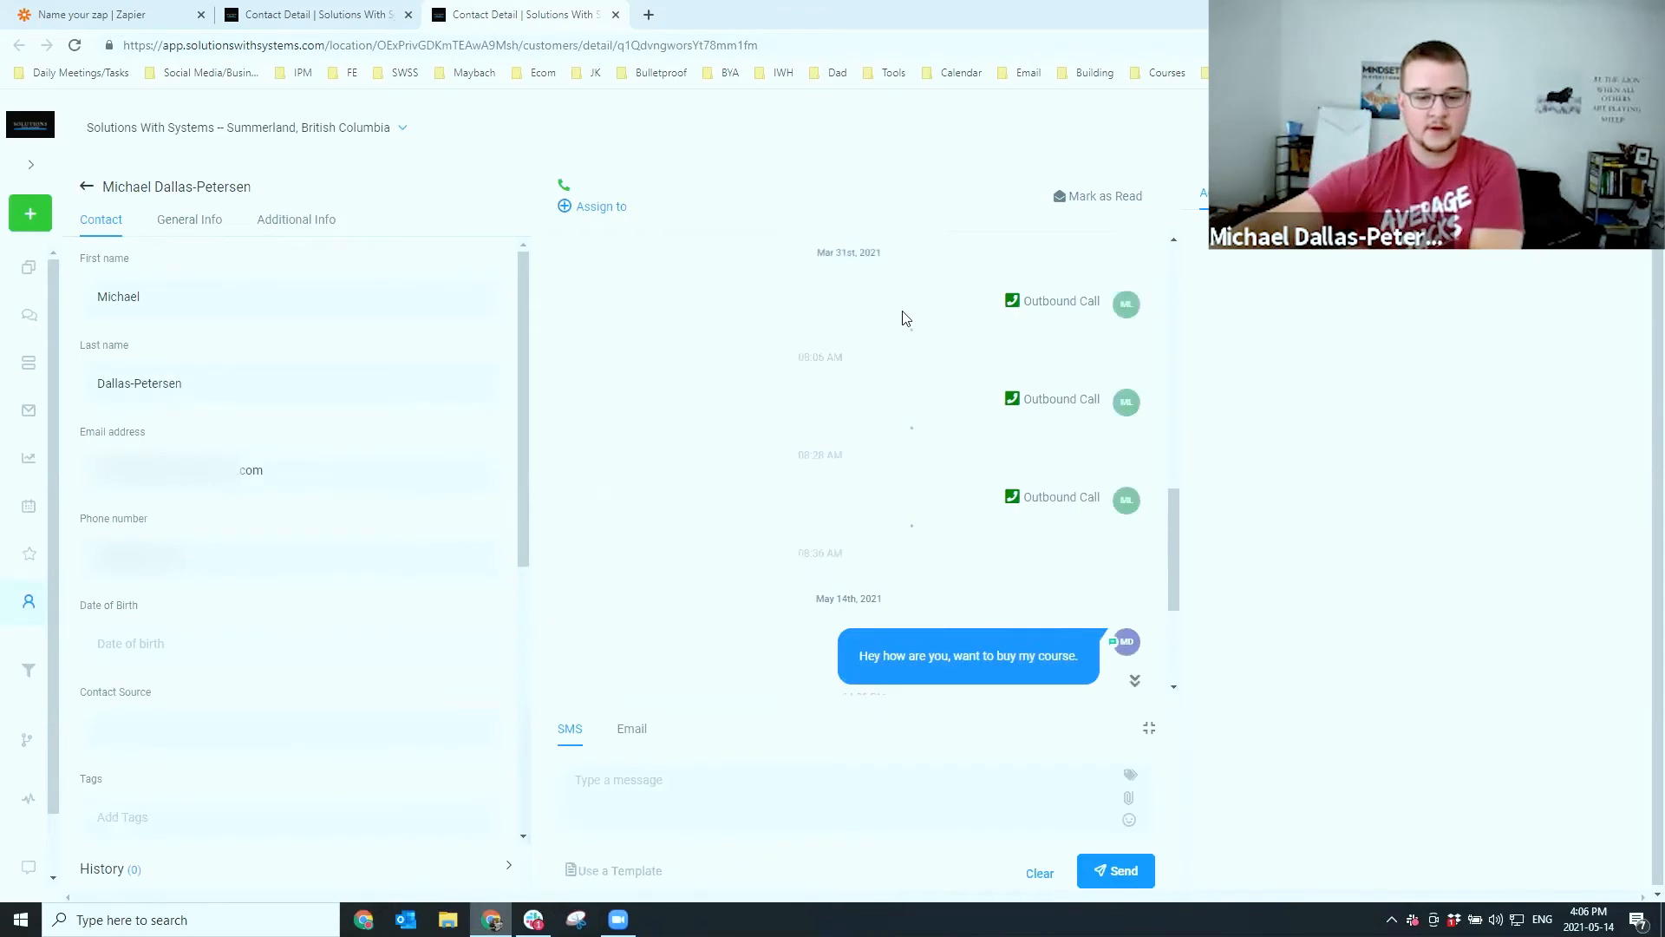
{"action": "left_click", "coordinate": [616, 17]}
{"action": "left_click", "coordinate": [1634, 745]}
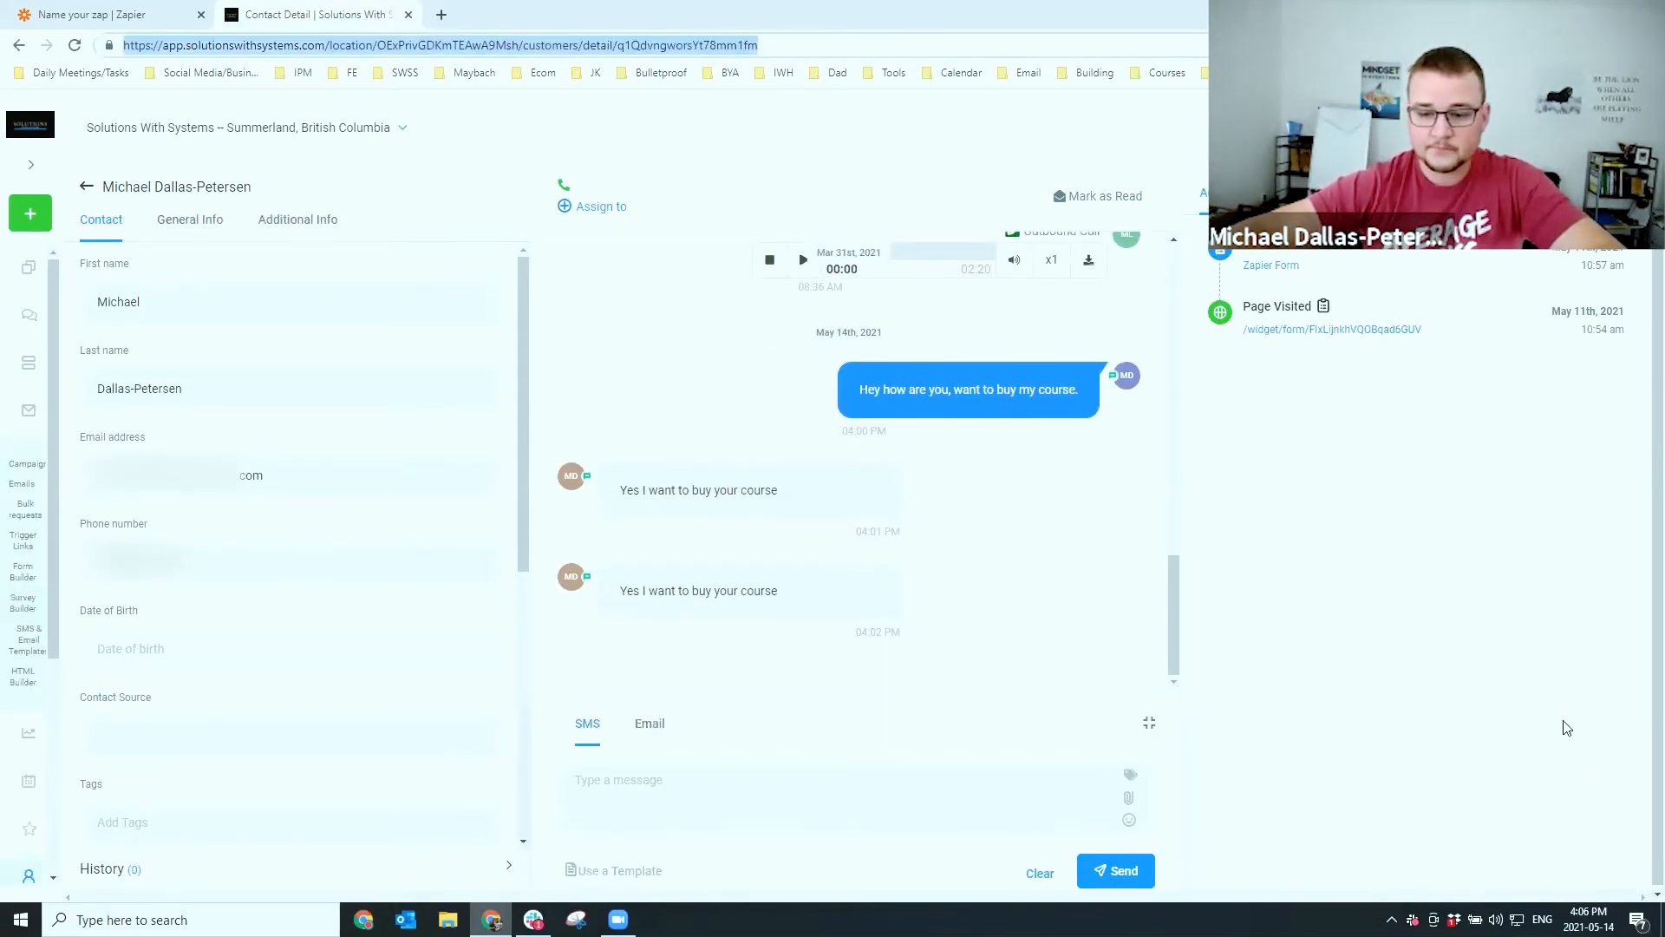
Turn the Zap on and go back to its setup
{"action": "left_click", "coordinate": [84, 21]}
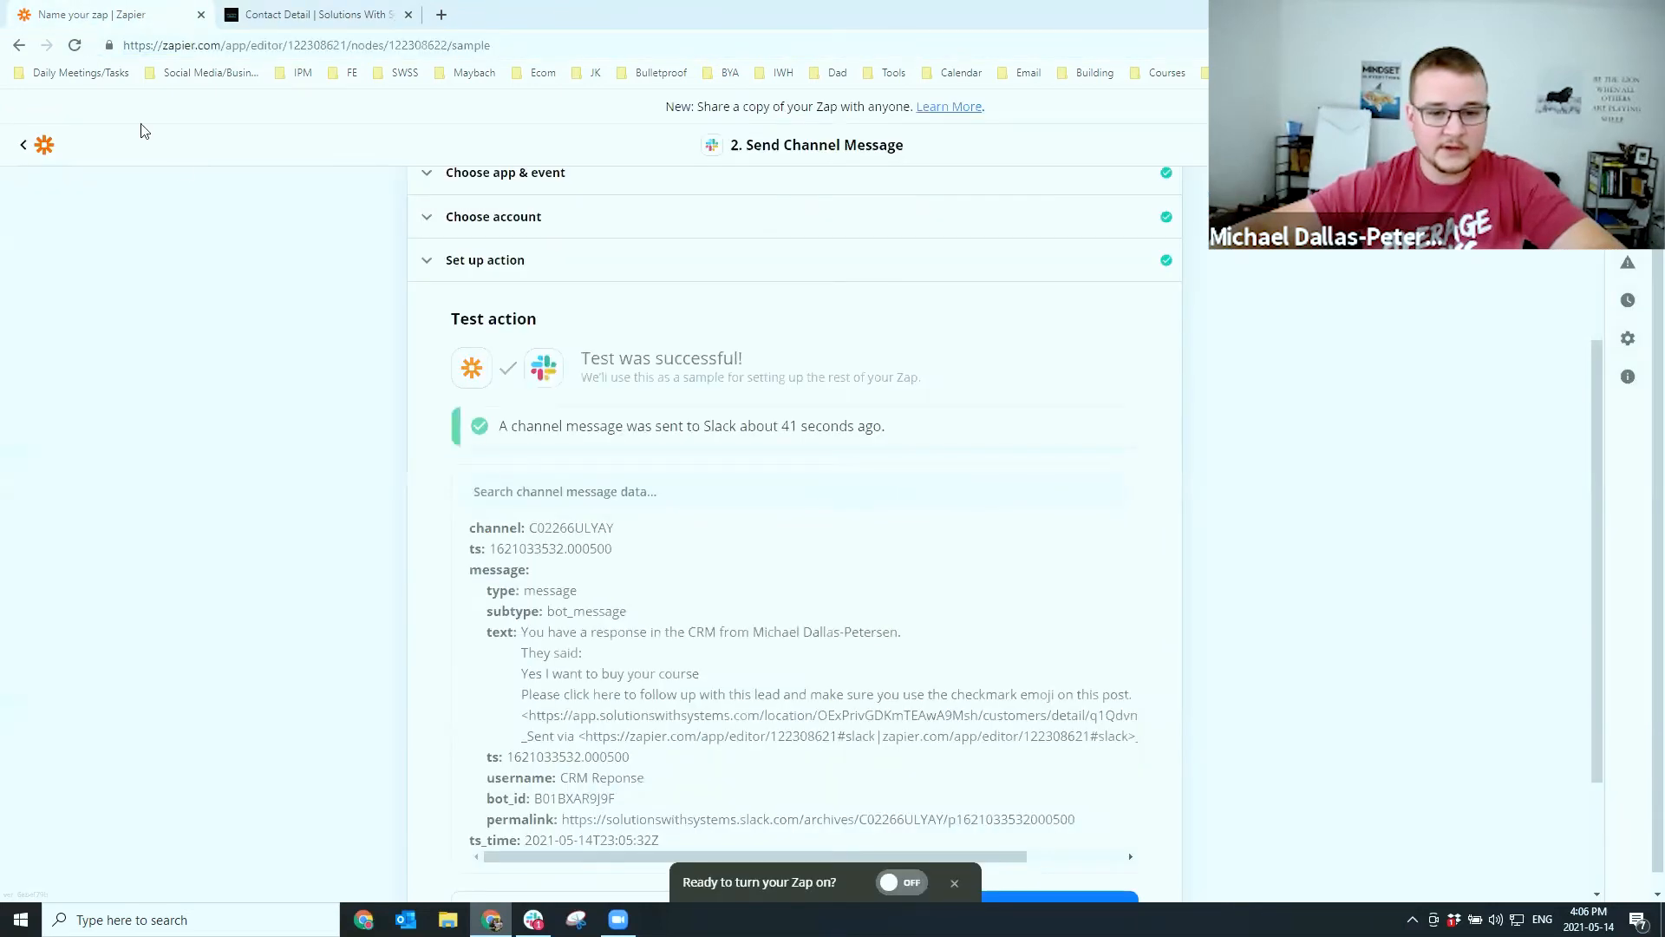
{"action": "scroll", "coordinate": [903, 792], "scroll_direction": "down", "scroll_amount": 3}
{"action": "left_click", "coordinate": [808, 829]}
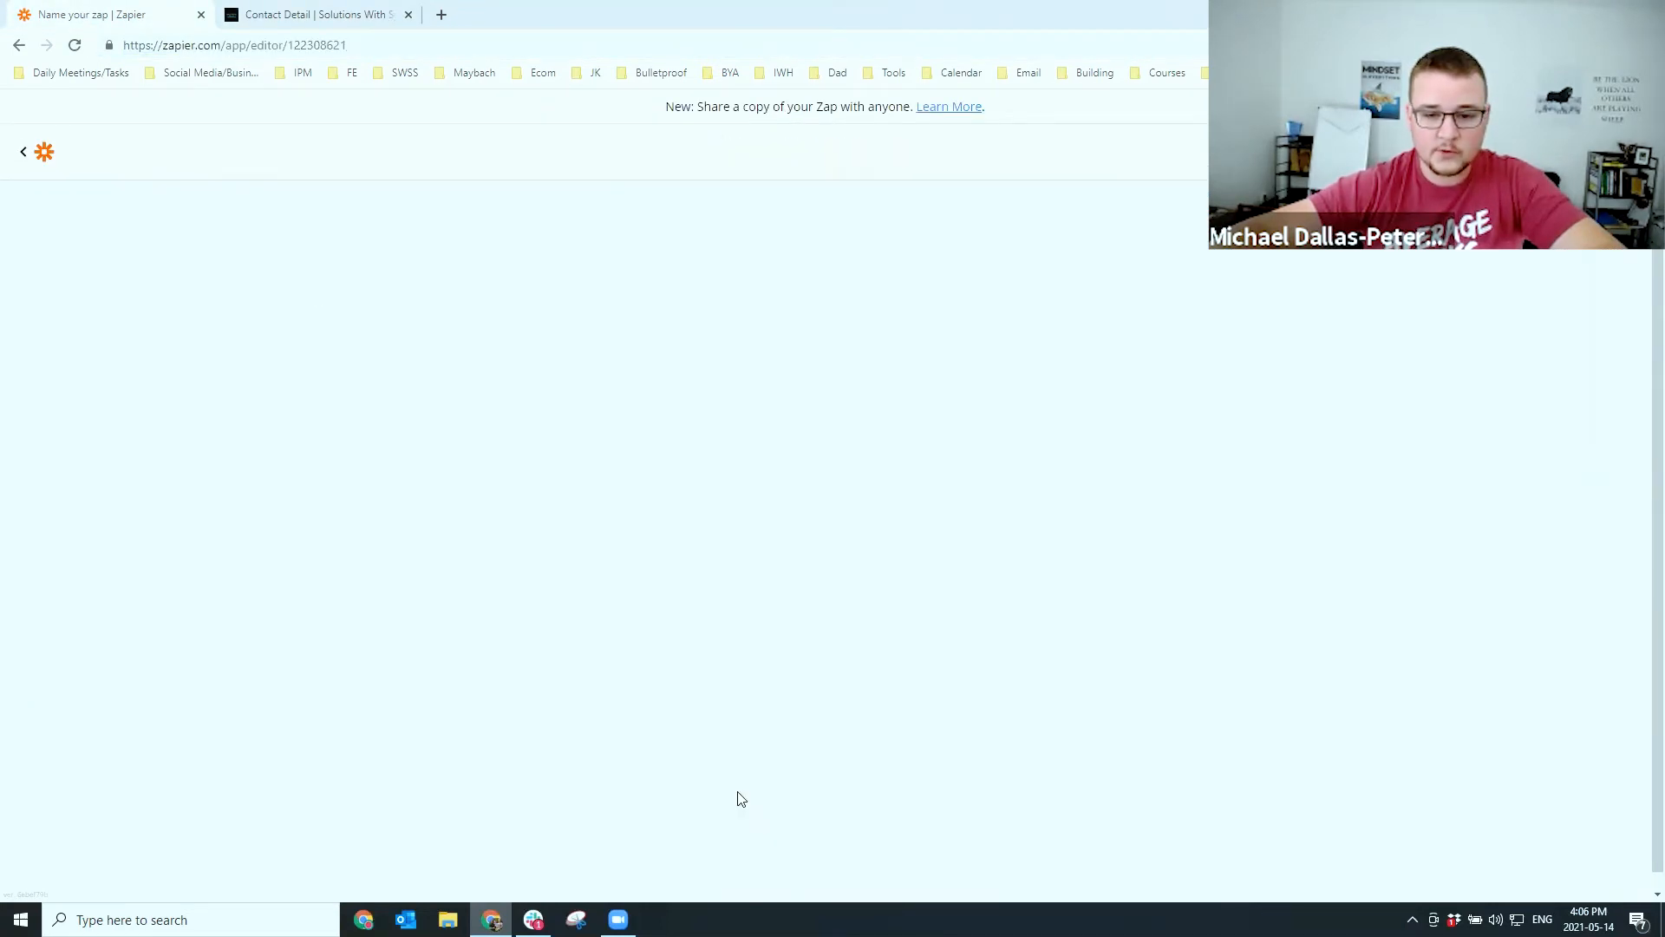
{"action": "left_click", "coordinate": [828, 427]}
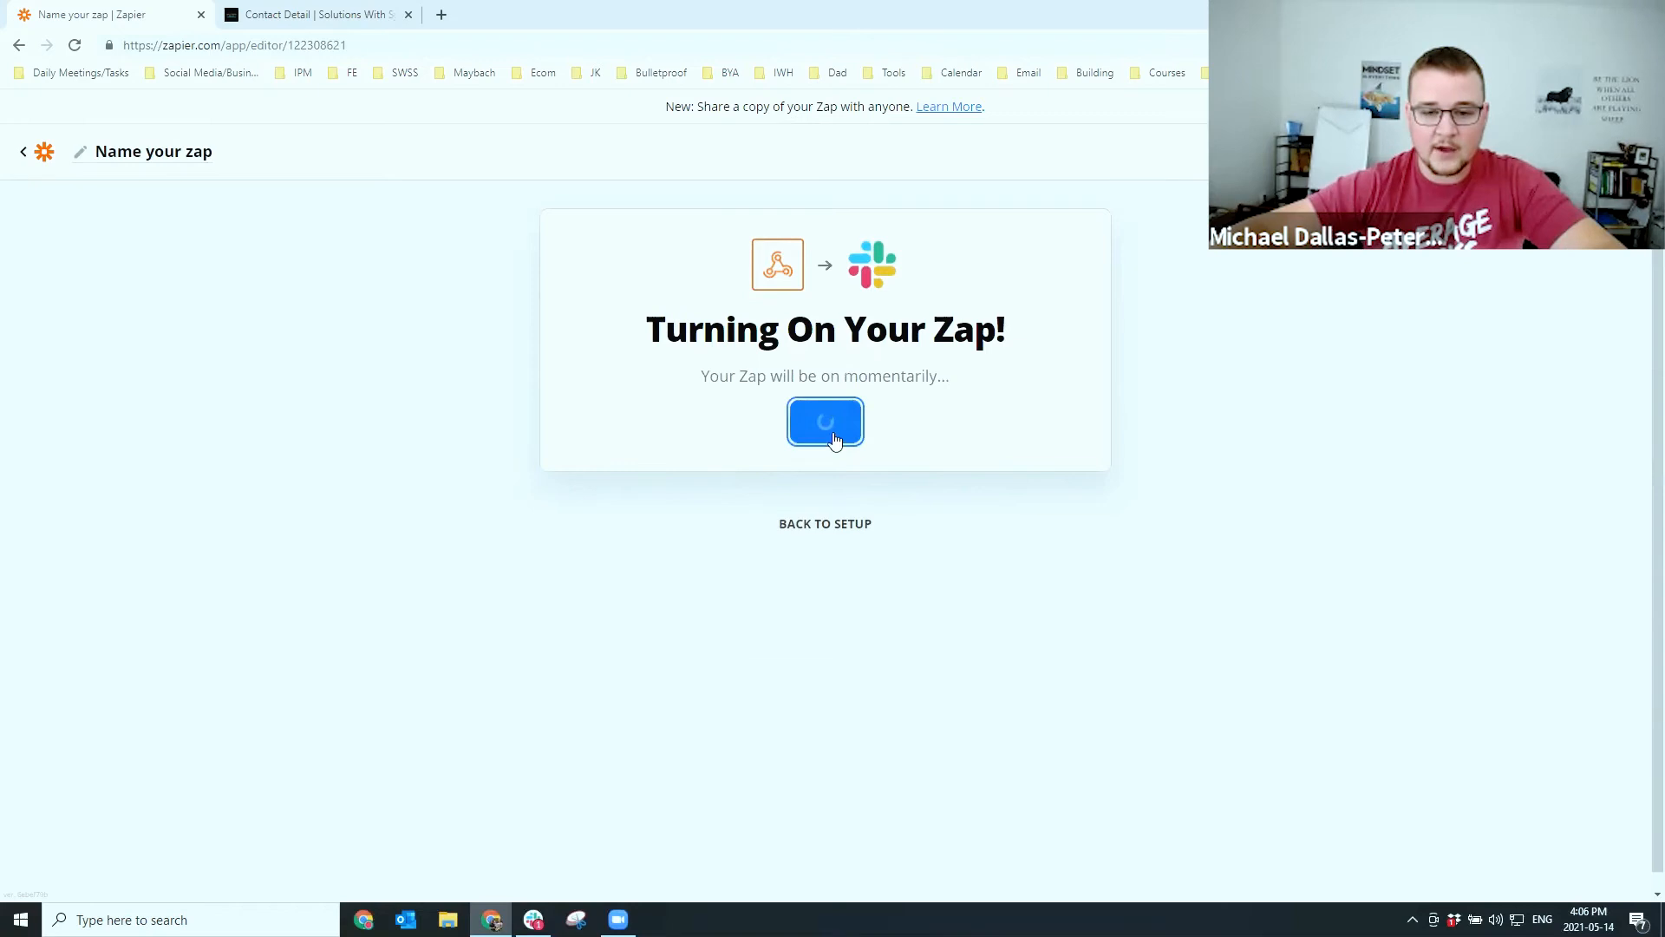
{"action": "left_click", "coordinate": [831, 569]}
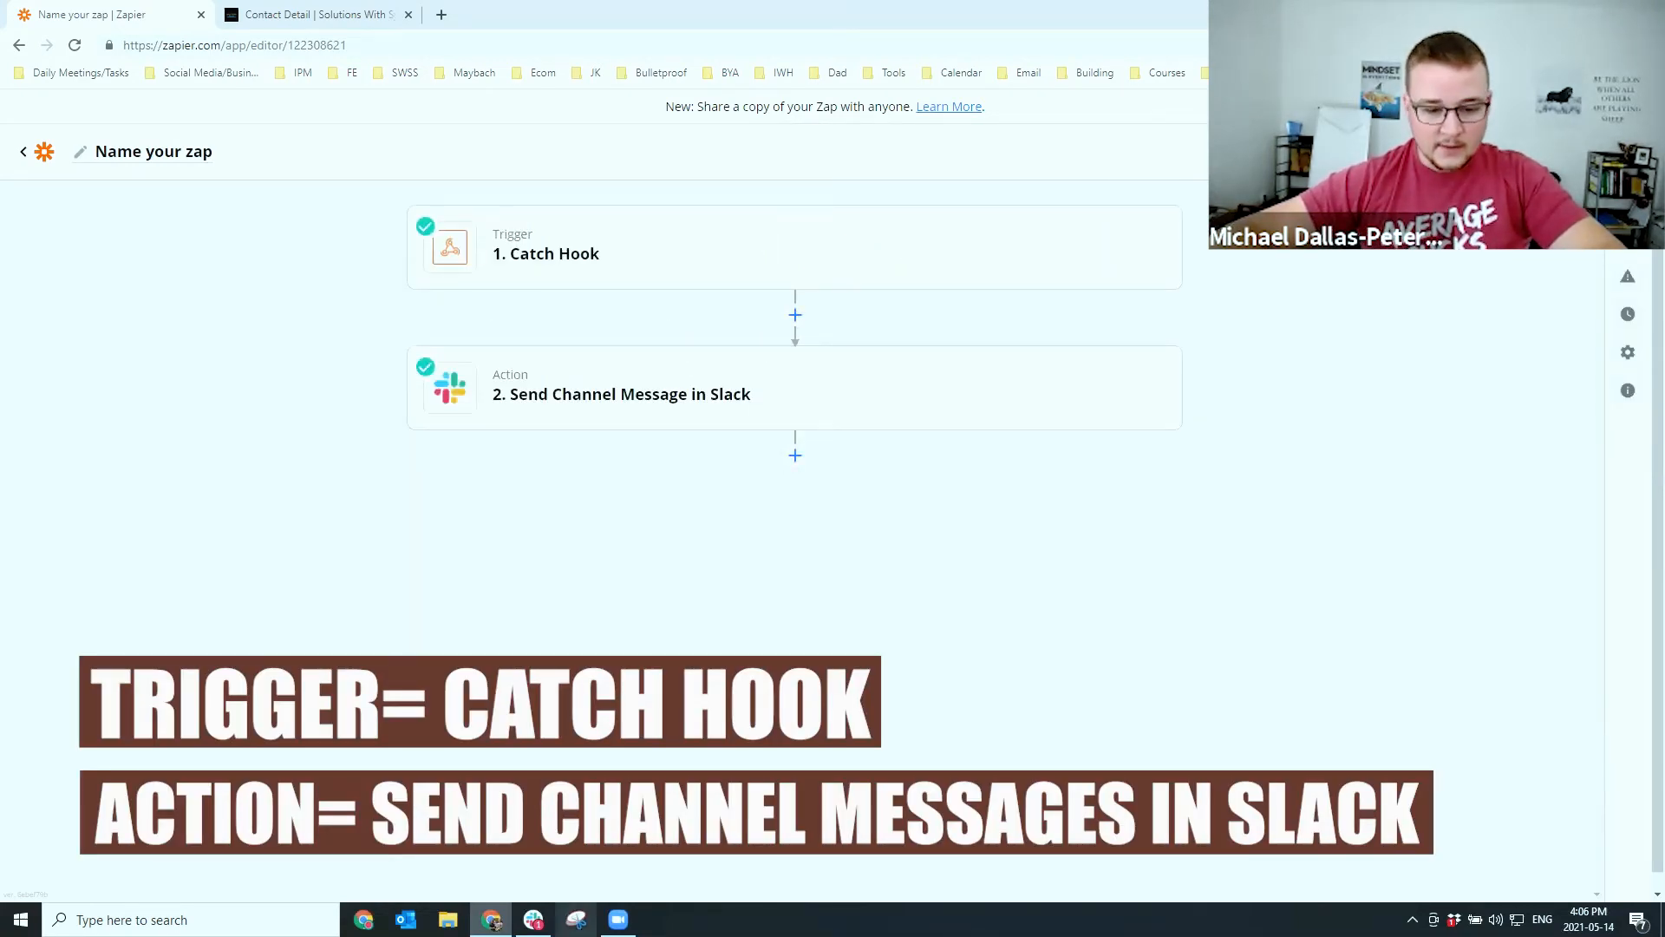
Check Slack briefly, then add a new step between Catch Hook and the Slack message
{"action": "left_click", "coordinate": [533, 920]}
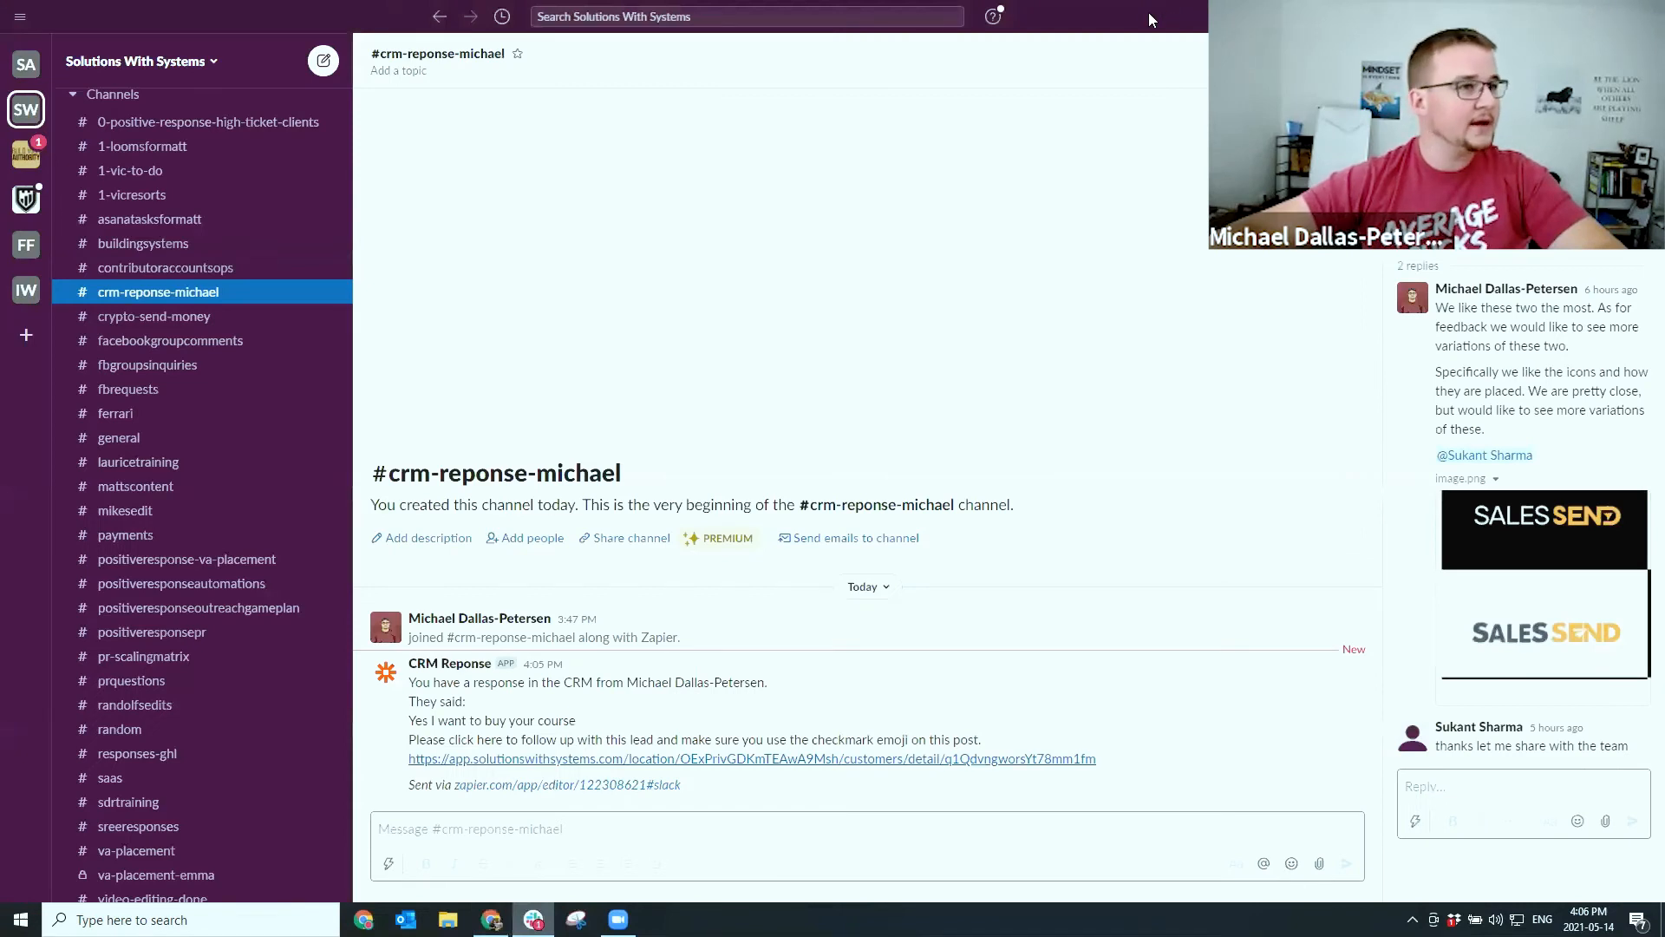
{"action": "left_click_drag", "start_coordinate": [1150, 19], "coordinate": [1664, 26]}
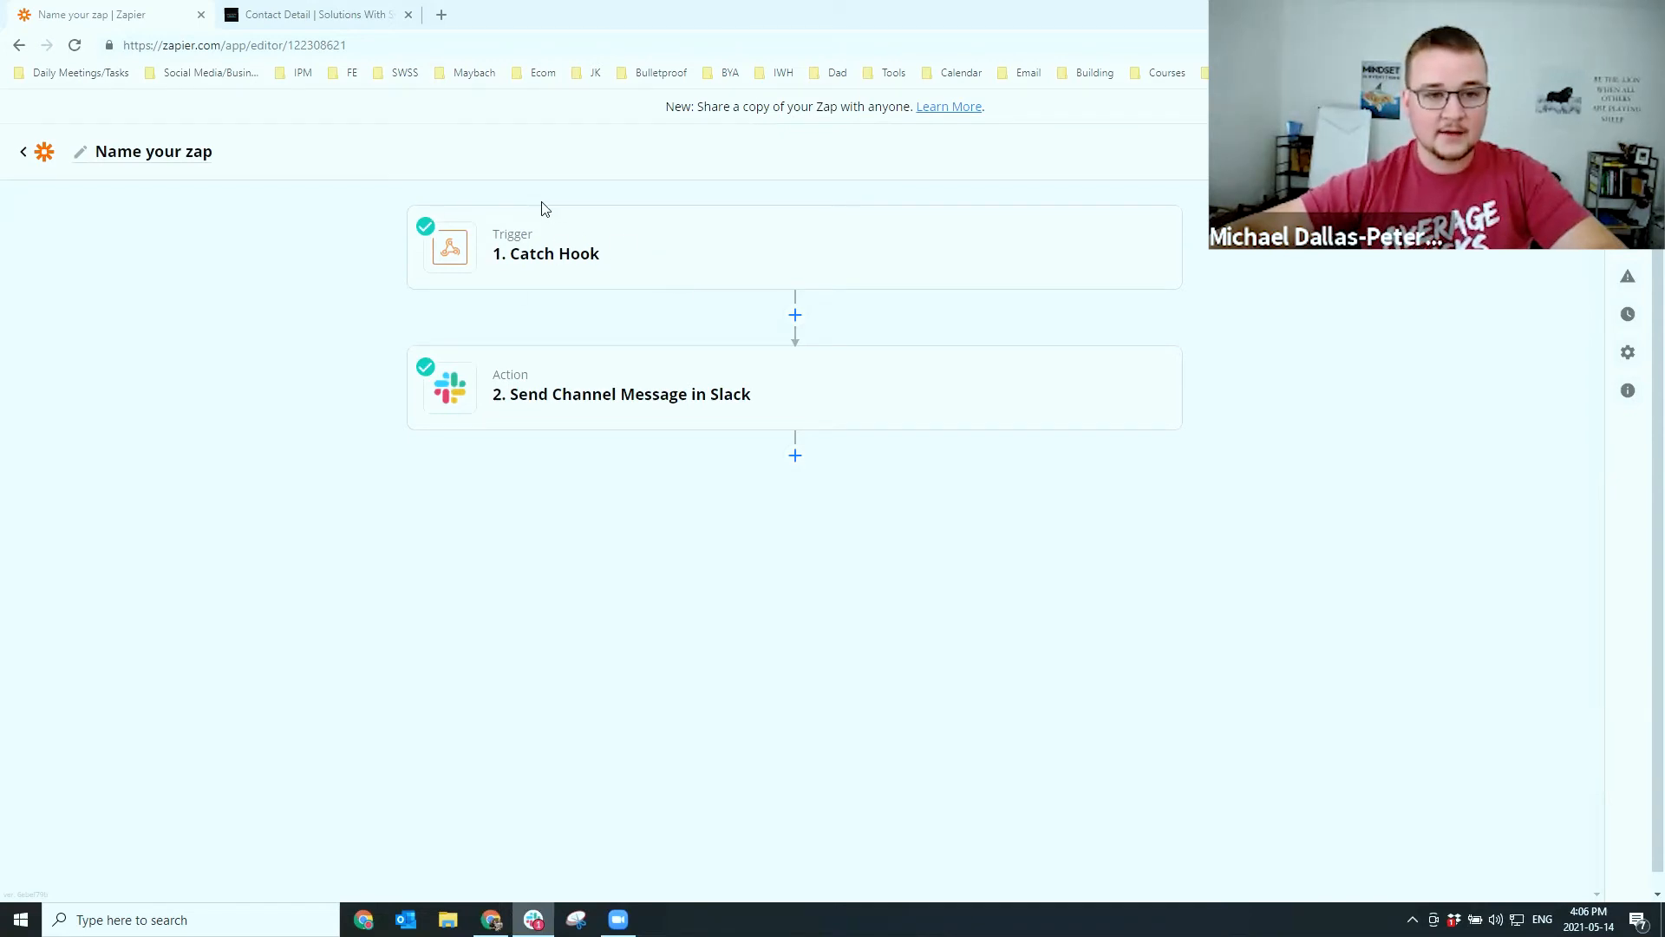
{"action": "left_click", "coordinate": [795, 317]}
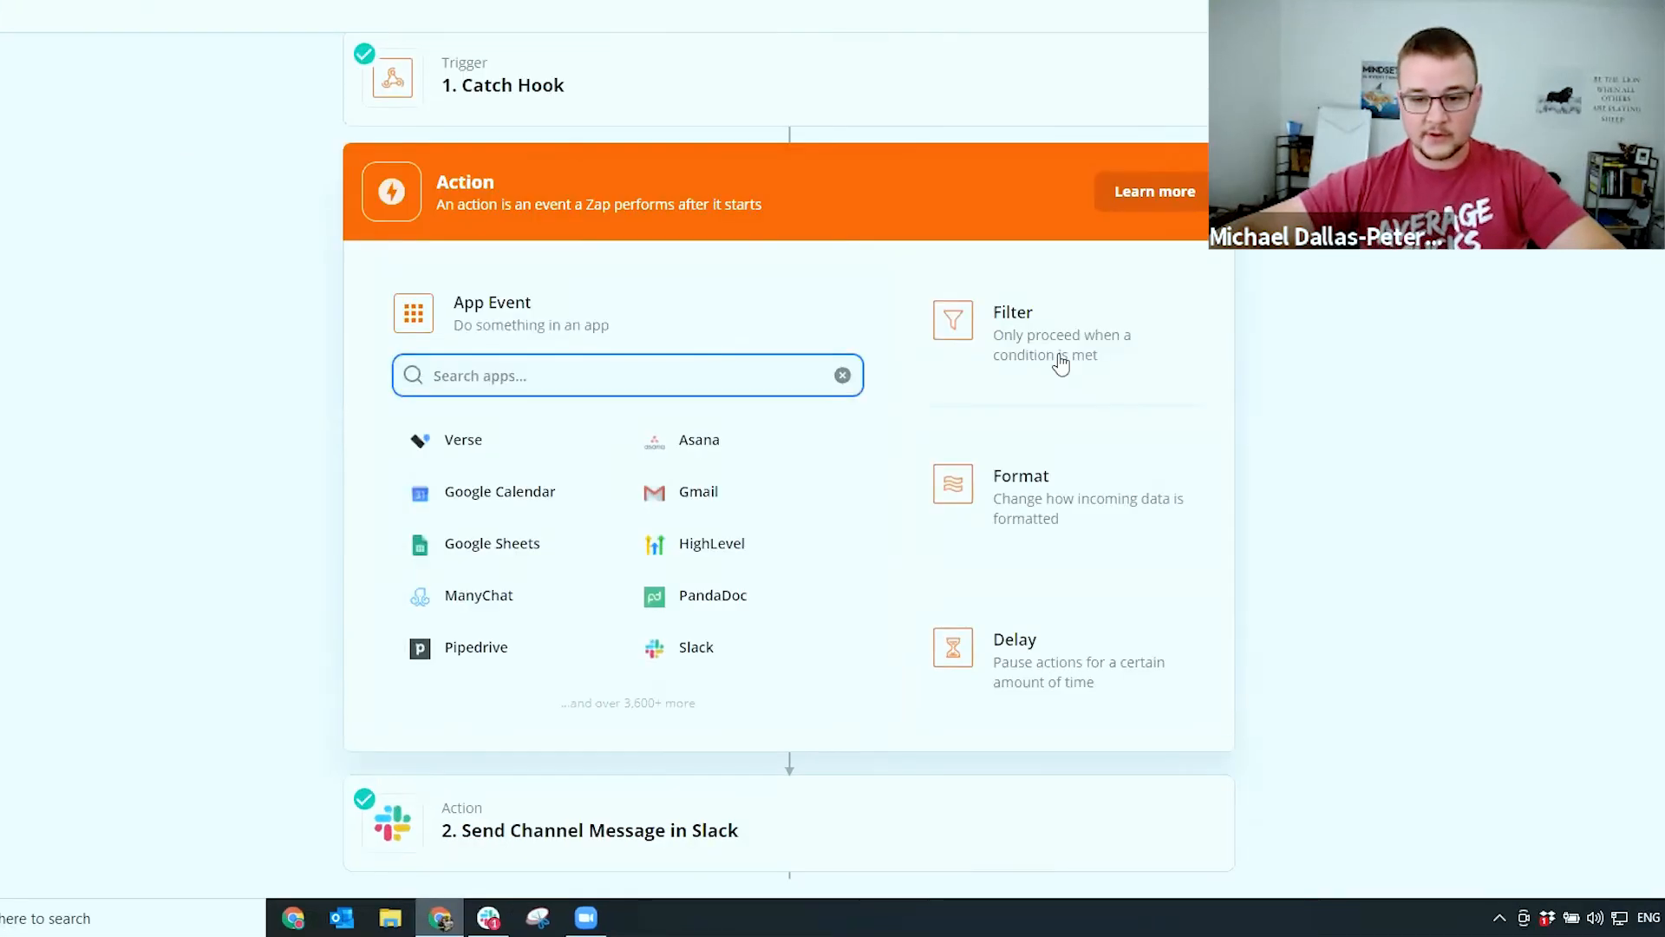
Make the new step an 'Only continue if…' filter and search its fields for 'user'
{"action": "left_click", "coordinate": [1060, 363]}
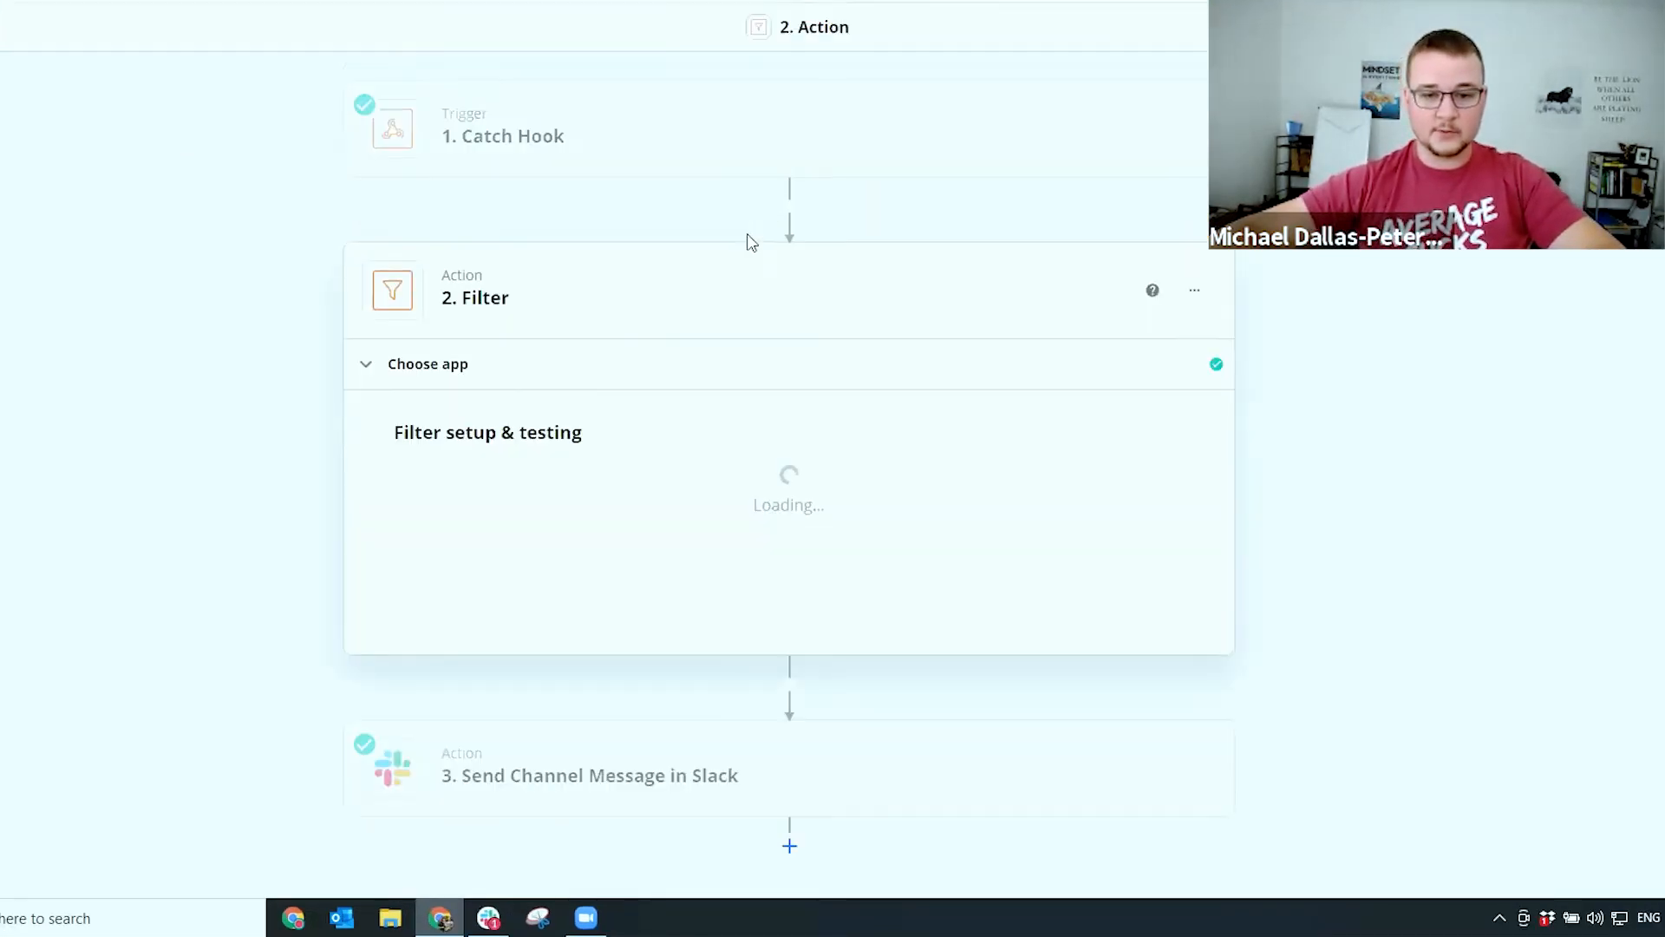
{"action": "left_click", "coordinate": [531, 508]}
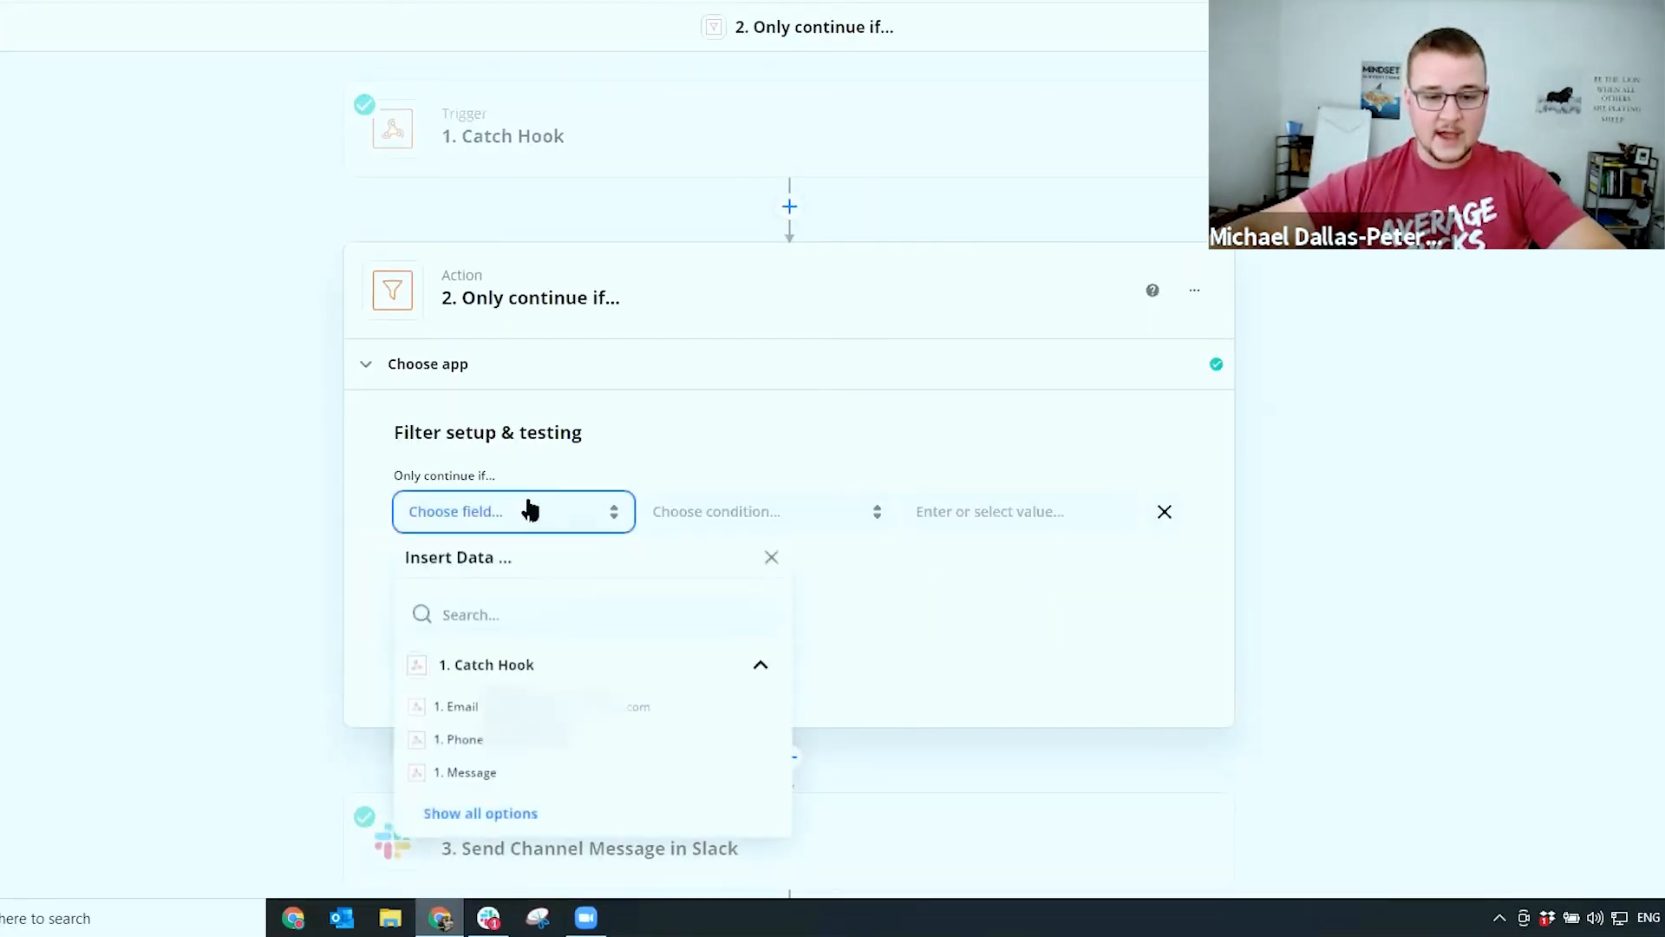
{"action": "left_click", "coordinate": [512, 606]}
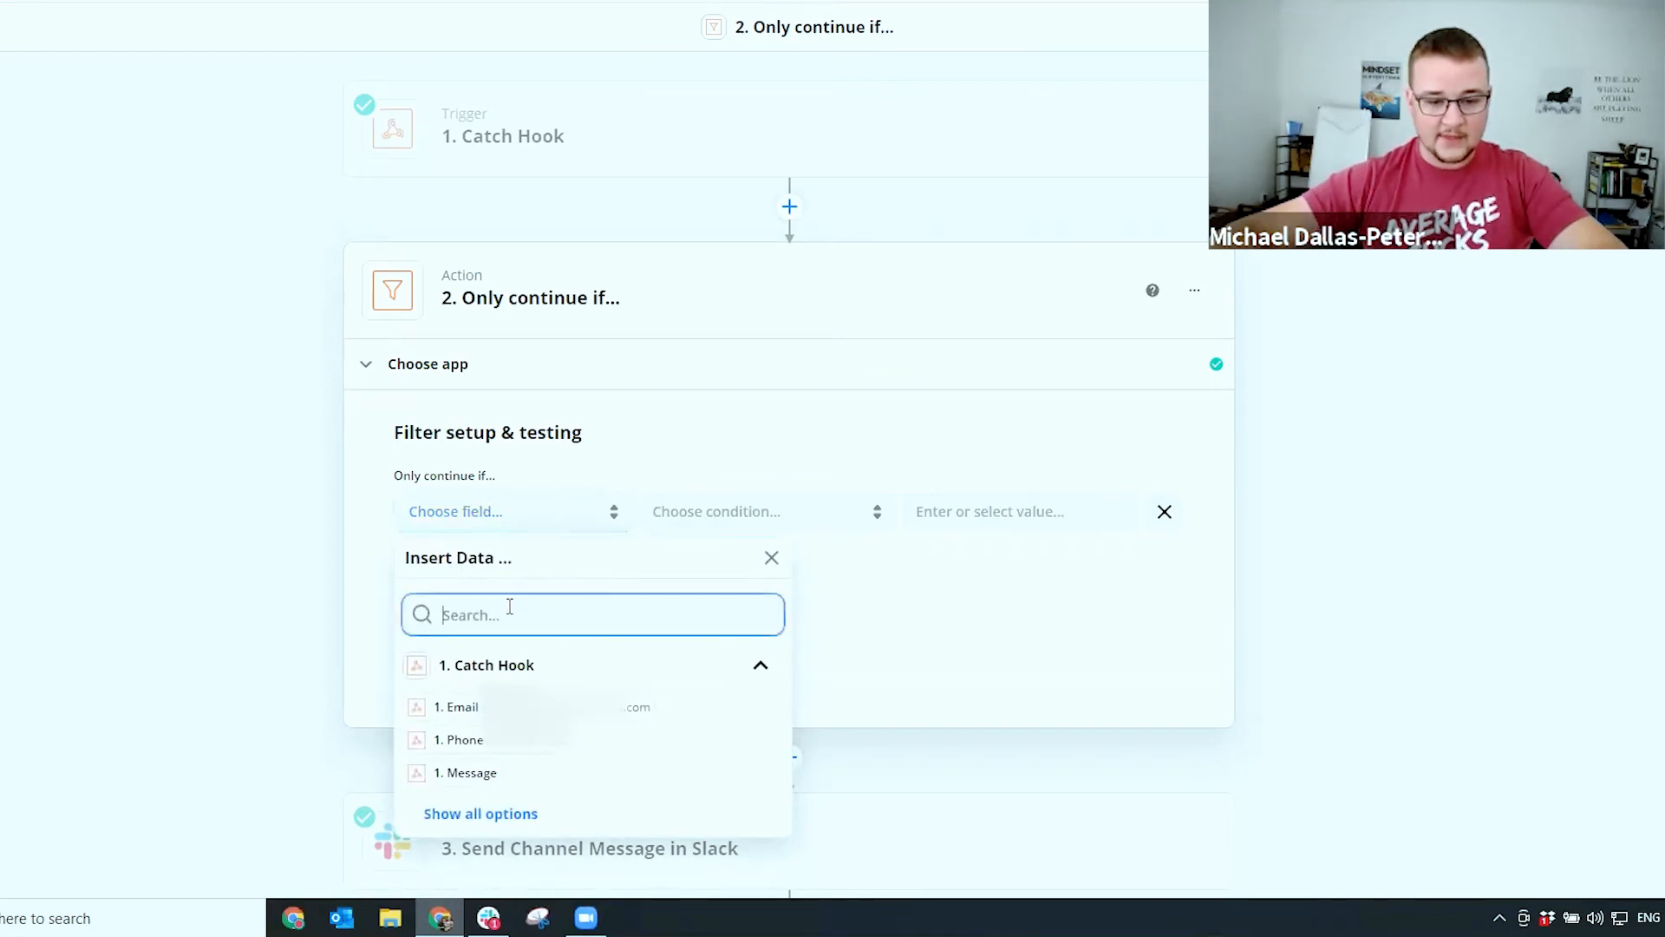
{"action": "type", "text": "assin"}
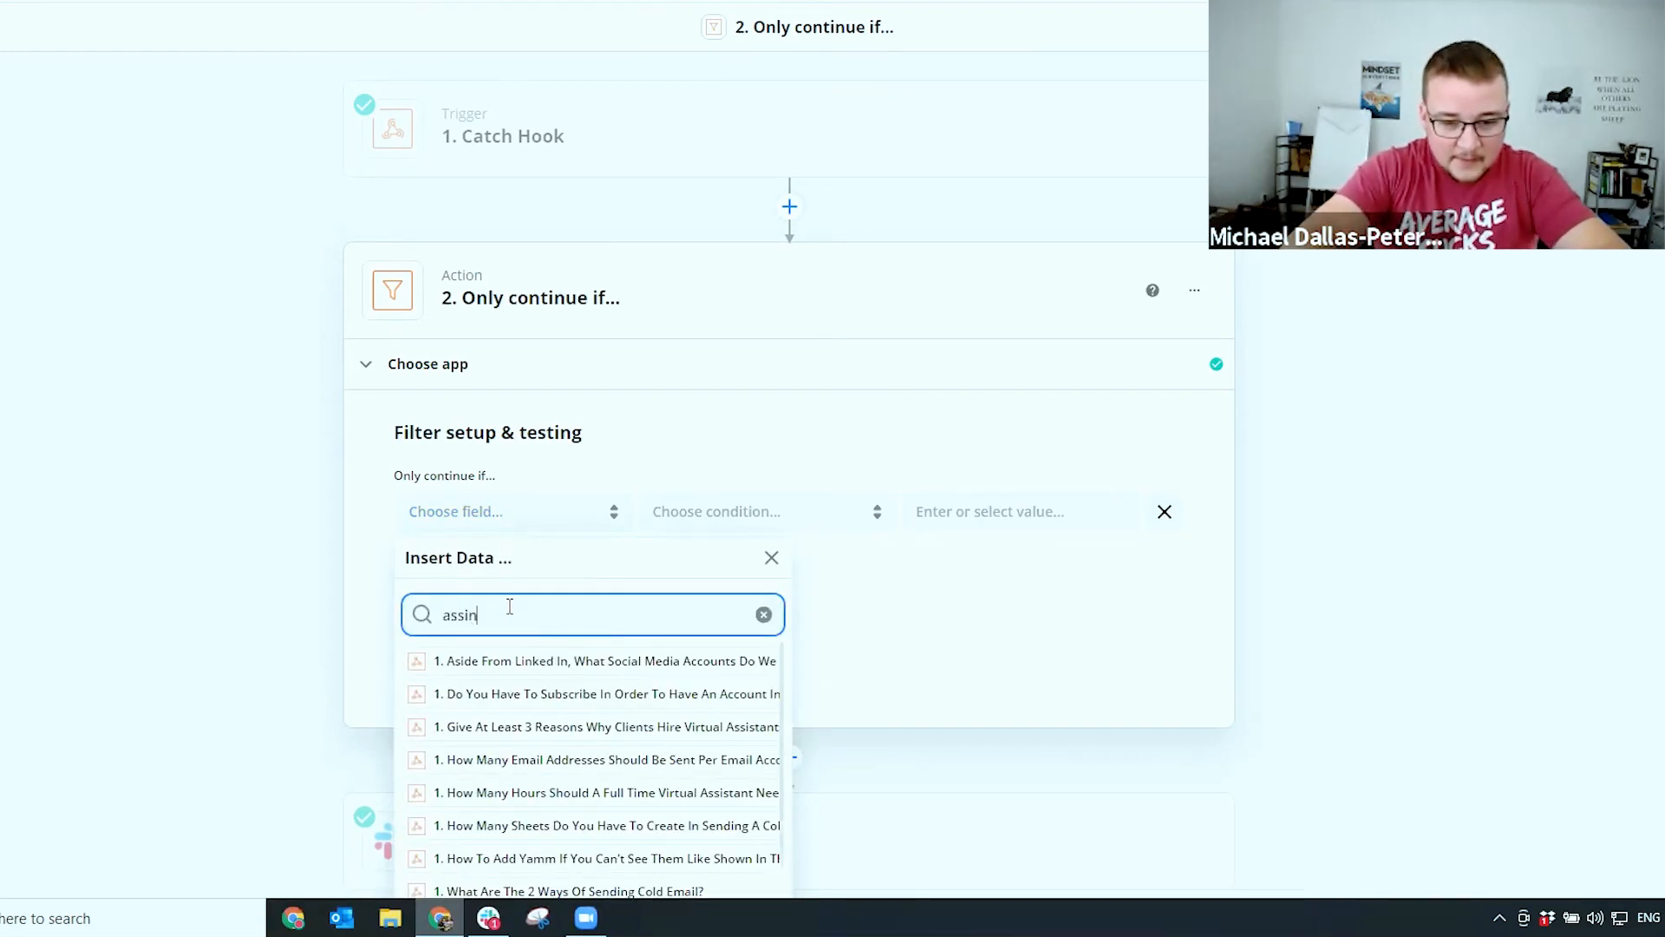
{"action": "key", "text": "BackSpace"}
{"action": "key", "text": "BackSpace"}
{"action": "key", "text": "BackSpace"}
{"action": "key", "text": "BackSpace"}
{"action": "key", "text": "BackSpace"}
{"action": "type", "text": "user"}
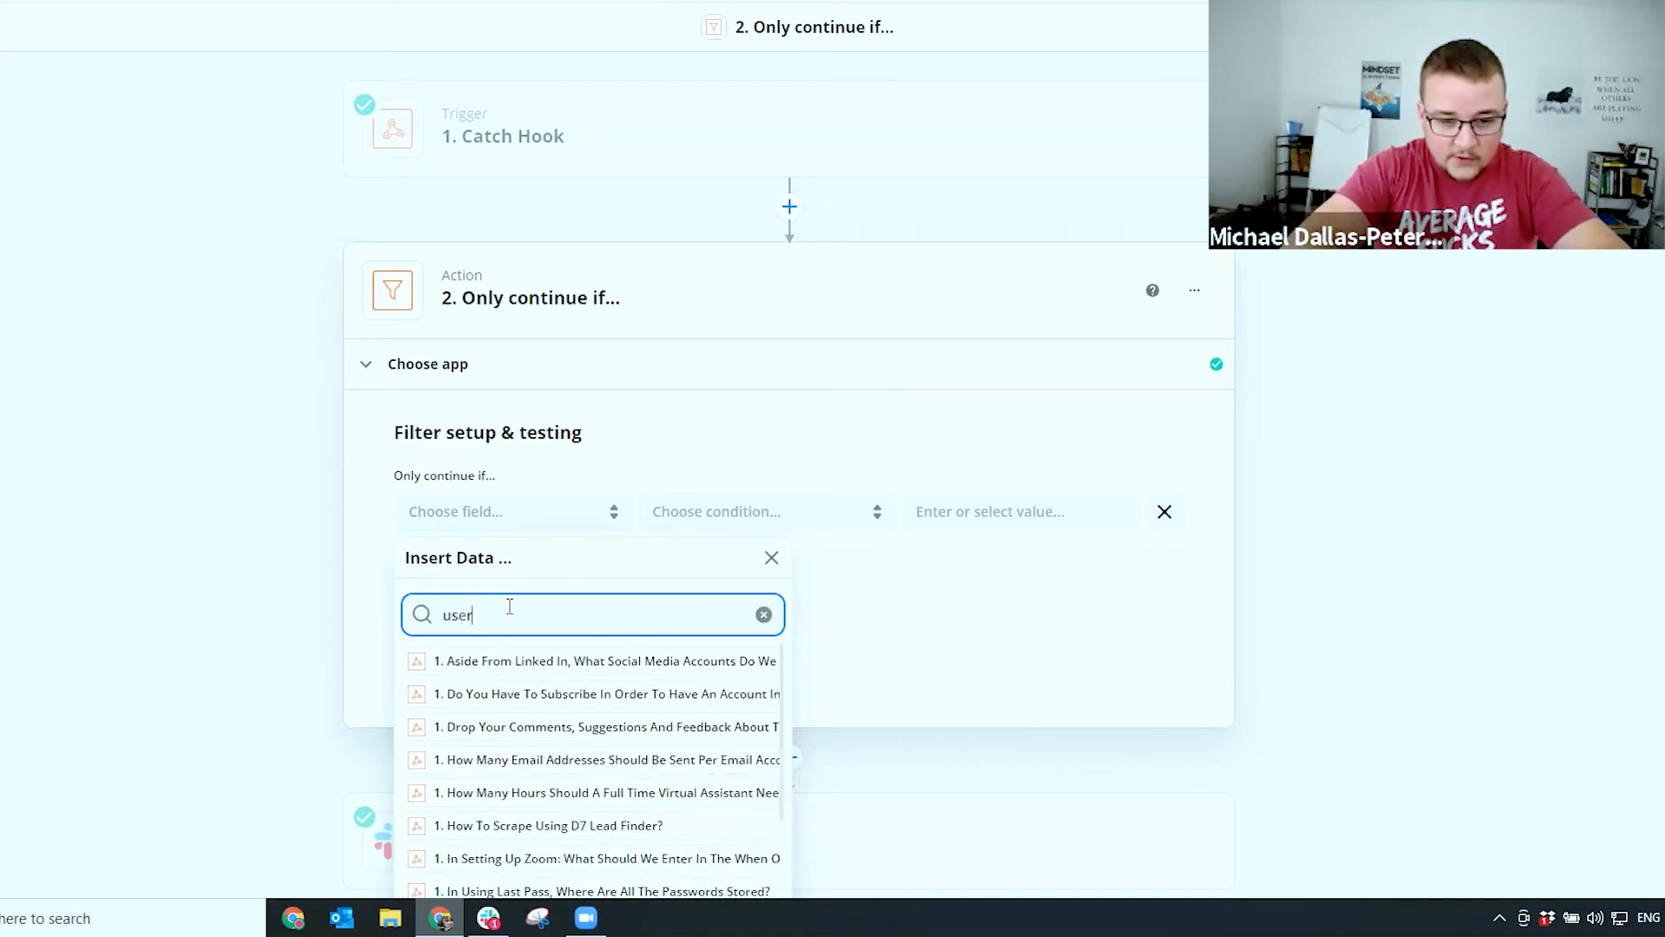
{"action": "scroll", "coordinate": [569, 742], "scroll_direction": "down", "scroll_amount": 10}
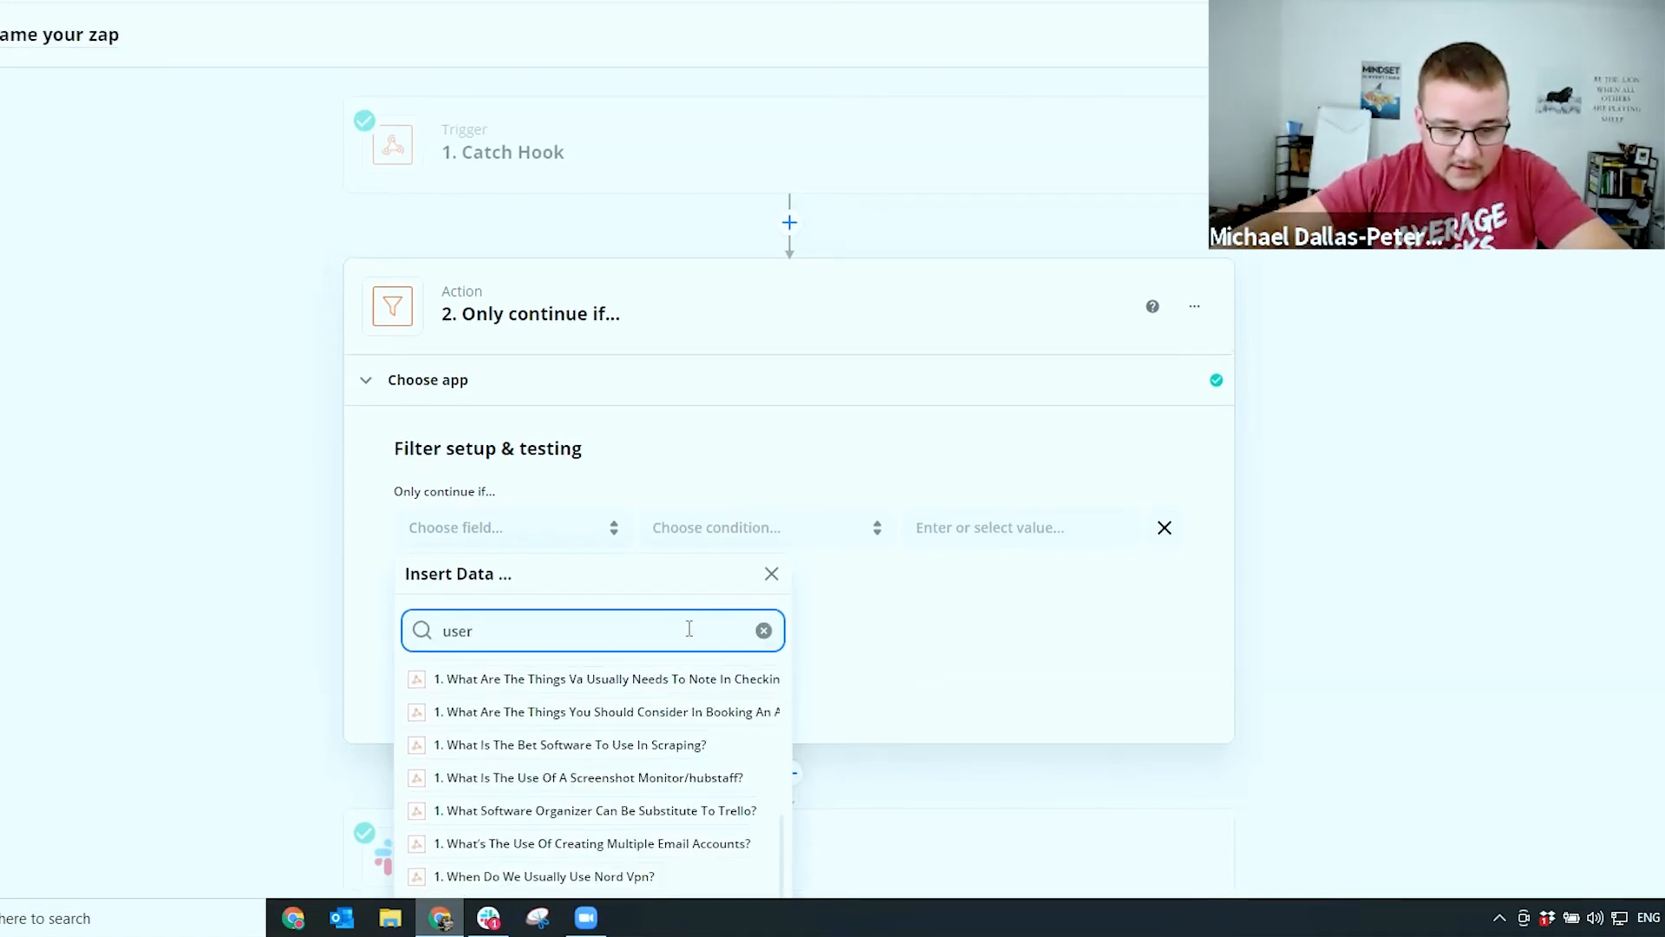
{"action": "scroll", "coordinate": [280, 622], "scroll_direction": "down", "scroll_amount": 1}
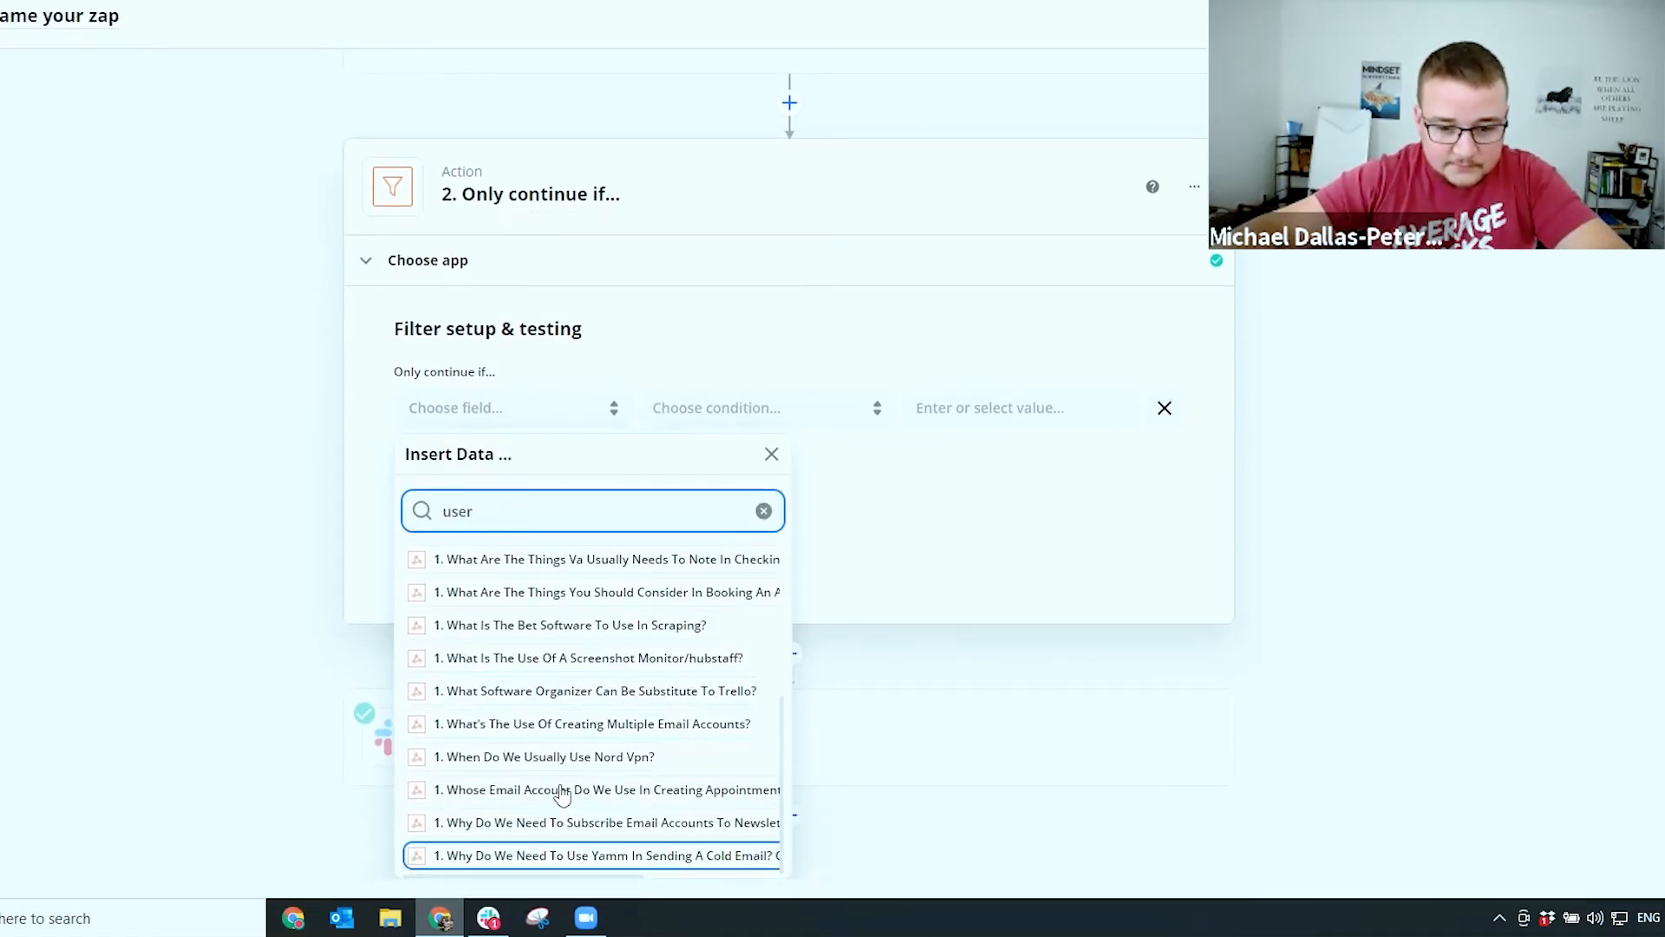
{"action": "scroll", "coordinate": [548, 587], "scroll_direction": "up", "scroll_amount": 3}
Search the fields for 'owner', then show all Catch Hook fields and browse them
{"action": "left_click", "coordinate": [763, 511]}
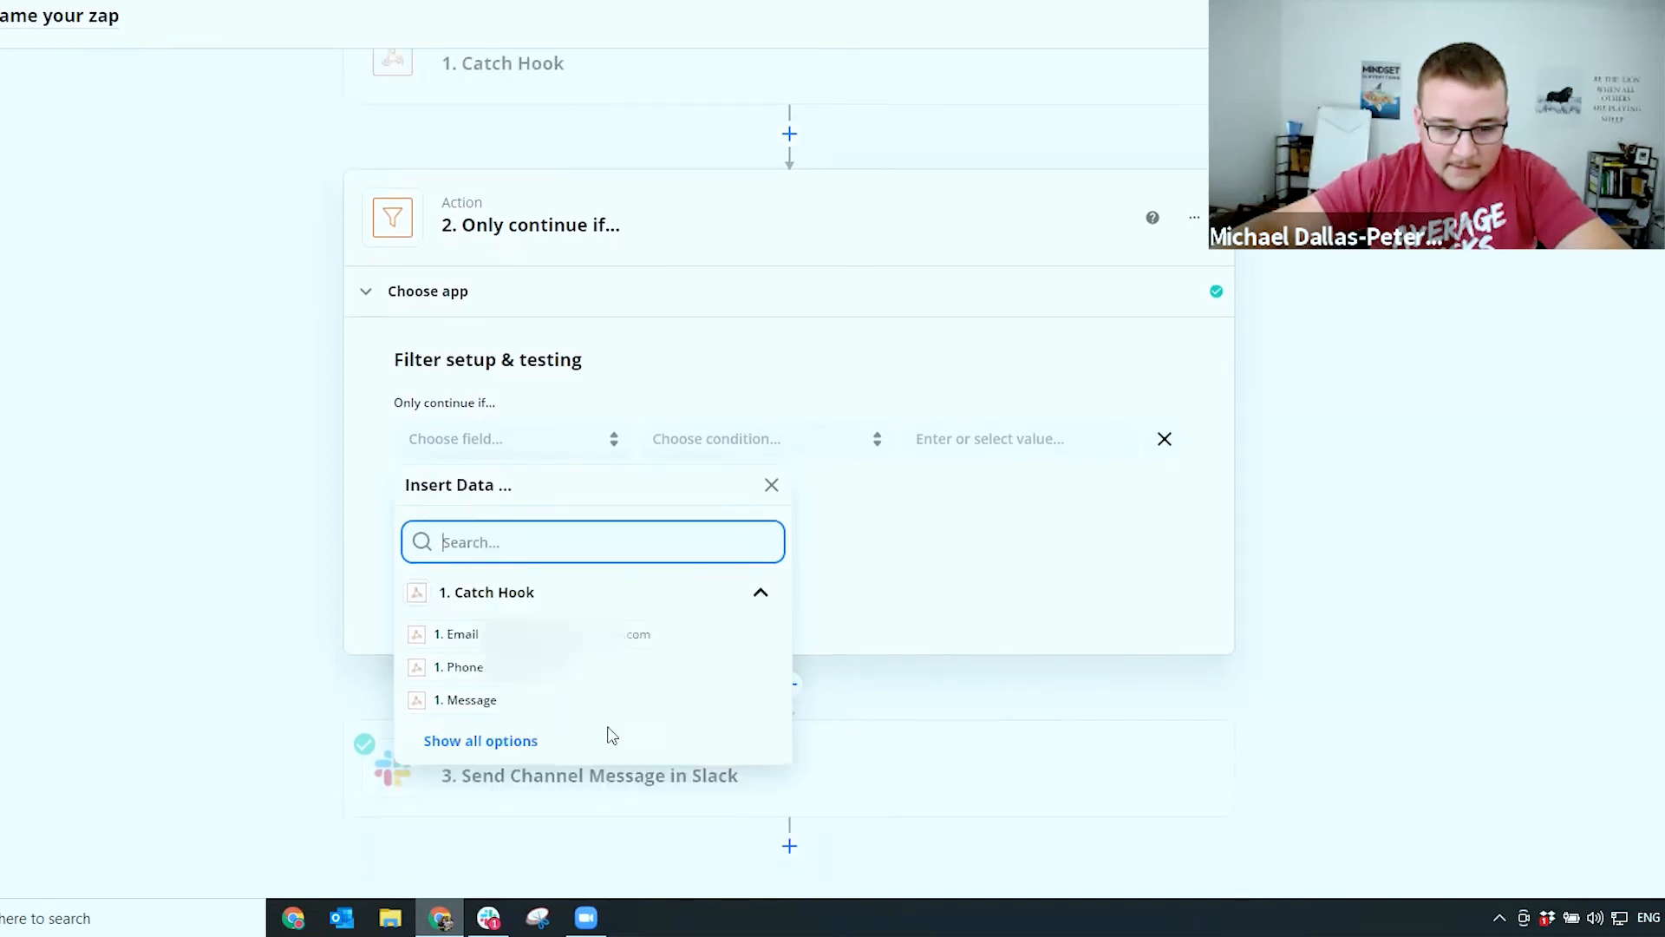
{"action": "type", "text": "own"}
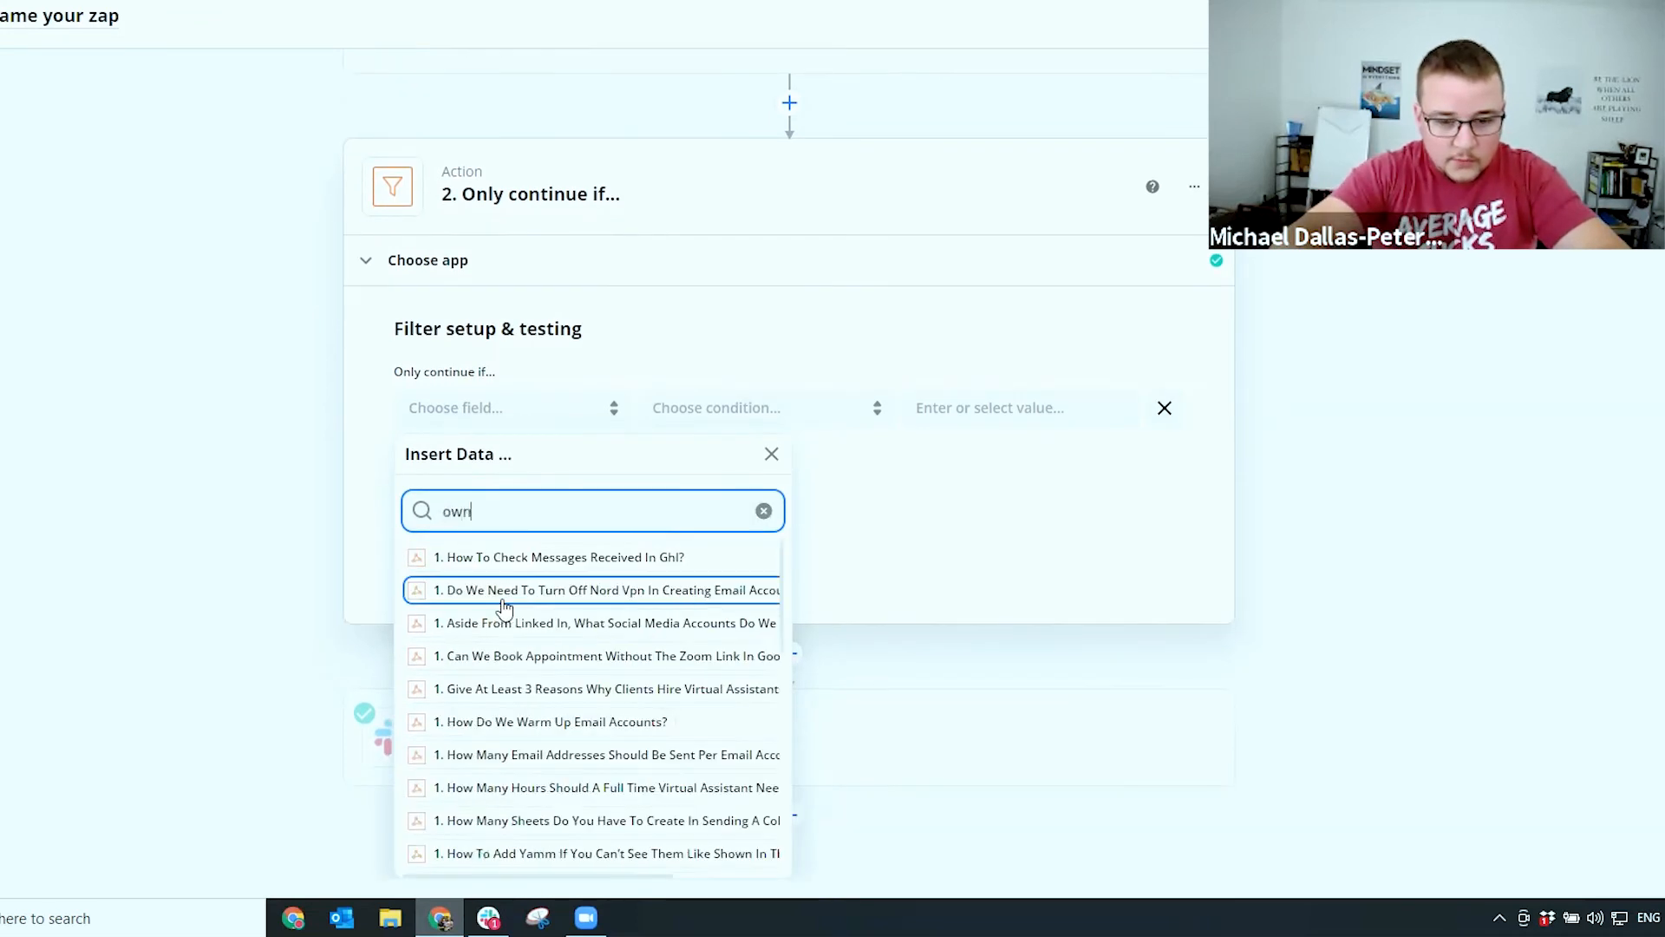
{"action": "type", "text": "er"}
{"action": "scroll", "coordinate": [503, 607], "scroll_direction": "down", "scroll_amount": 3}
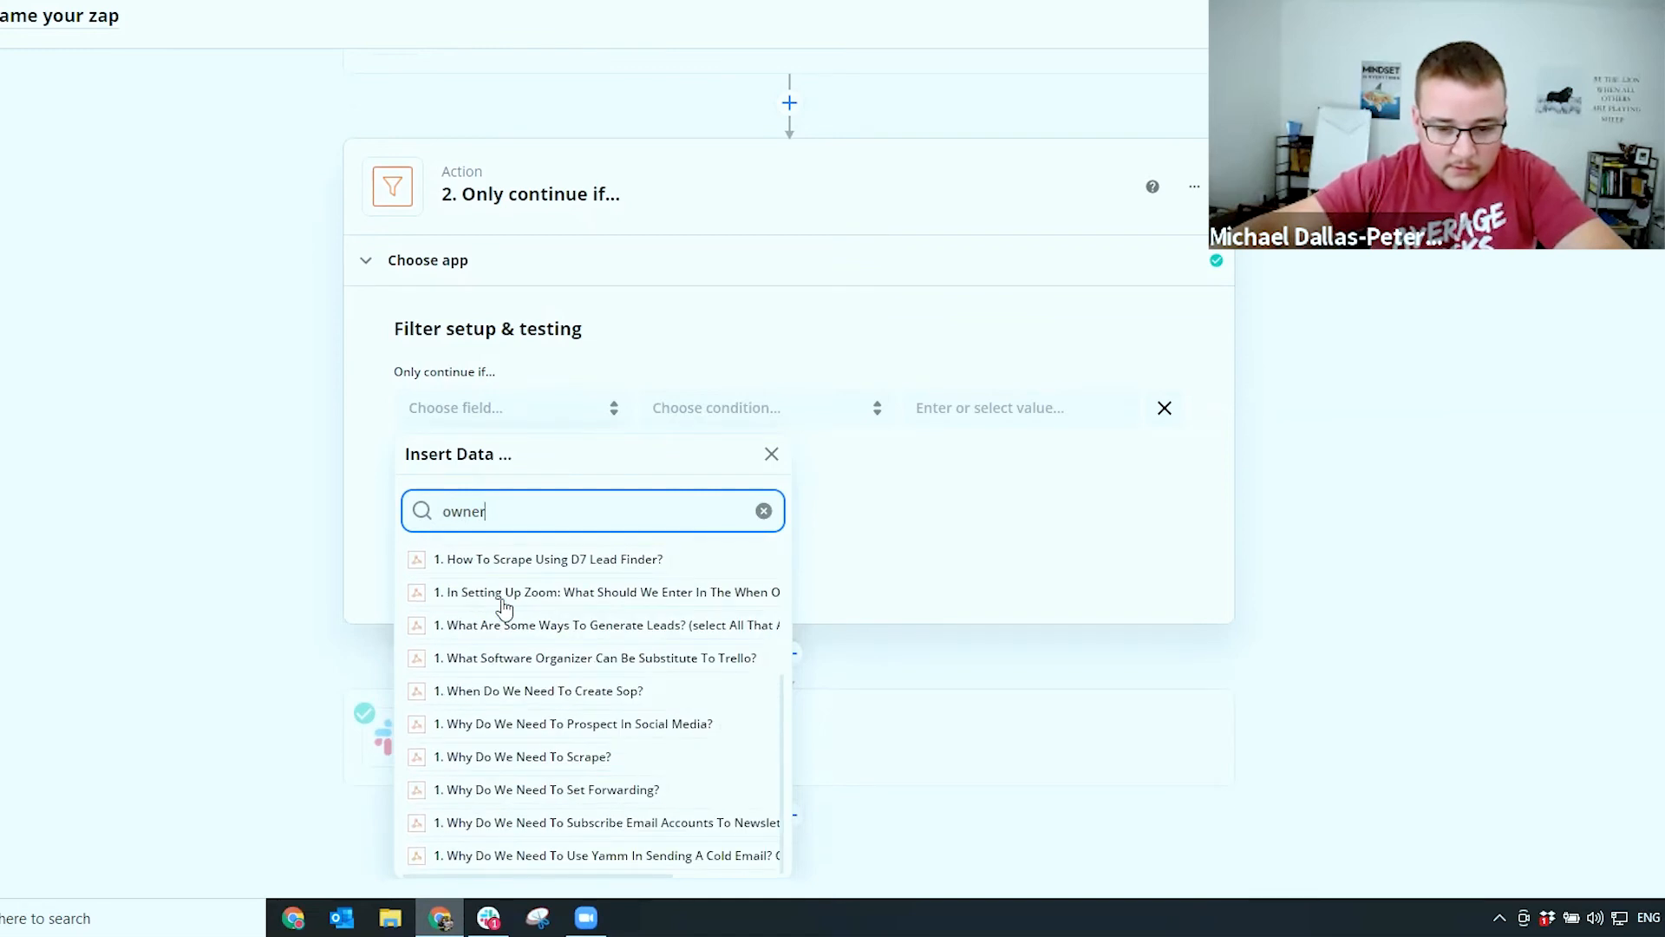
{"action": "left_click", "coordinate": [763, 511]}
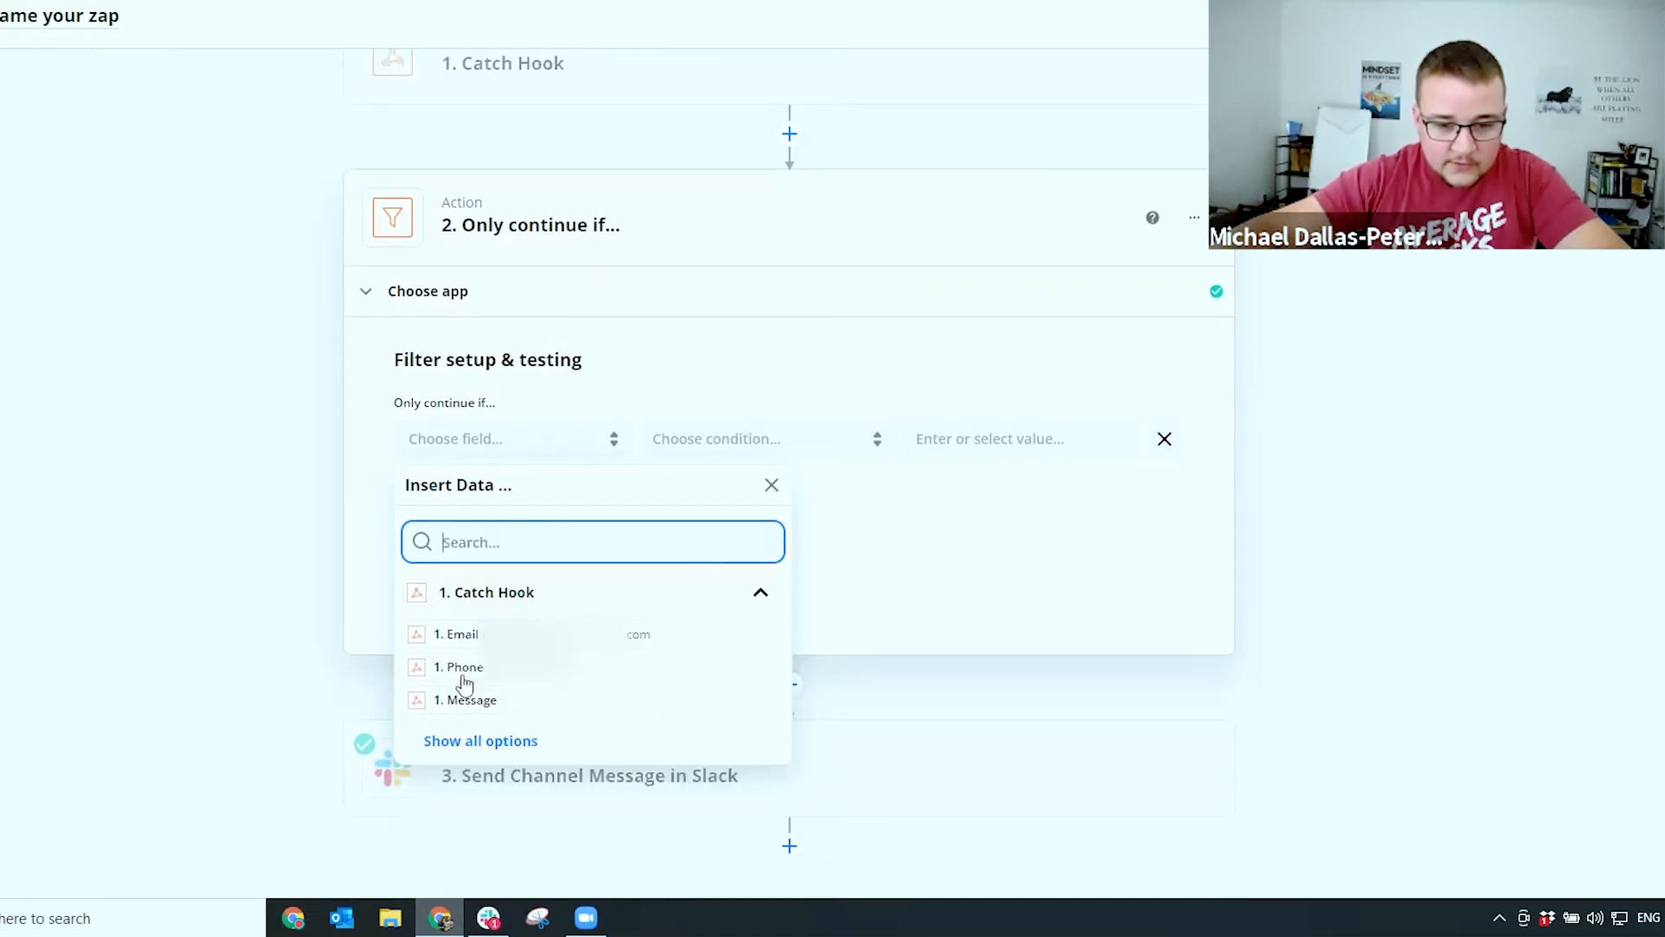
{"action": "left_click", "coordinate": [481, 739]}
{"action": "scroll", "coordinate": [451, 620], "scroll_direction": "down", "scroll_amount": 2}
{"action": "scroll", "coordinate": [650, 656], "scroll_direction": "down", "scroll_amount": 3}
{"action": "scroll", "coordinate": [655, 657], "scroll_direction": "down", "scroll_amount": 7}
{"action": "scroll", "coordinate": [654, 656], "scroll_direction": "down", "scroll_amount": 8}
{"action": "scroll", "coordinate": [654, 657], "scroll_direction": "down", "scroll_amount": 5}
{"action": "scroll", "coordinate": [655, 656], "scroll_direction": "down", "scroll_amount": 1}
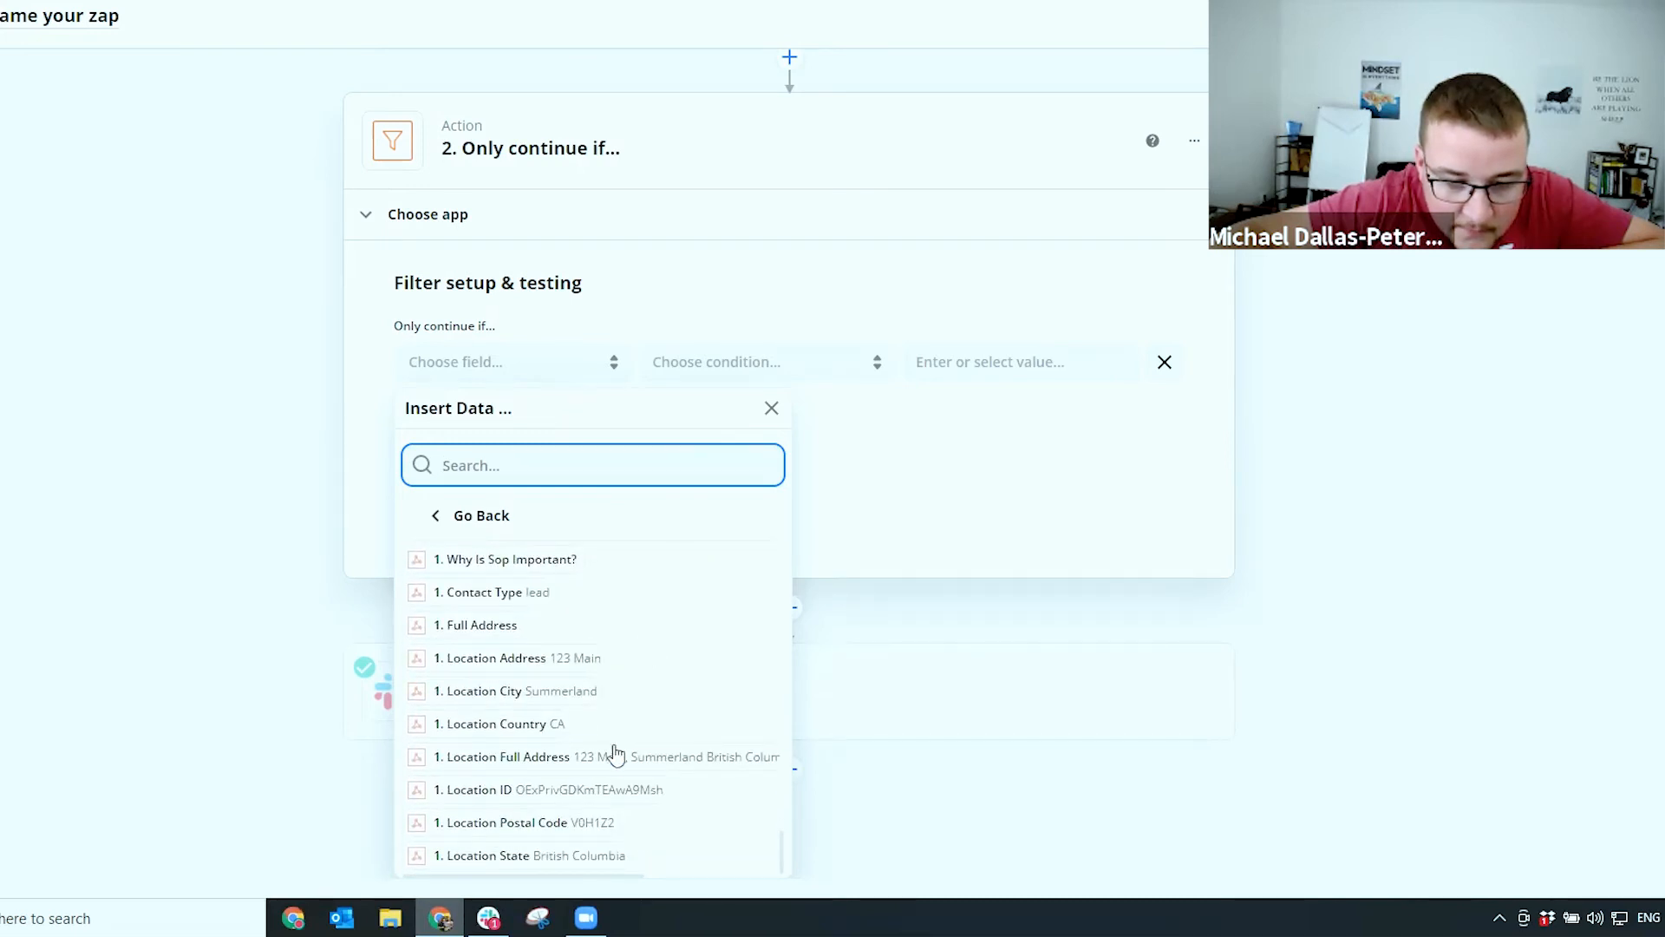
{"action": "scroll", "coordinate": [590, 694], "scroll_direction": "up", "scroll_amount": 10}
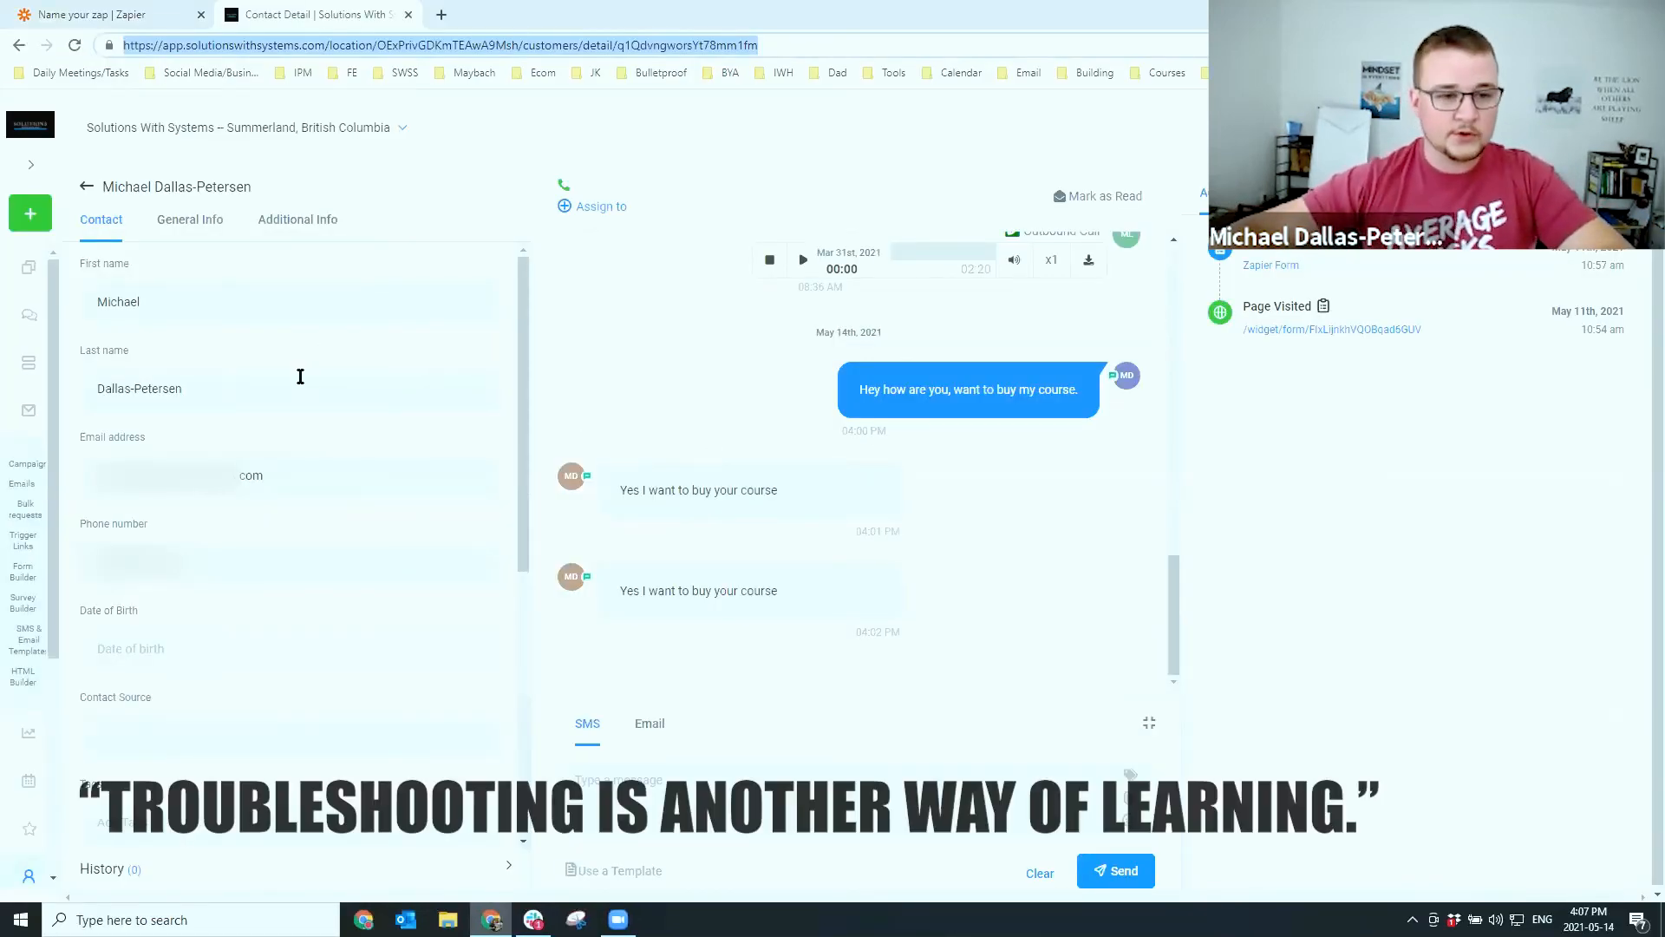
Assign the contact to a team member, text them 'Okay great', then reopen the Catch Hook trigger in Zapier
{"action": "left_click", "coordinate": [601, 212]}
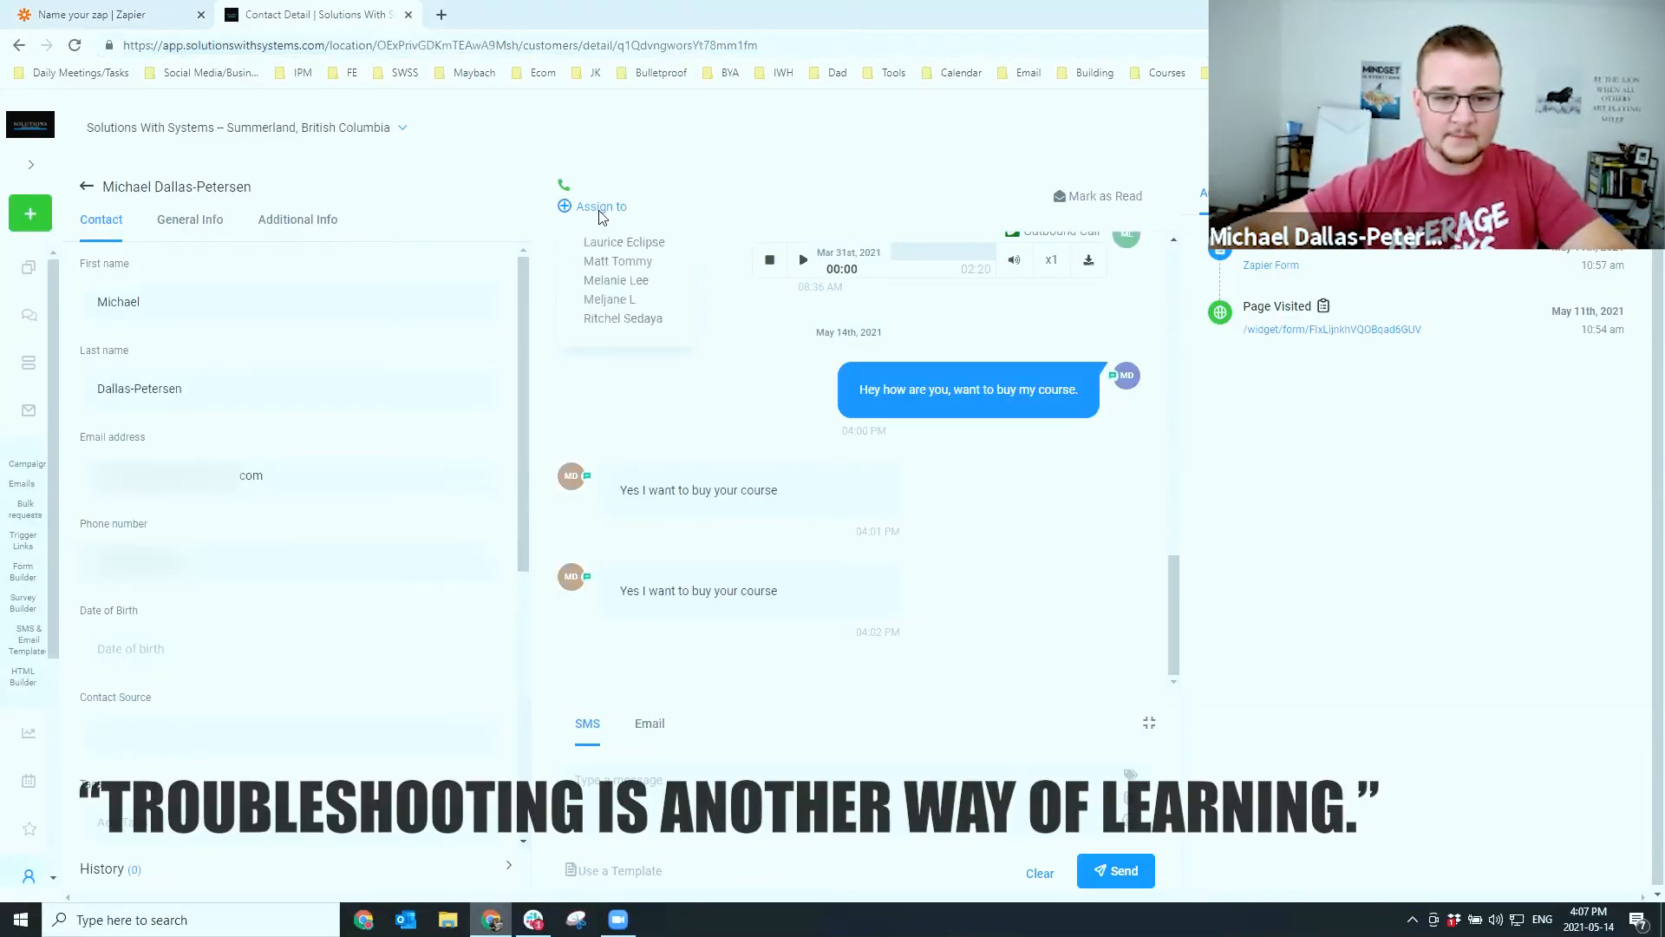
{"action": "left_click", "coordinate": [620, 246]}
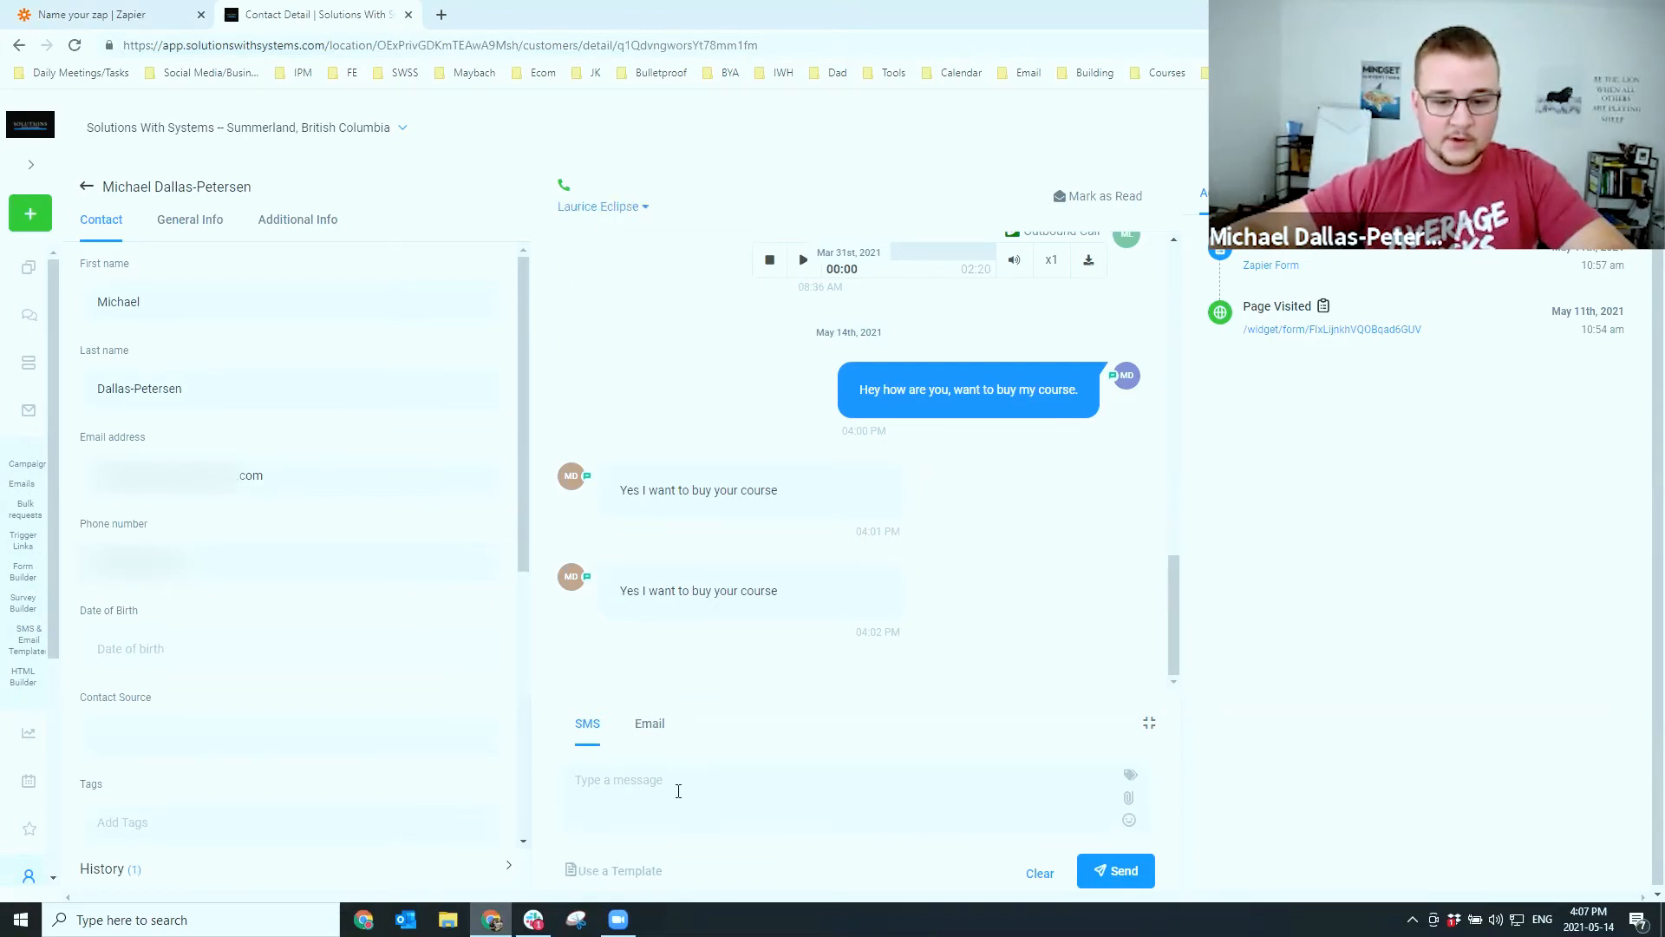
{"action": "left_click", "coordinate": [678, 791]}
{"action": "type", "text": "Okay great"}
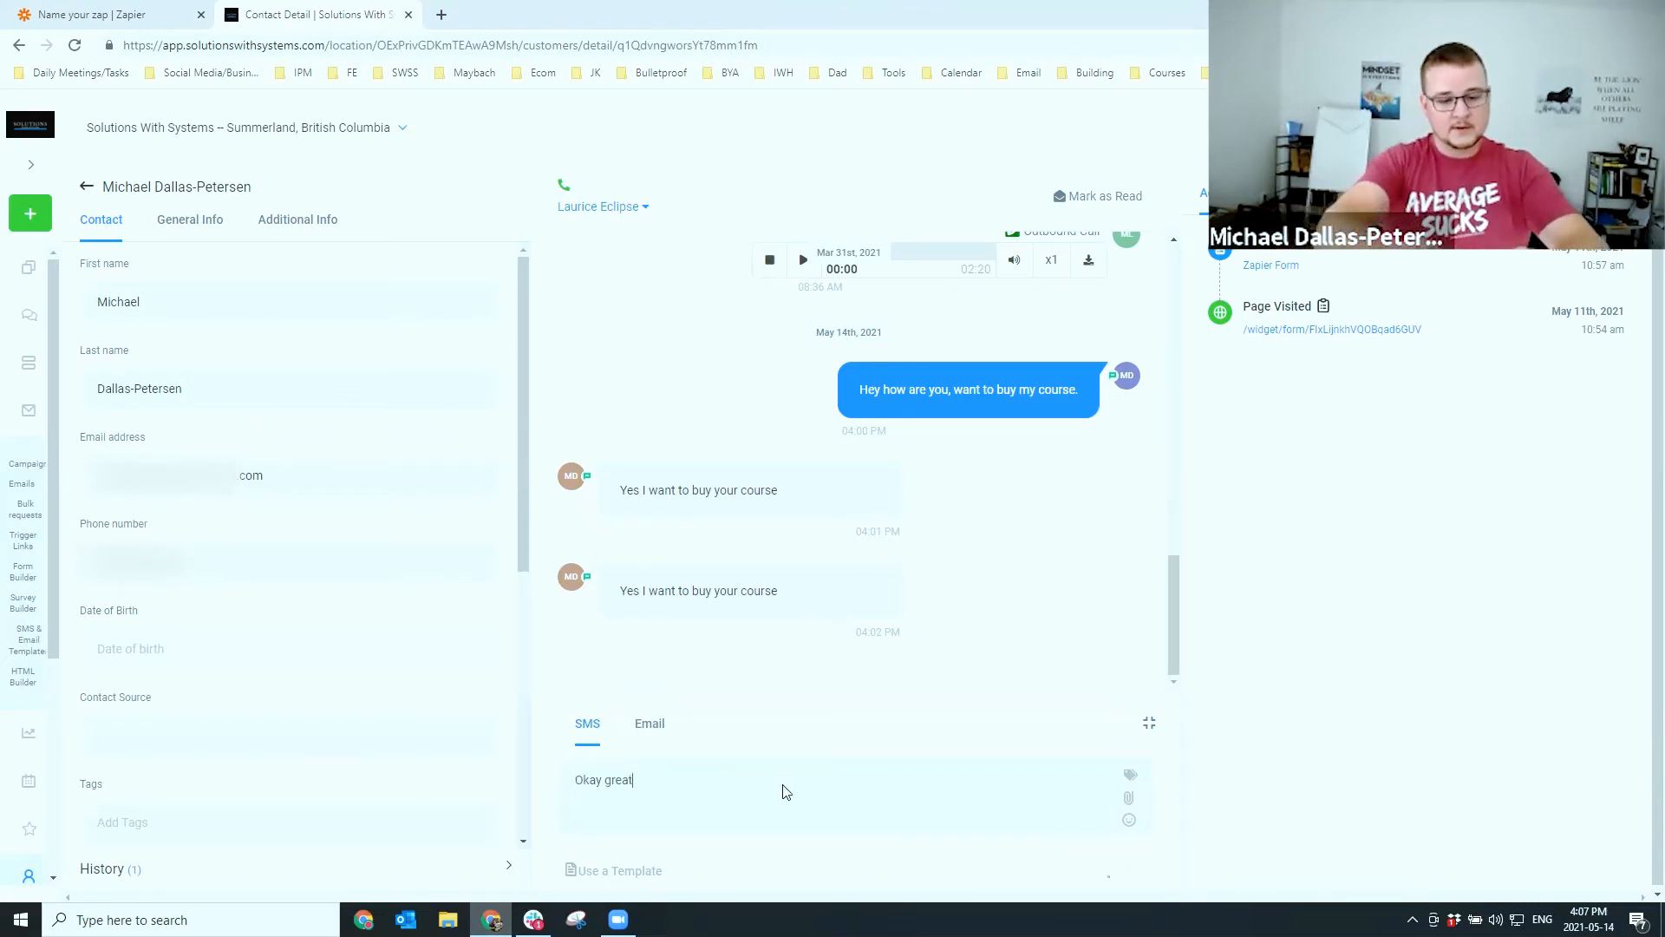
{"action": "key", "text": "Return"}
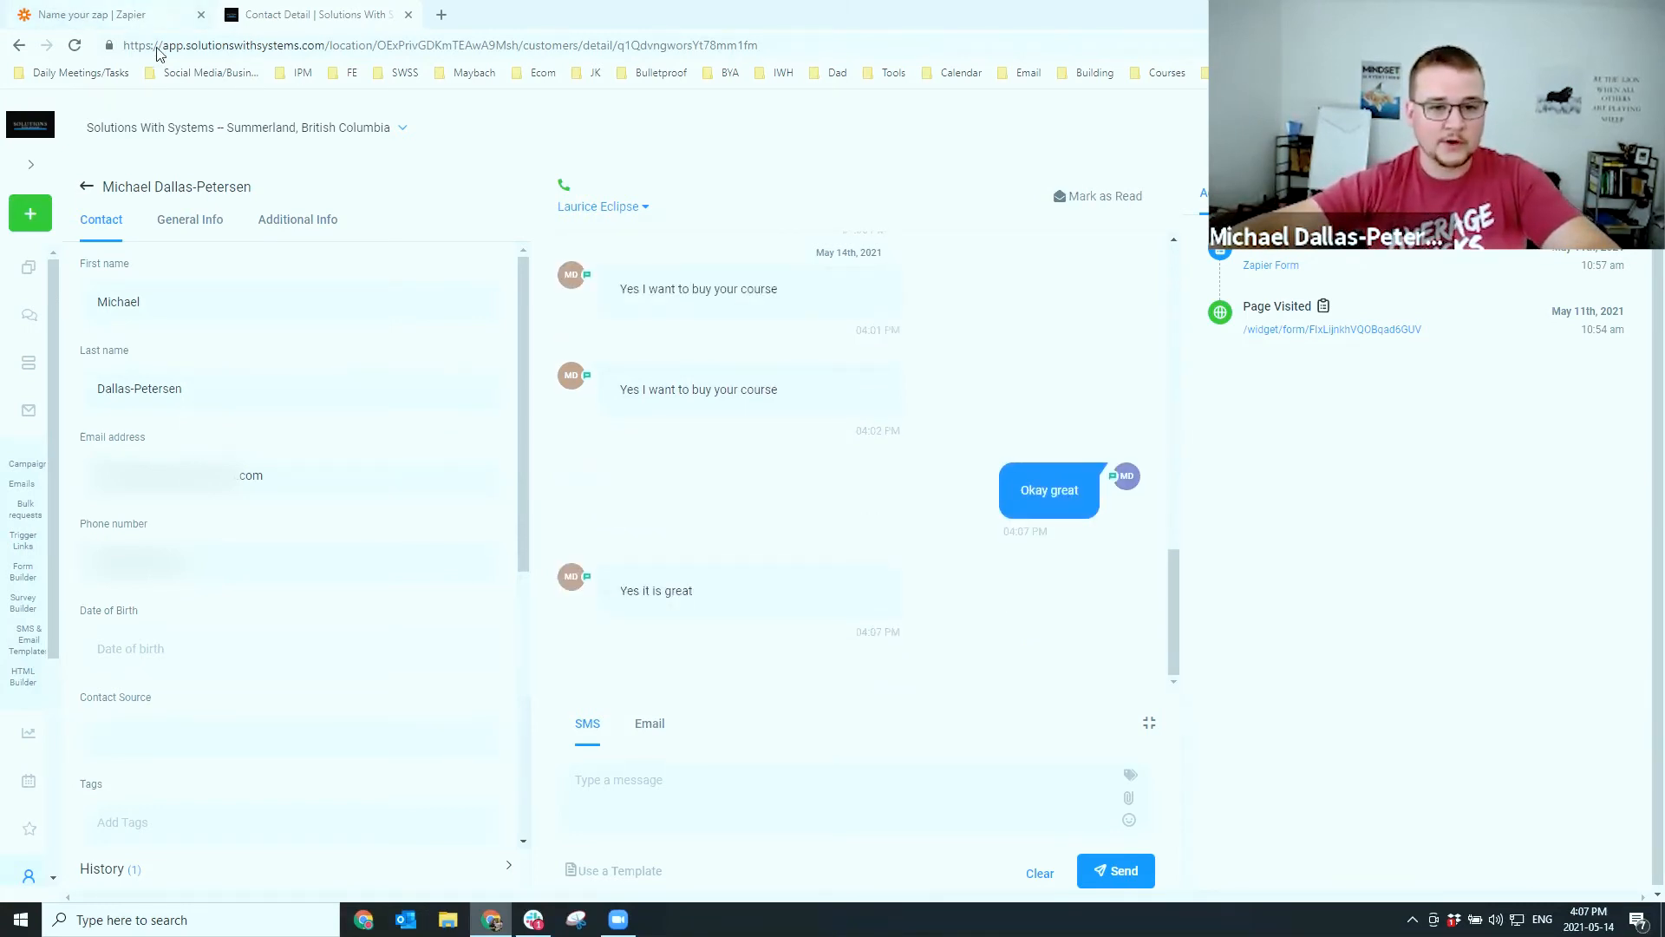
{"action": "left_click", "coordinate": [97, 15]}
{"action": "left_click", "coordinate": [703, 253]}
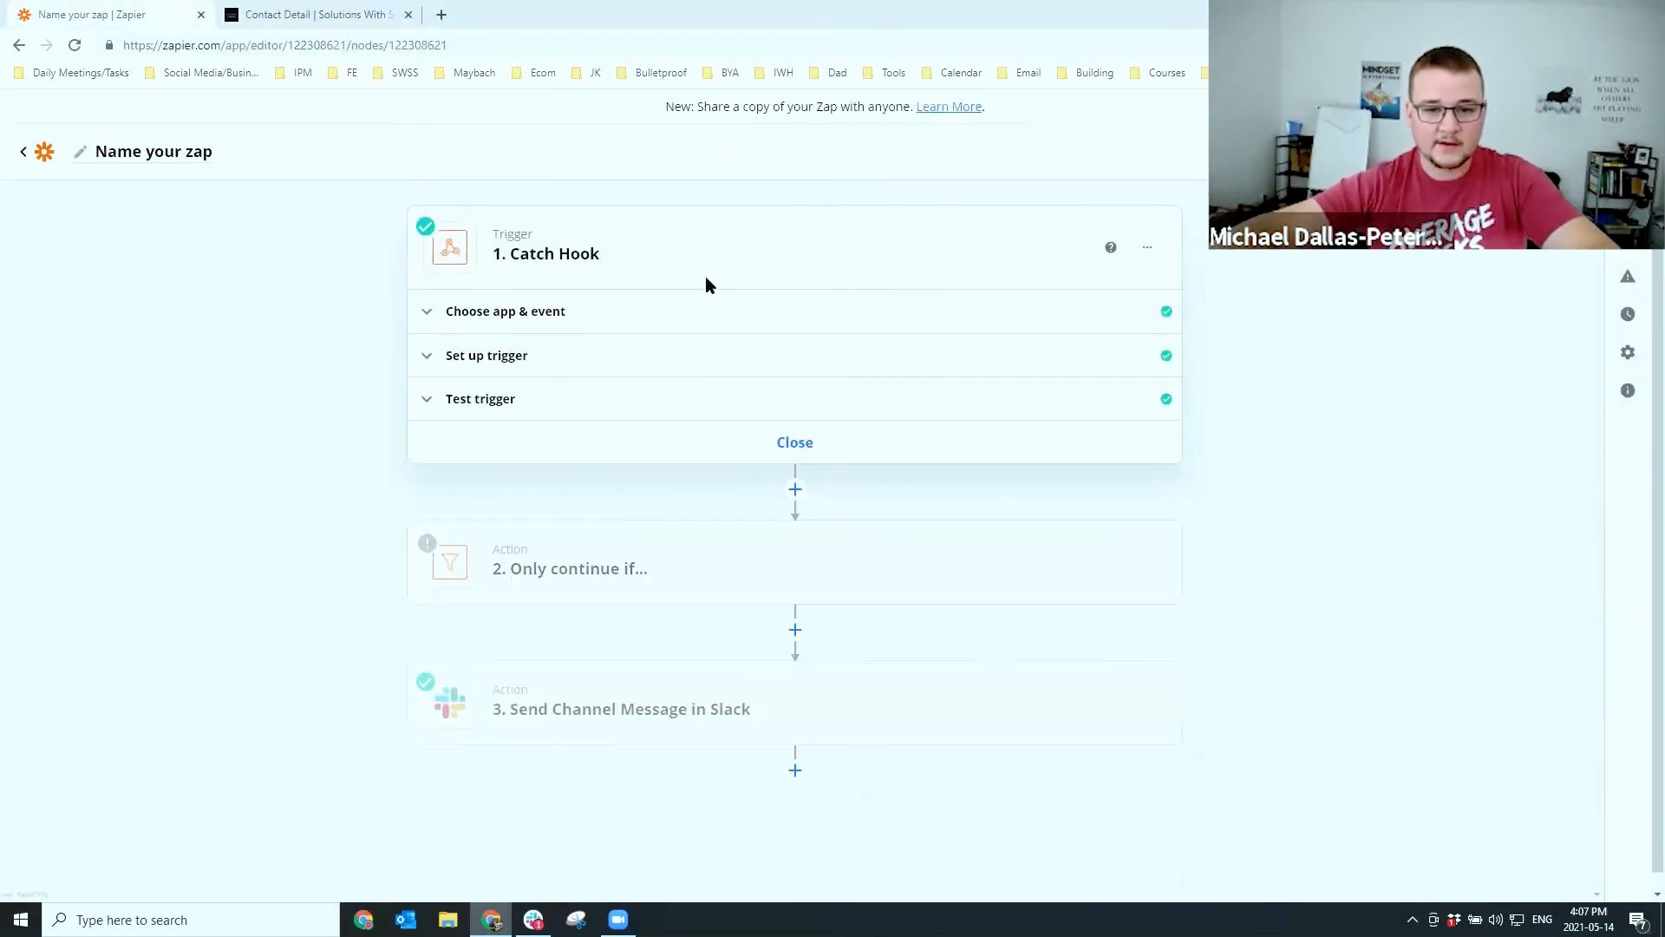
Load the newer test Request B into the Catch Hook trigger and continue to the filter step
{"action": "left_click", "coordinate": [577, 401]}
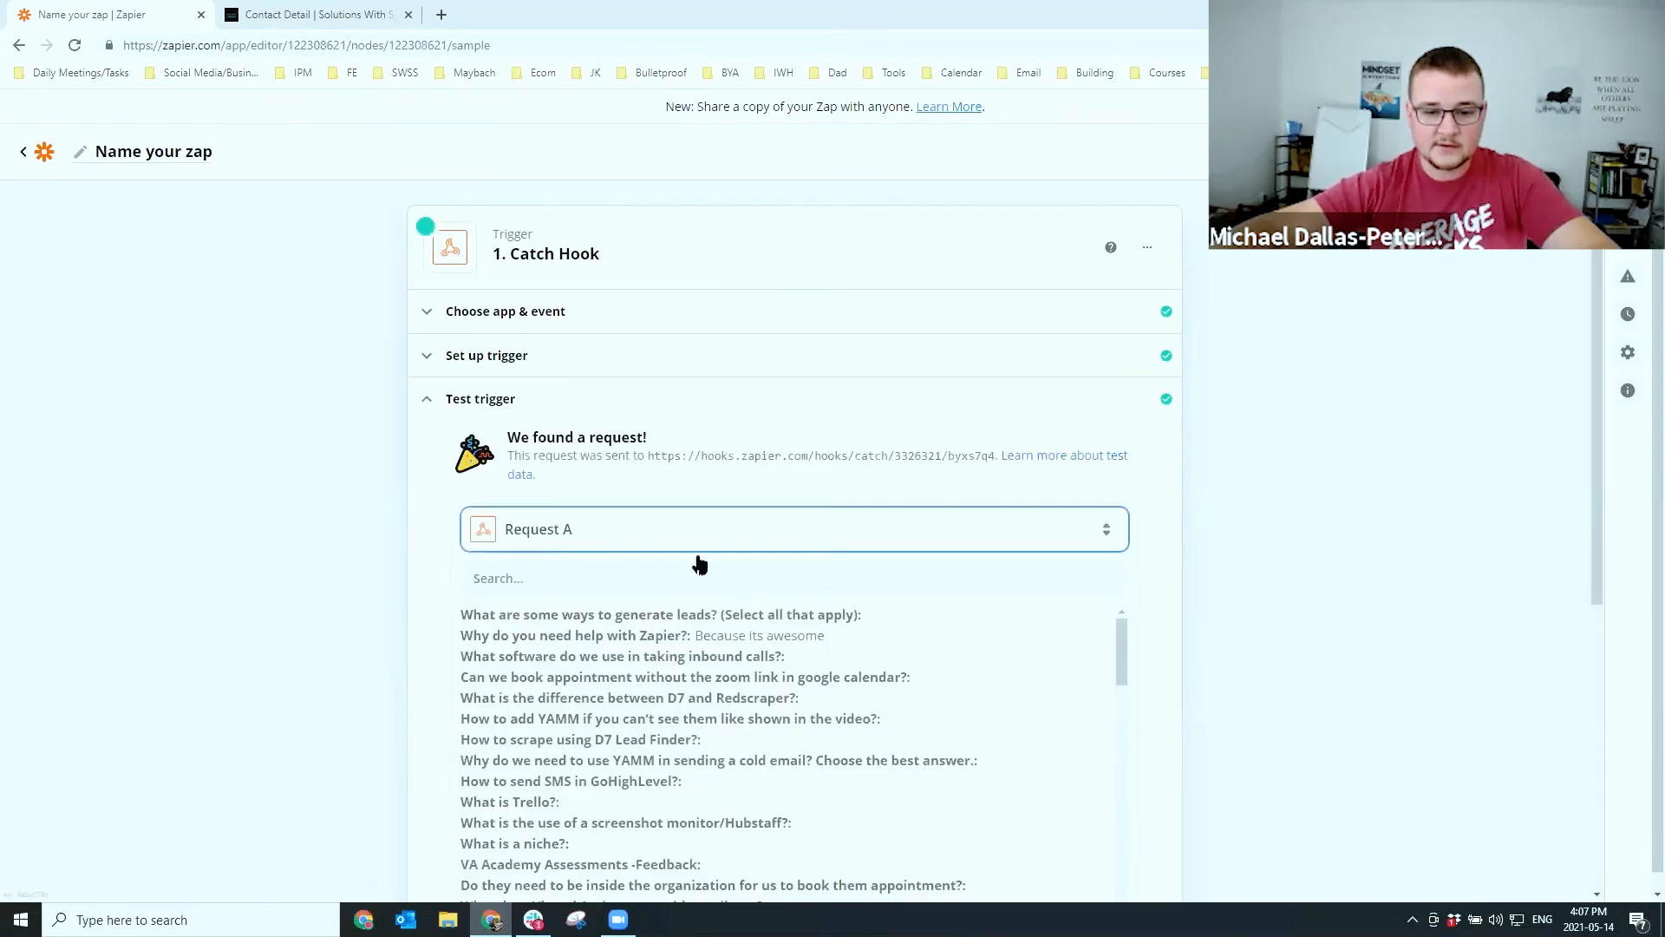
{"action": "left_click", "coordinate": [753, 675]}
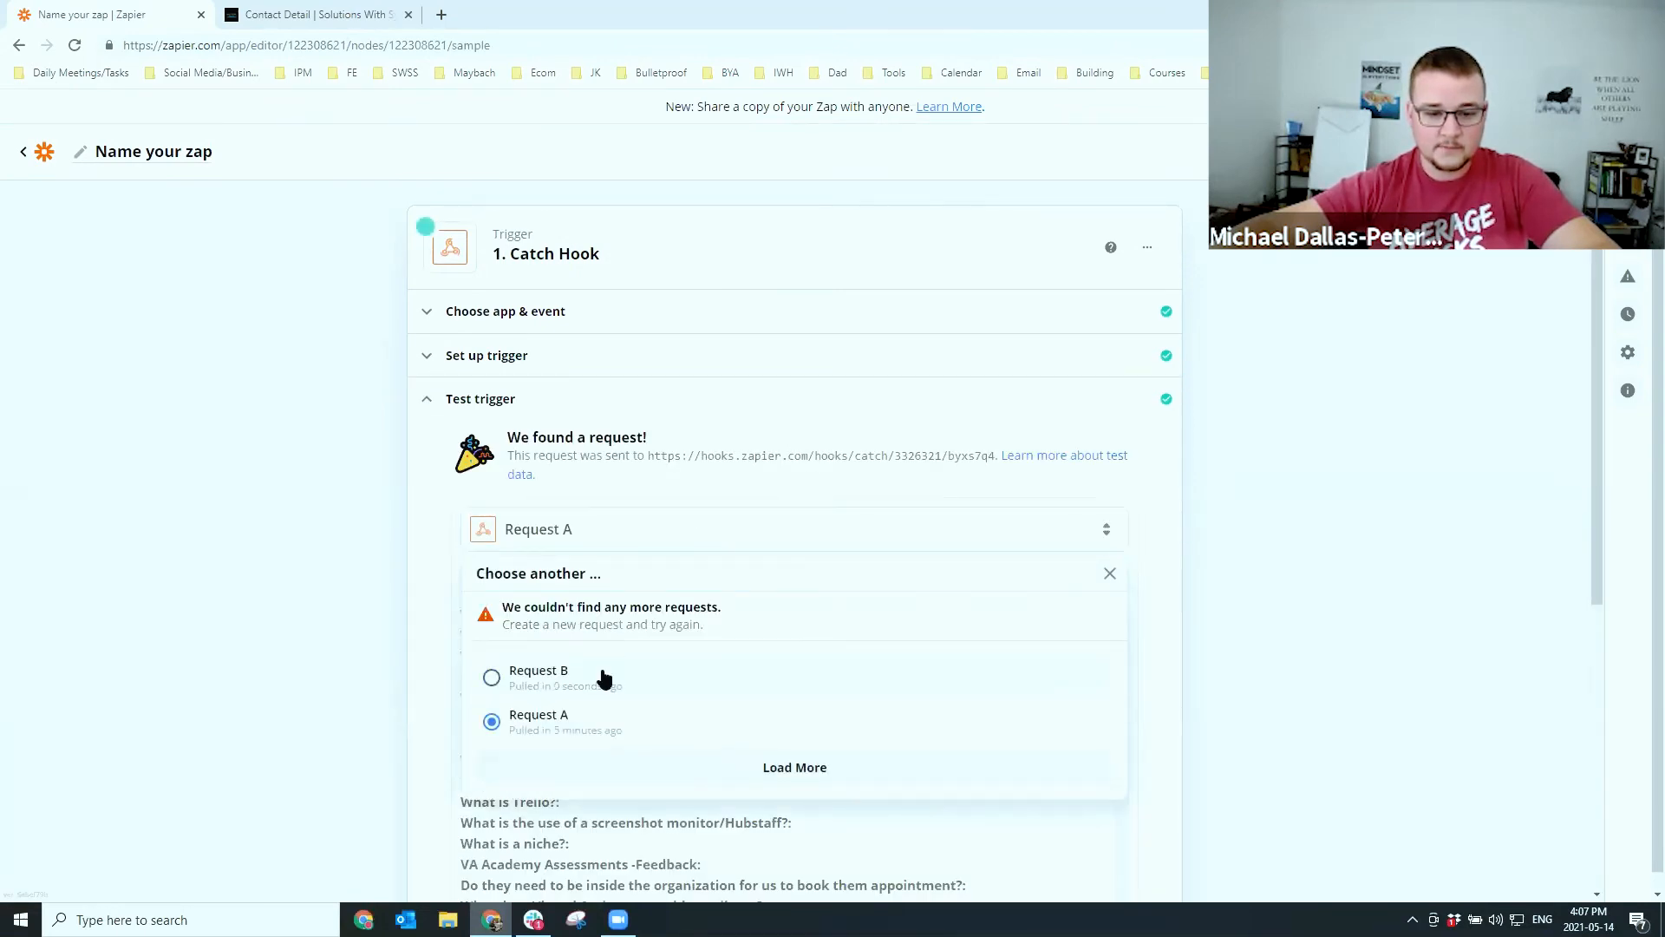
{"action": "left_click", "coordinate": [604, 677]}
{"action": "scroll", "coordinate": [451, 592], "scroll_direction": "down", "scroll_amount": 15}
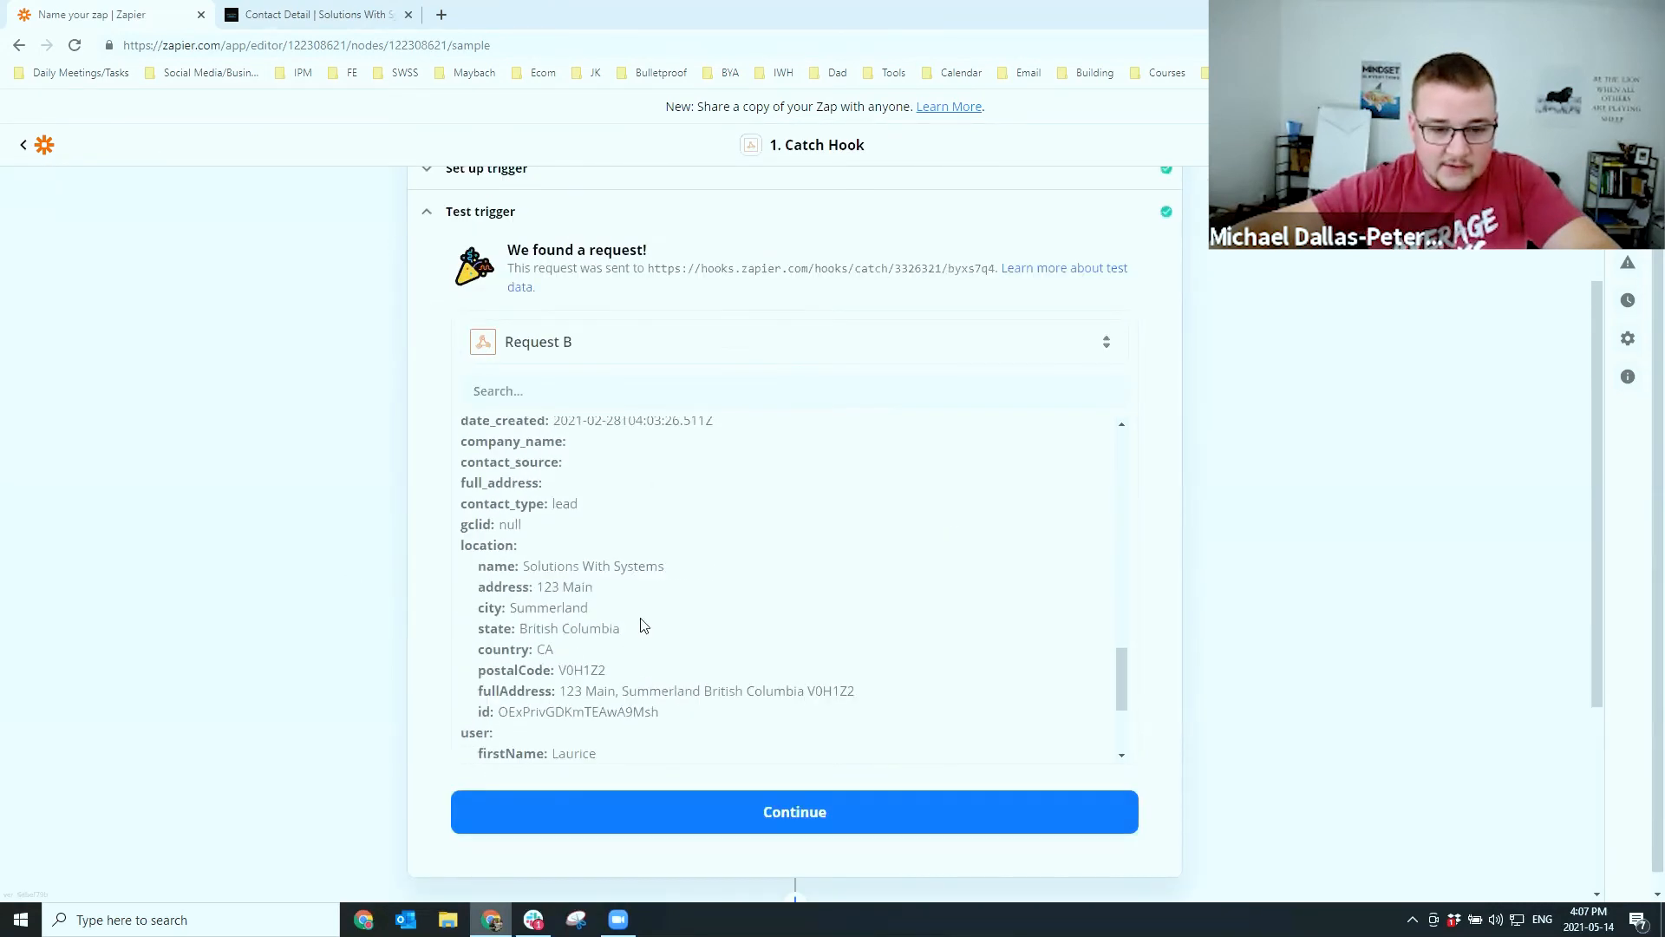
{"action": "scroll", "coordinate": [643, 625], "scroll_direction": "down", "scroll_amount": 2}
{"action": "double_click", "coordinate": [484, 555]}
{"action": "left_click", "coordinate": [702, 810]}
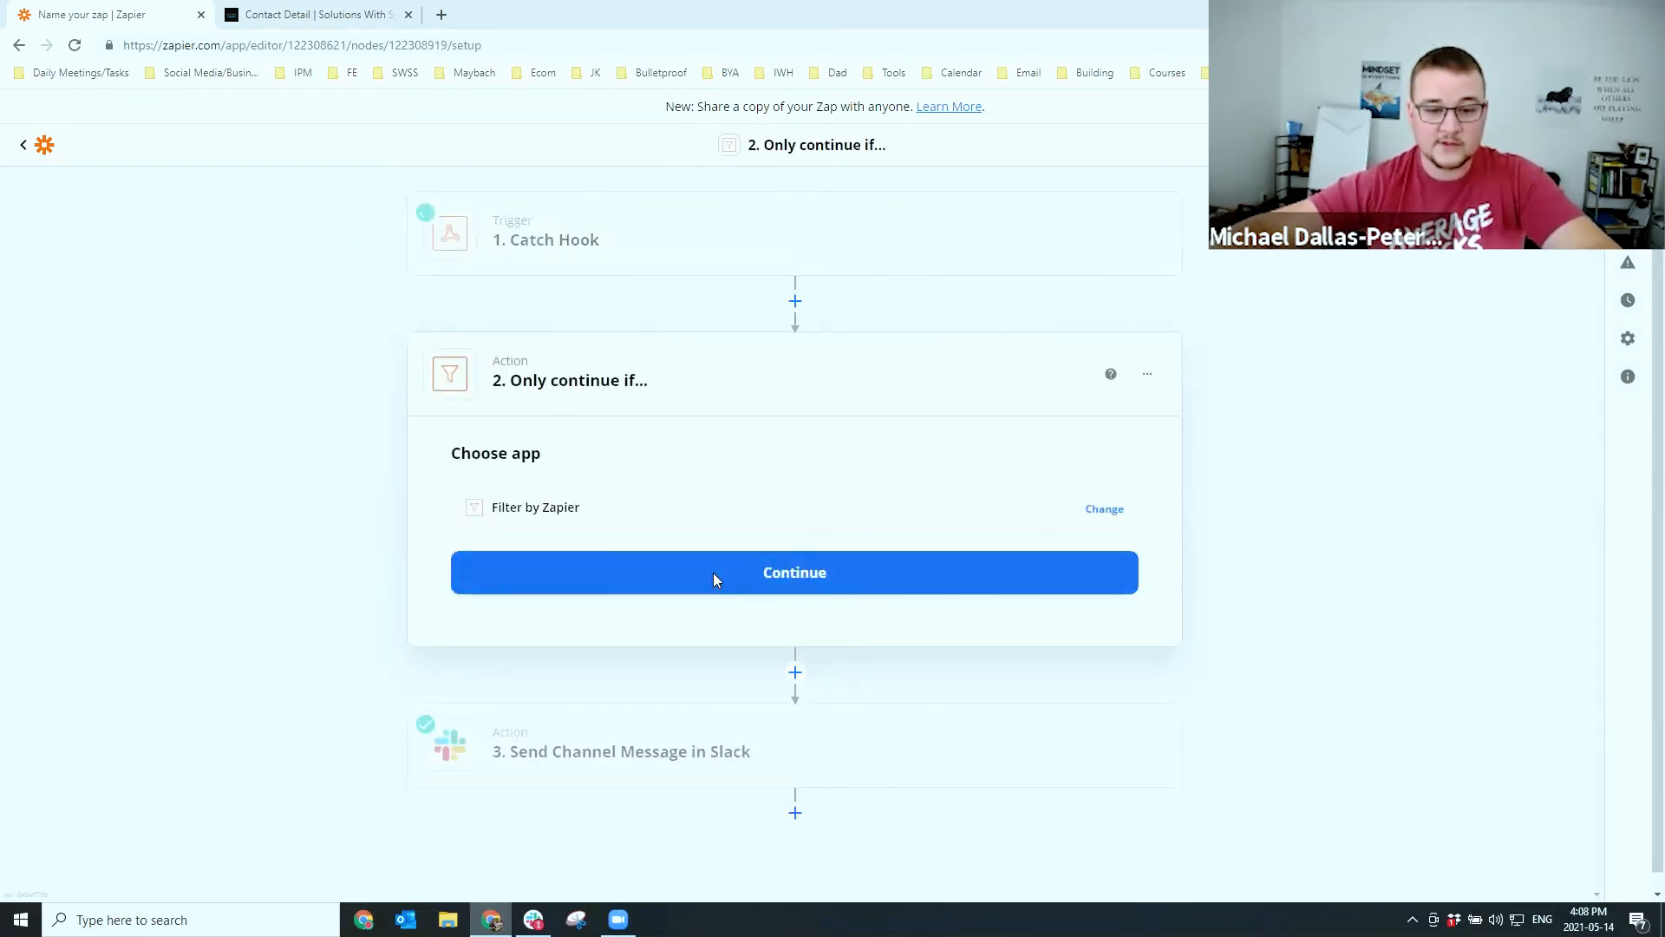
Choose User Email as the filter's field from the full list of trigger fields
{"action": "left_click", "coordinate": [713, 572]}
{"action": "left_click", "coordinate": [590, 576]}
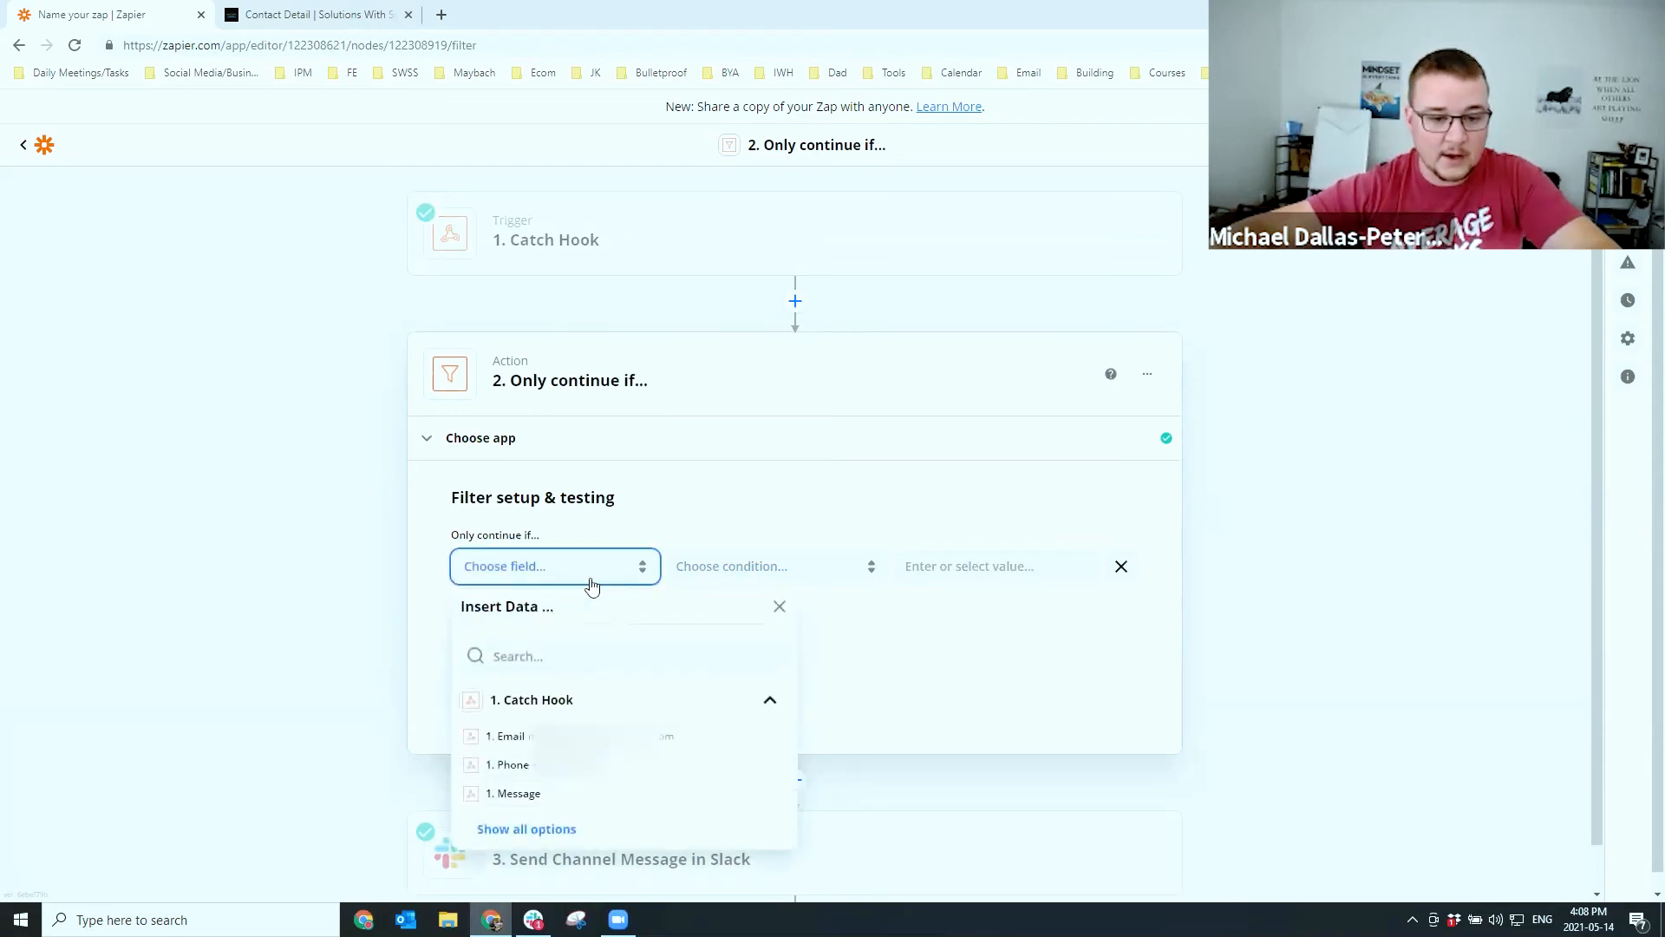
{"action": "left_click", "coordinate": [532, 795]}
{"action": "scroll", "coordinate": [286, 691], "scroll_direction": "down", "scroll_amount": 2}
{"action": "scroll", "coordinate": [519, 703], "scroll_direction": "down", "scroll_amount": 1}
{"action": "scroll", "coordinate": [519, 703], "scroll_direction": "down", "scroll_amount": 3}
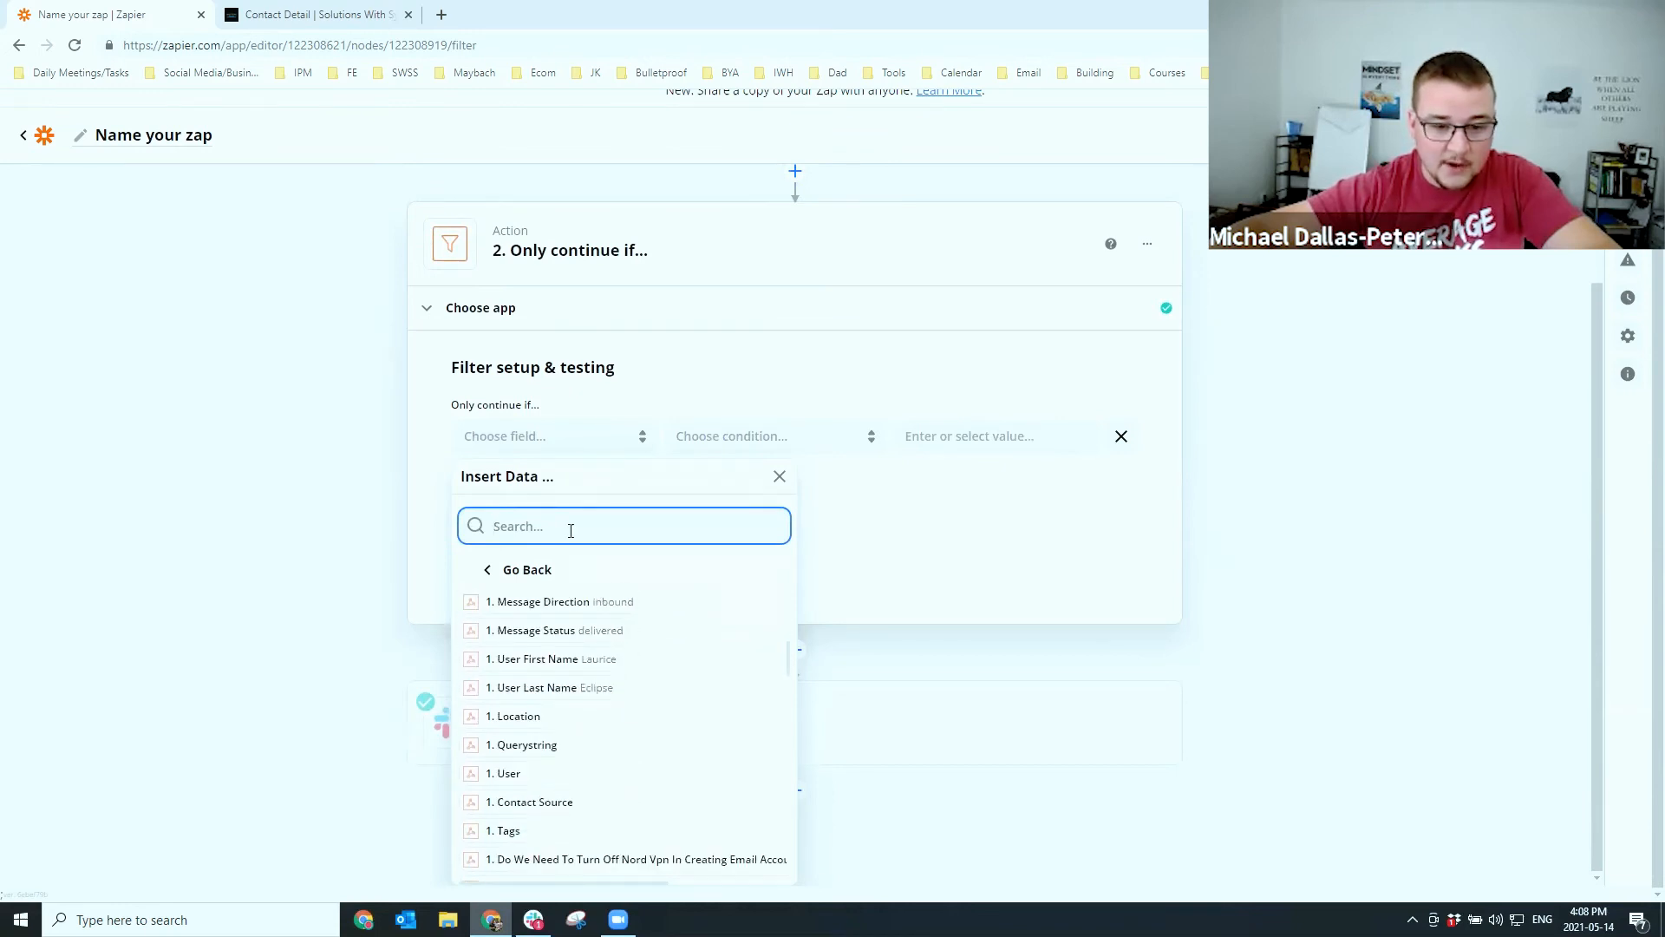
{"action": "type", "text": "user"}
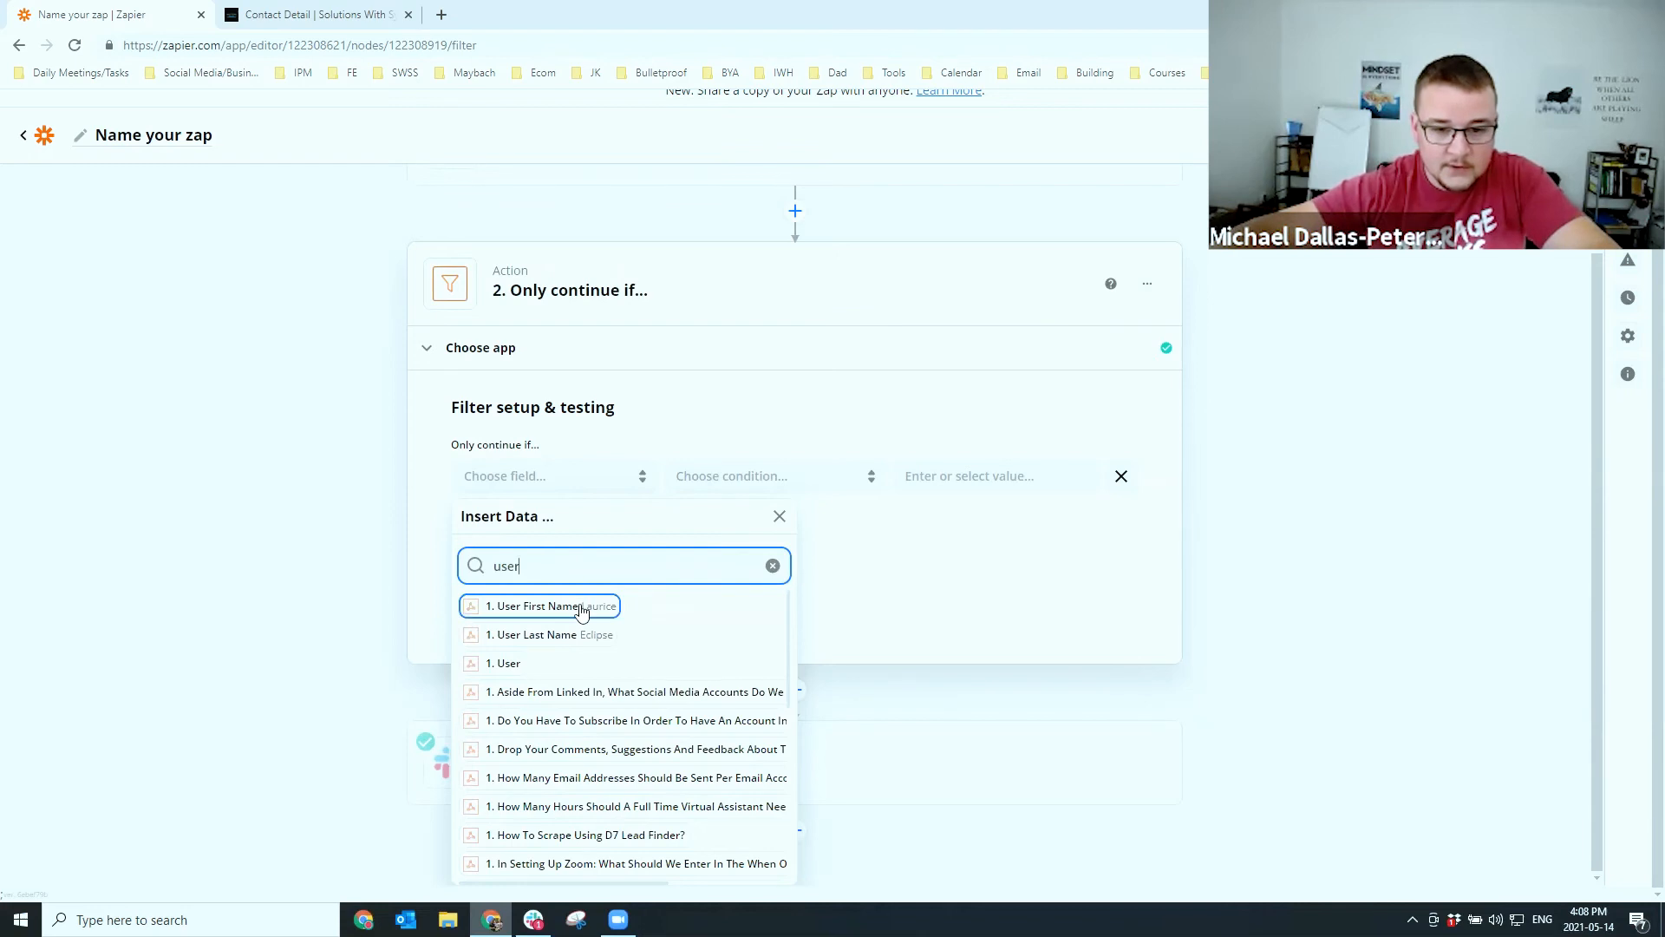
{"action": "scroll", "coordinate": [601, 666], "scroll_direction": "down", "scroll_amount": 5}
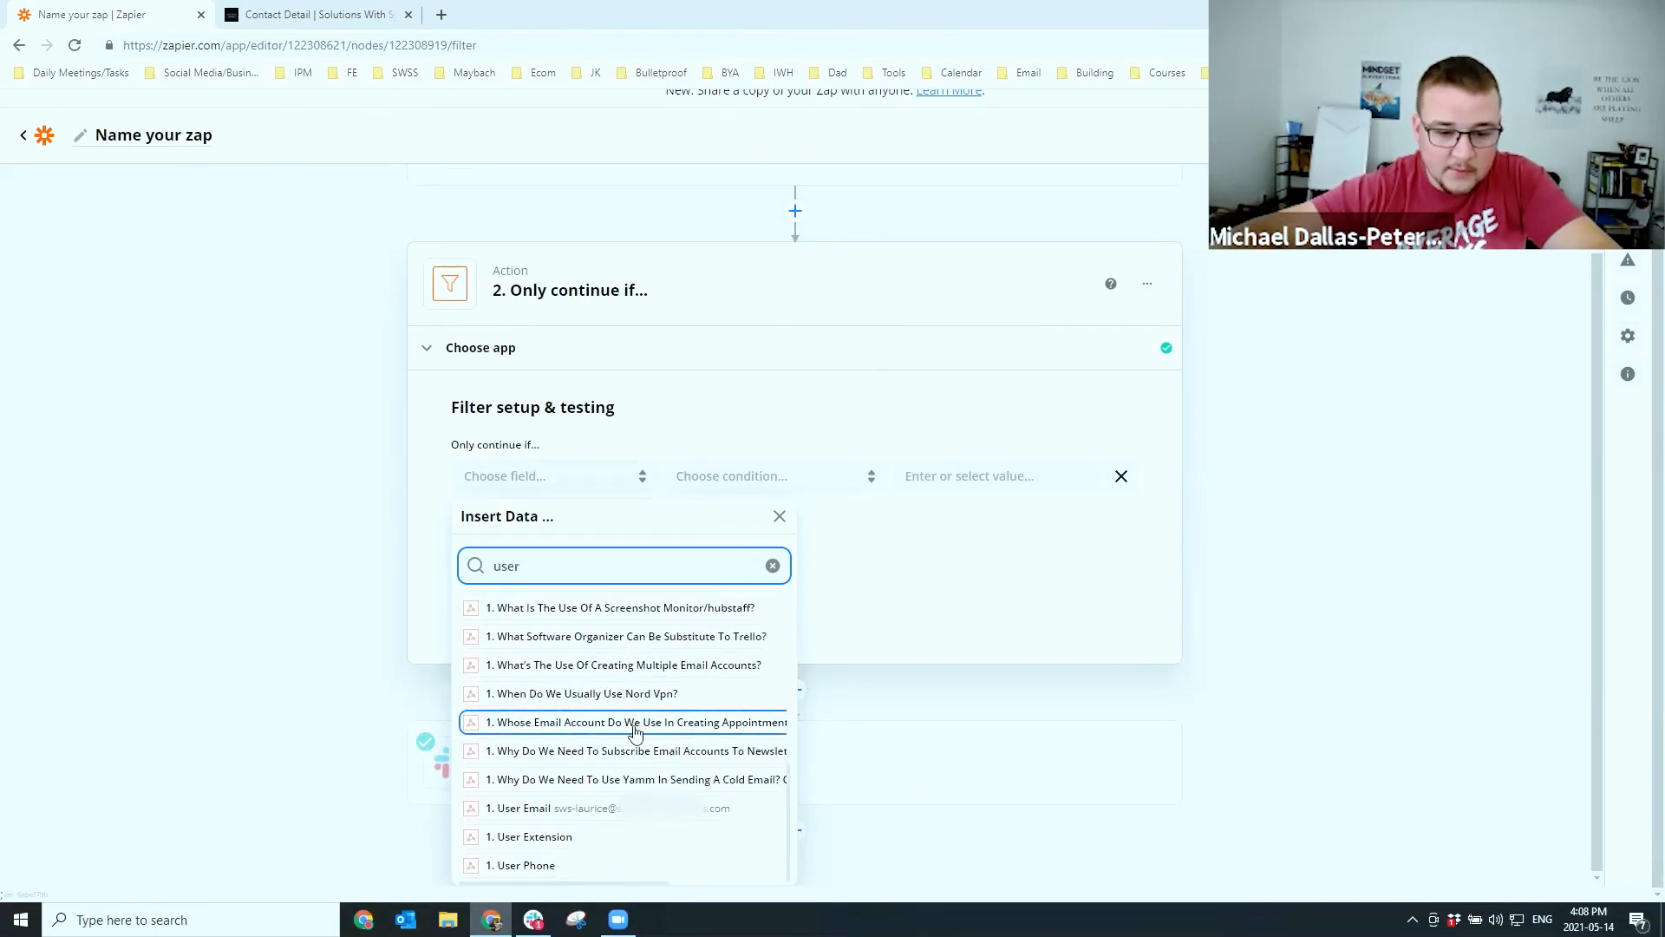
{"action": "left_click", "coordinate": [578, 809]}
Set the condition to (Text) Contains the assigned user's email domain, test the filter, and close it
{"action": "left_click", "coordinate": [725, 498]}
{"action": "left_click", "coordinate": [733, 548]}
{"action": "left_click", "coordinate": [958, 519]}
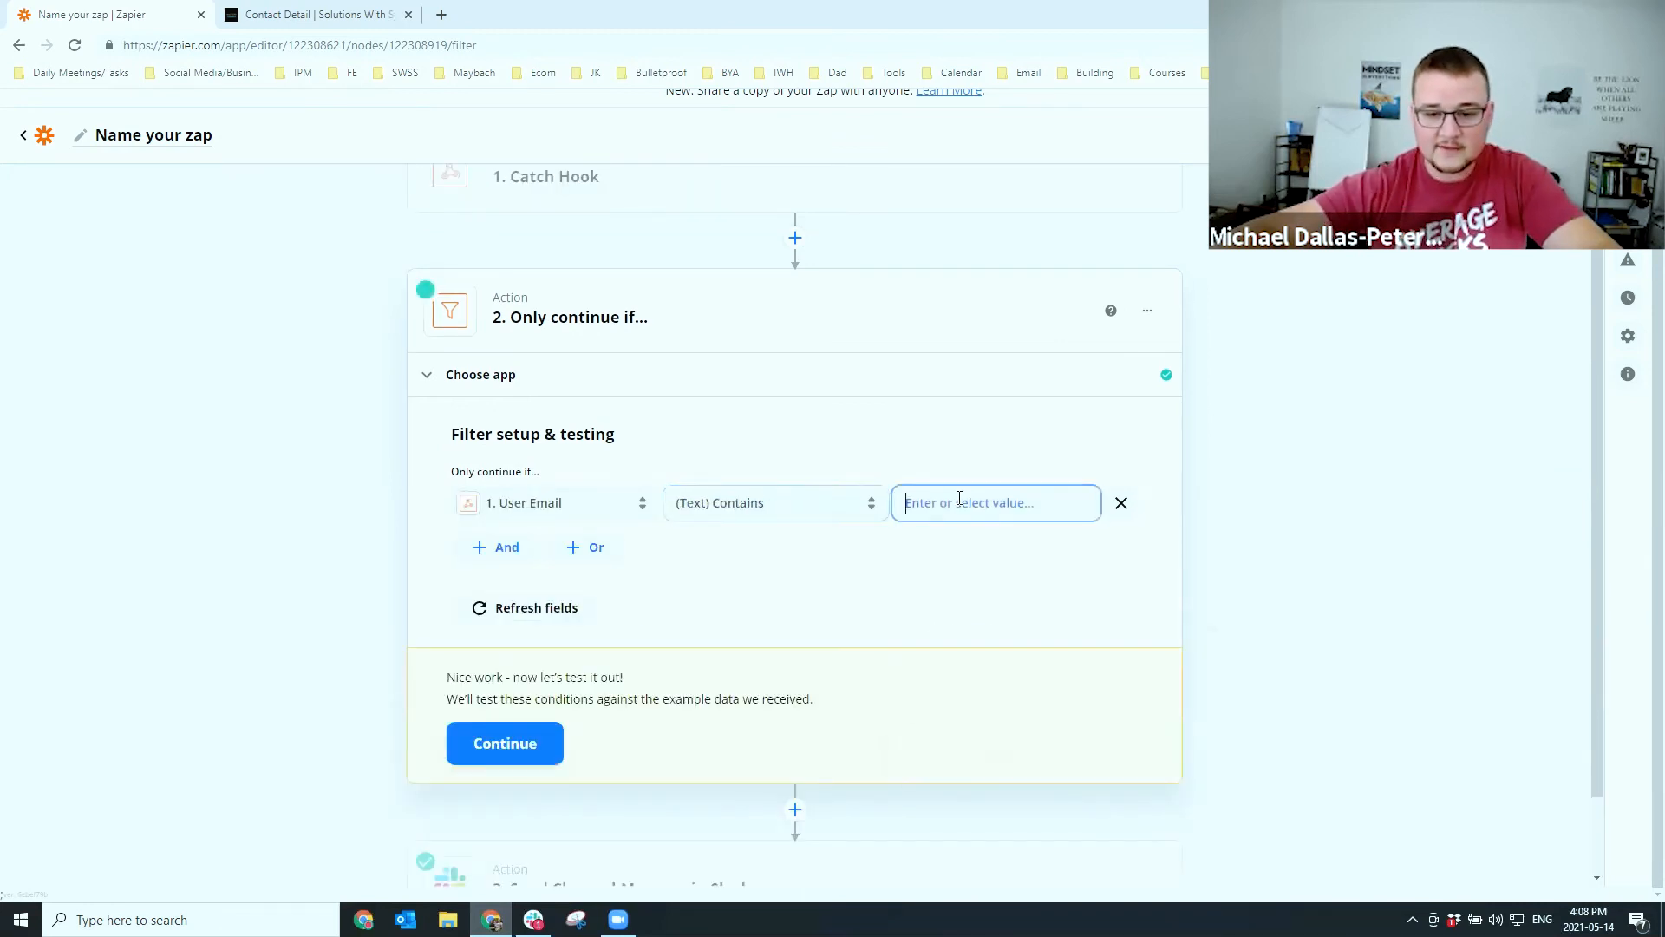
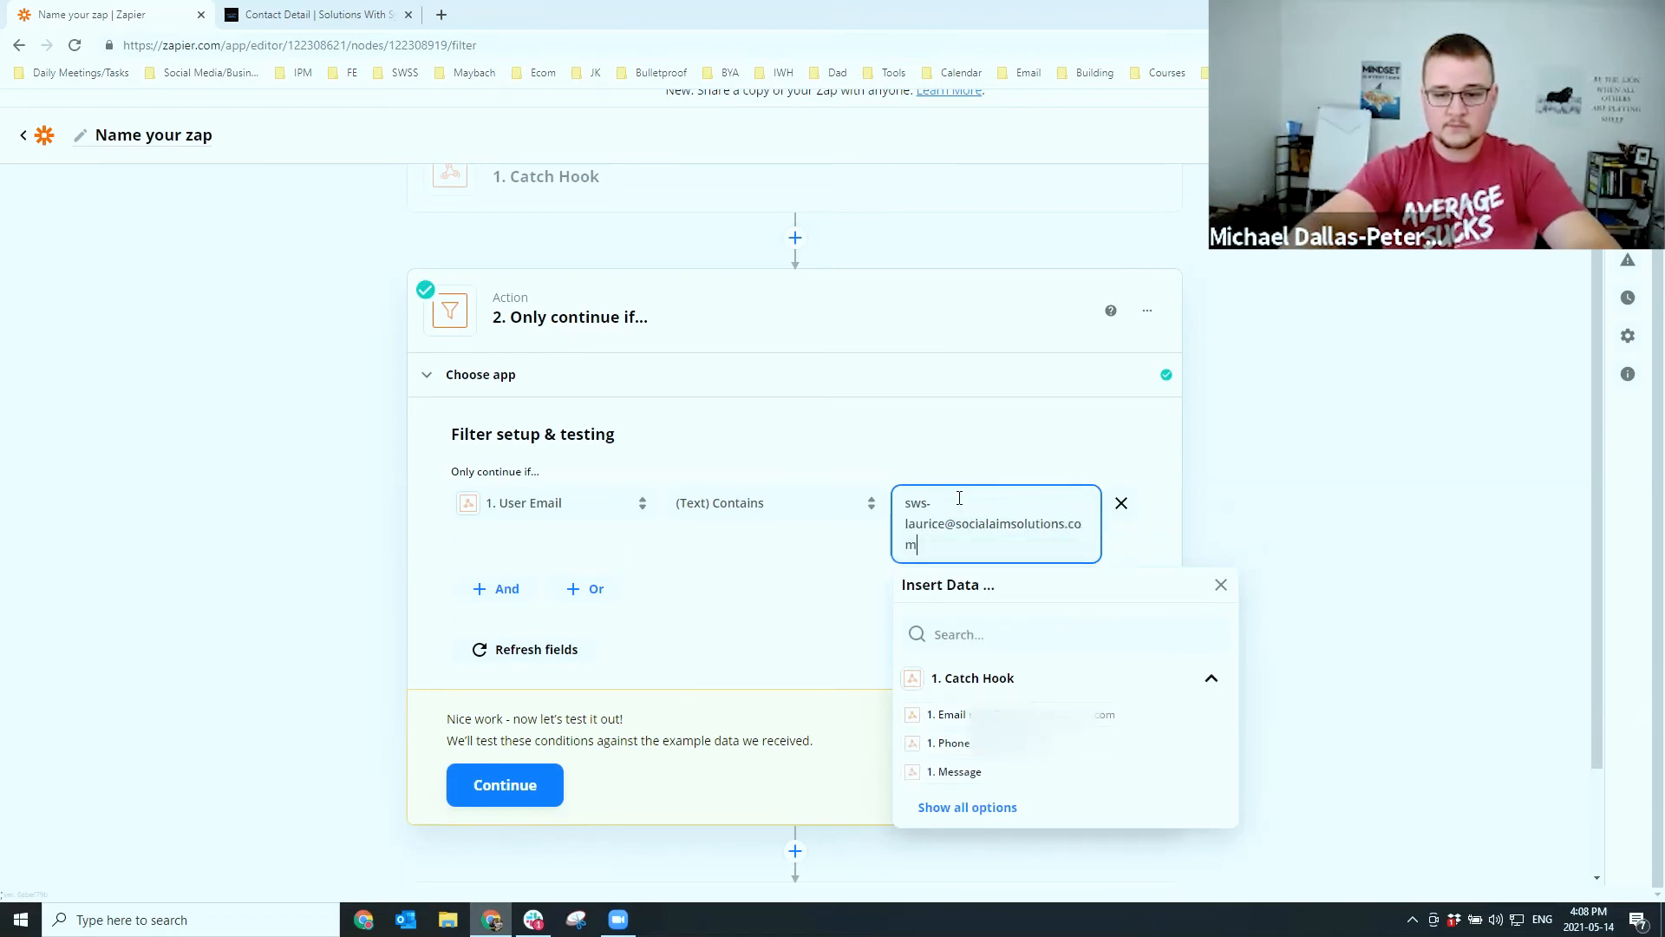
{"action": "left_click", "coordinate": [887, 531]}
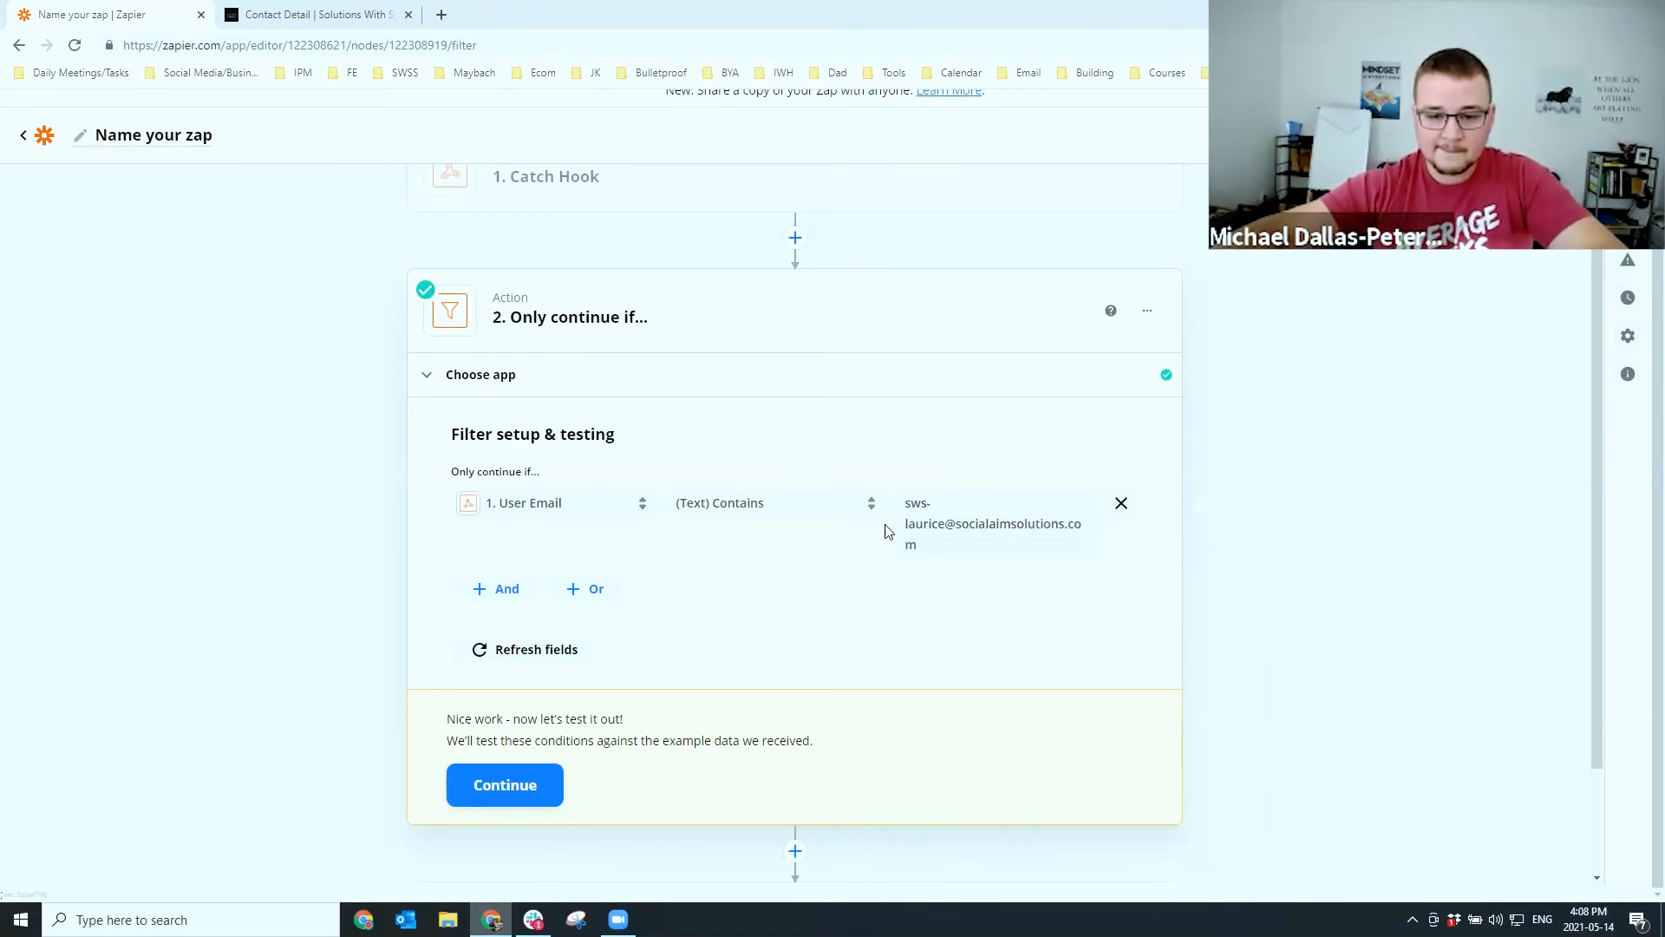
{"action": "left_click", "coordinate": [522, 772]}
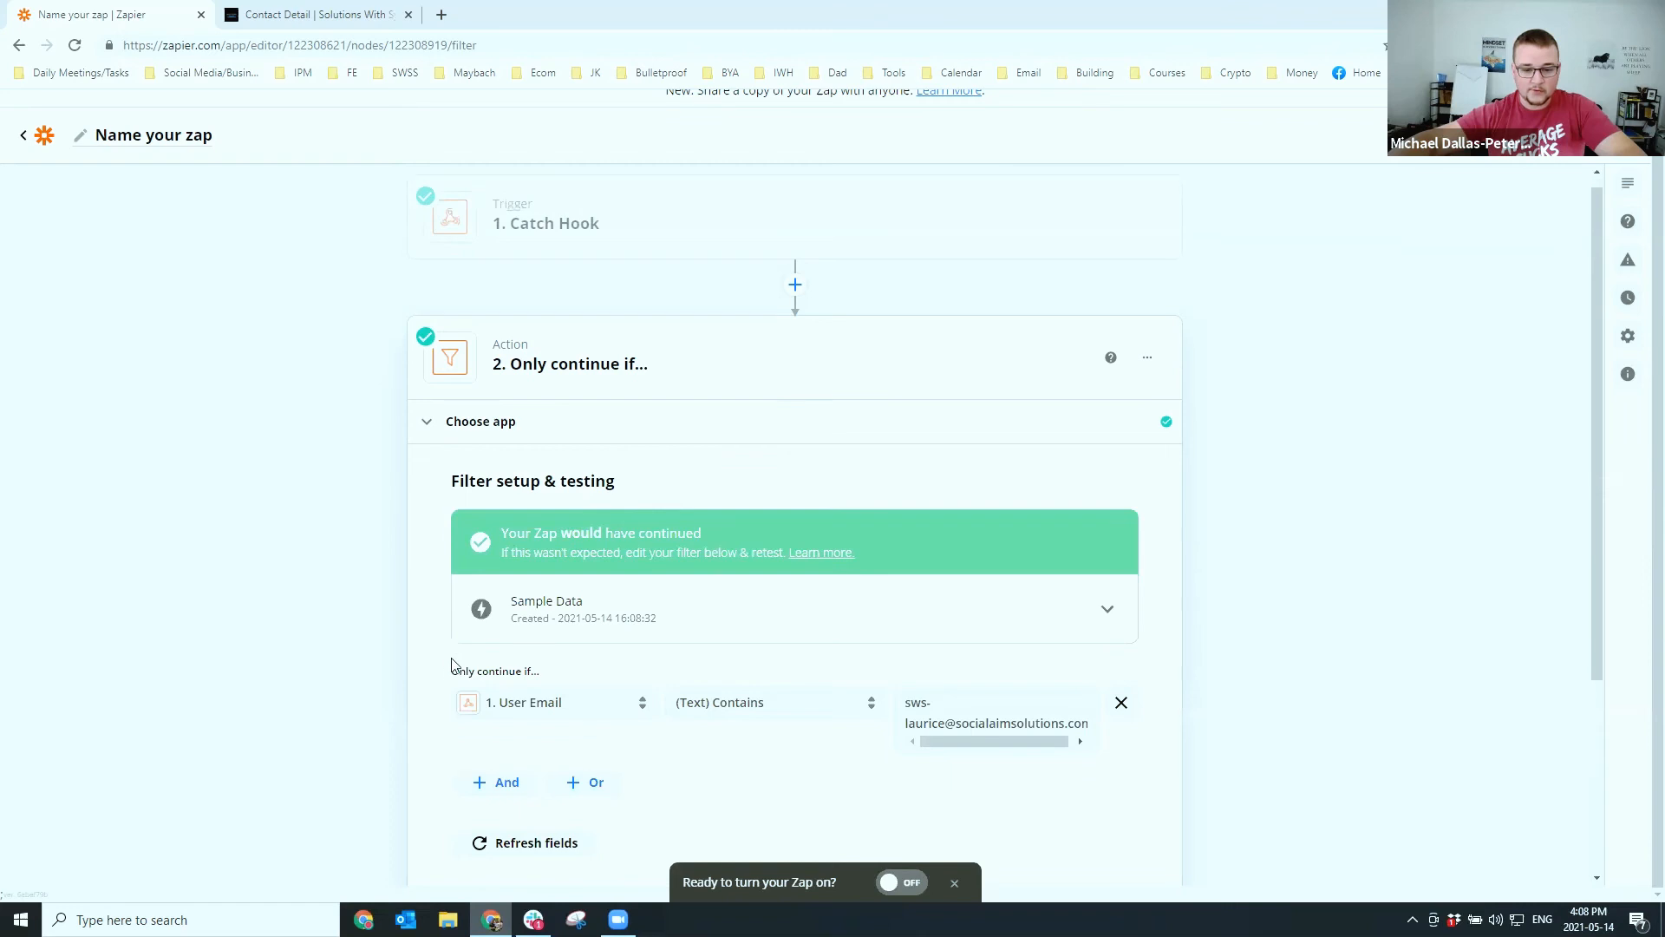
{"action": "scroll", "coordinate": [468, 668], "scroll_direction": "down", "scroll_amount": 3}
{"action": "left_click", "coordinate": [806, 666]}
{"action": "left_click", "coordinate": [1631, 163]}
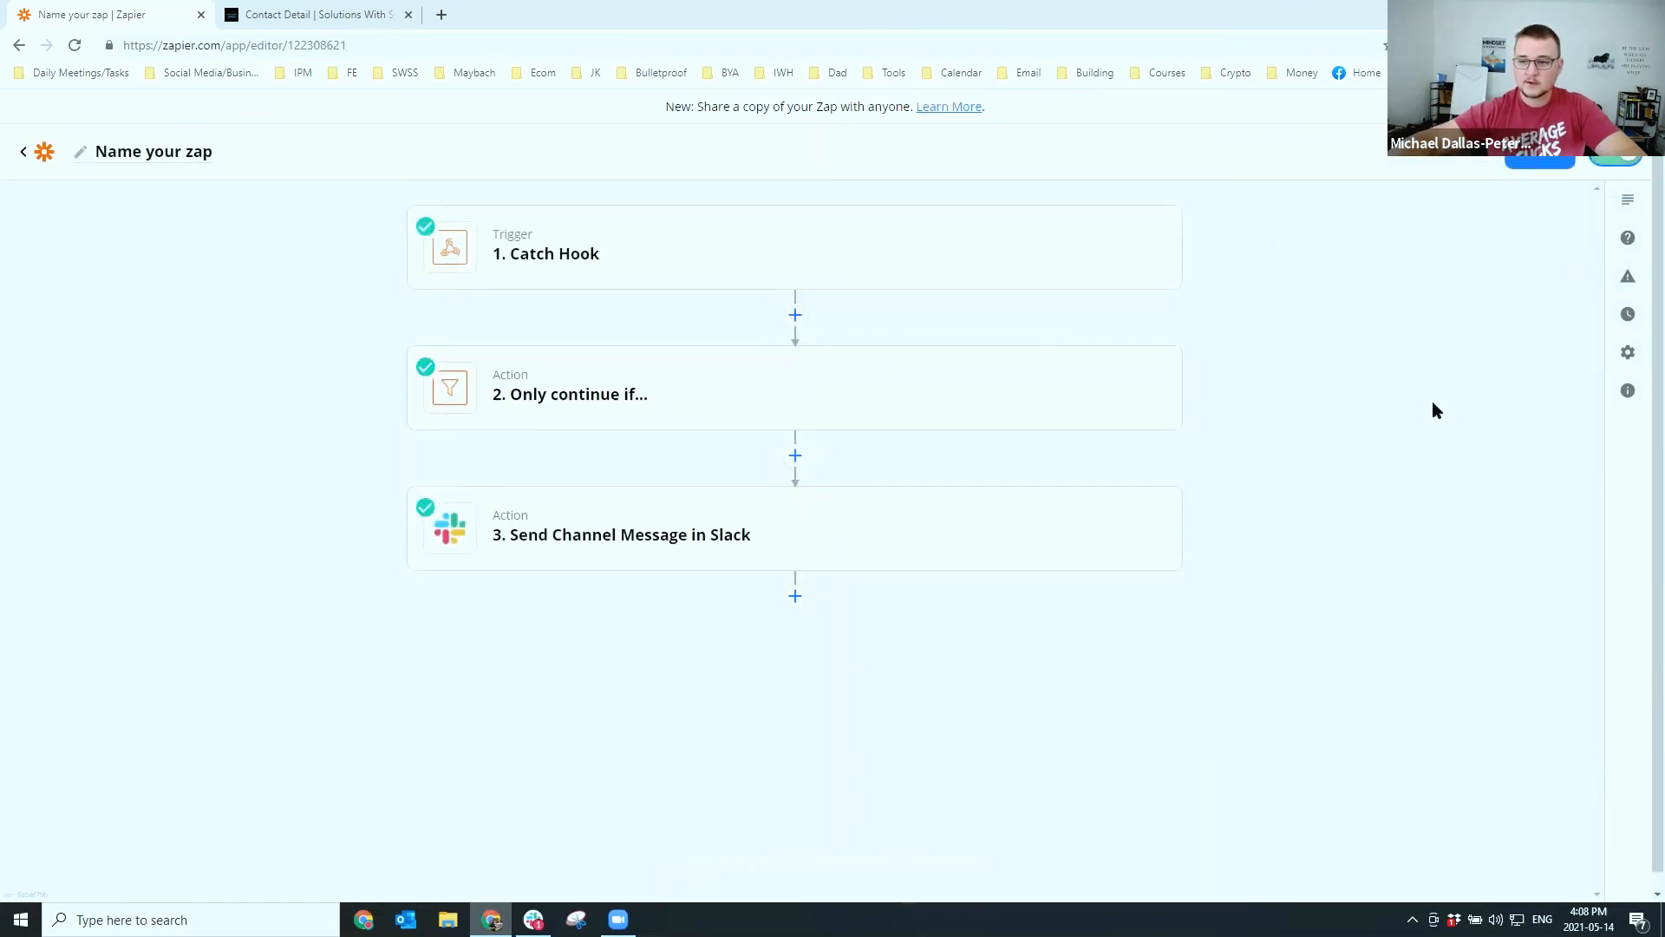
Rename the zap to 'CRM Responses' followed by the assigned team member's name
{"action": "left_click", "coordinate": [178, 153]}
{"action": "type", "text": "CRM Response"}
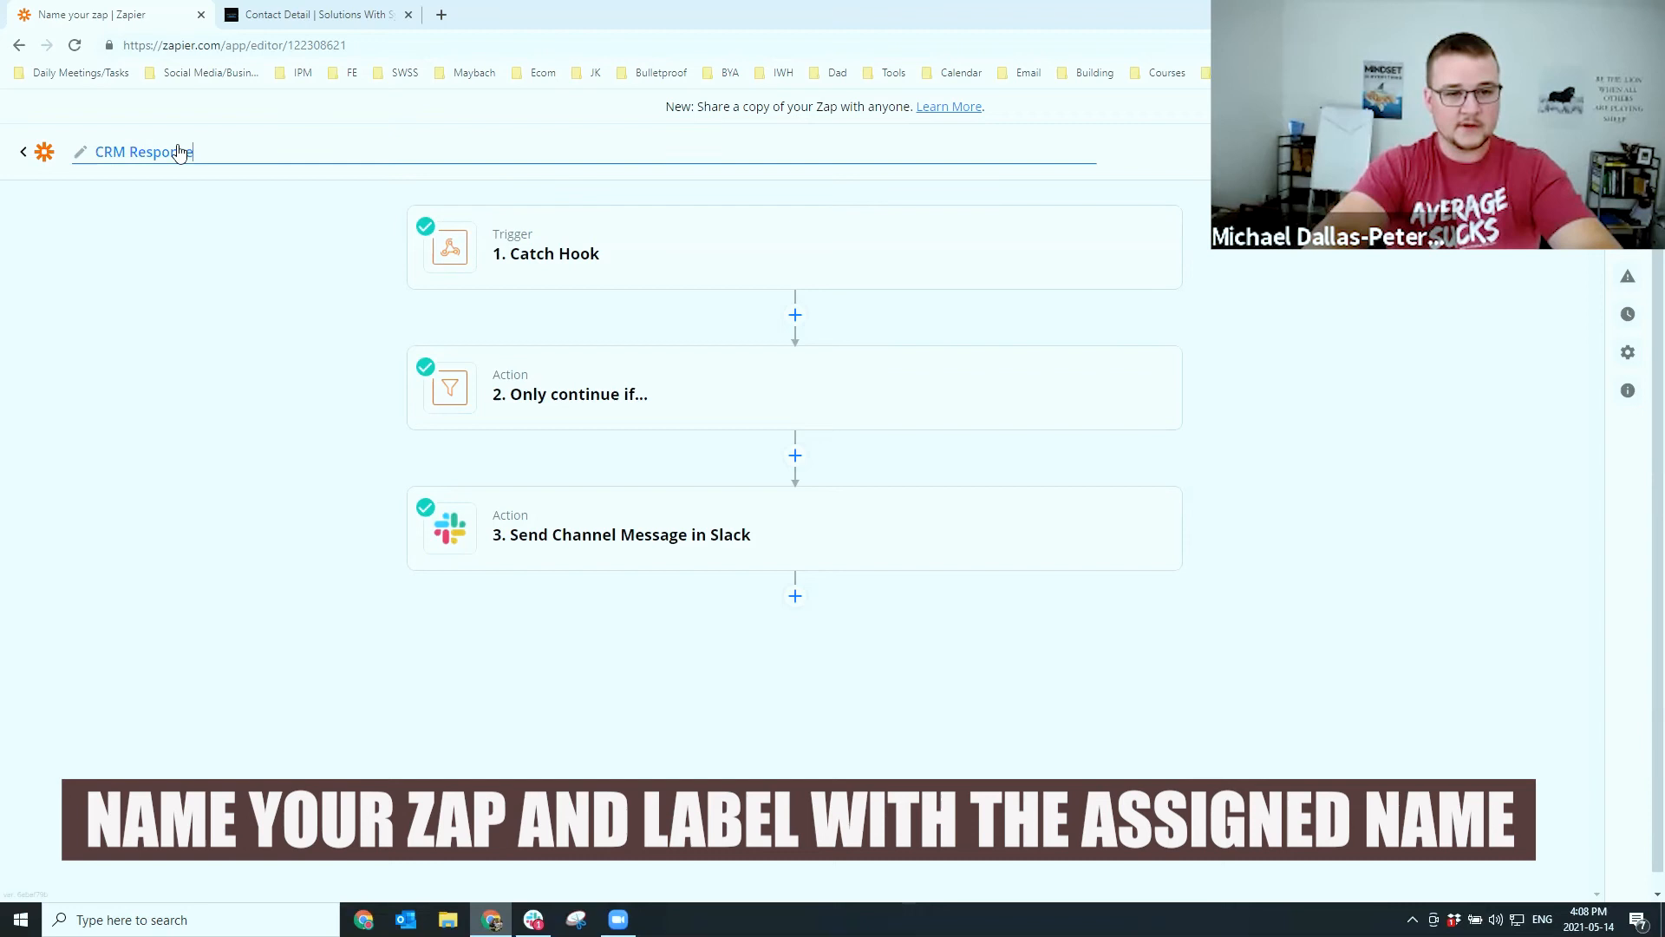
{"action": "type", "text": "s Laurice"}
{"action": "left_click", "coordinate": [249, 404]}
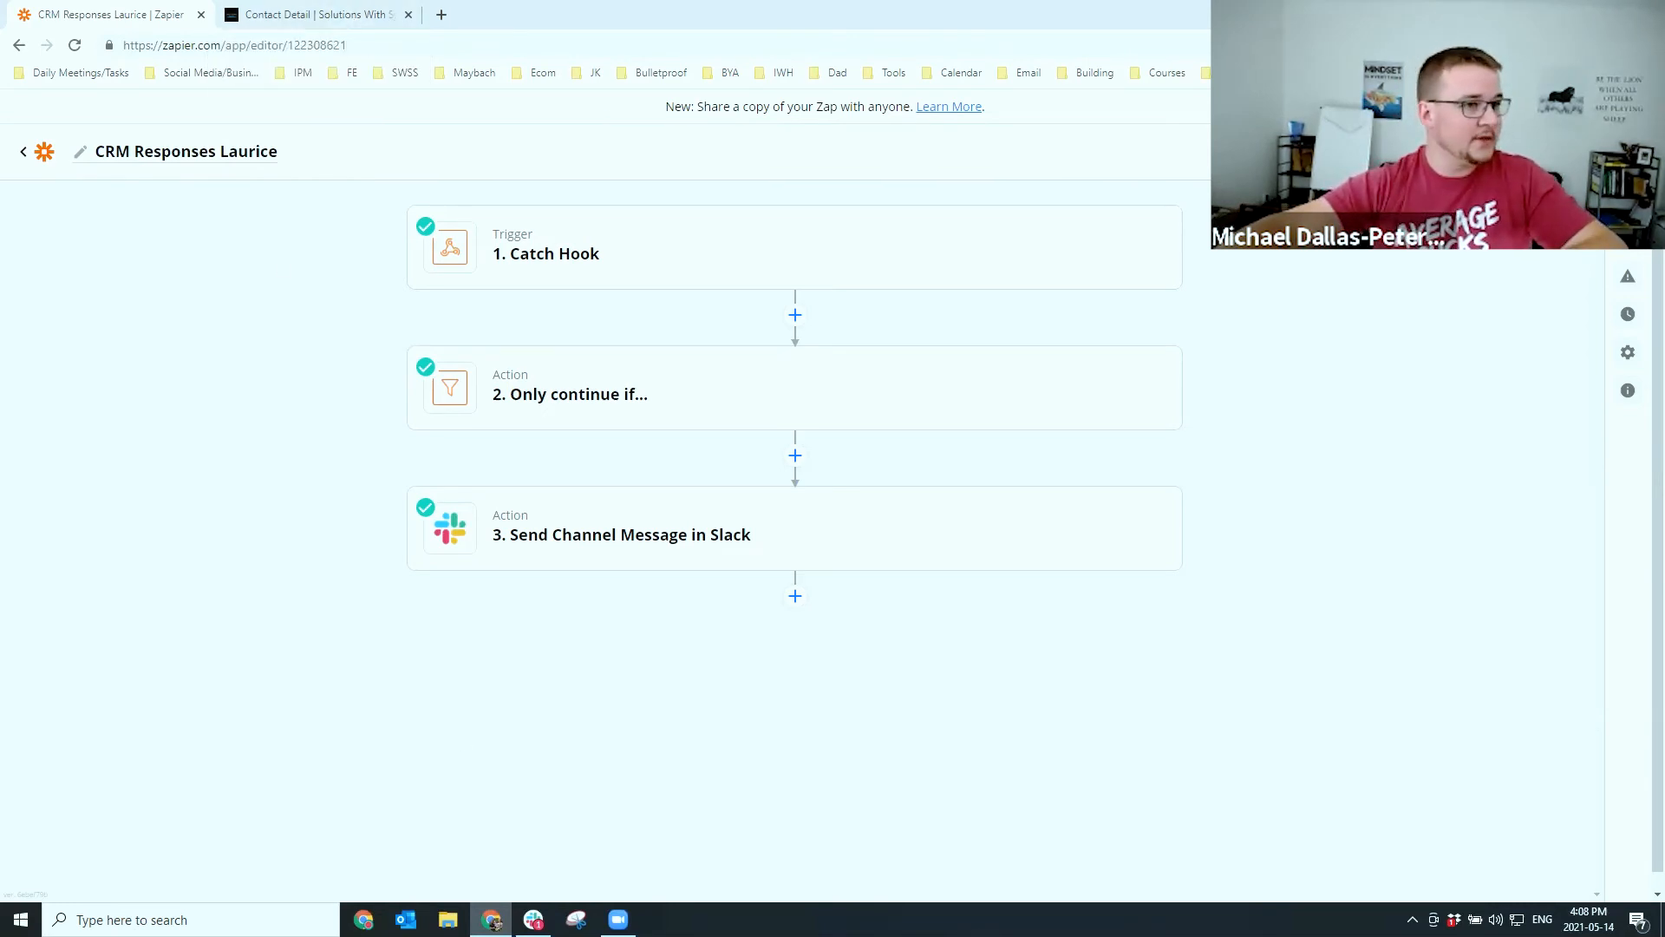
{"action": "left_click", "coordinate": [534, 920]}
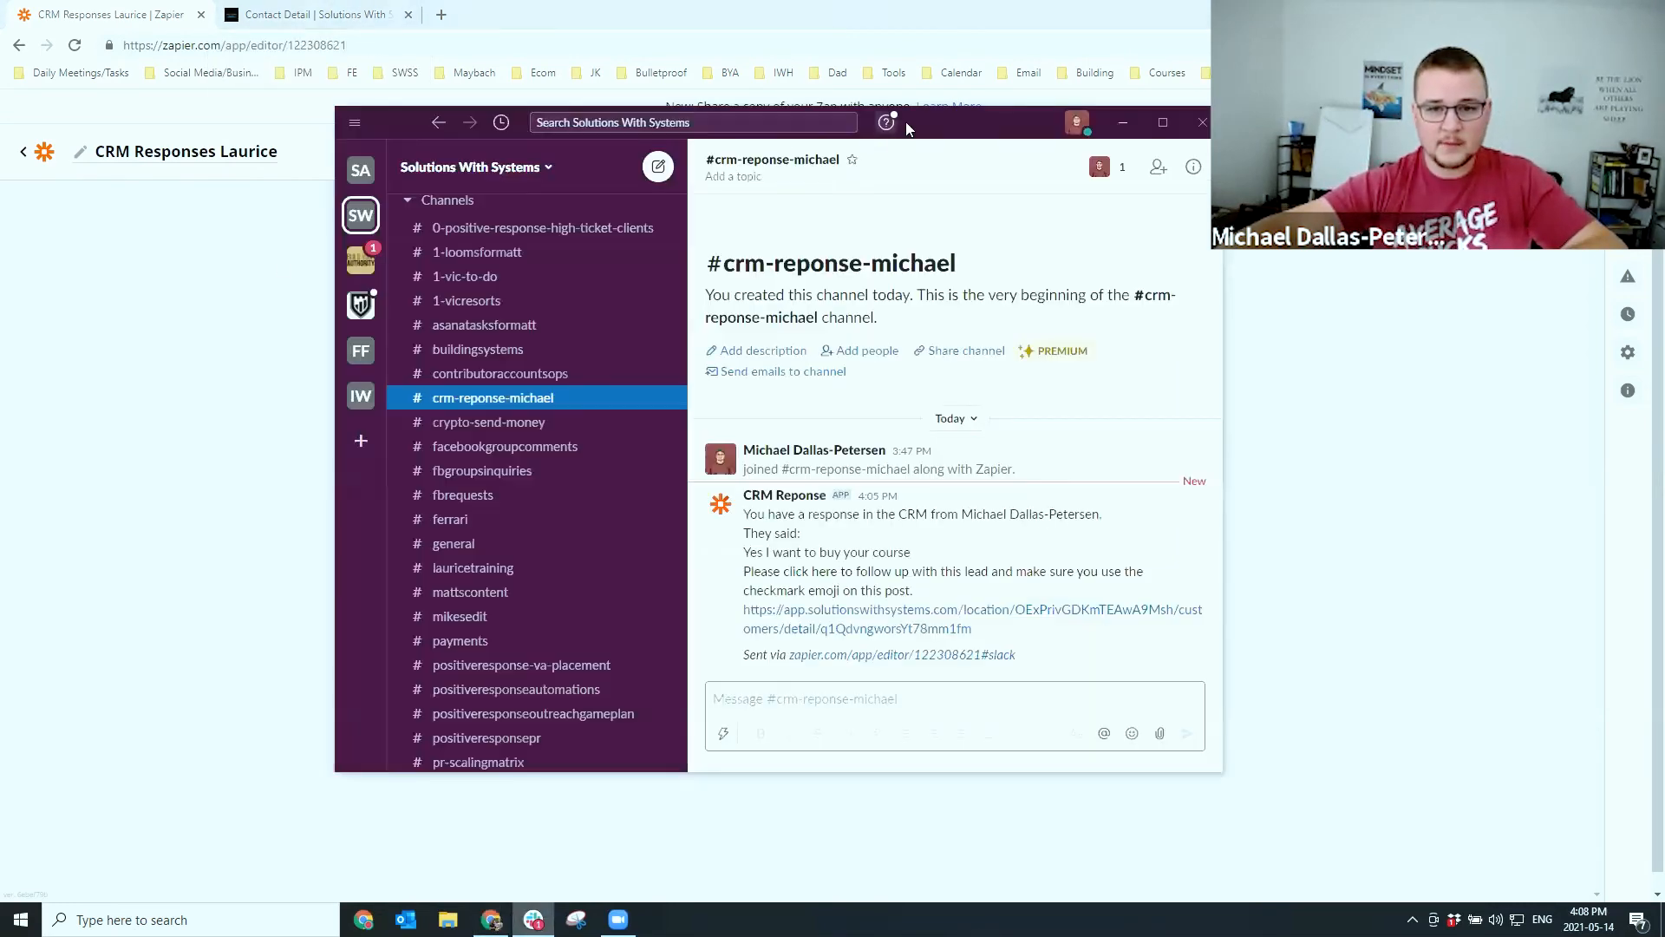
{"action": "double_click", "coordinate": [923, 114]}
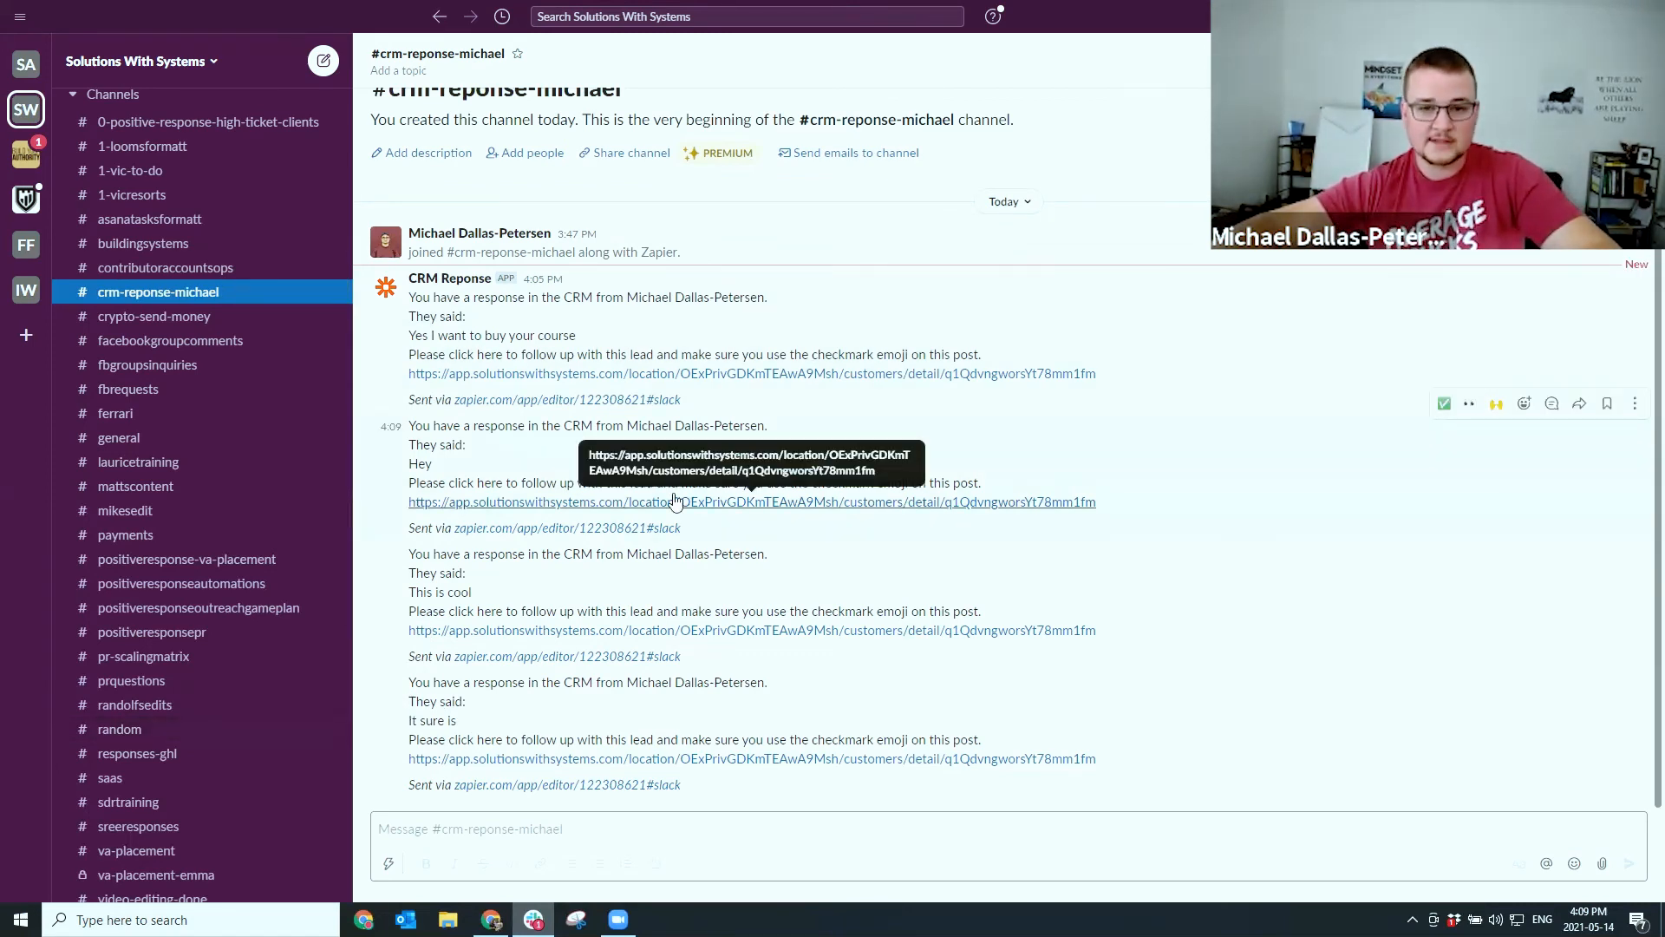
{"action": "key", "text": "alt+Tab"}
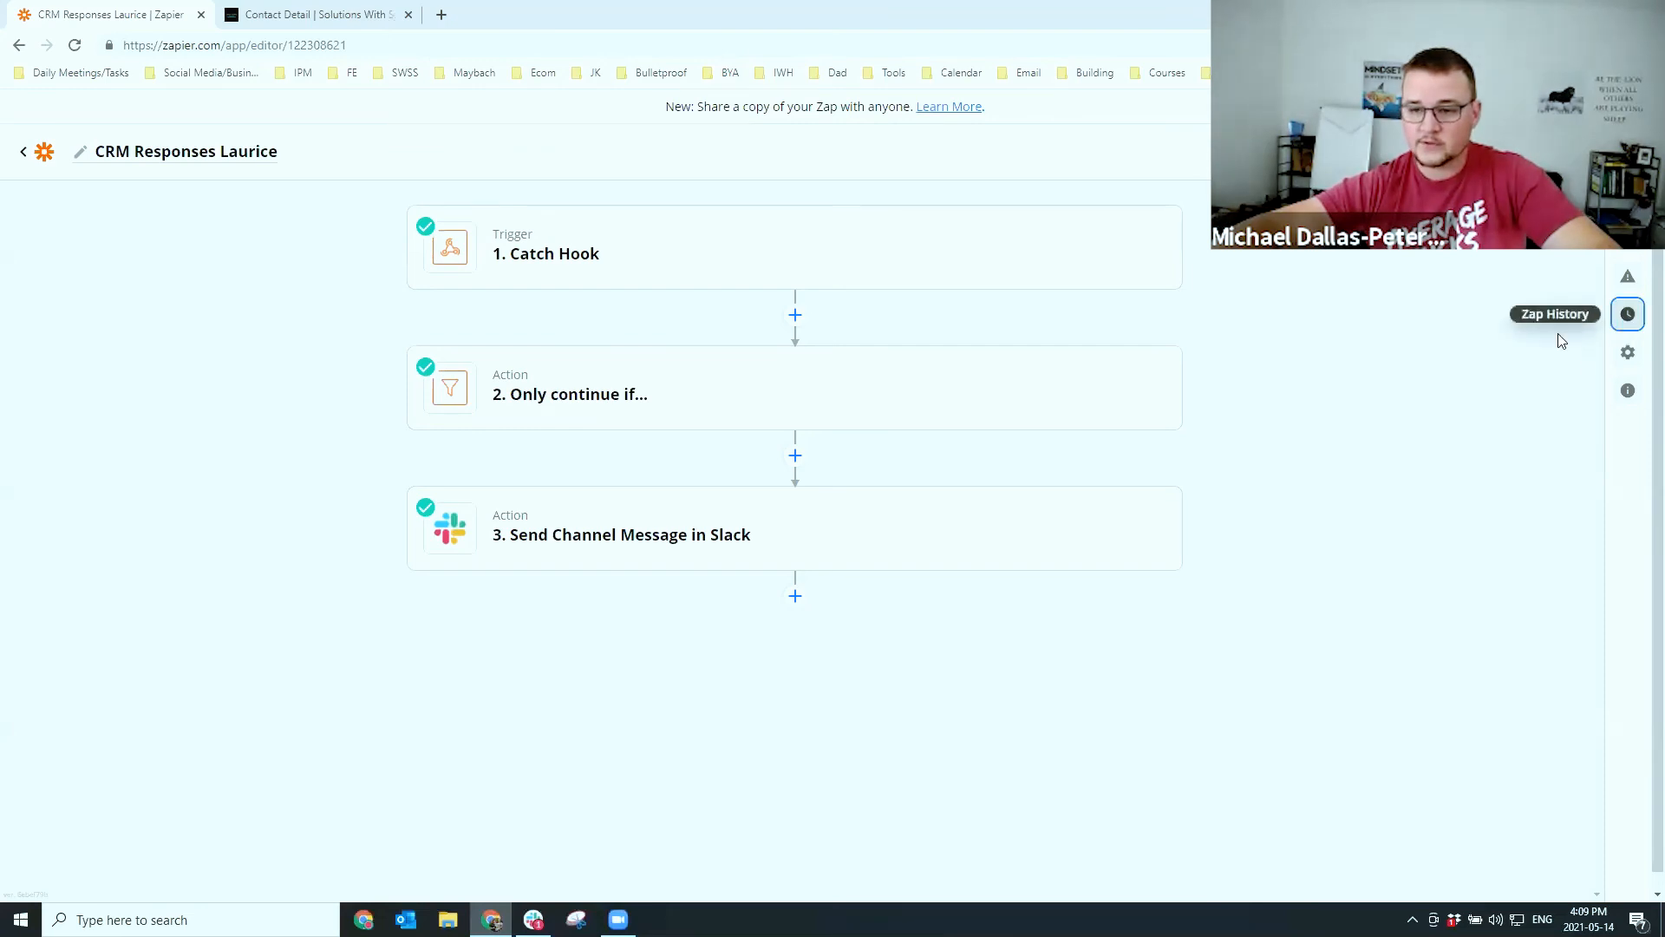
Inspect the latest run in Zap History, confirming the filter matched the user email, then return to the editor
{"action": "left_click", "coordinate": [1628, 314]}
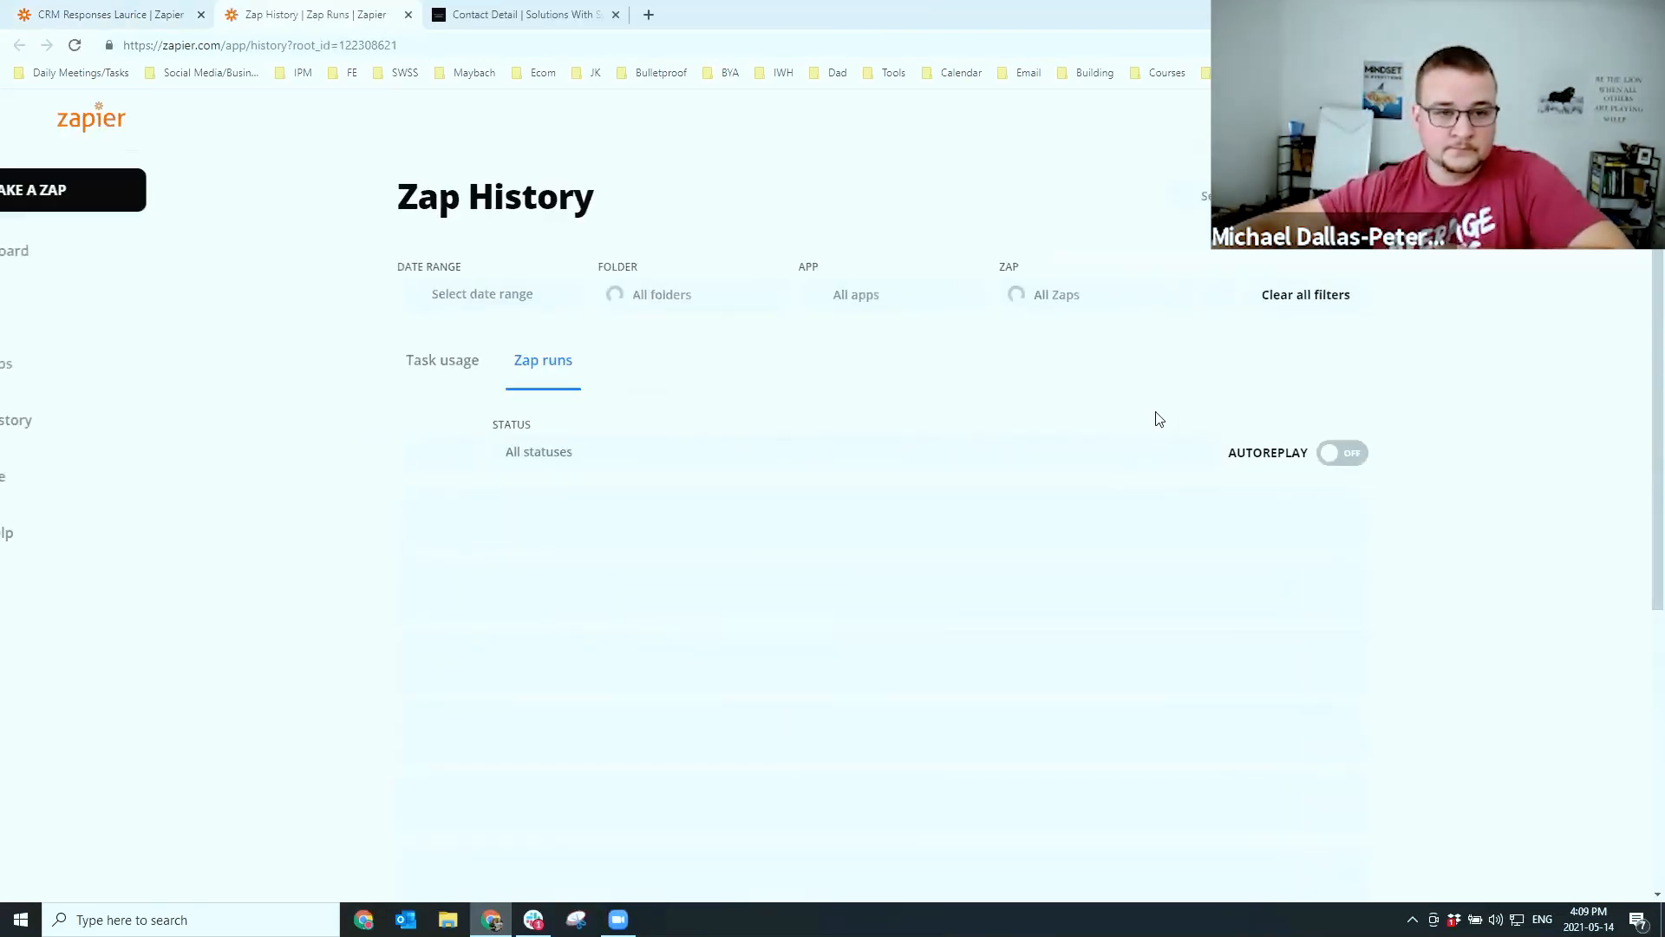
{"action": "left_click", "coordinate": [855, 556]}
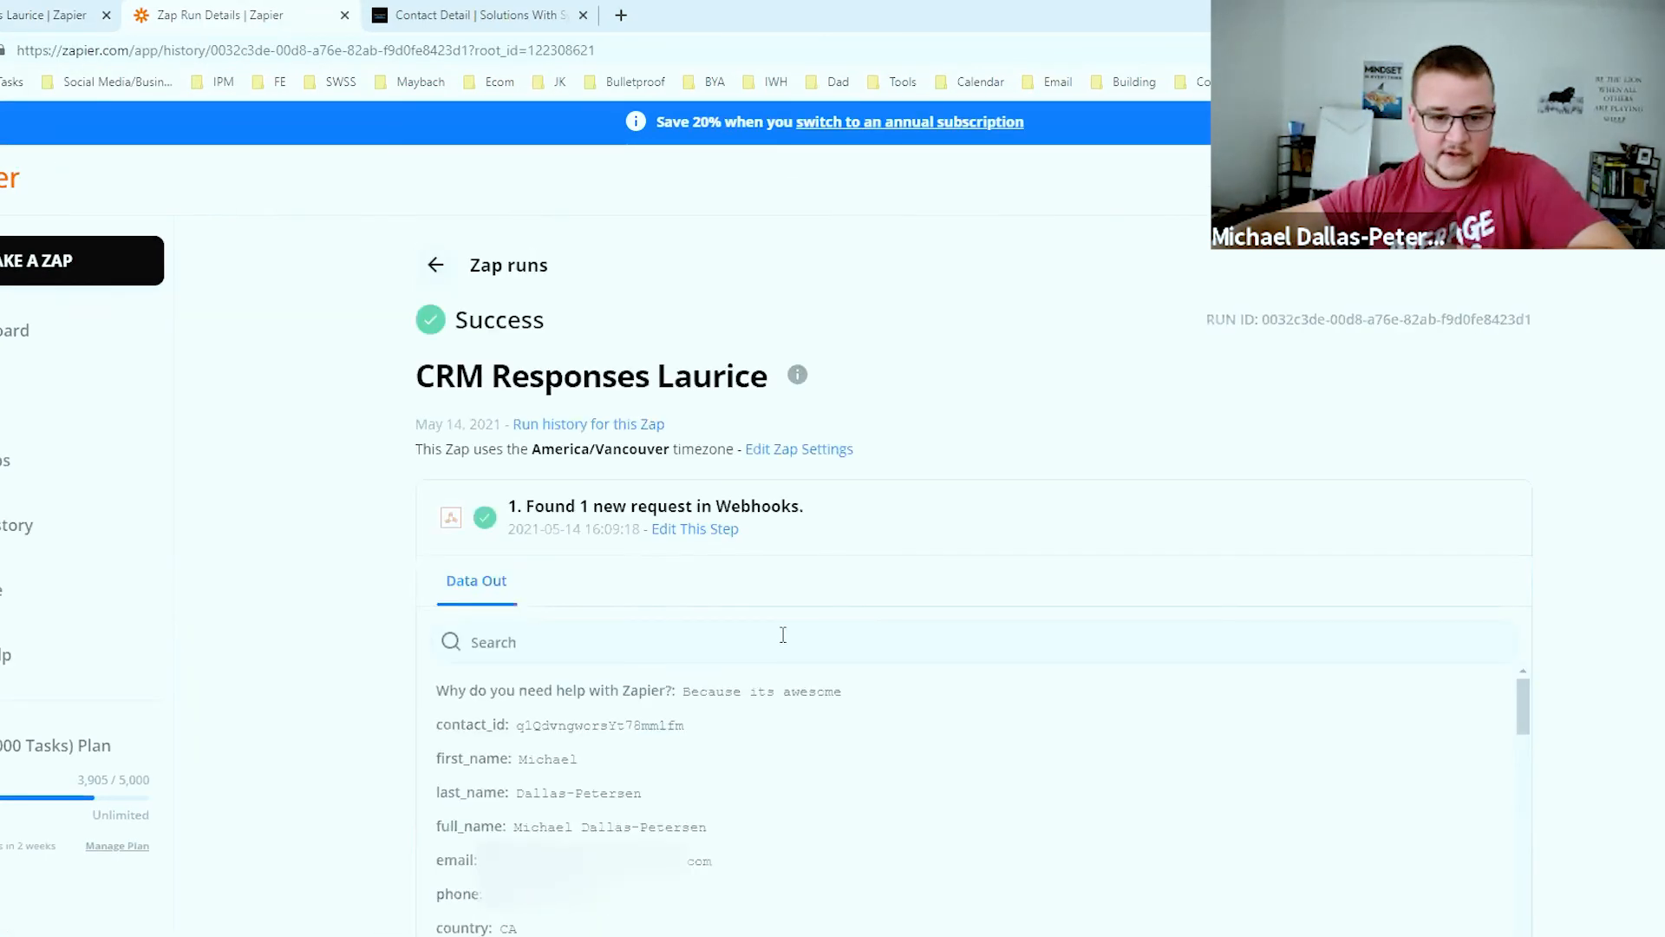
{"action": "scroll", "coordinate": [783, 634], "scroll_direction": "down", "scroll_amount": 8}
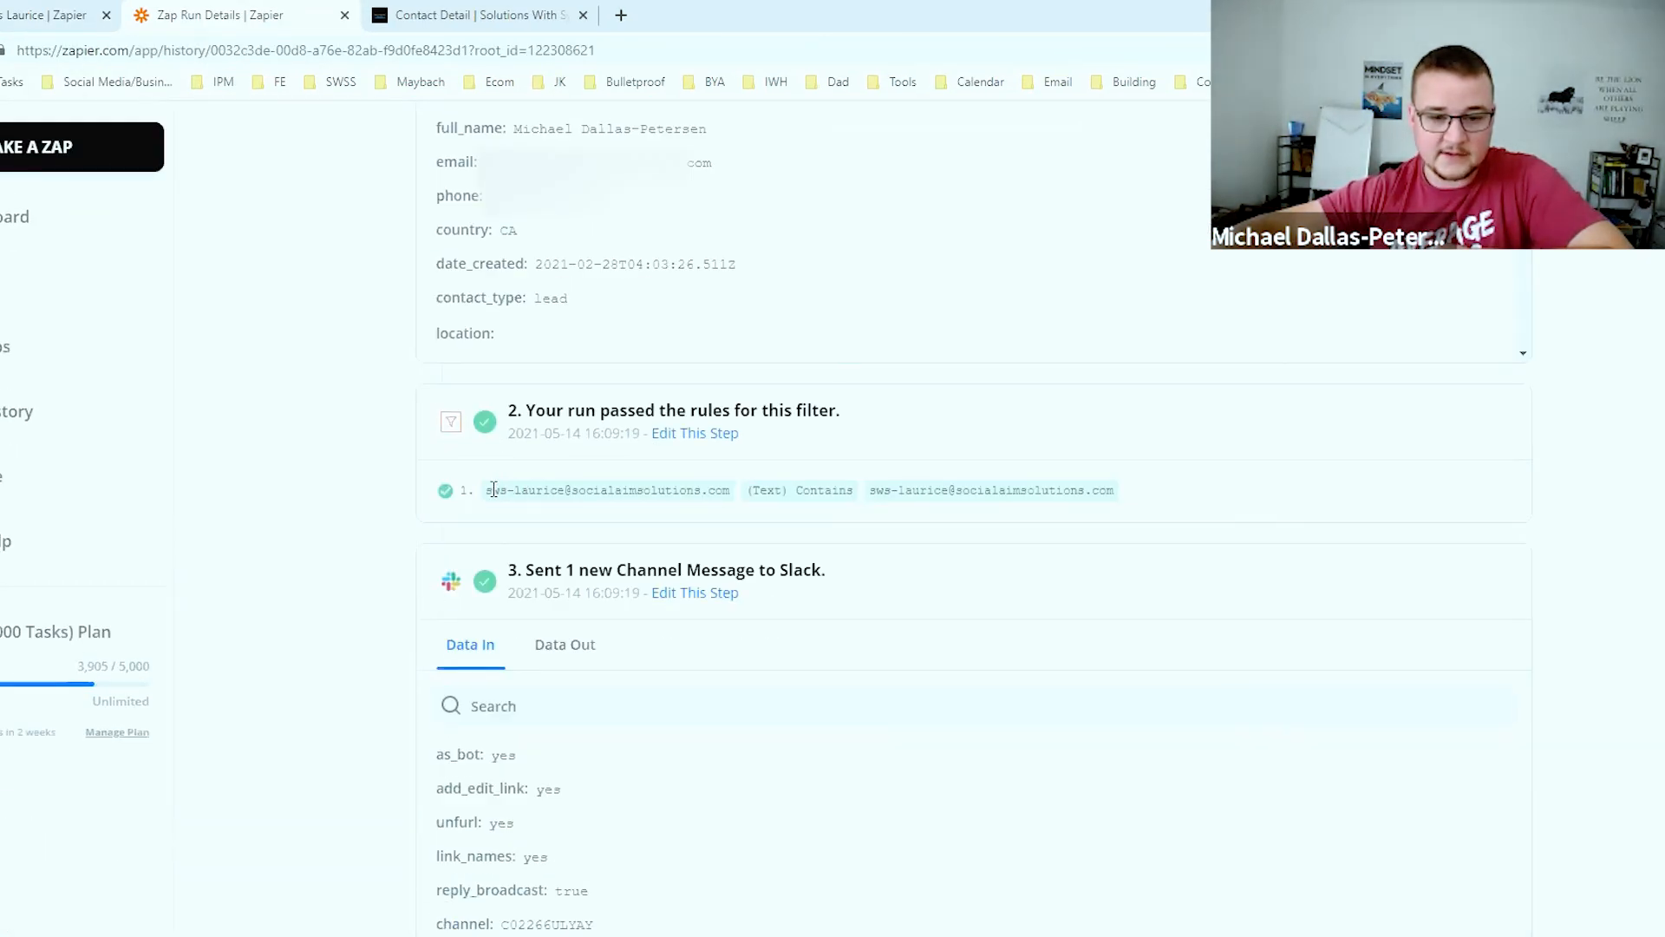
{"action": "left_click_drag", "start_coordinate": [489, 490], "coordinate": [731, 495]}
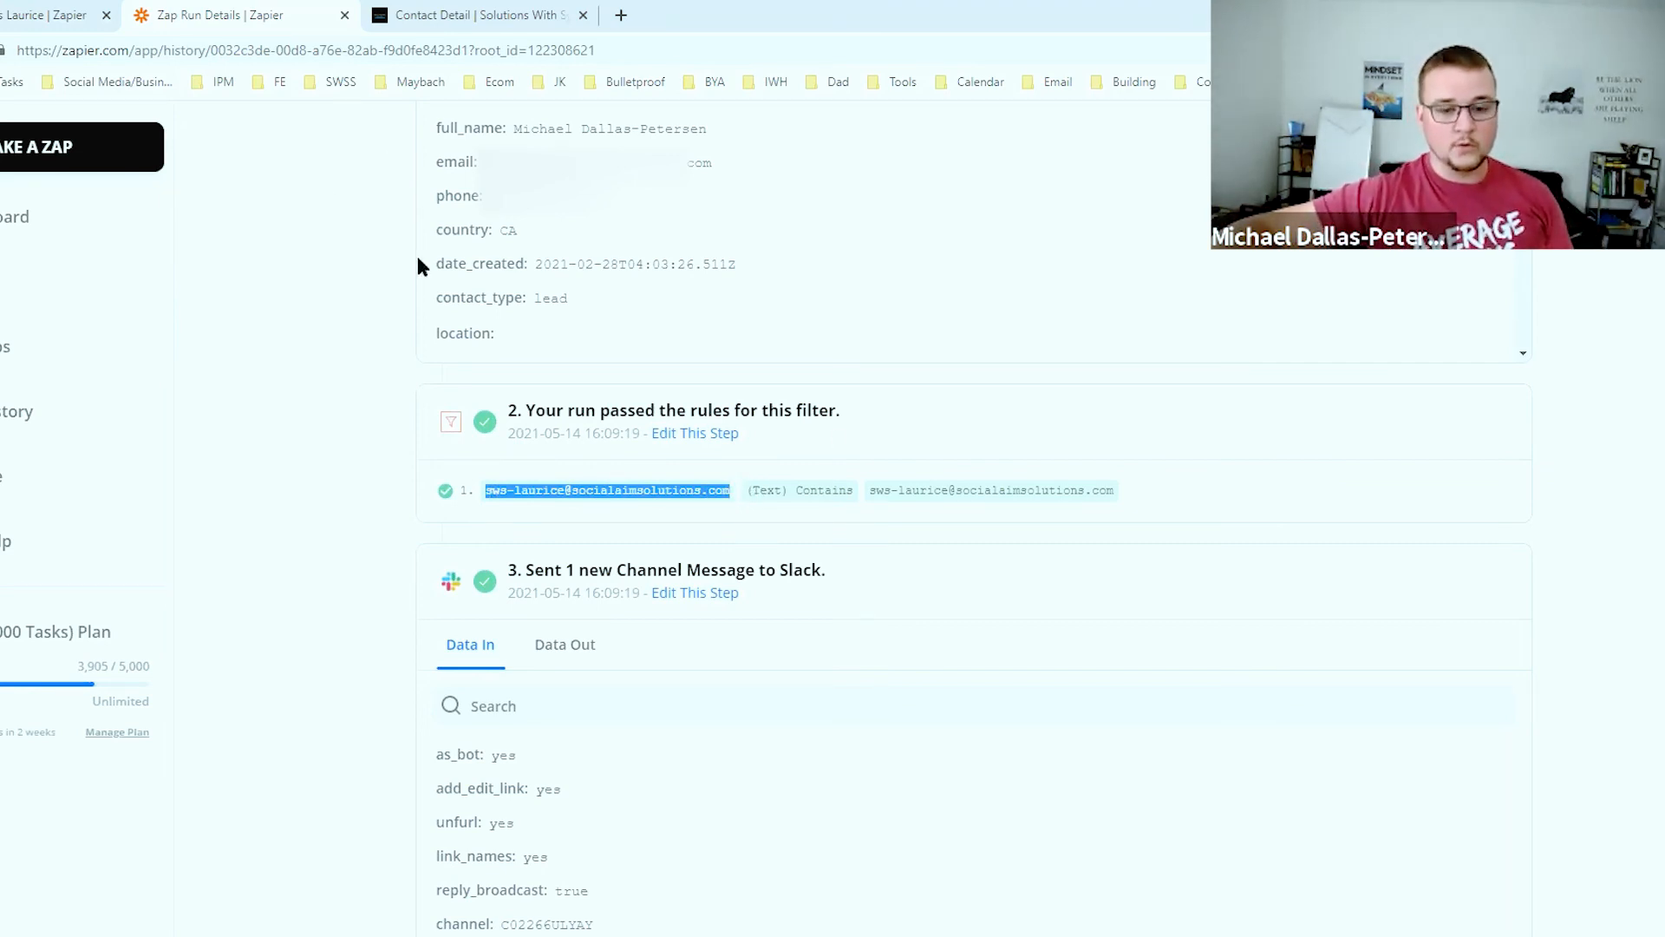
{"action": "left_click", "coordinate": [33, 17]}
{"action": "left_click", "coordinate": [580, 606]}
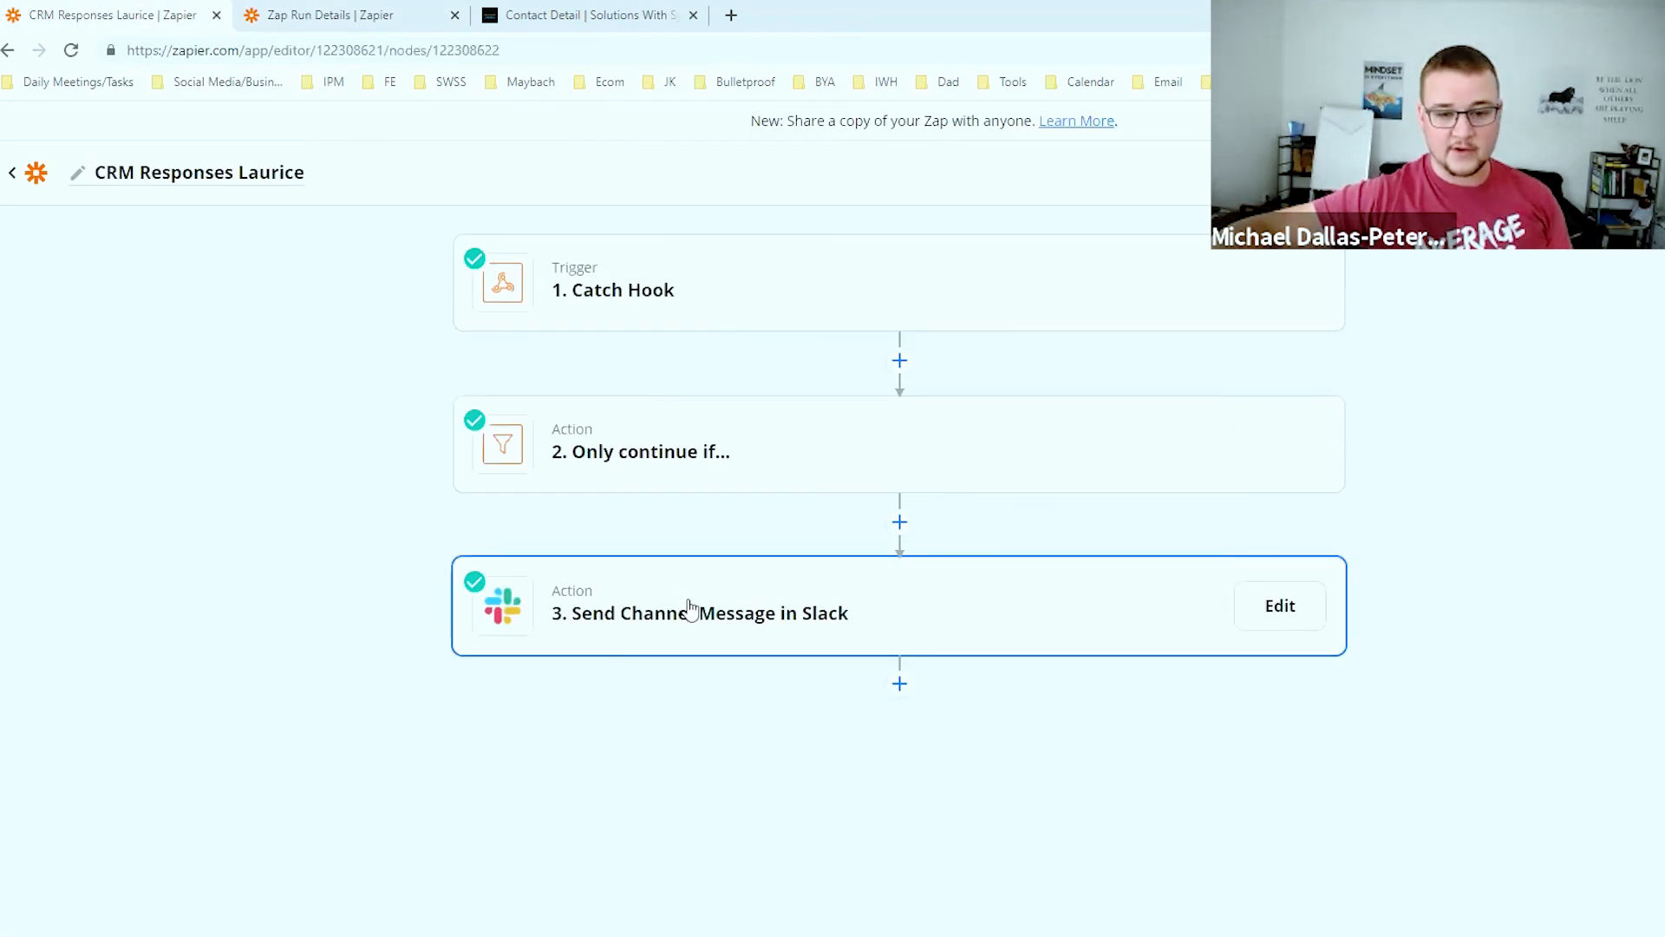
Review the Slack step's Channel and Message Text settings, then go to the CRM contact page
{"action": "left_click", "coordinate": [689, 607]}
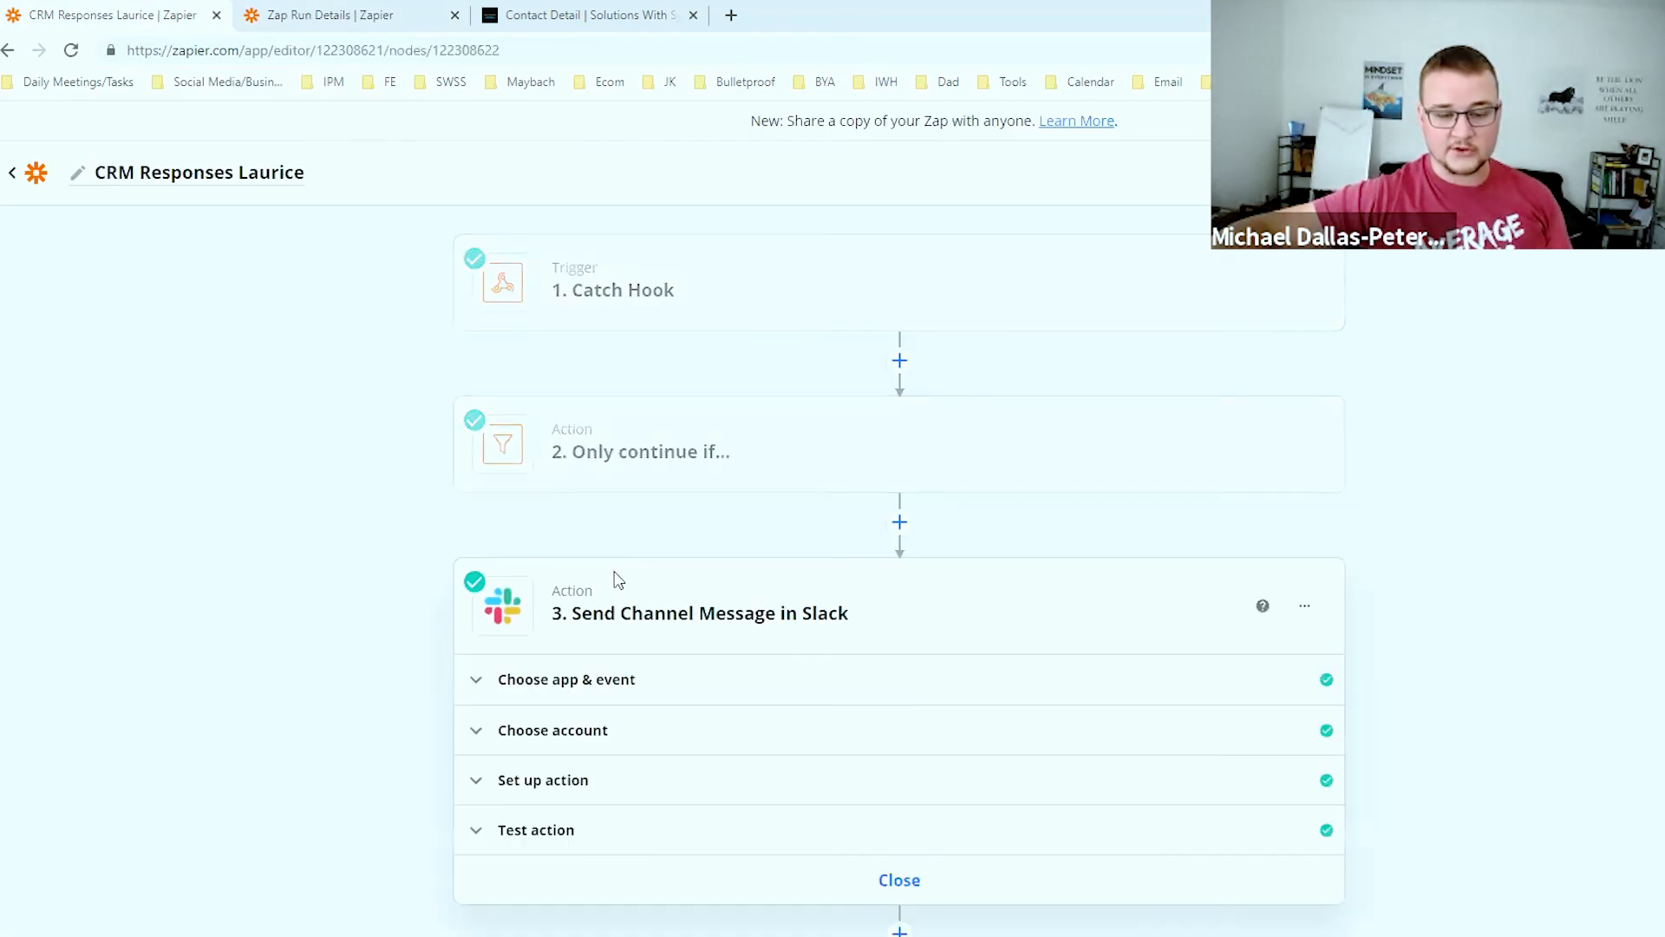
{"action": "left_click", "coordinate": [716, 760]}
{"action": "scroll", "coordinate": [521, 650], "scroll_direction": "down", "scroll_amount": 10}
{"action": "scroll", "coordinate": [599, 476], "scroll_direction": "up", "scroll_amount": 7}
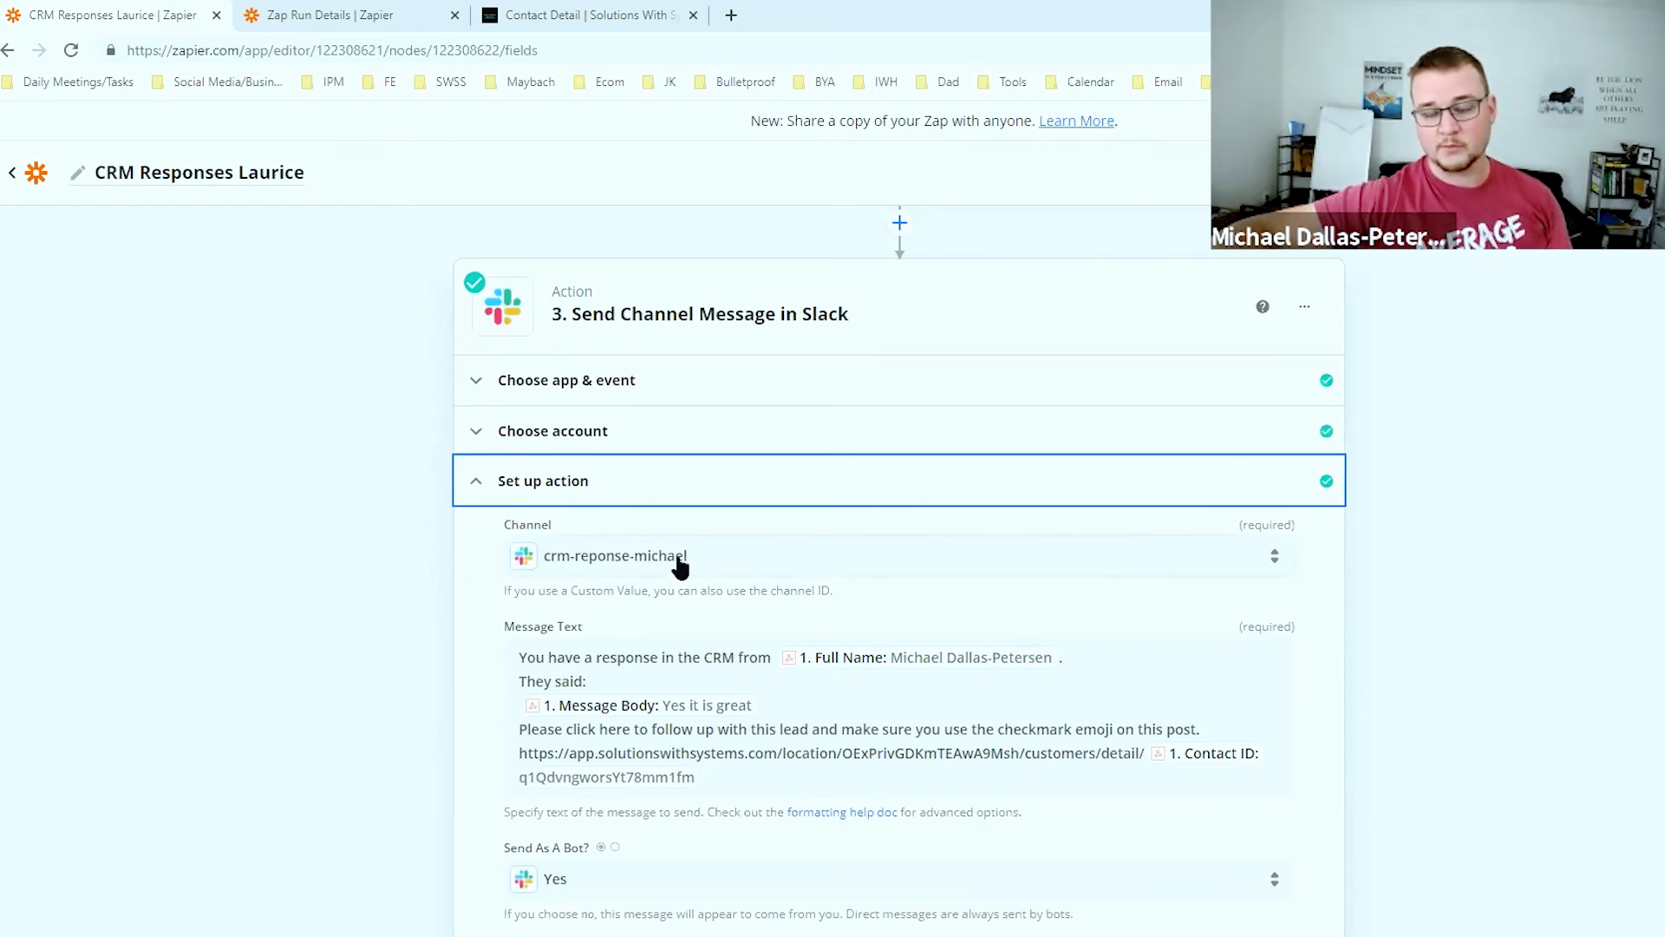
{"action": "left_click", "coordinate": [596, 19]}
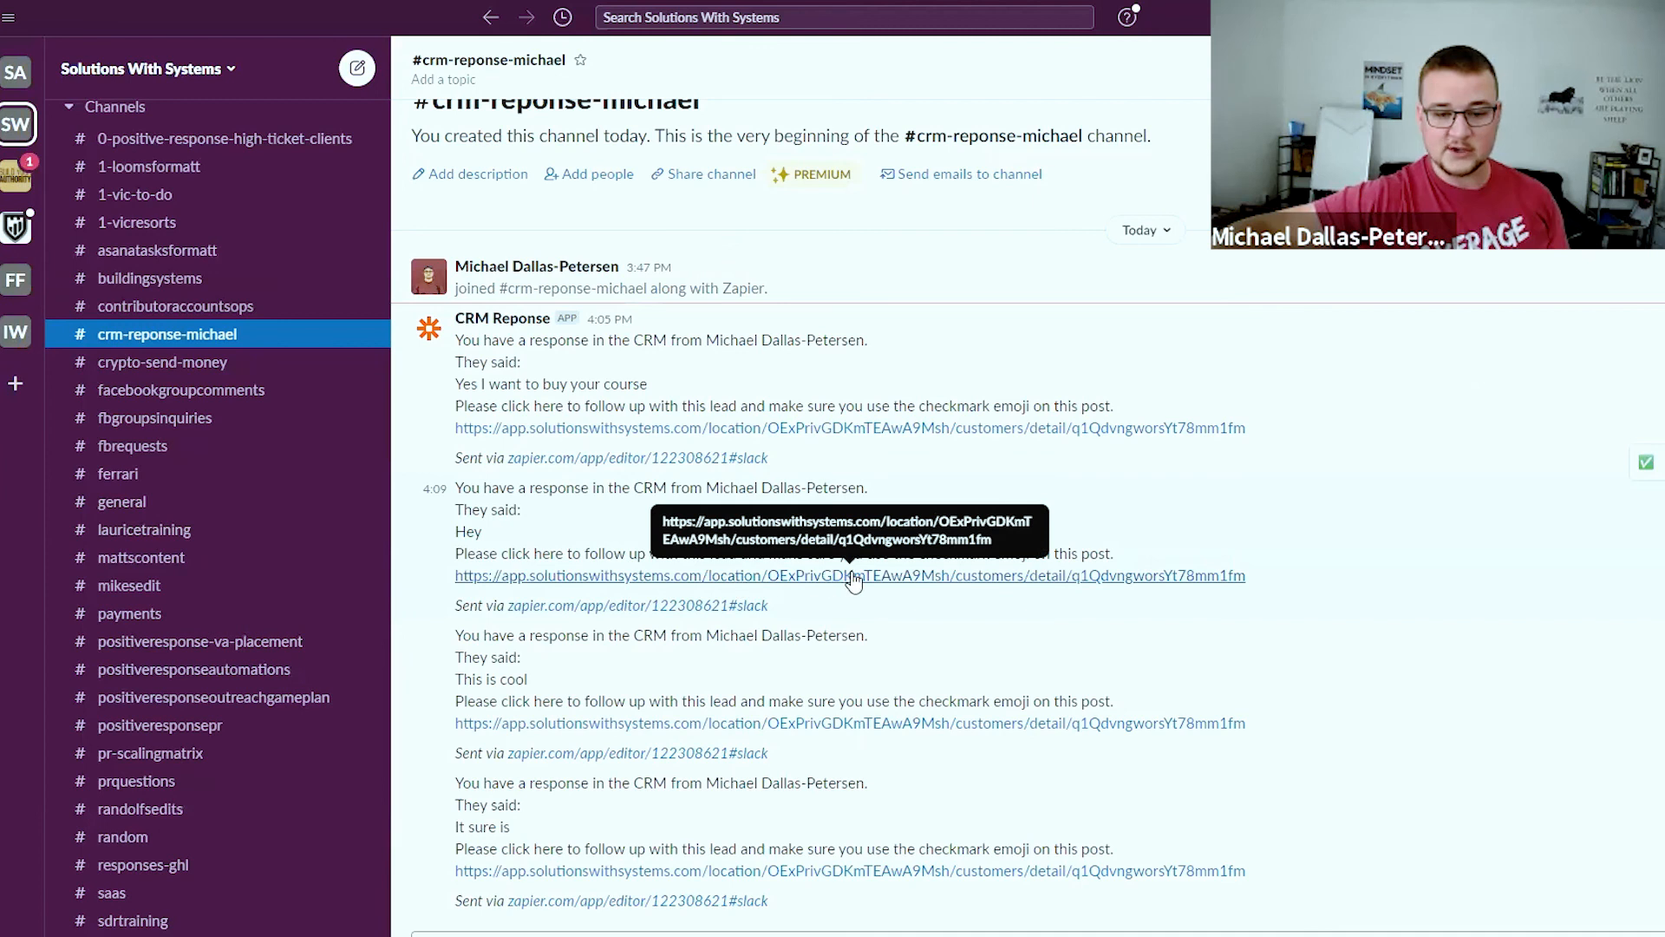
Check a message's CRM contact link, then mark all four CRM response messages with the ✅ Completed reaction
{"action": "left_click", "coordinate": [1007, 575]}
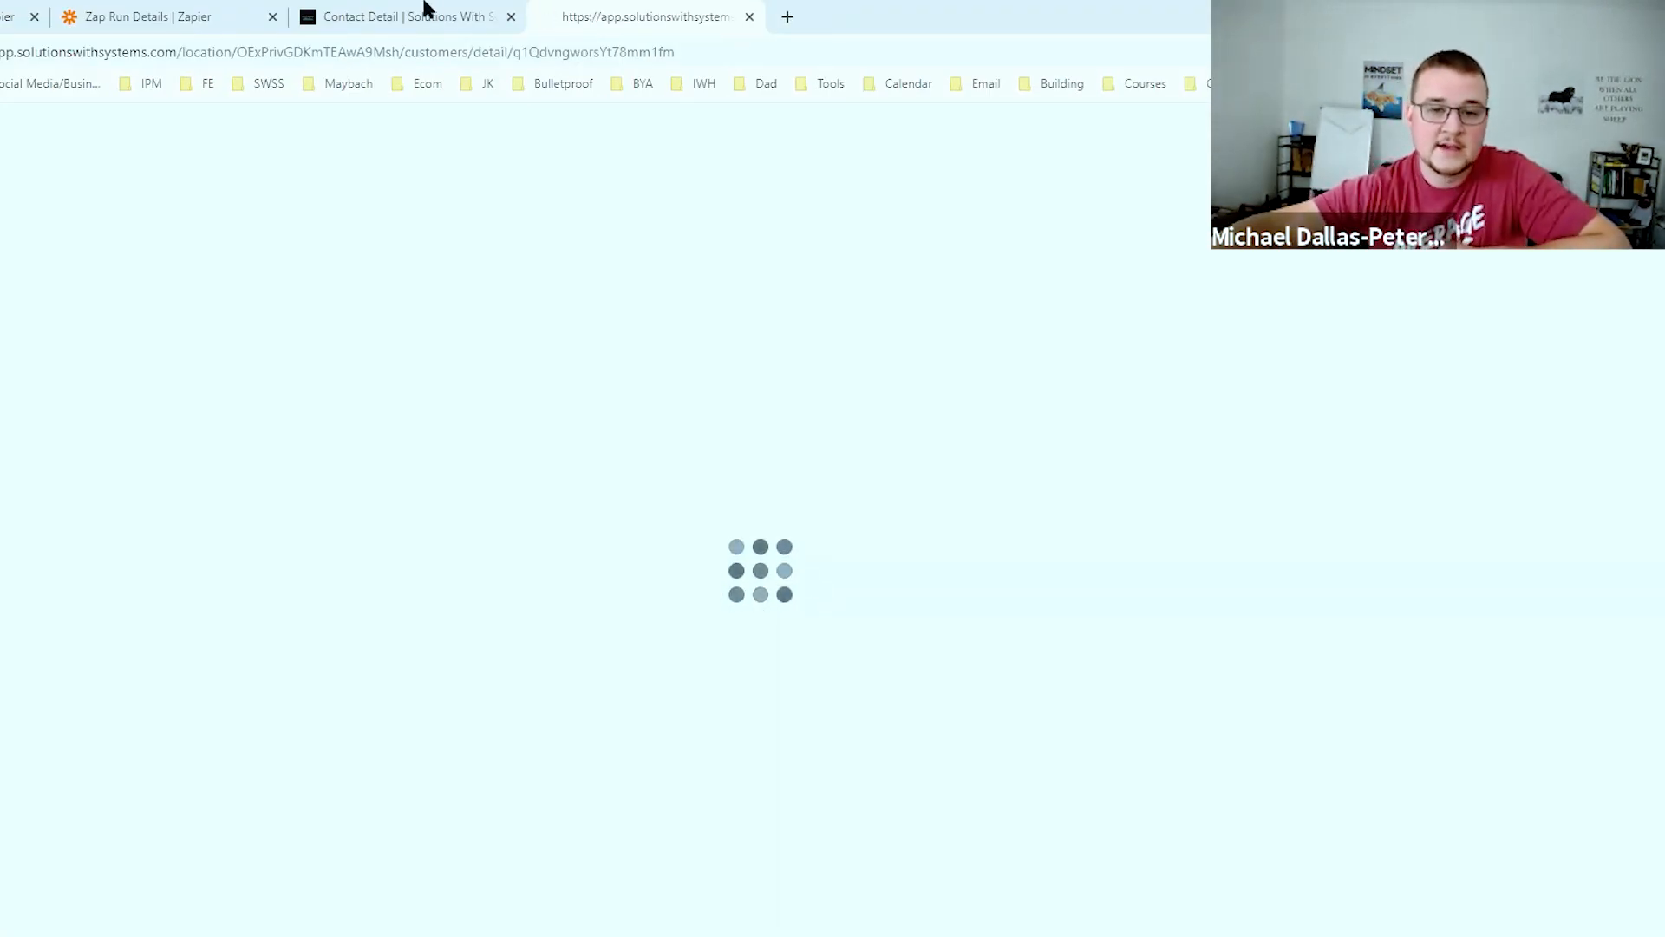
{"action": "key", "text": "alt+Tab"}
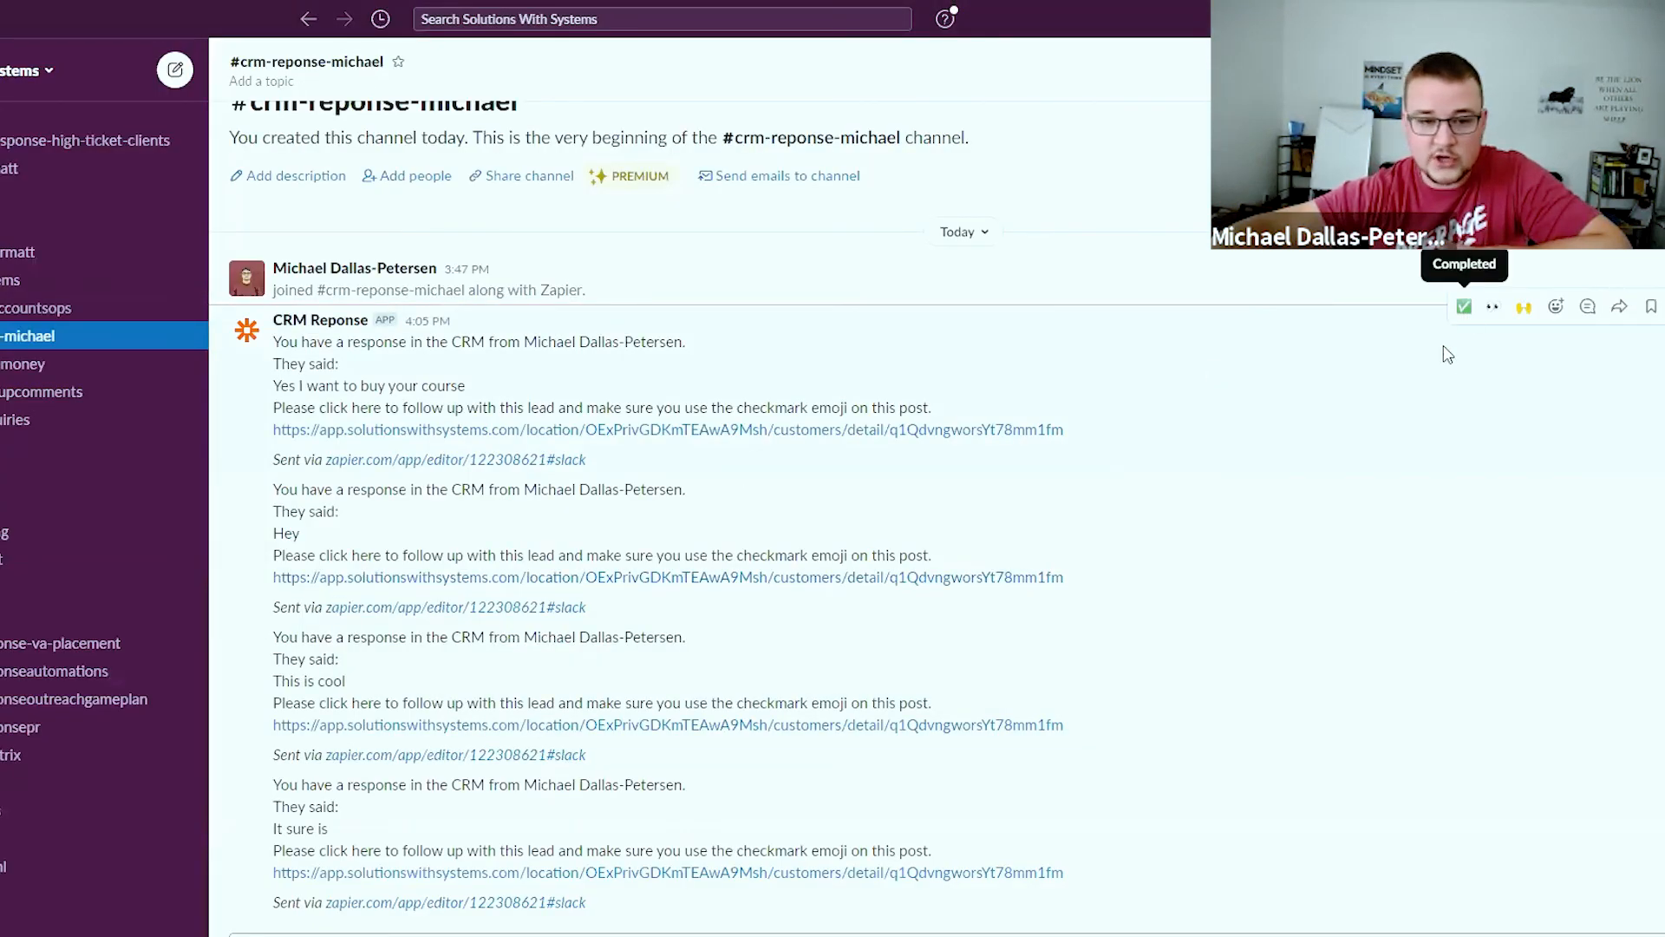
{"action": "left_click", "coordinate": [1464, 306]}
{"action": "left_click", "coordinate": [1464, 465]}
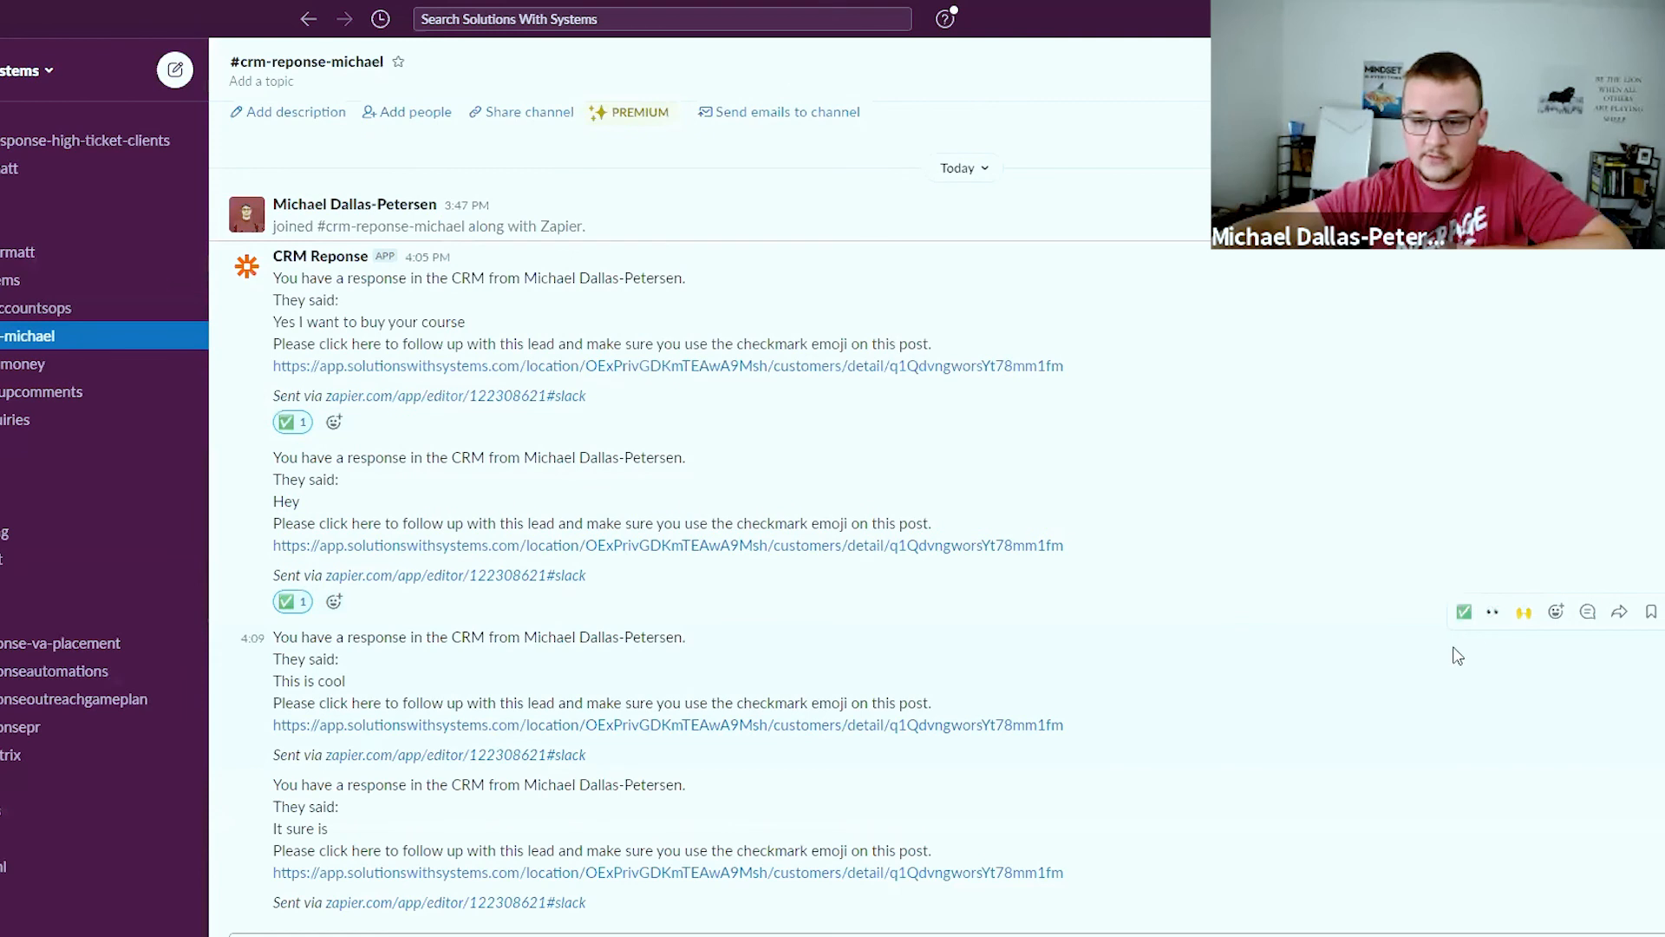
{"action": "left_click", "coordinate": [1465, 613]}
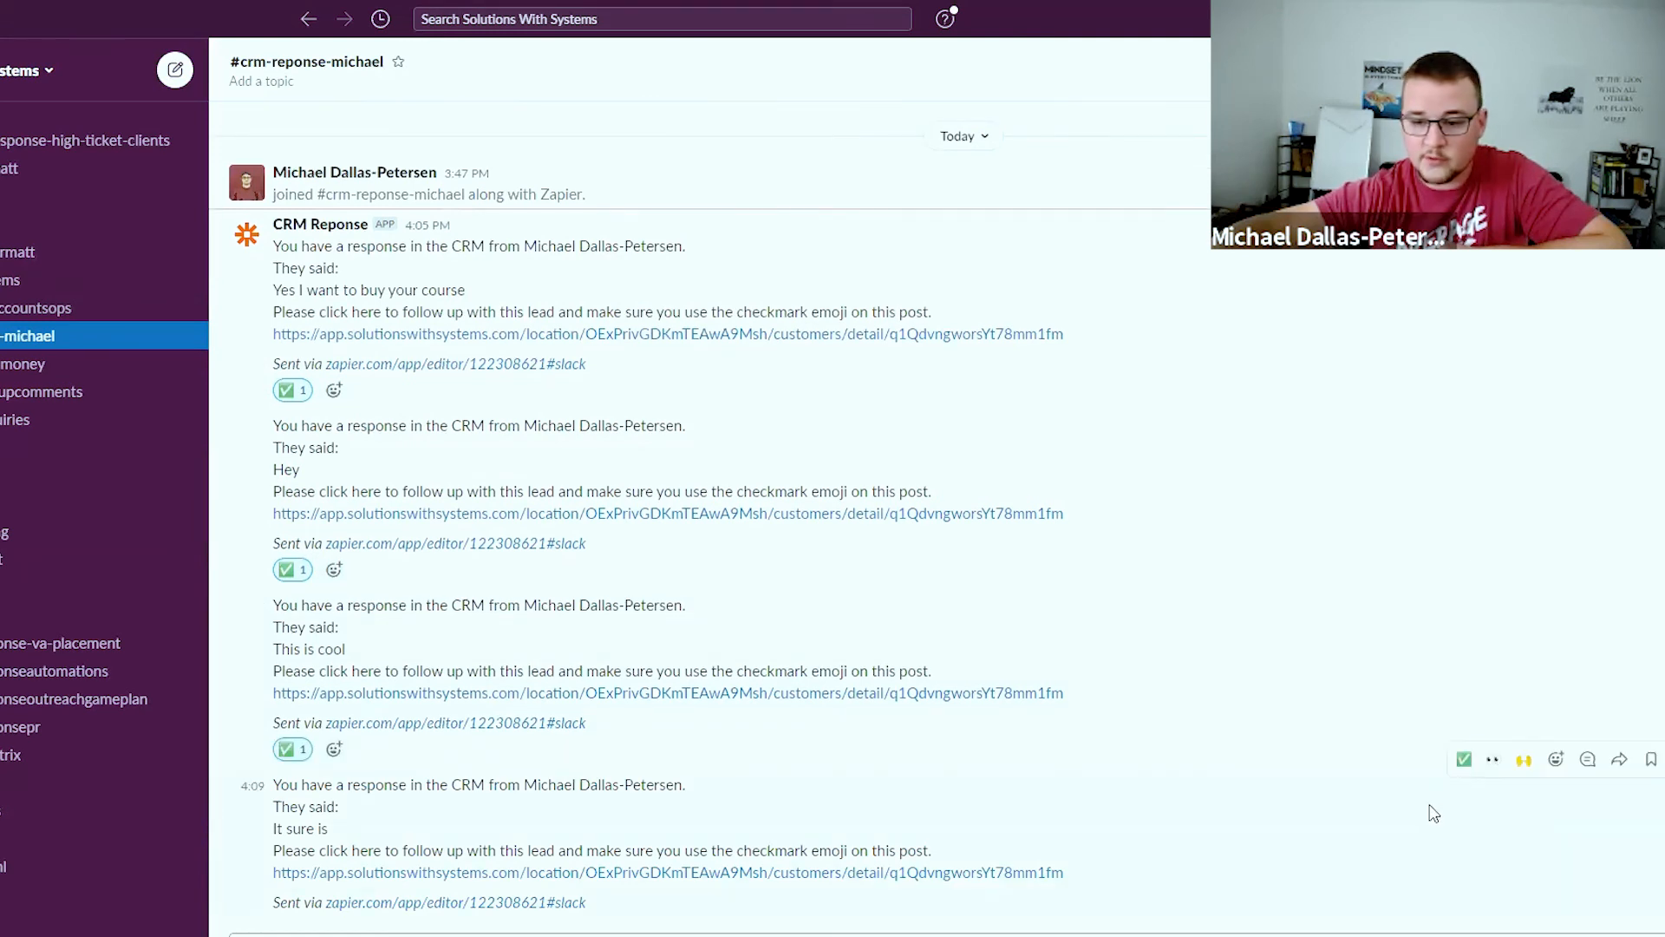
{"action": "left_click", "coordinate": [1464, 759]}
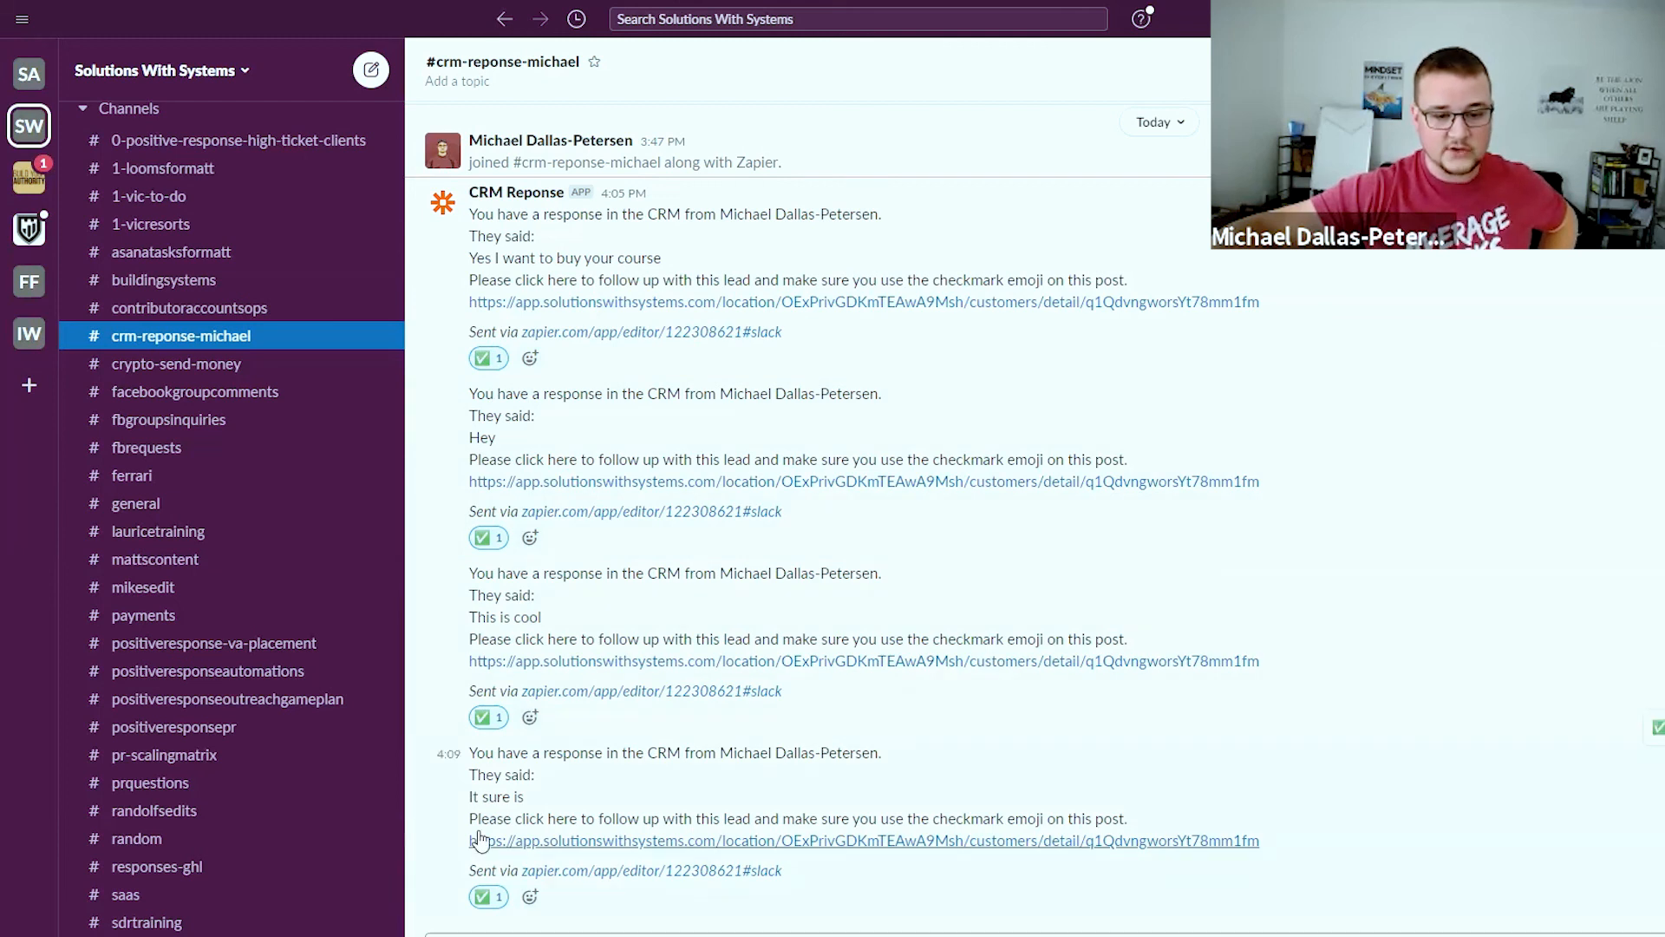
{"action": "scroll", "coordinate": [364, 728], "scroll_direction": "down", "scroll_amount": 5}
{"action": "scroll", "coordinate": [333, 668], "scroll_direction": "up", "scroll_amount": 8}
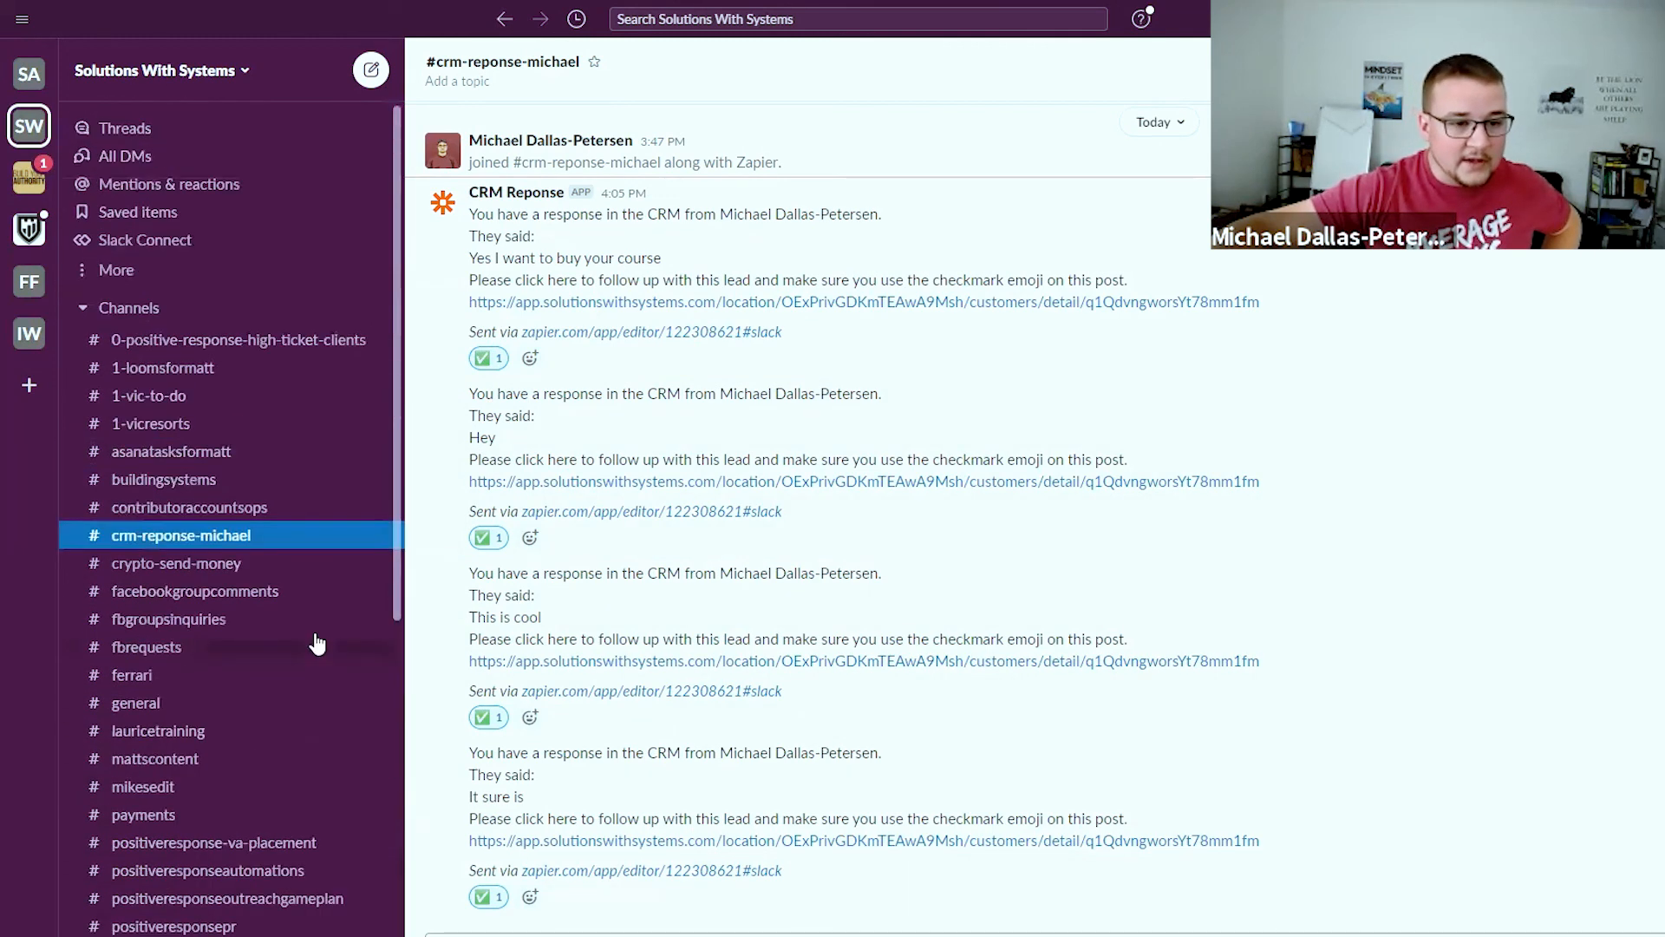
{"action": "scroll", "coordinate": [289, 591], "scroll_direction": "down", "scroll_amount": 5}
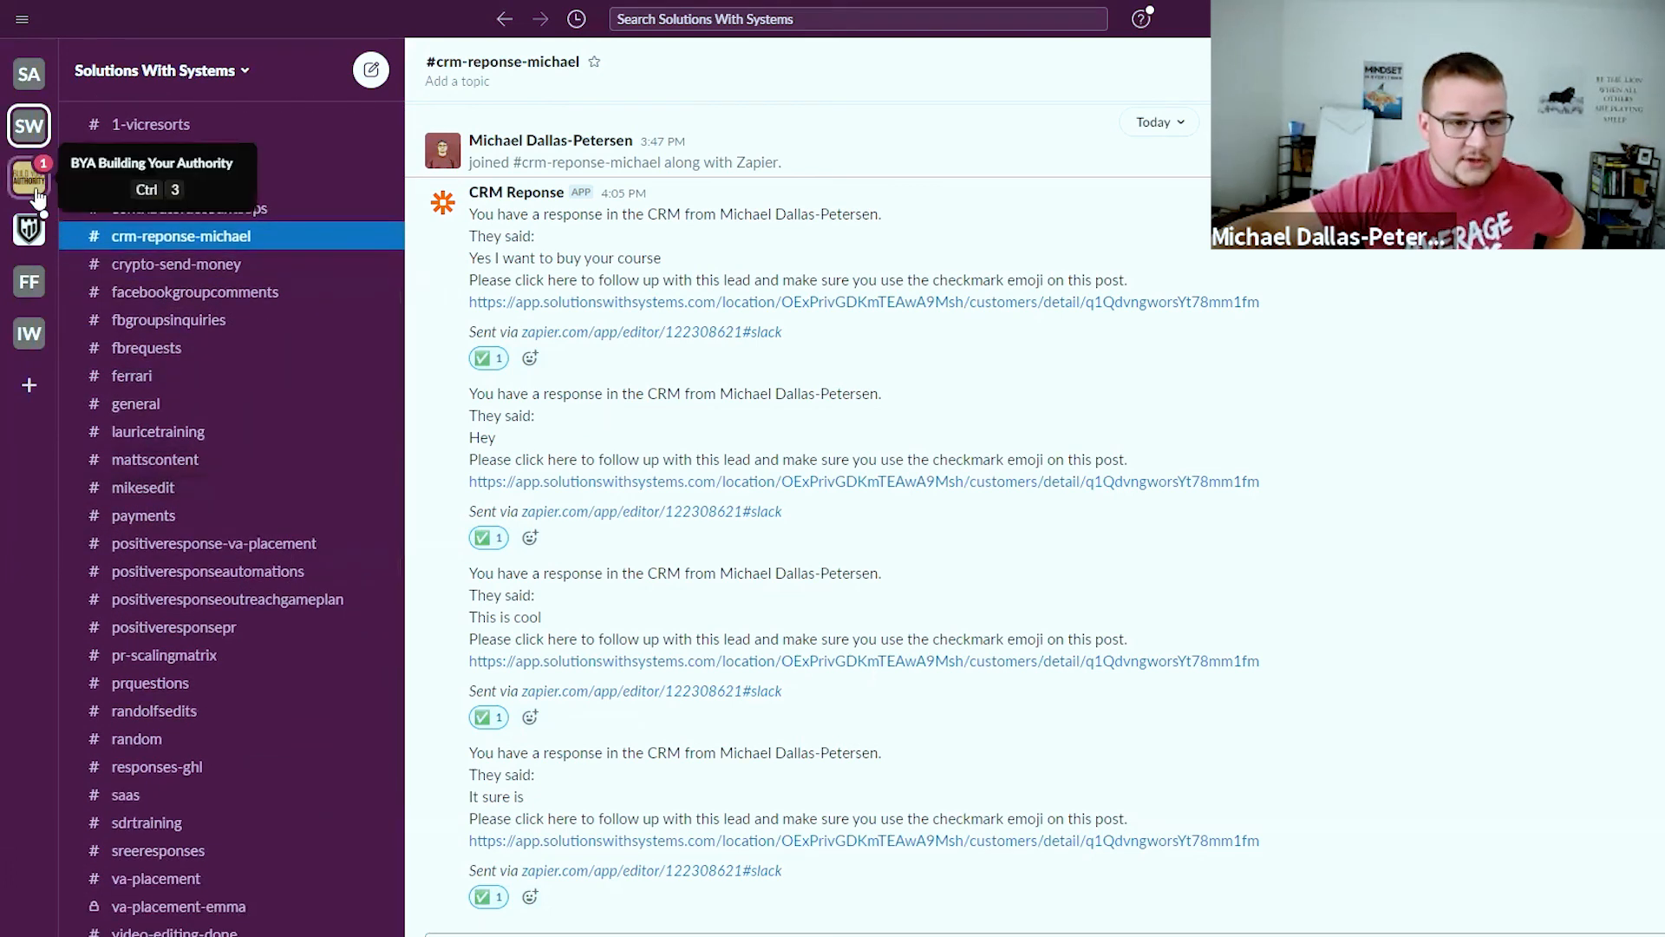
Switch through the BYA Building Your Authority workspace to the Financial Fortress PH workspace
{"action": "key", "text": "ctrl+3"}
{"action": "scroll", "coordinate": [235, 522], "scroll_direction": "down", "scroll_amount": 7}
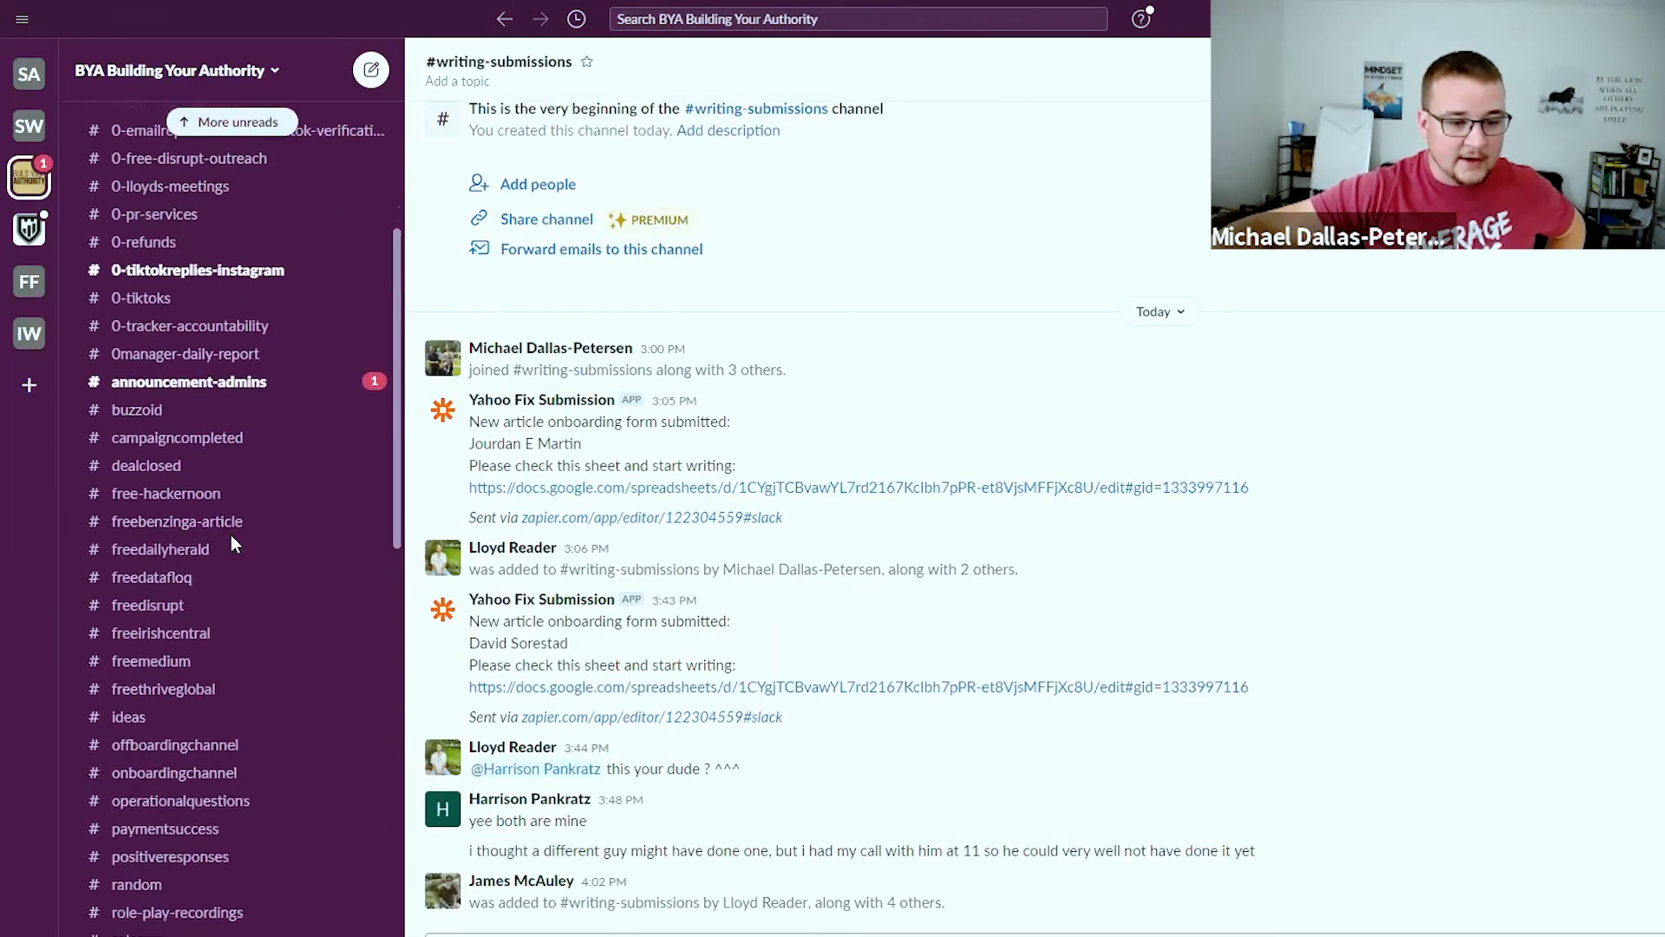
{"action": "scroll", "coordinate": [243, 591], "scroll_direction": "down", "scroll_amount": 10}
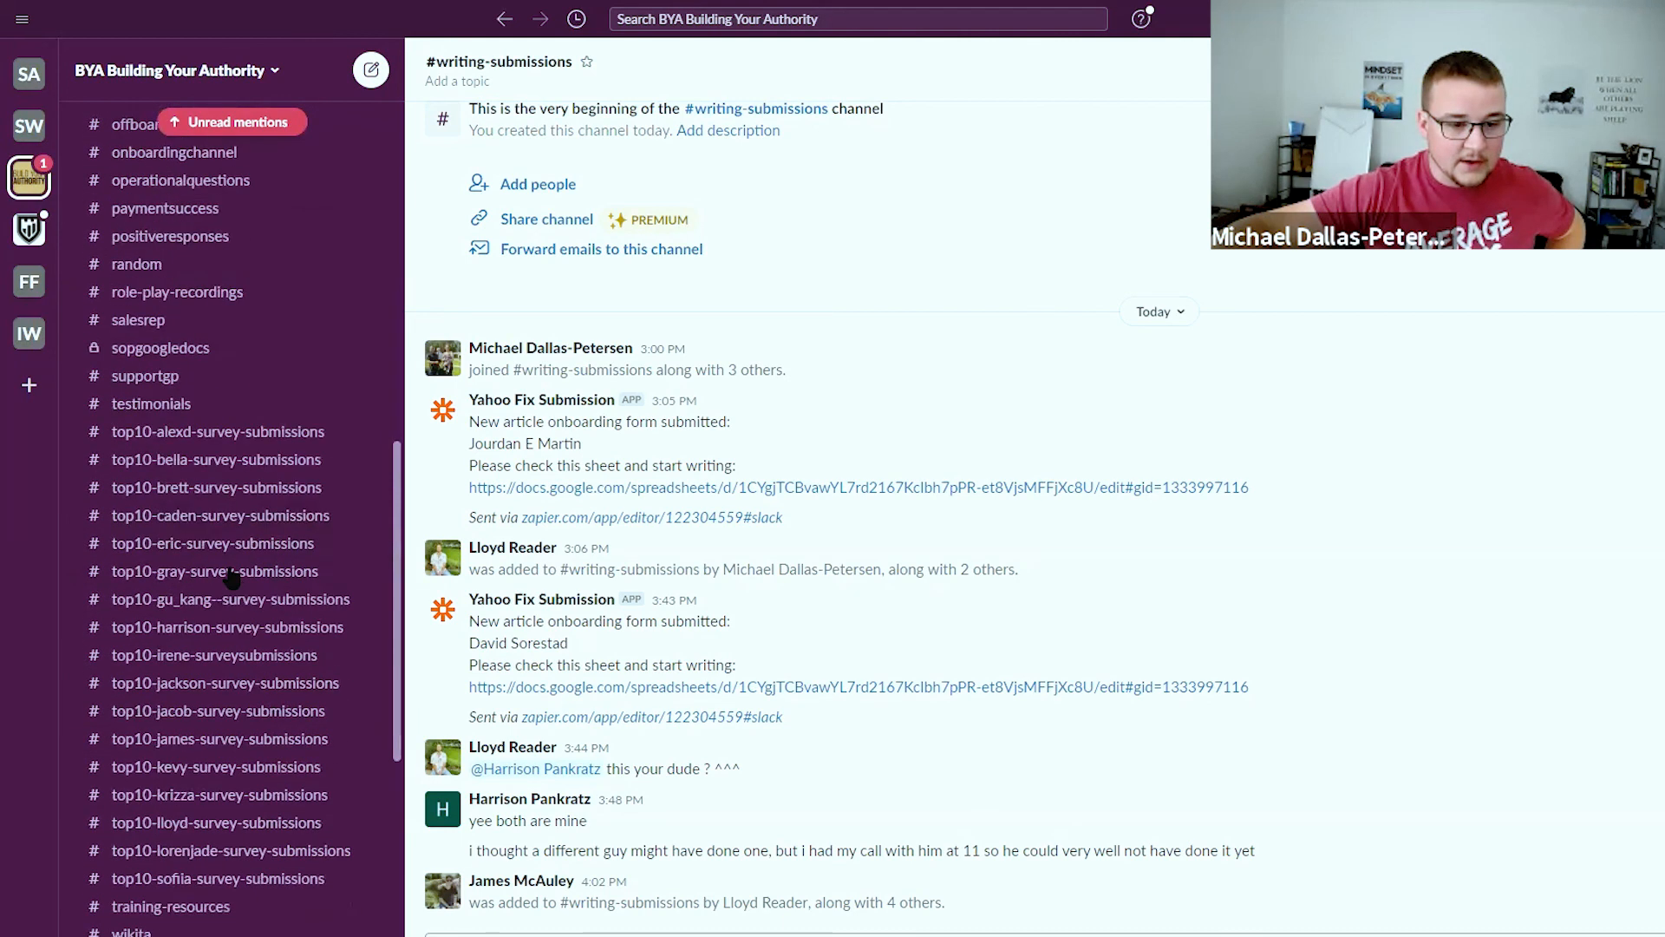
{"action": "scroll", "coordinate": [228, 740], "scroll_direction": "up", "scroll_amount": 10}
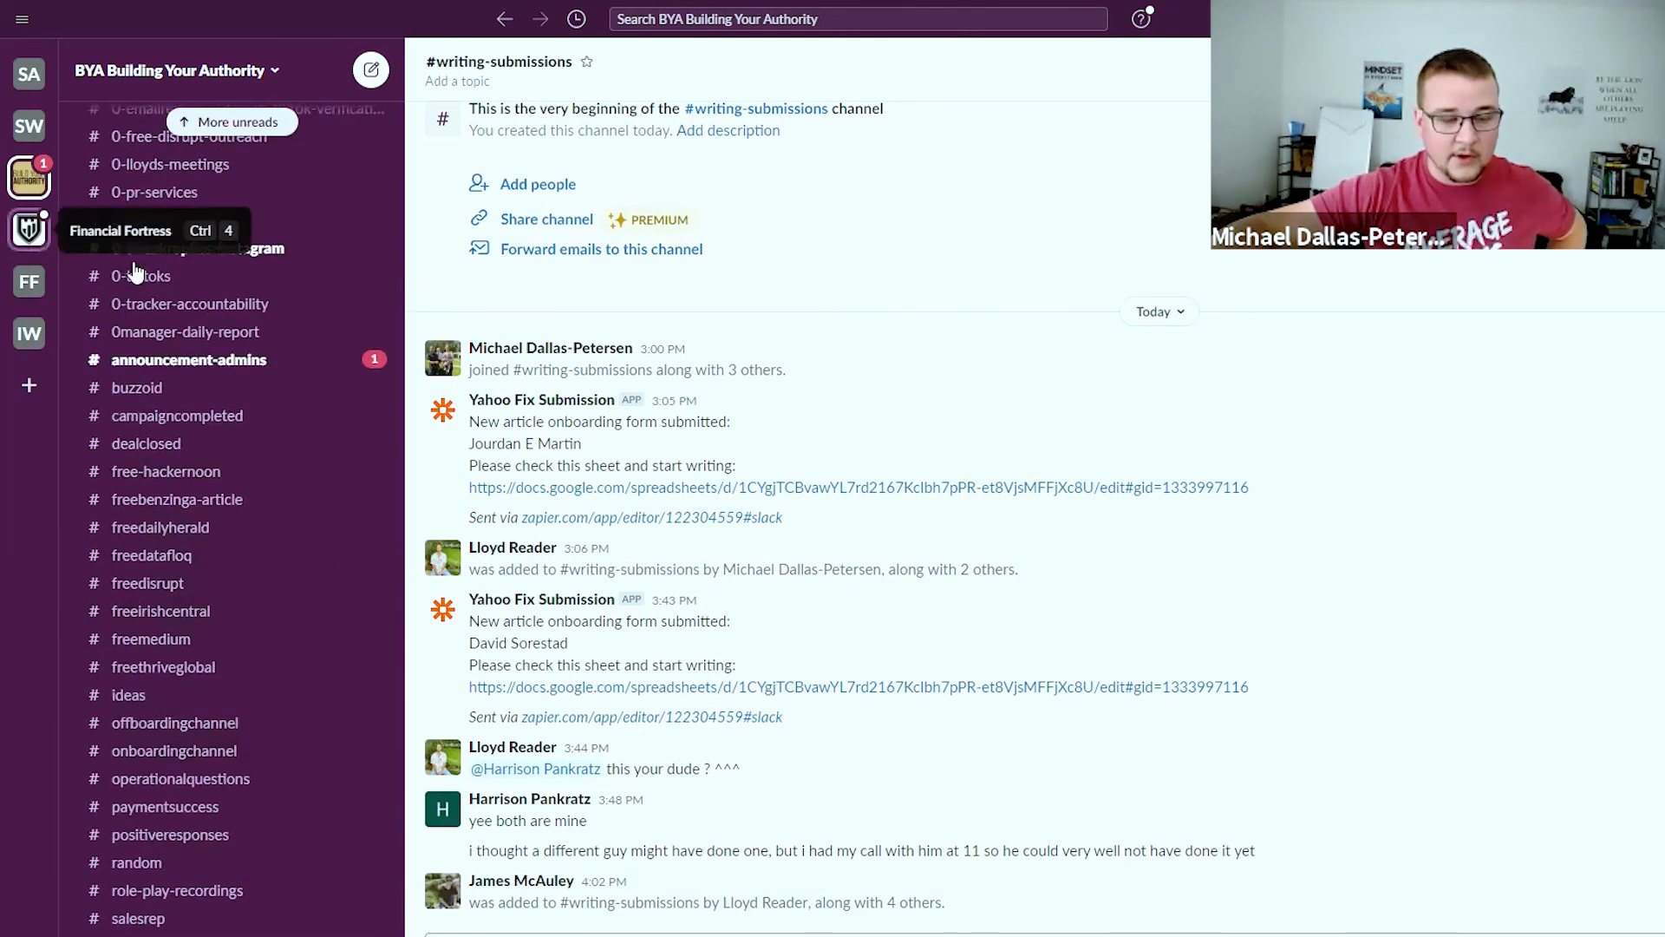
{"action": "key", "text": "ctrl+5"}
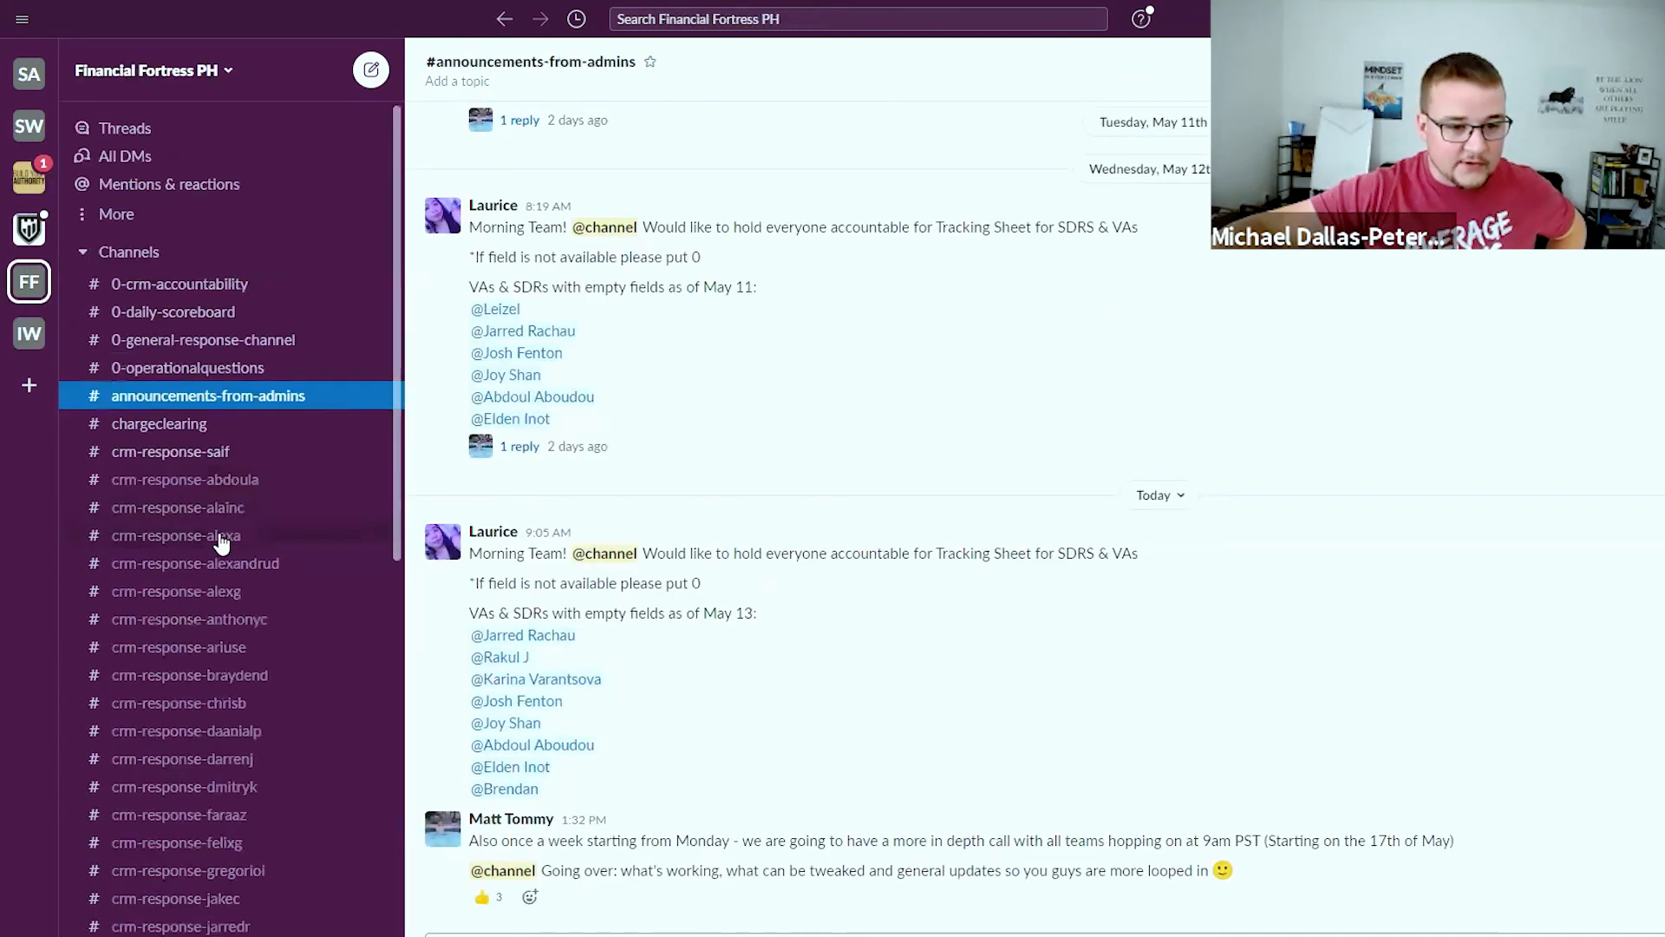
{"action": "scroll", "coordinate": [217, 503], "scroll_direction": "down", "scroll_amount": 3}
{"action": "scroll", "coordinate": [177, 272], "scroll_direction": "down", "scroll_amount": 2}
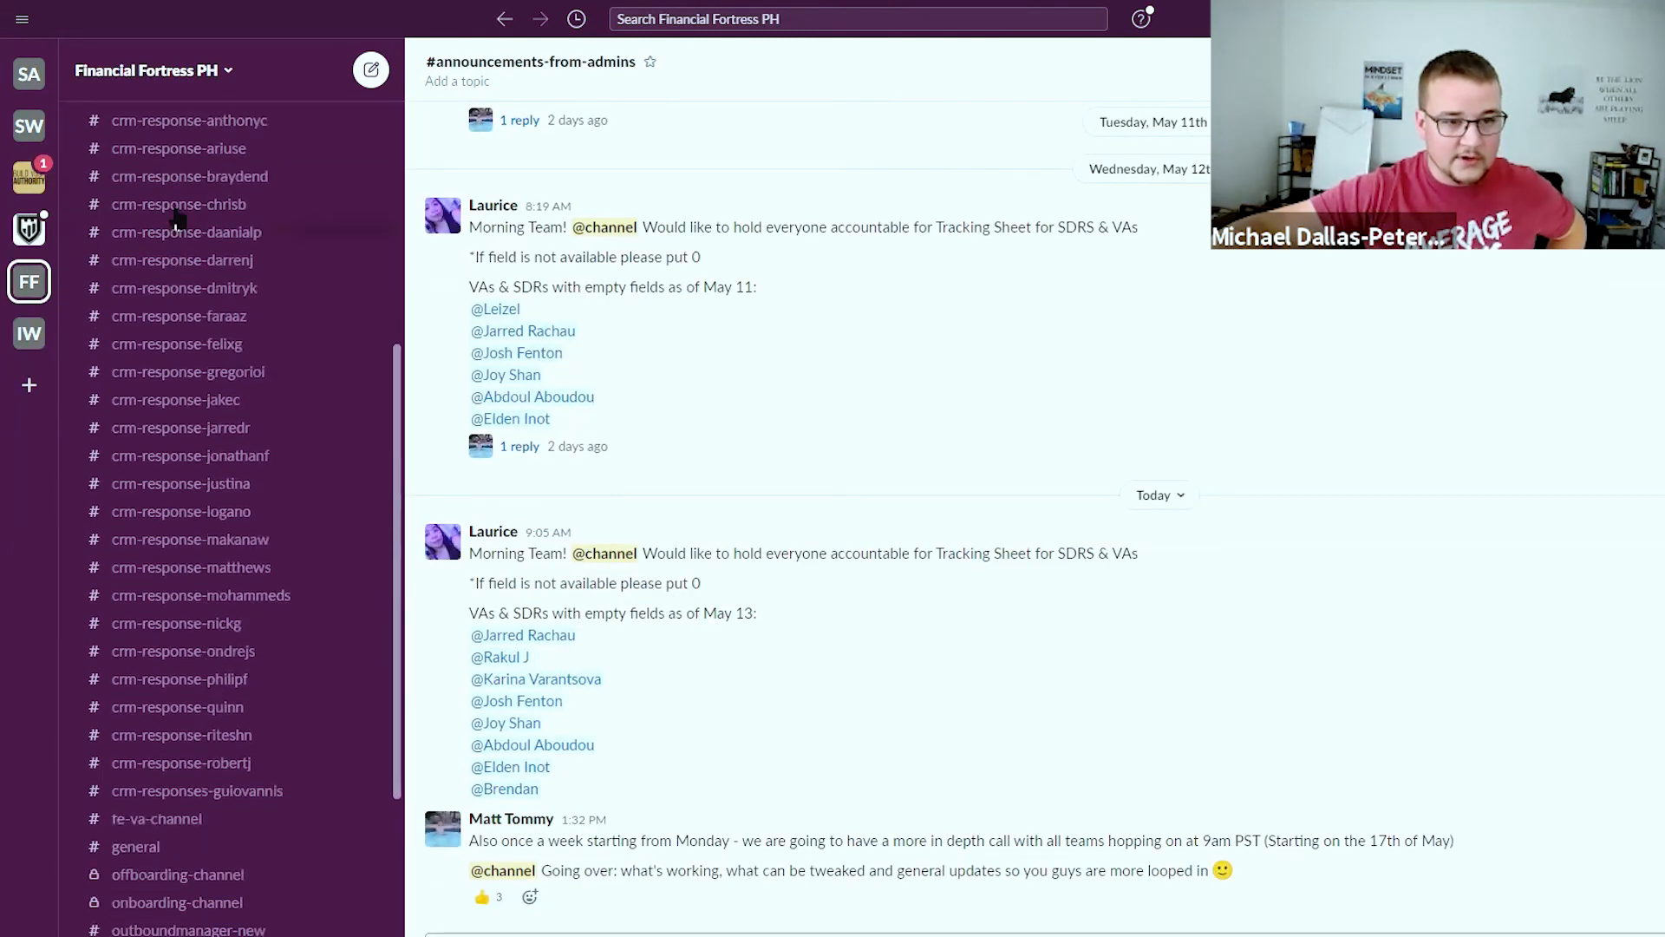